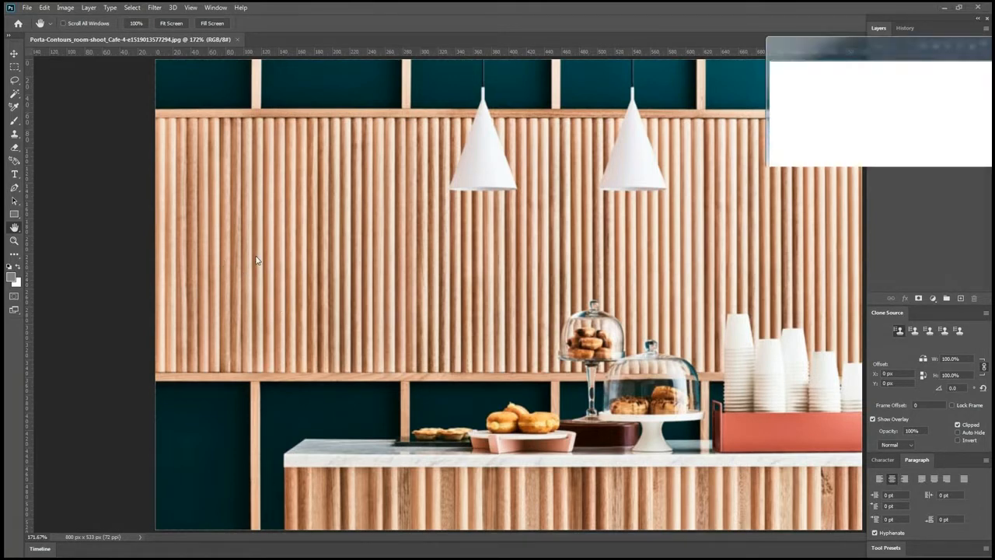
Step: Review the café photo and rounded timber moulding reference images, and inspect the panelled wall in the default 3D view
left_click_drag(994, 46, 499, 59)
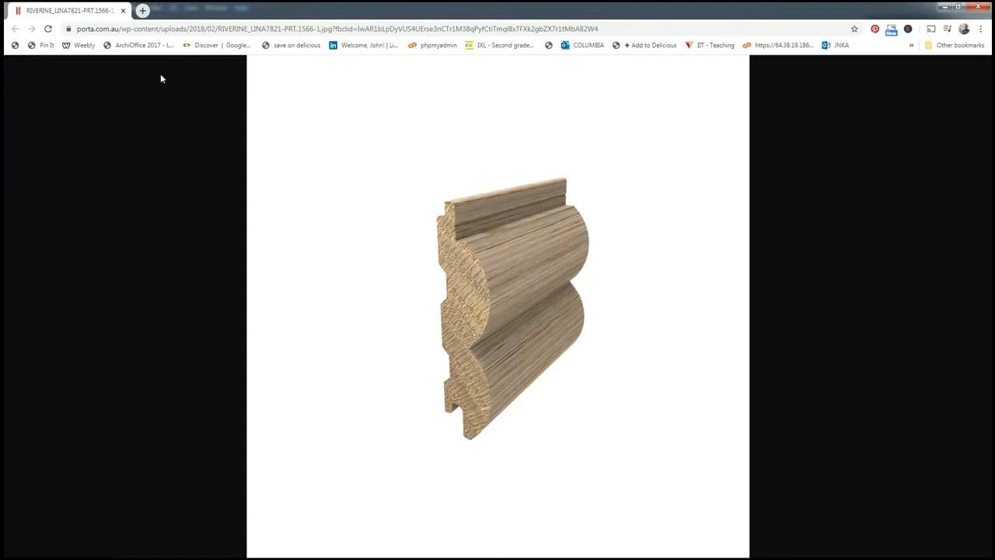
left_click_drag(94, 11, 994, 52)
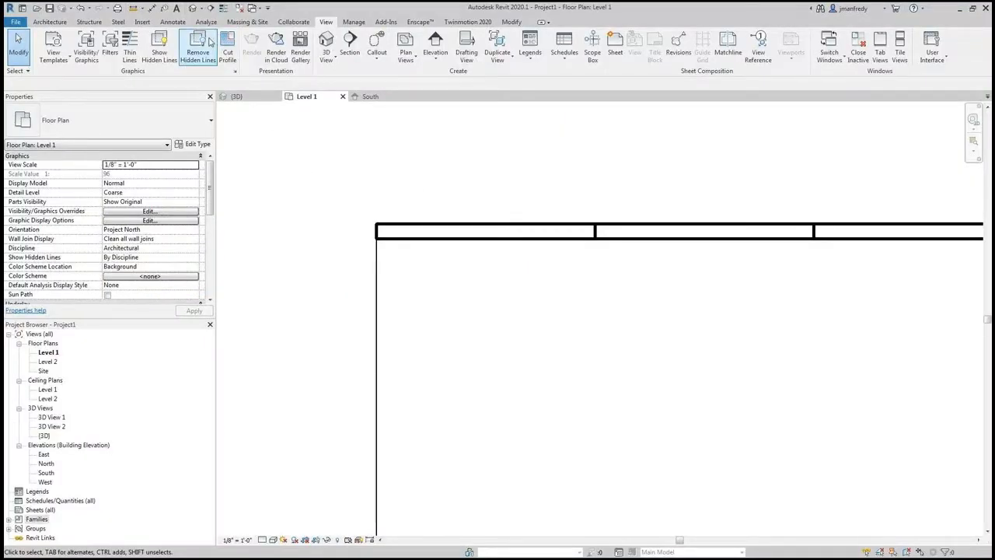
left_click(192, 8)
middle_click_drag(443, 311, 492, 311)
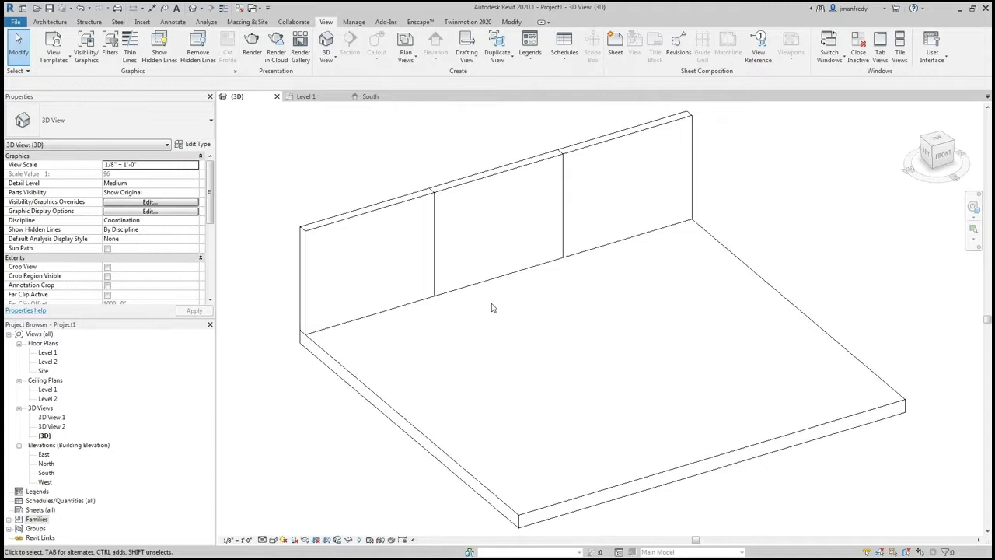
Step: Open the Level 1 floor plan at the wall's upper-left corner and turn on Thin Lines
double_click(48, 352)
scroll(432, 268, "up", 2)
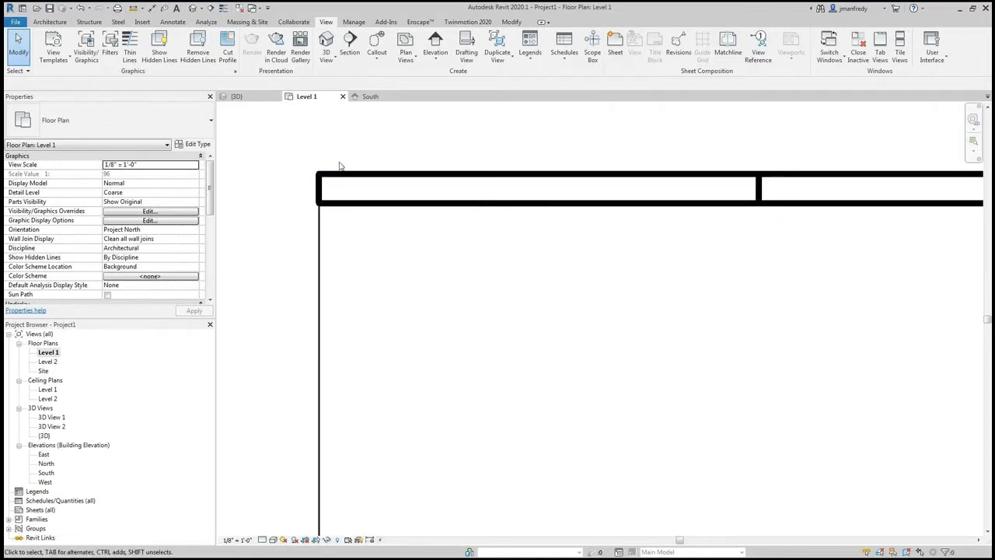
left_click(223, 8)
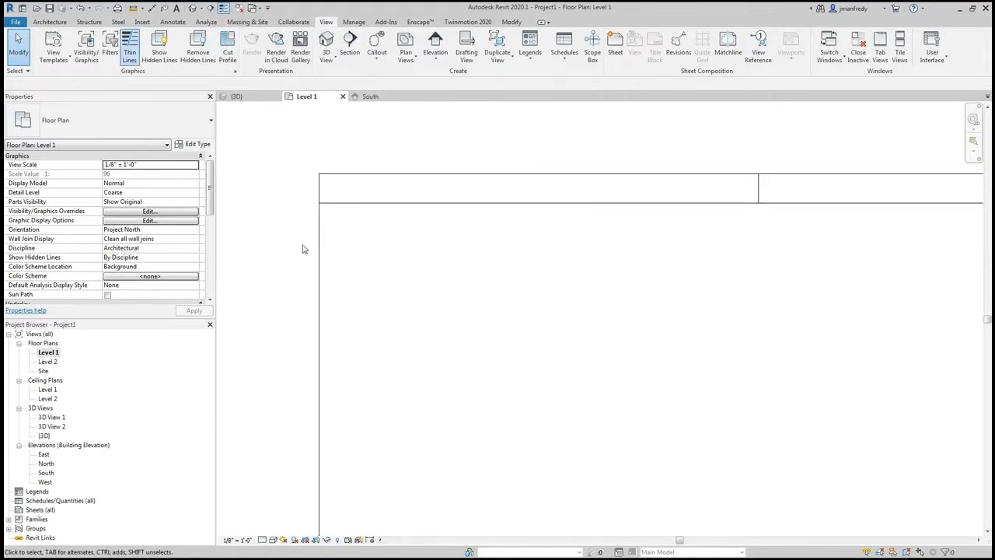
scroll(302, 246, "up", 2)
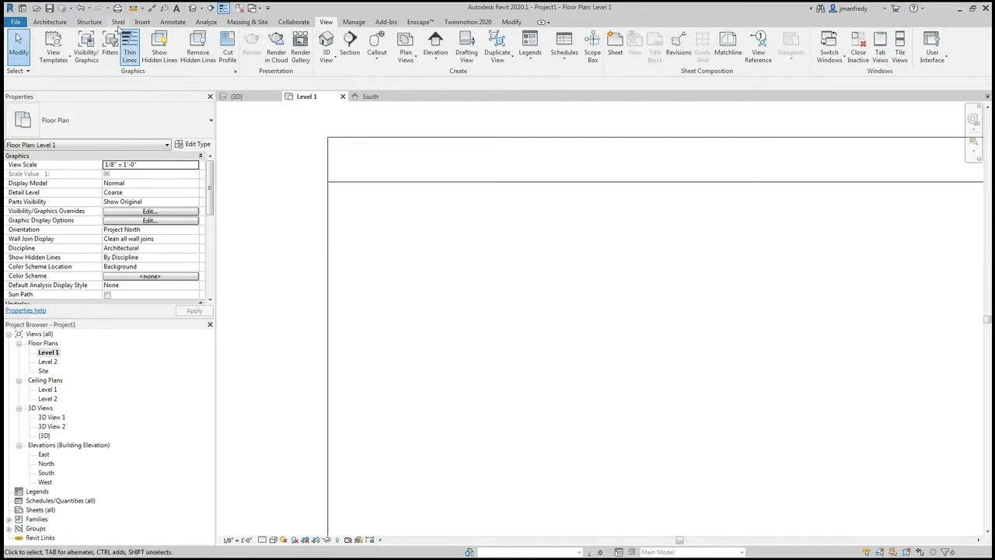
Step: Start an in-place model component in the Casework category, accepting the suggested name Casework 1
left_click(50, 22)
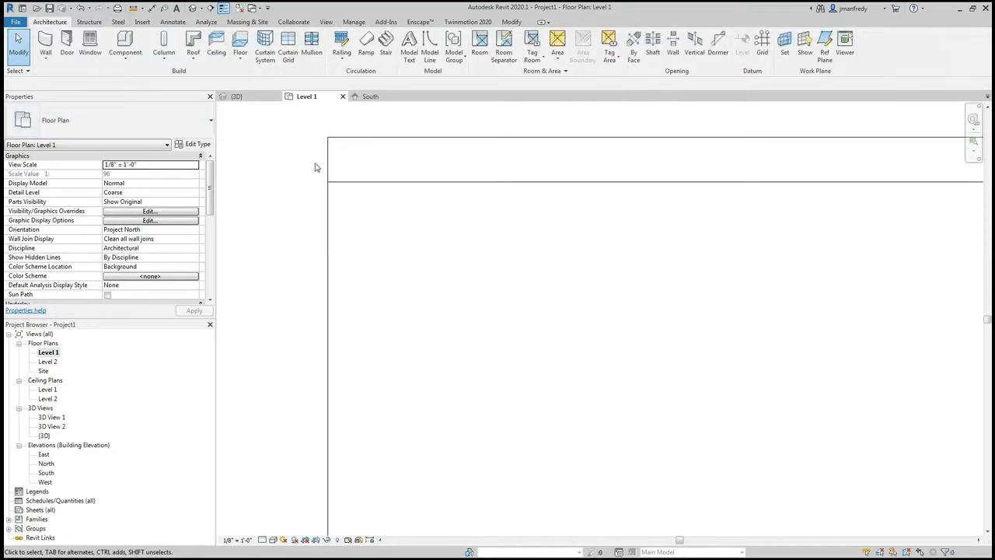
left_click(128, 59)
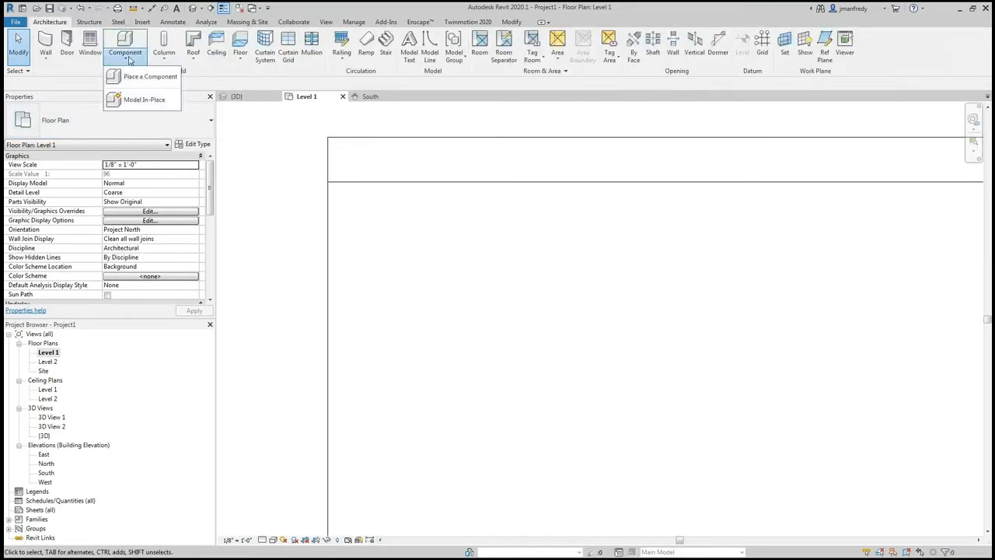
left_click(140, 97)
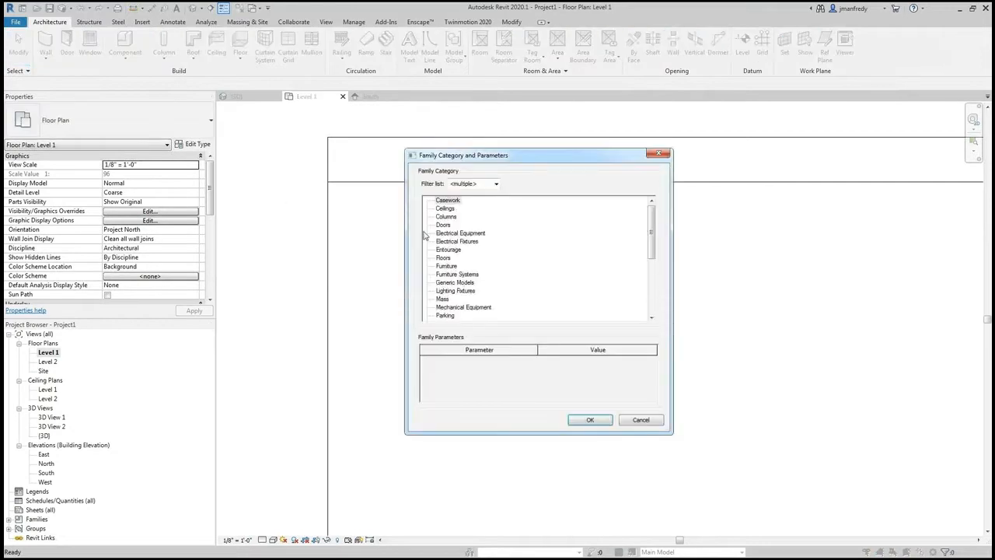
mouse_move(653, 226)
left_mouse_down()
mouse_move(653, 295)
mouse_move(653, 220)
left_mouse_up()
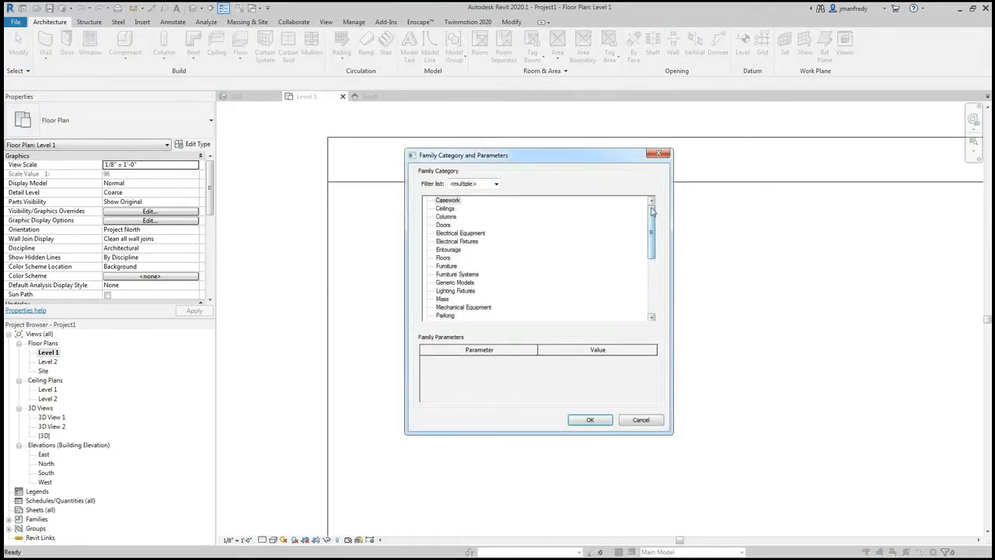
left_click(451, 201)
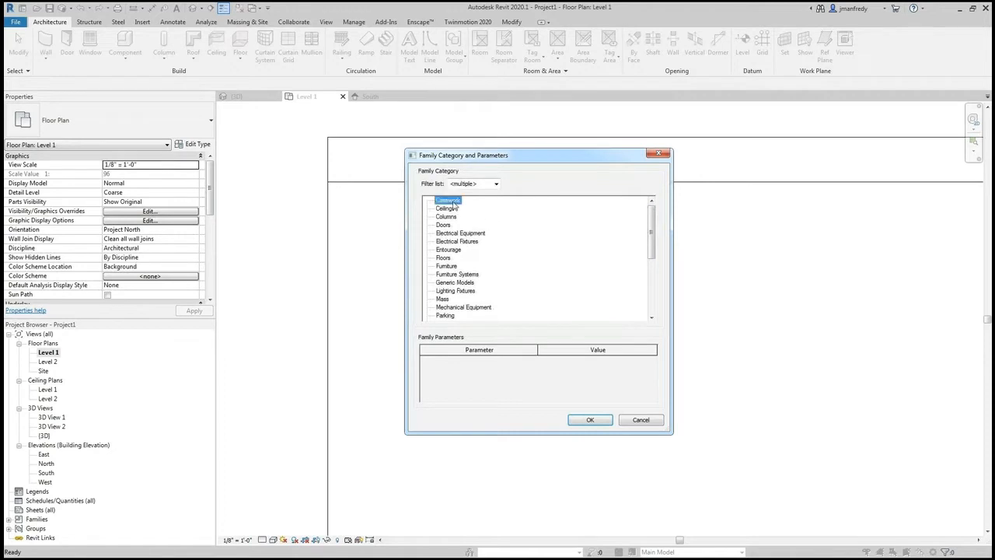
left_click(590, 420)
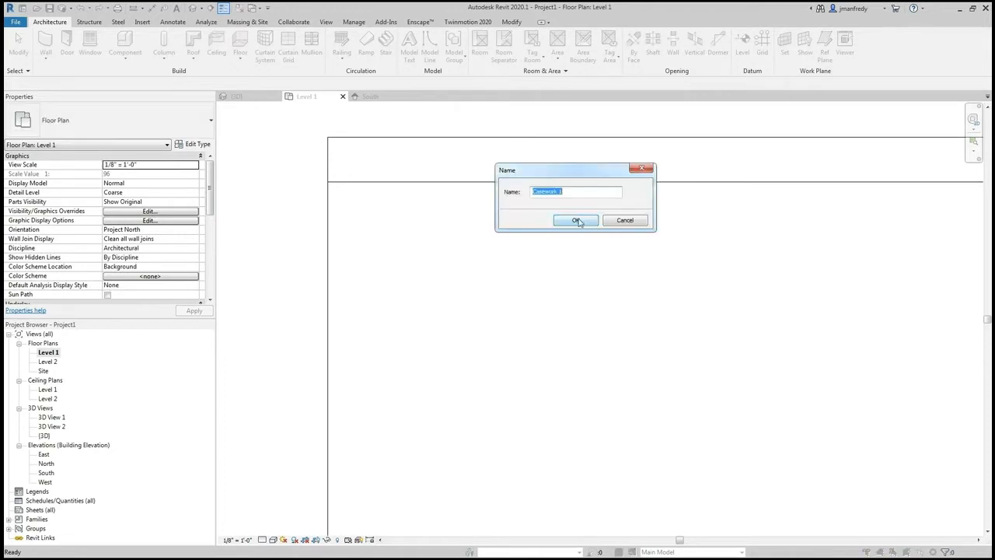
left_click(576, 222)
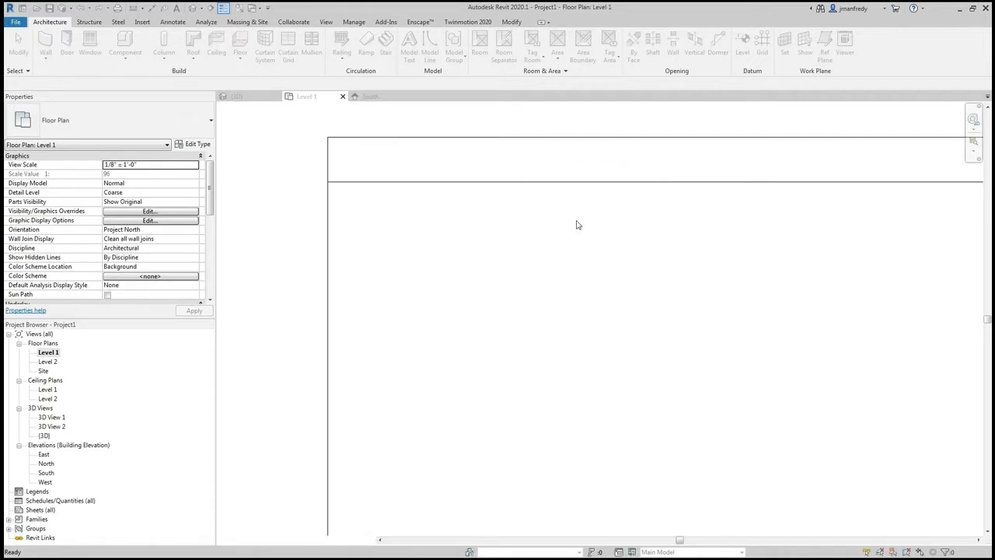
Step: Start an extrusion sketch and pick the wall's inner face for two lines, one on the face and one offset 1/2" into the room
left_click(93, 50)
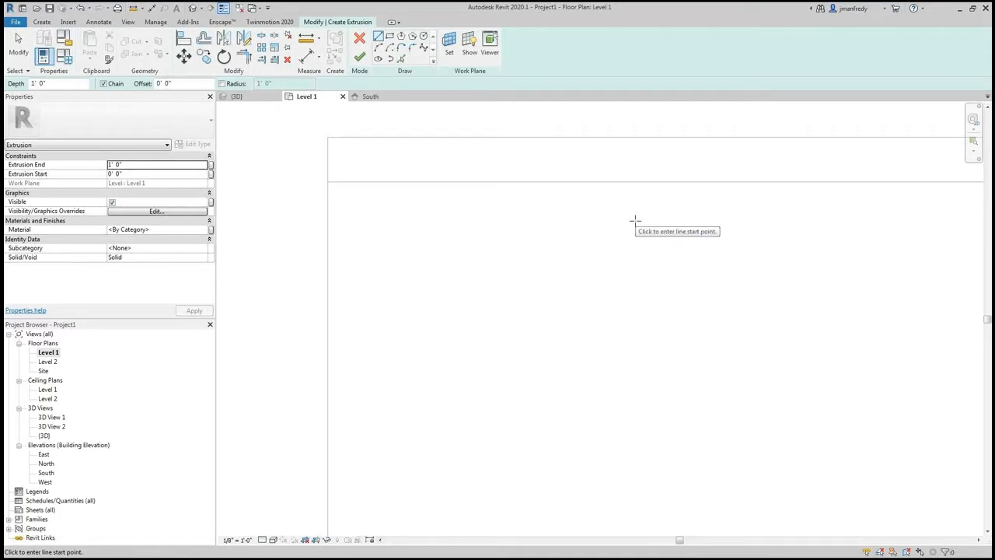
left_click(401, 59)
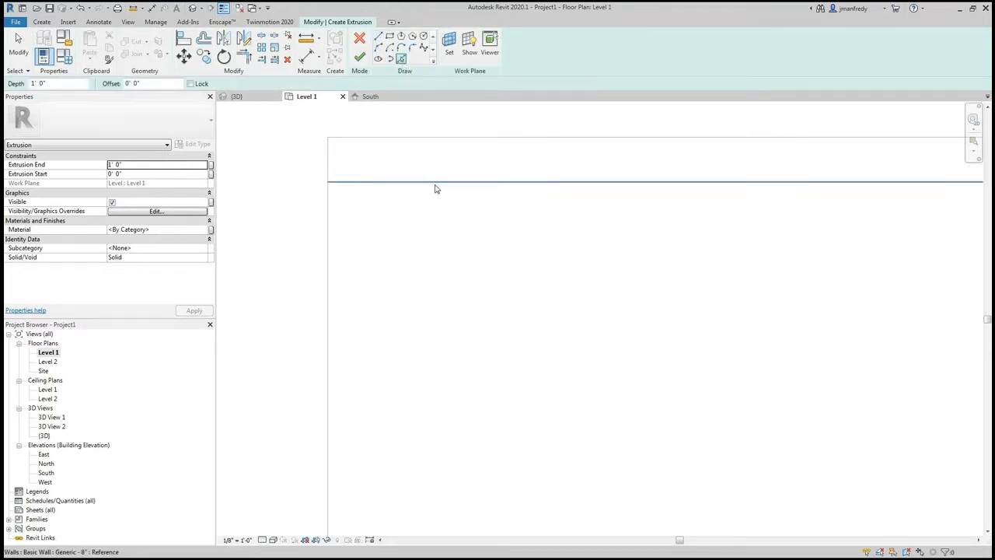
left_click(436, 187)
left_click_drag(165, 82, 99, 88)
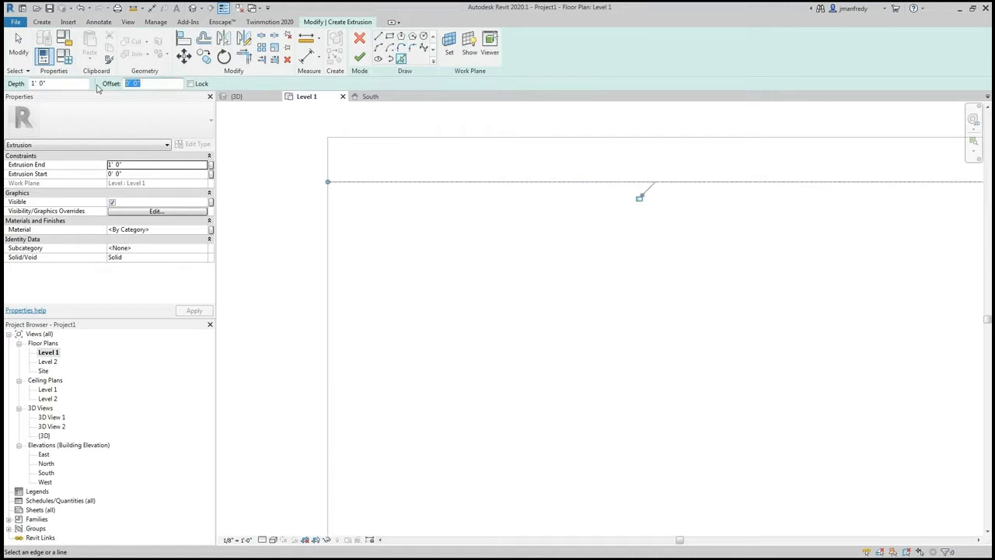
type("1/2")
key("Return")
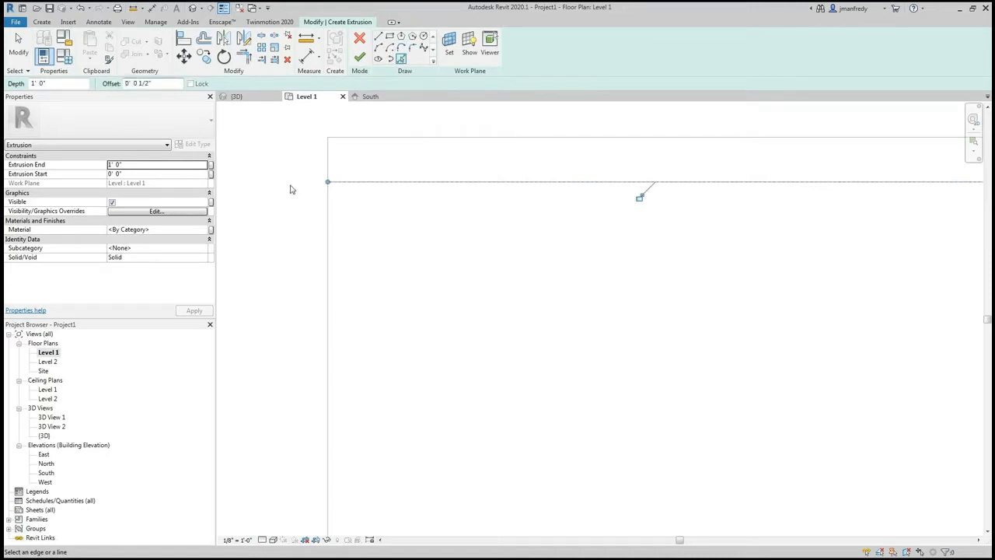
left_click(393, 185)
scroll(319, 203, "up", 1)
scroll(317, 167, "up", 5)
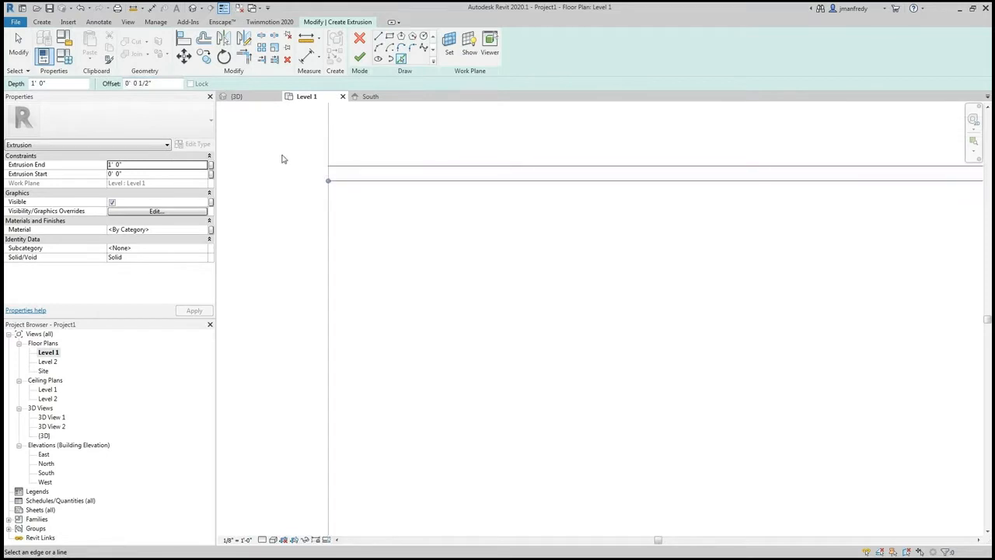
Step: Draw a circle centred on the left end of the offset line, entering a 1" radius with the 1/2" offset active
left_click(424, 37)
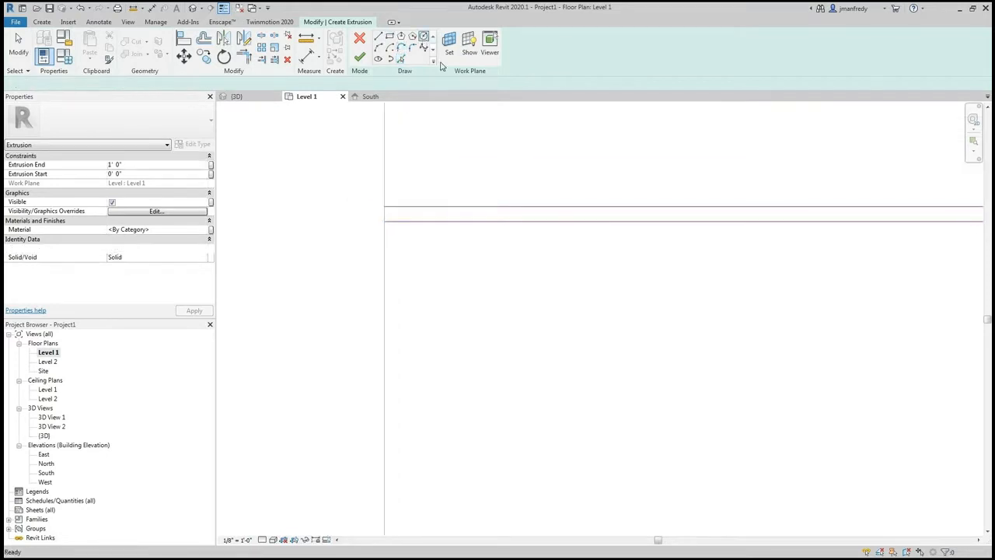
left_click(384, 222)
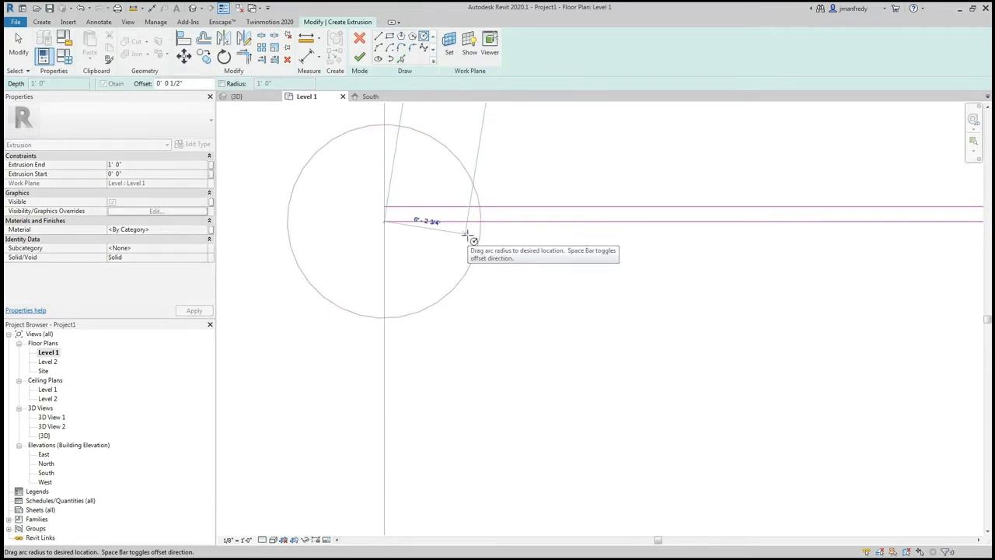
type("1\"")
key("Return")
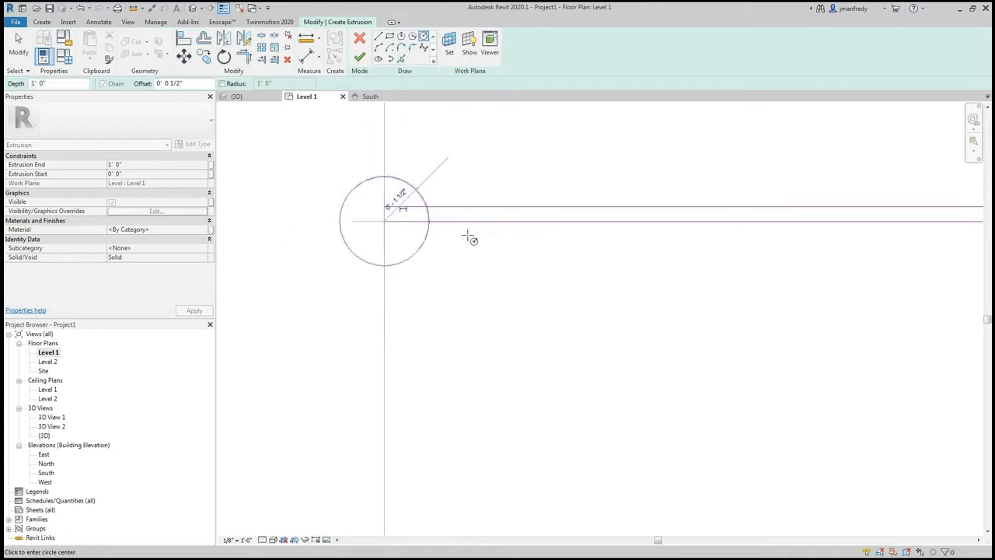
key("Escape")
Step: Move the circle 1 1/2" to the right so its left edge aligns with the wall's end
left_click(345, 193)
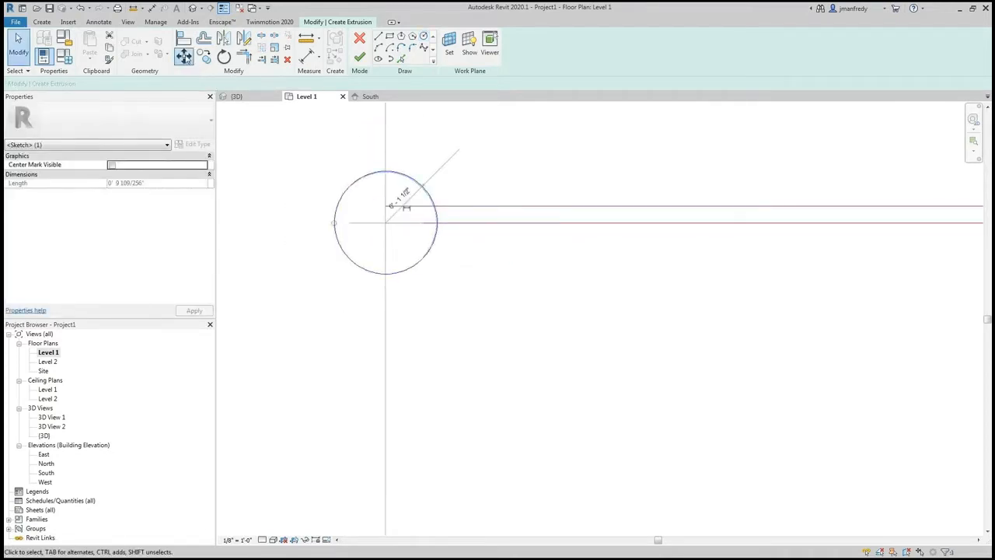
left_click(184, 56)
left_click(335, 224)
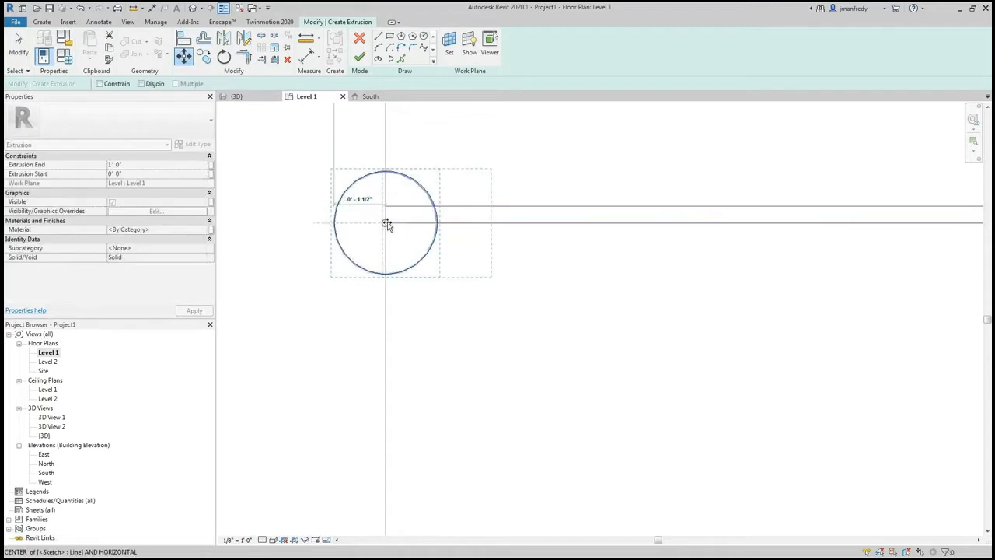
left_click(384, 224)
left_click(484, 282)
scroll(483, 282, "up", 2)
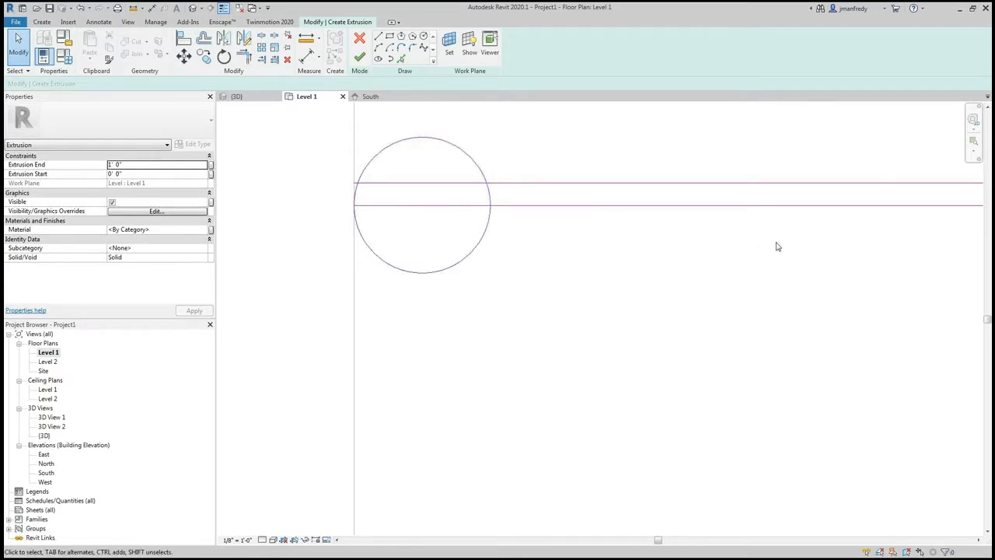
Step: Draw a vertical line about 1 5/16" long upward from the circle's right quadrant, past the wall face line
left_click(378, 36)
left_click(489, 205)
left_click(489, 148)
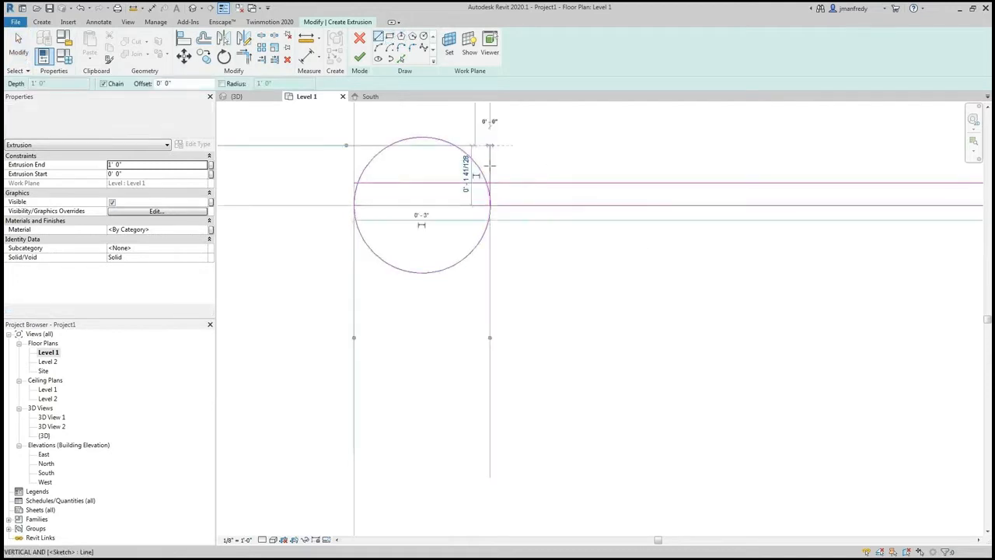
key("Escape")
key("Escape")
Step: Trim the wall face line and the right vertical line to a corner, keeping the part above the circle's centreline
scroll(455, 195, "up", 2)
key("t")
key("r")
left_click(484, 180)
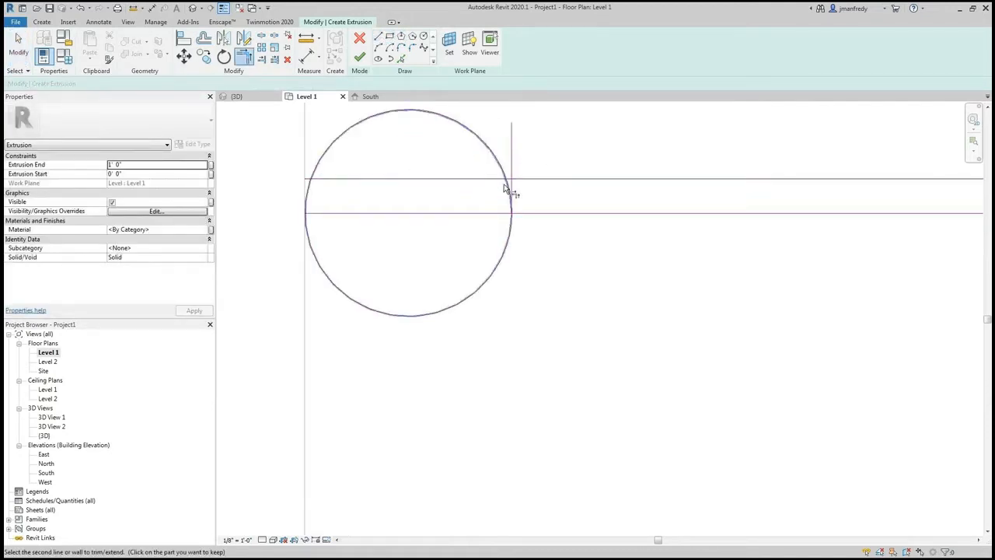
left_click(511, 194)
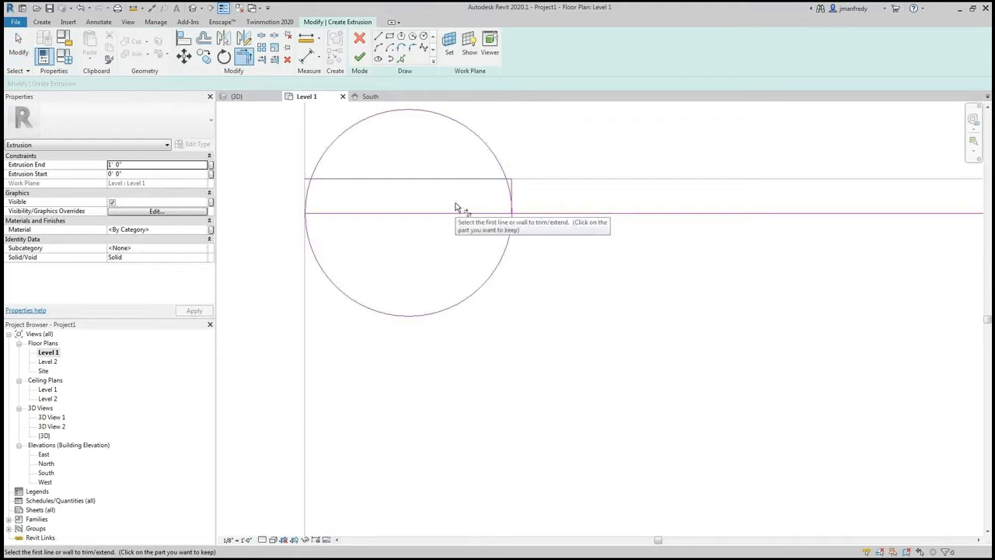
key("Escape")
key("Escape")
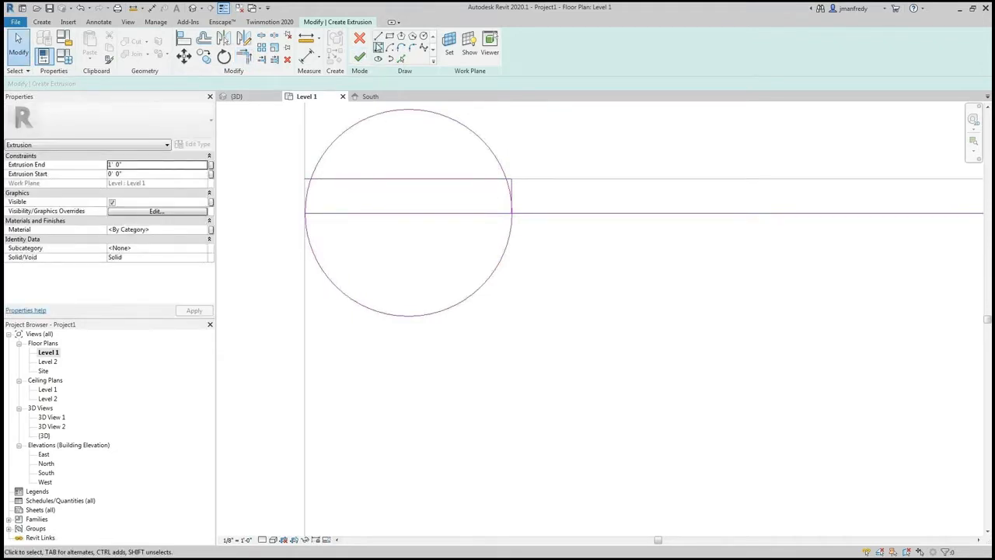
Step: Draw a vertical line from the circle's left quadrant up to the wall face line to close the profile's left side
left_click(378, 37)
left_click(304, 212)
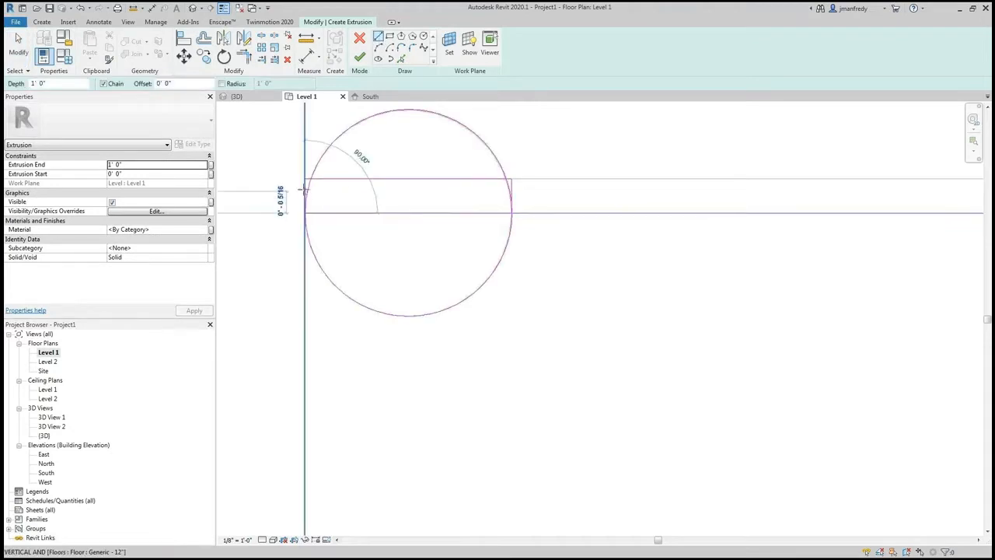
key("Escape")
key("Escape")
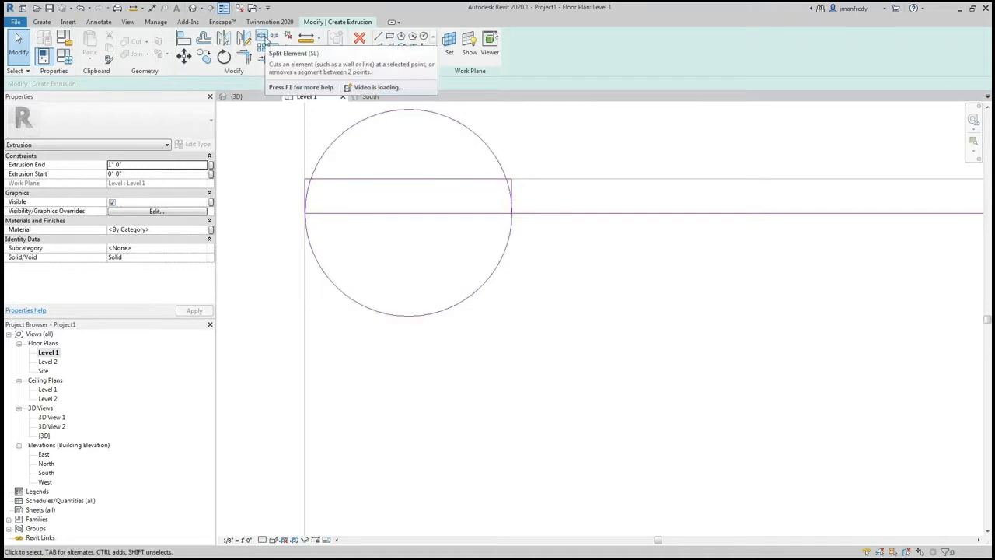
Step: Split the circle near its top and trim it against both vertical side lines, keeping only the lower half
left_click(262, 39)
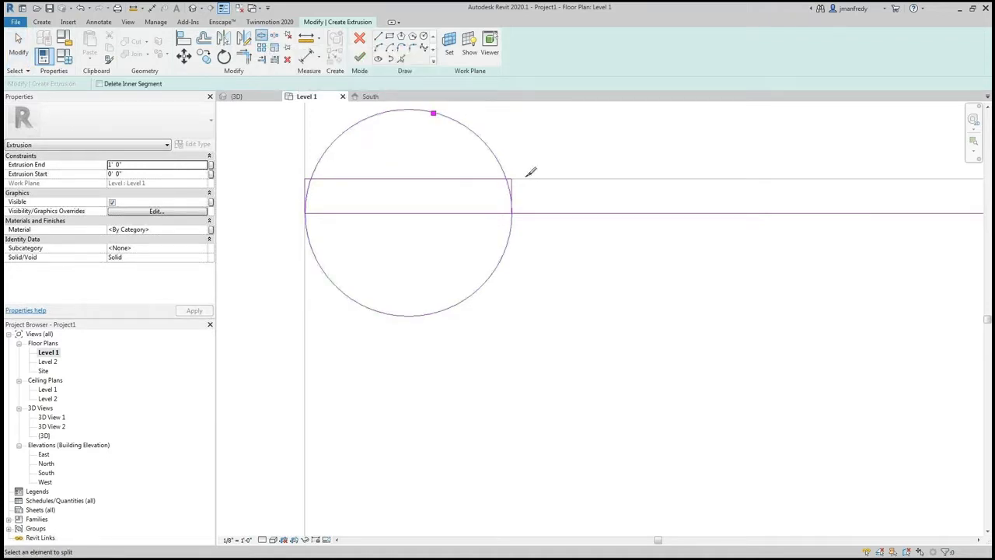
key("t")
key("r")
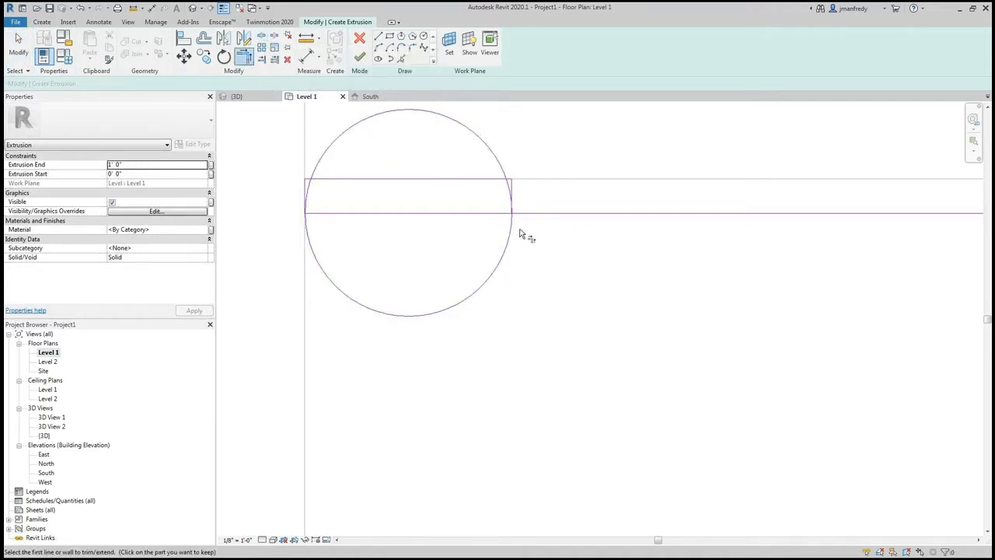
left_click(512, 228)
left_click(516, 193)
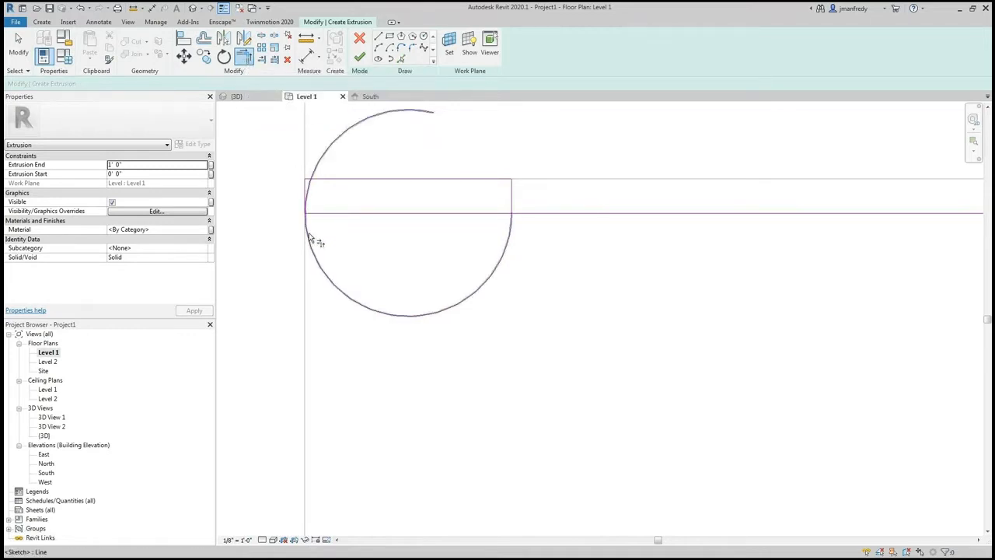
left_click(303, 193)
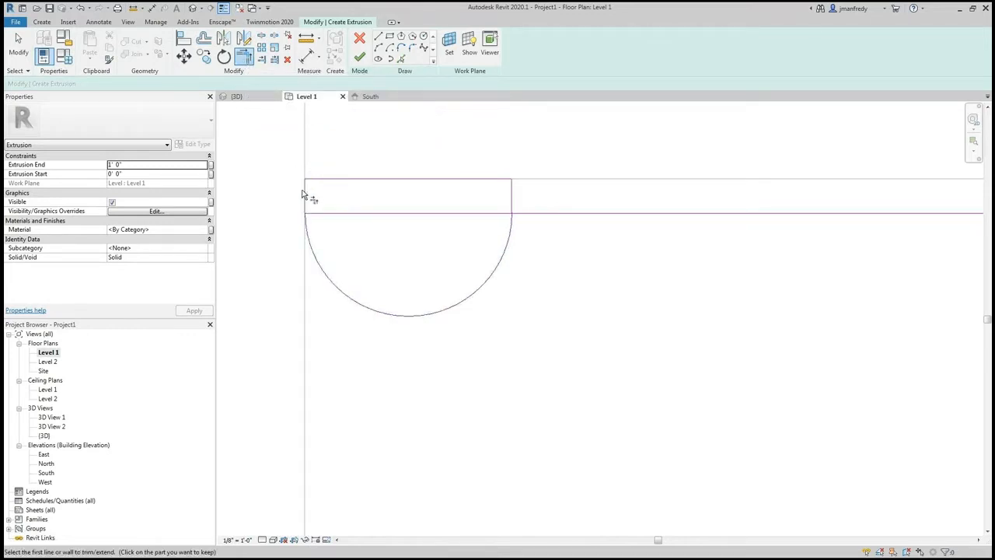
key("Escape")
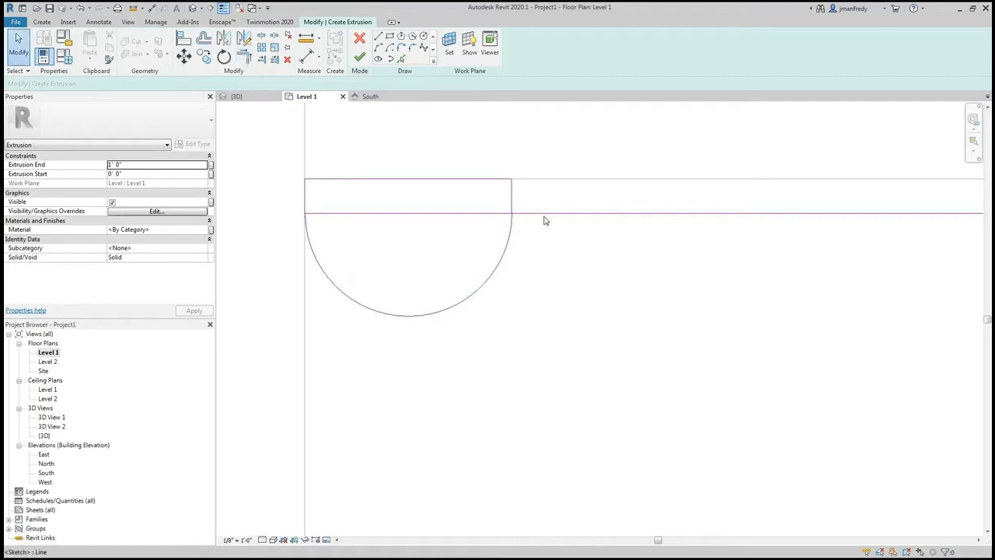
Step: Delete the leftover horizontal sketch line running through the circle's centre, leaving the half-round profile as one closed outline
left_click(551, 215)
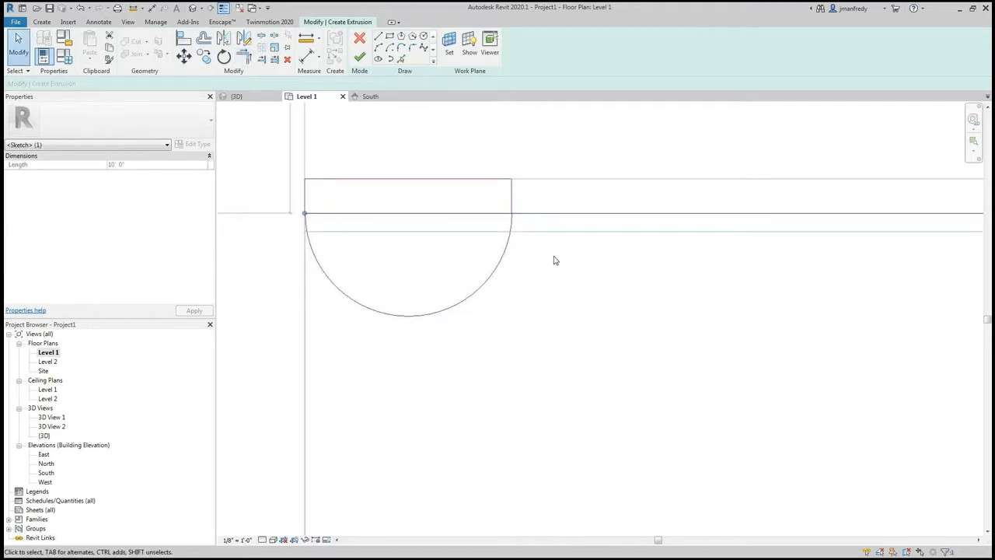
key("Delete")
scroll(555, 261, "down", 1)
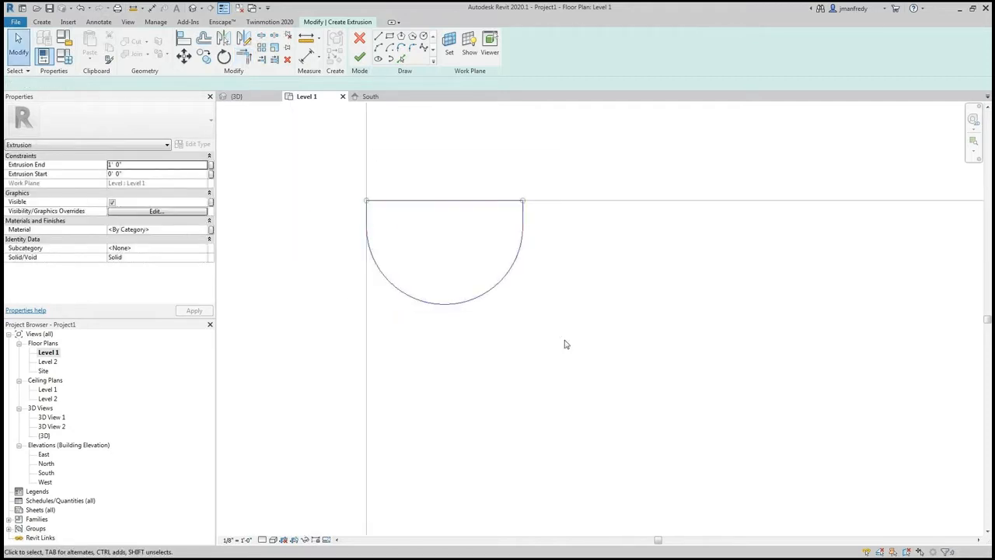
left_click(464, 268)
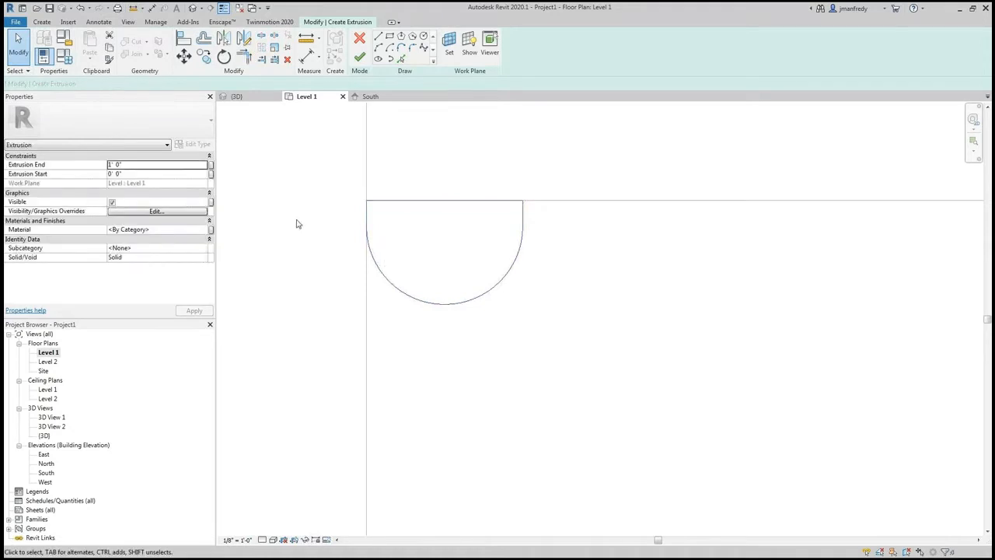
Step: Turn off thin lines and try the view scales 1/2" = 1'-0" and 1" = 10'-0" on the plan
left_click(222, 11)
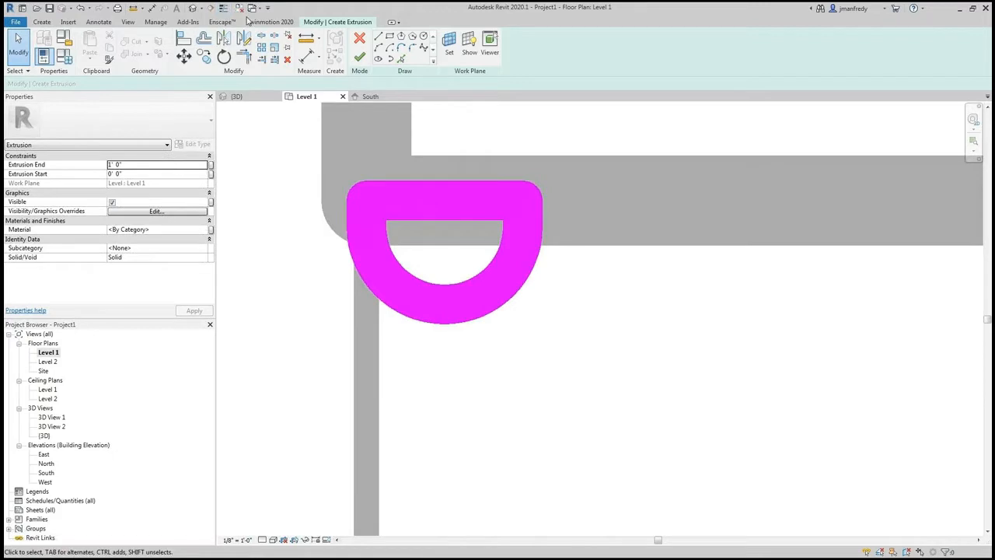
left_click(240, 539)
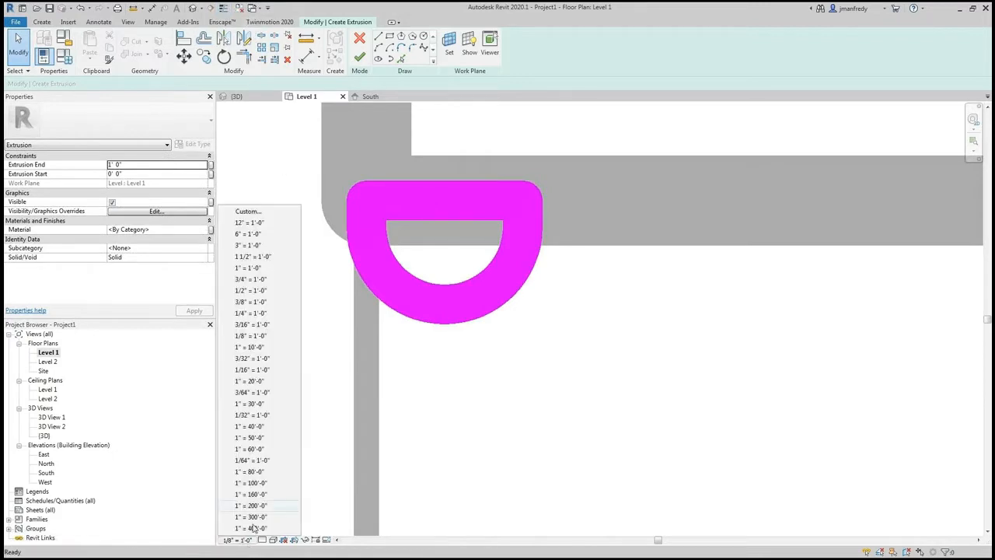
left_click(268, 290)
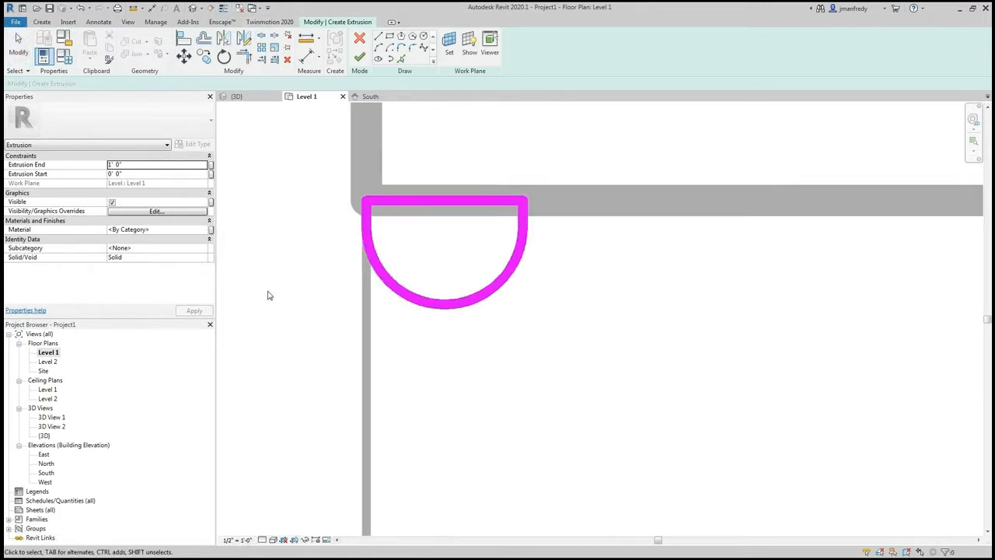
left_click(237, 540)
left_click(251, 346)
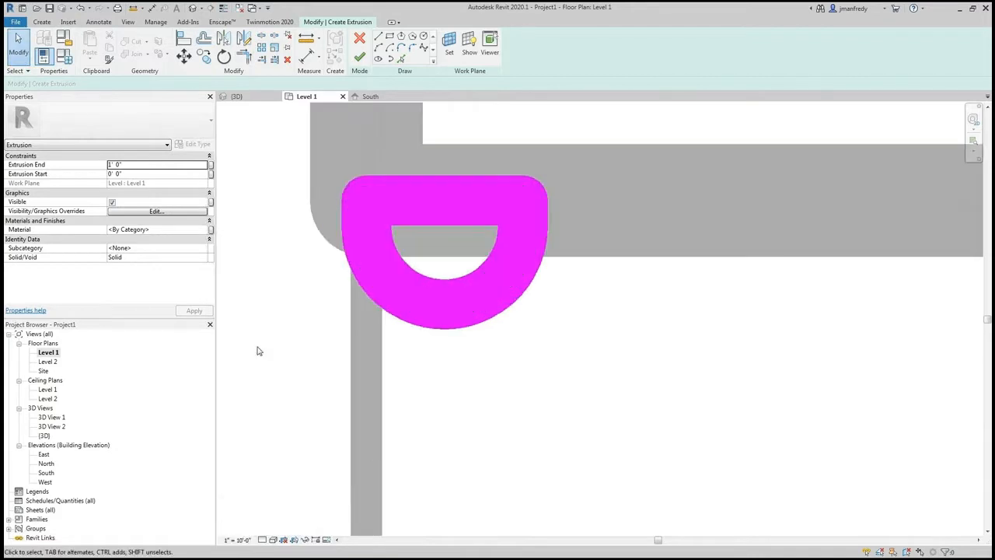
Step: Set the plan's view scale to 1" = 1'-0" and turn thin line display back on
left_click(242, 538)
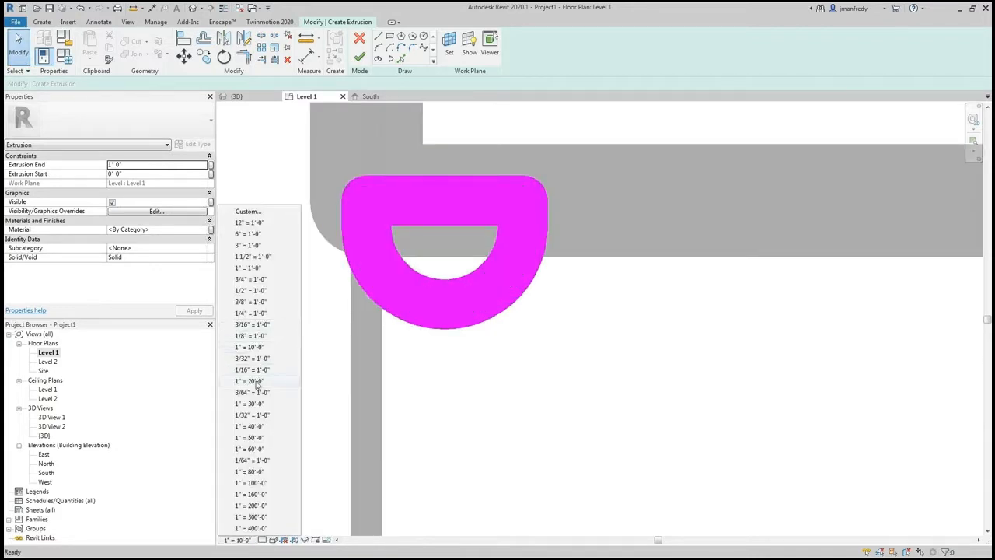
left_click(253, 270)
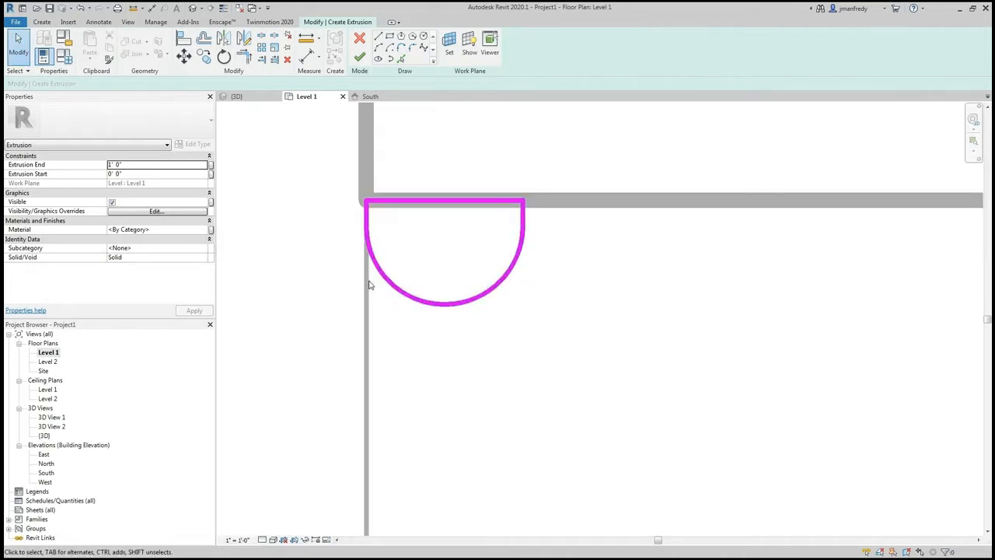
left_click(223, 8)
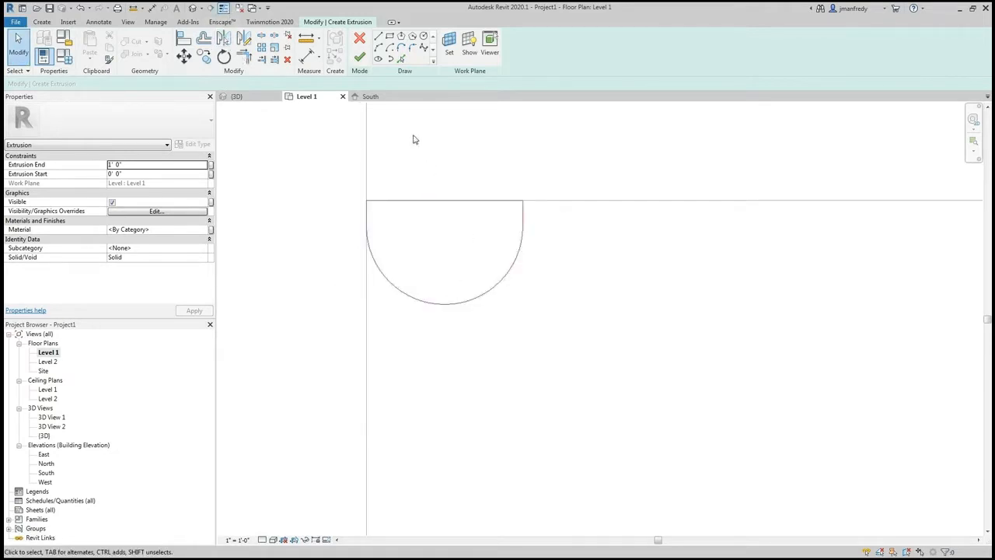
Step: Finish the half-round profile sketch as an extrusion ending at 8' 0" and complete the in-place model
left_click(360, 57)
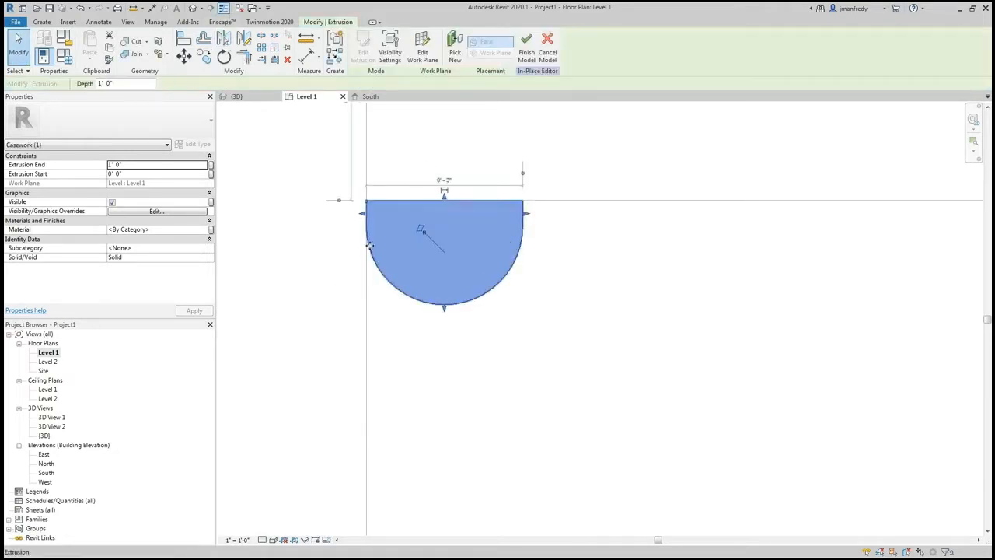
left_click_drag(152, 173, 36, 171)
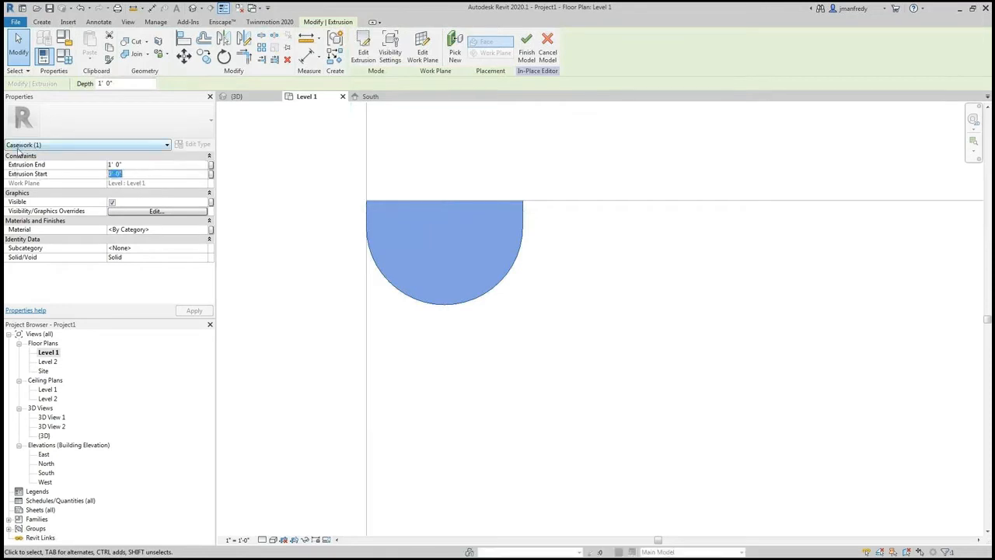
left_click(156, 174)
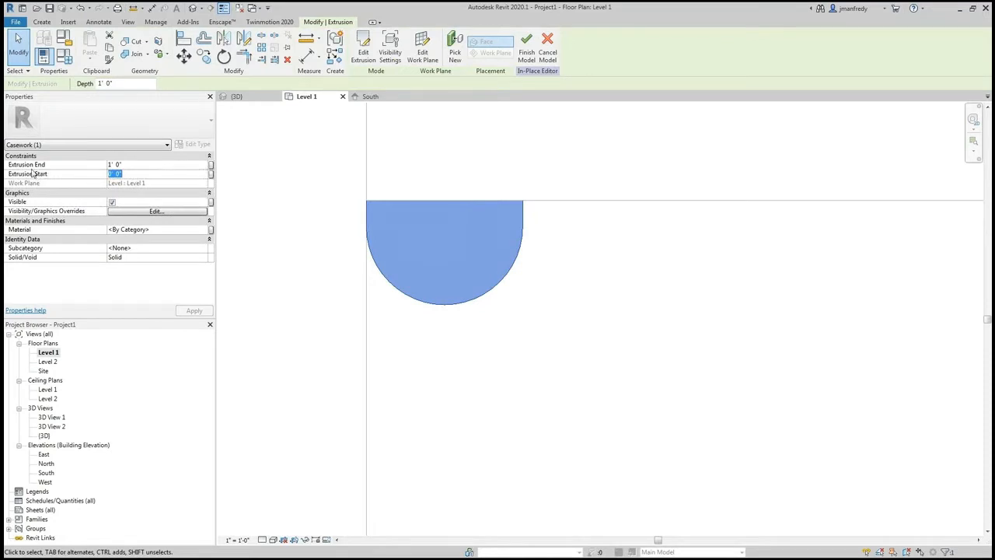
left_click(141, 164)
type("8")
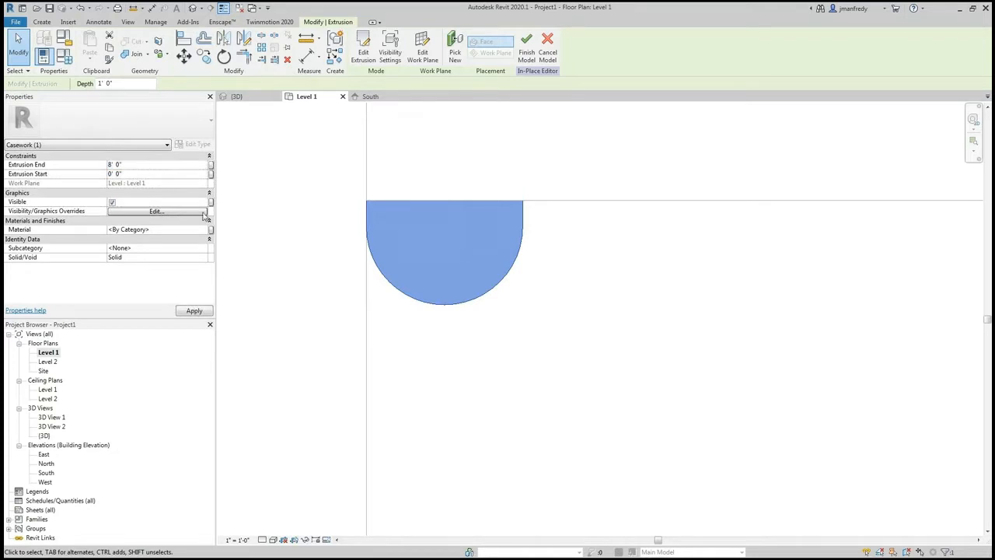
left_click(334, 251)
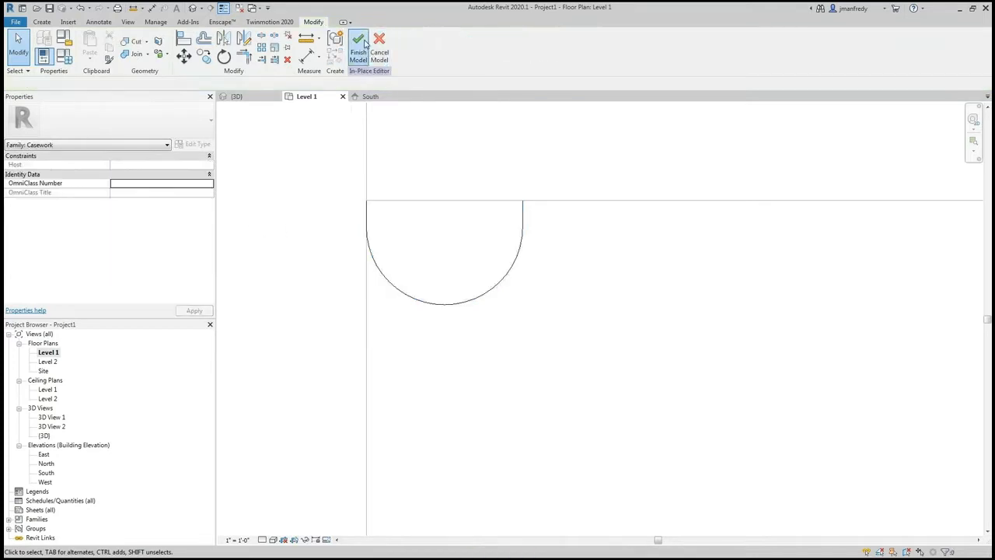
left_click(365, 44)
Step: Open the 3D view and inspect the half-round strip at the wall's end, checking its height against the wall's unconnected height
left_click(192, 8)
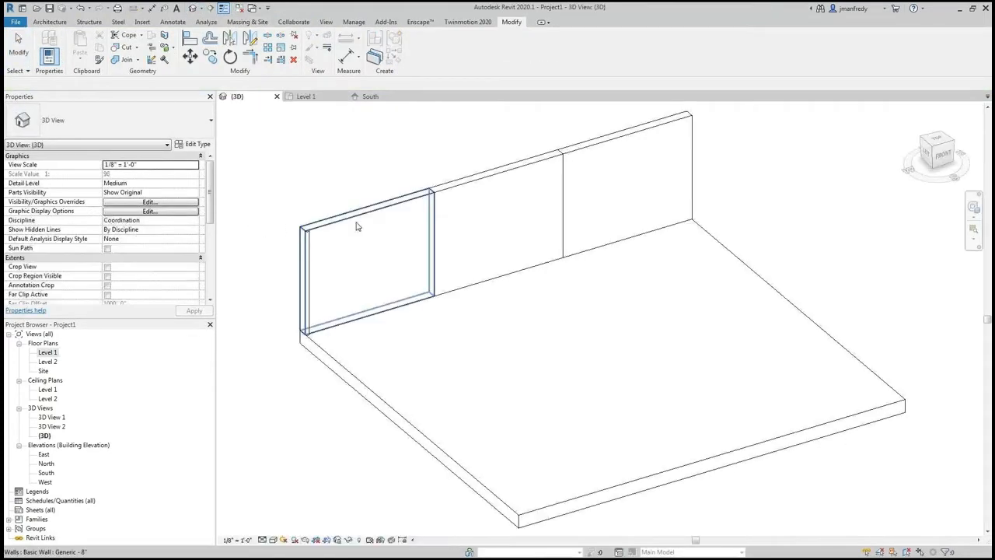
scroll(449, 280, "up", 4)
left_click(440, 198)
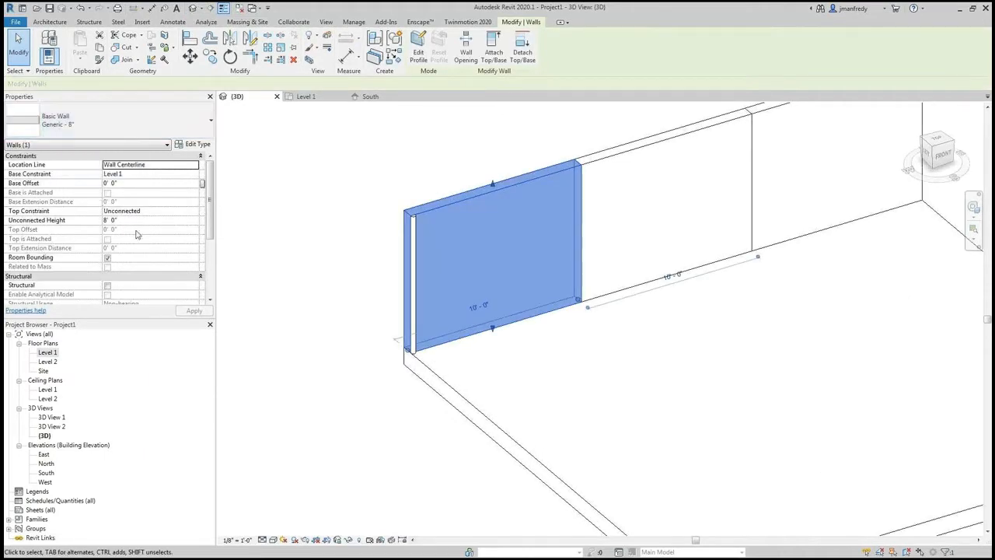
left_click(354, 233)
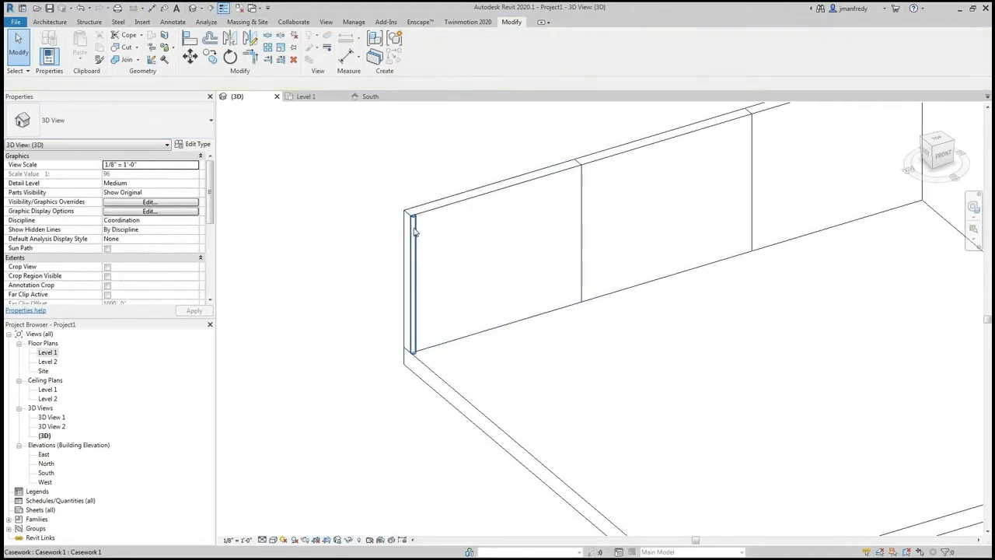
left_click(414, 233)
left_click(405, 200)
scroll(428, 180, "up", 5)
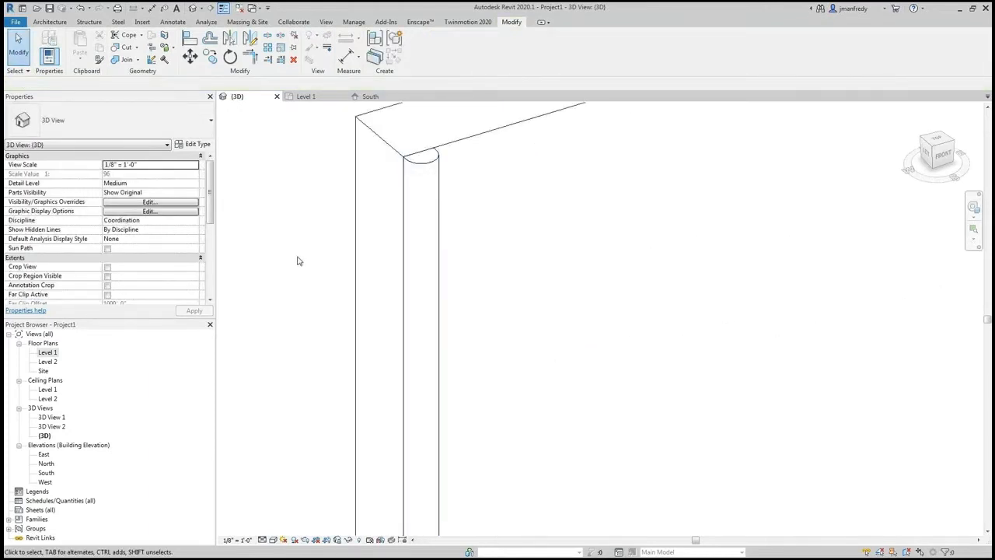
scroll(297, 260, "down", 3)
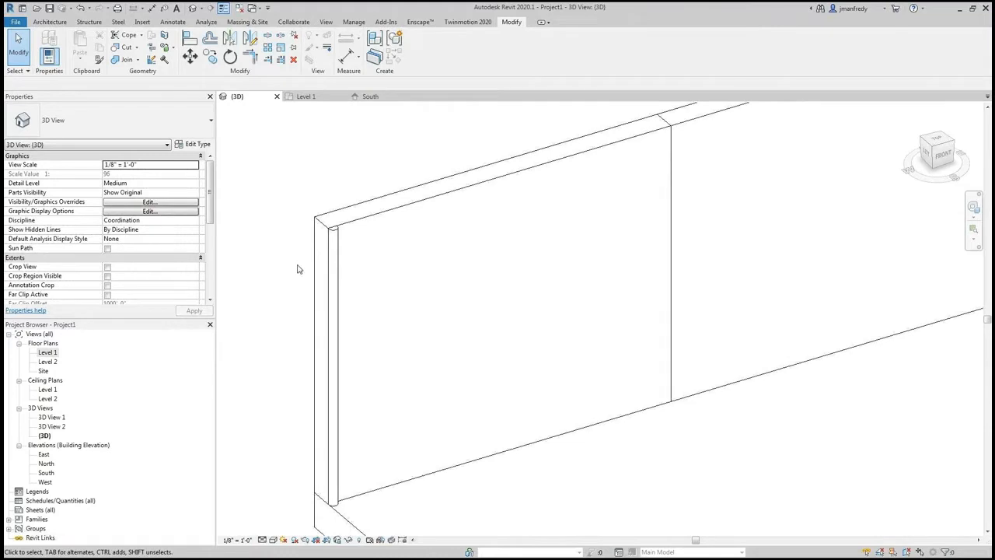
scroll(311, 268, "up", 2)
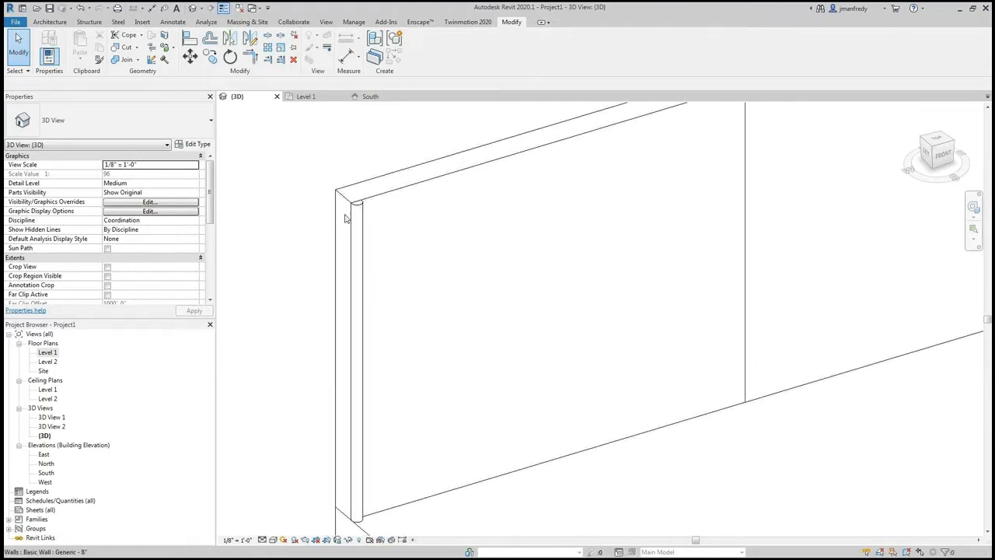
Step: Examine the half-round casework strip's type properties for a material setting, leaving them unedited
left_click(358, 211)
left_click(194, 146)
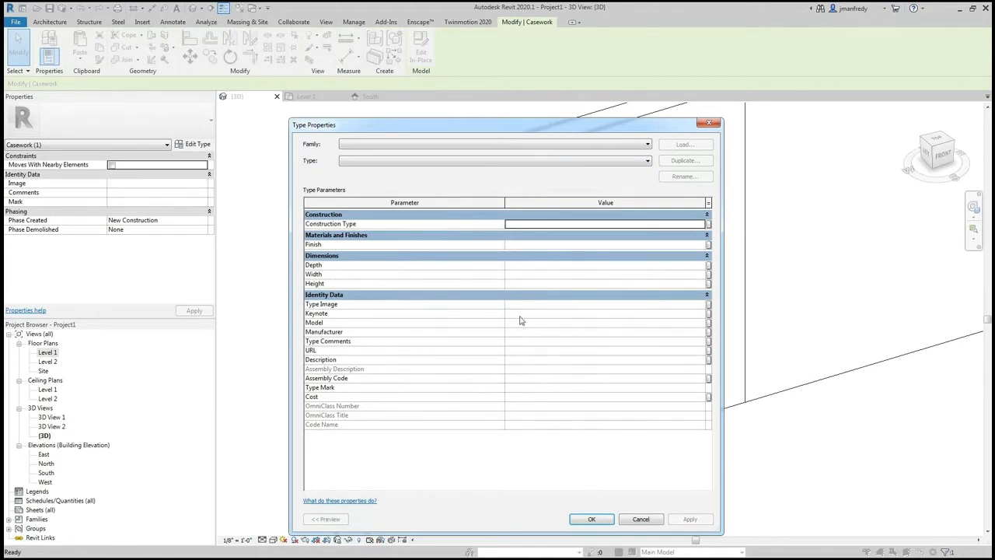
left_click(639, 519)
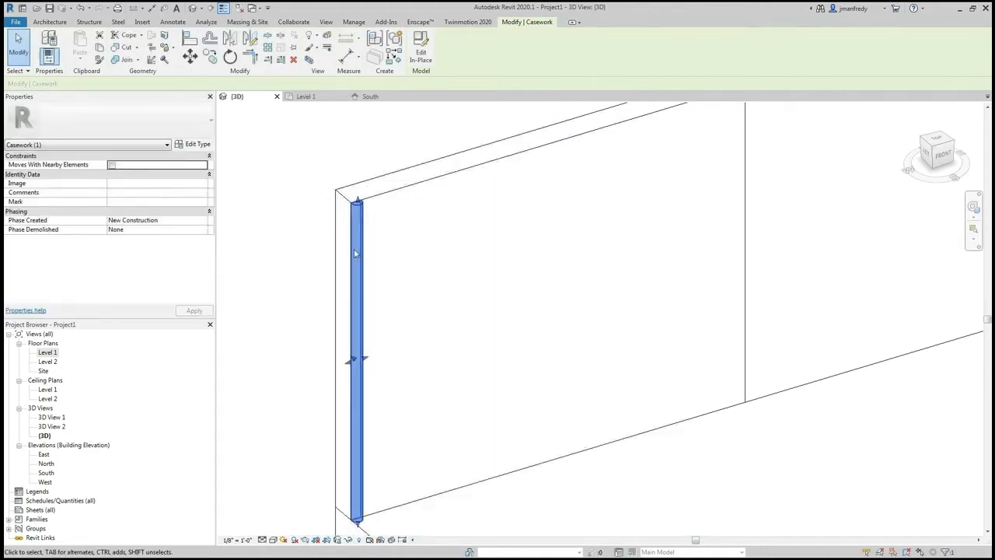
middle_click_drag(295, 302, 363, 275)
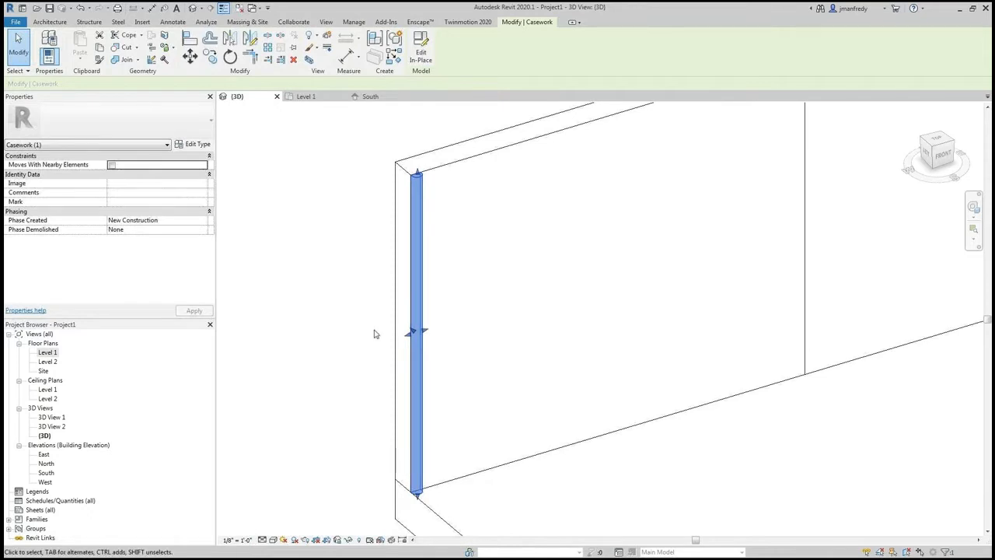
Step: Examine the material layer in the Generic - 8" wall's structure, and compare it with the casework strip's type properties
left_click(472, 160)
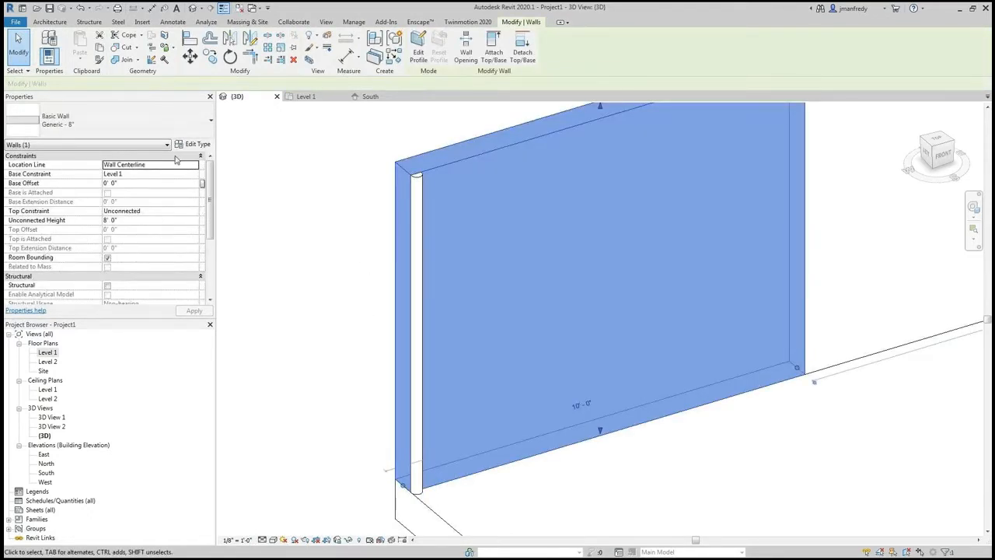
left_click(198, 145)
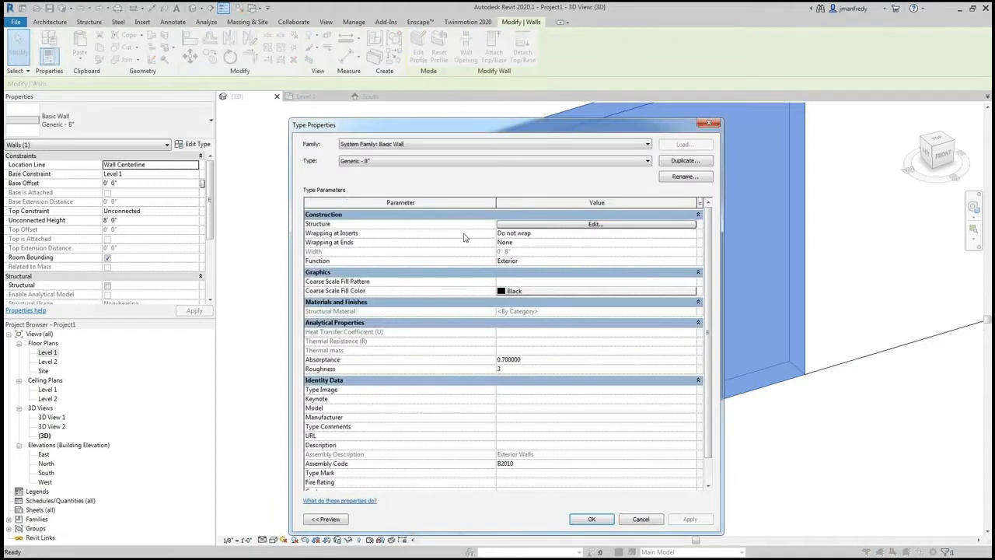
left_click(555, 227)
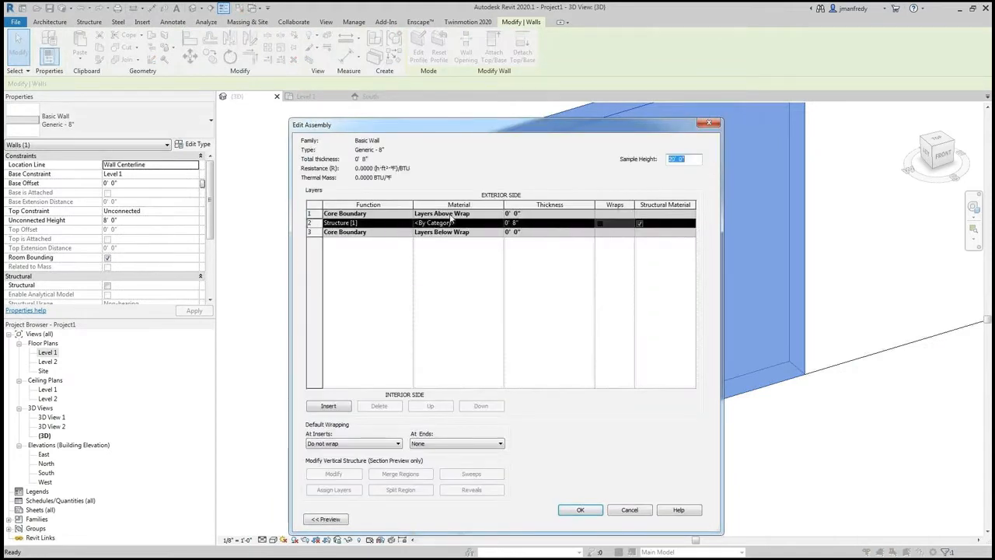
key("Return")
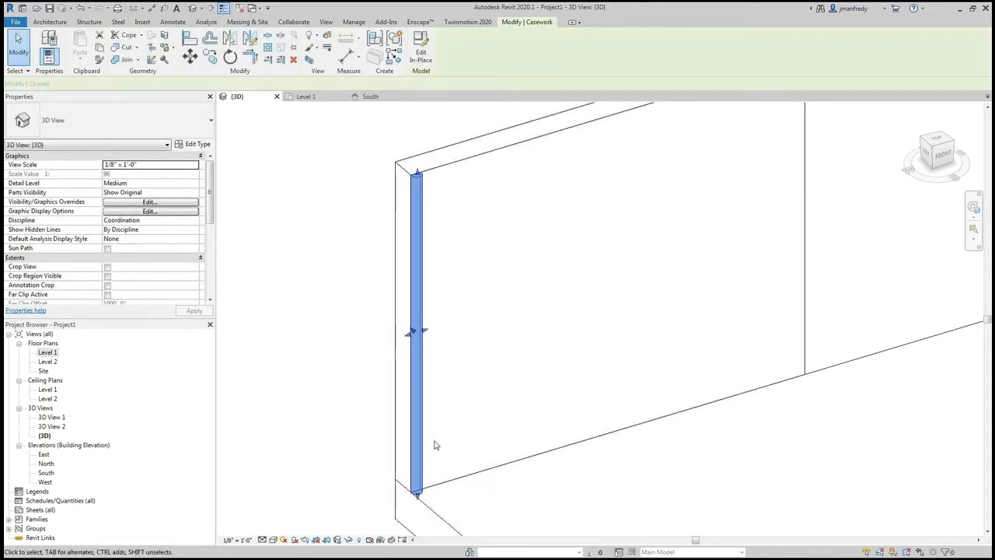
left_click(207, 149)
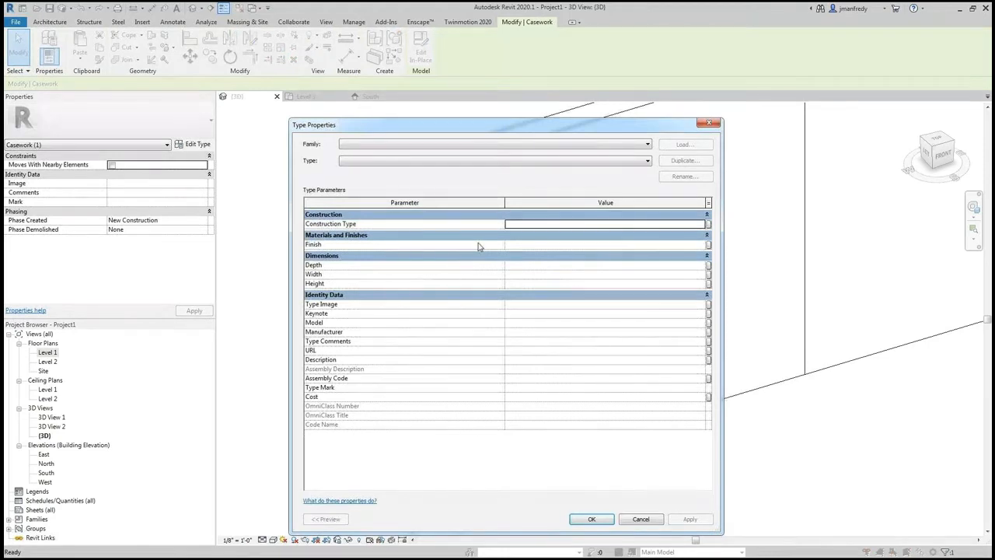
key("Escape")
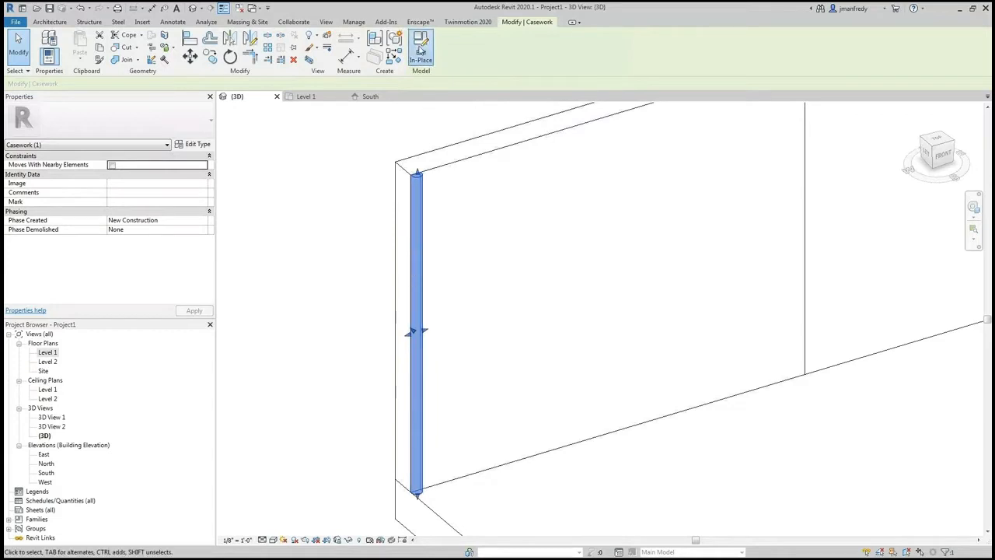
Step: Edit the half-round casework strip in place and open the material selection for its extrusion
left_click(420, 51)
left_click(415, 180)
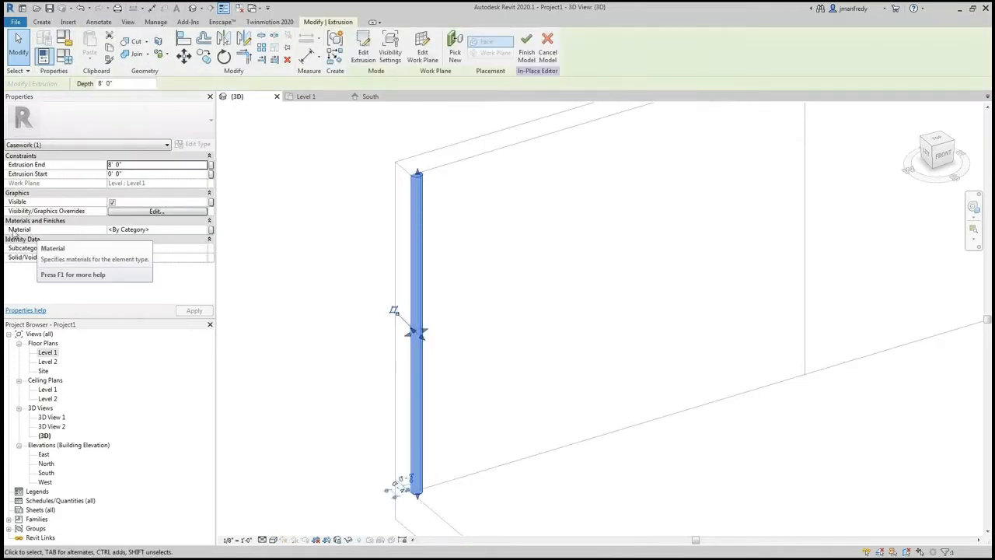
left_click(147, 229)
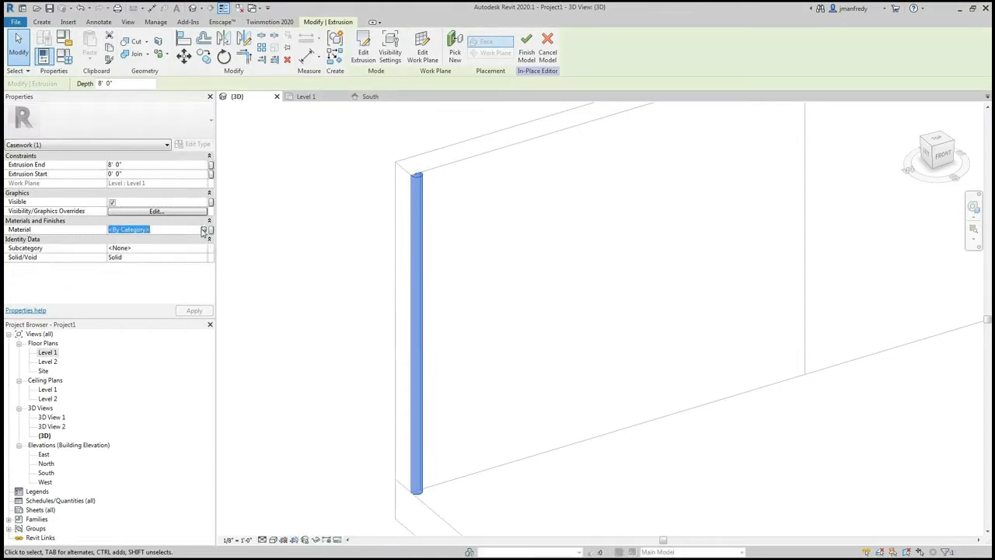
left_click(203, 231)
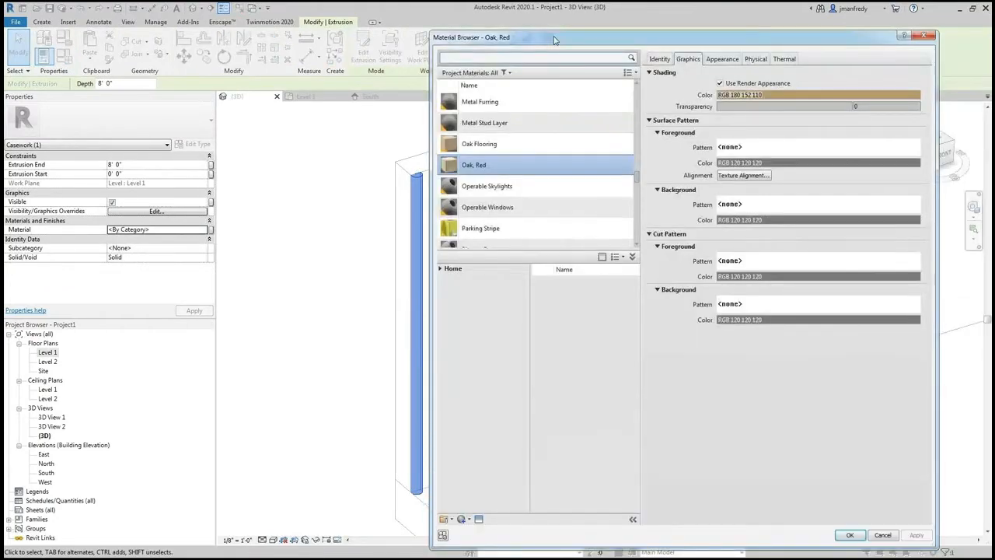
left_click_drag(548, 40, 373, 23)
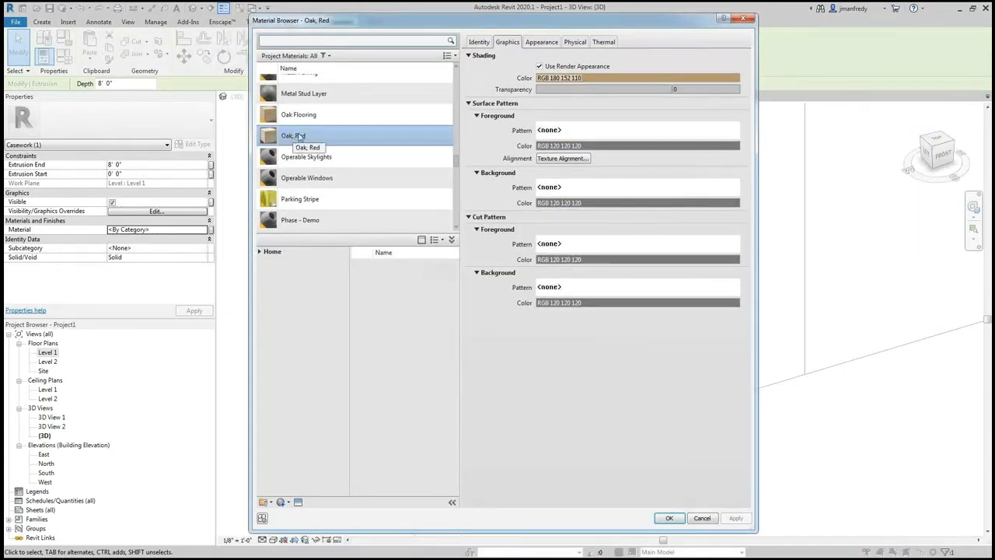
Step: Search the materials for OAK, check the appearance of Oak, Red and assign it to the extrusion
scroll(303, 124, "up", 1)
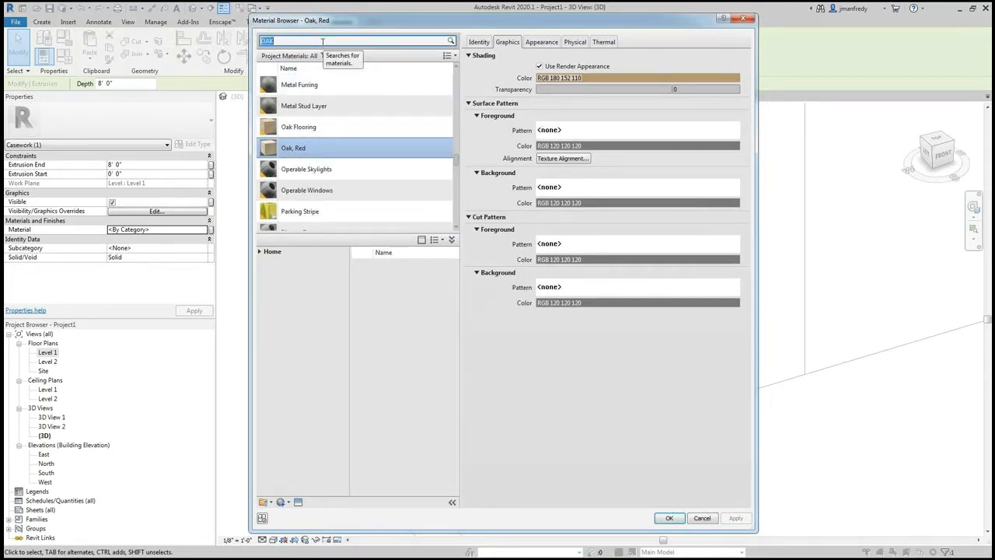
key("Return")
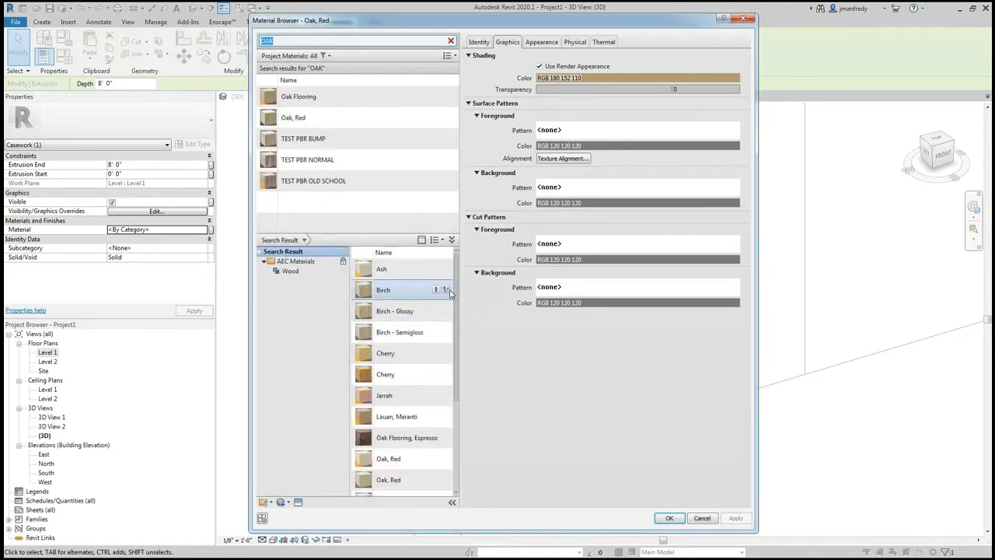
left_click_drag(457, 290, 456, 262)
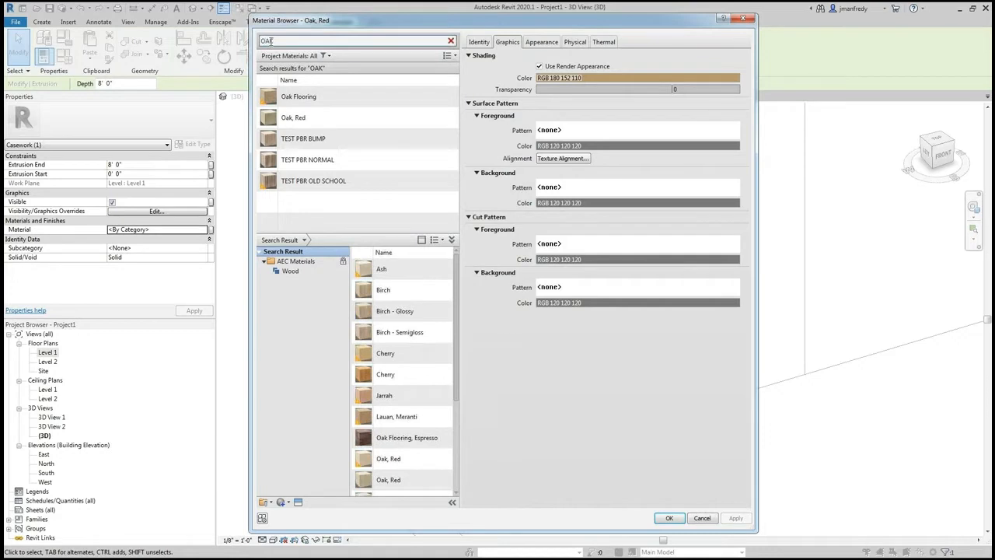
left_click_drag(456, 279, 456, 366)
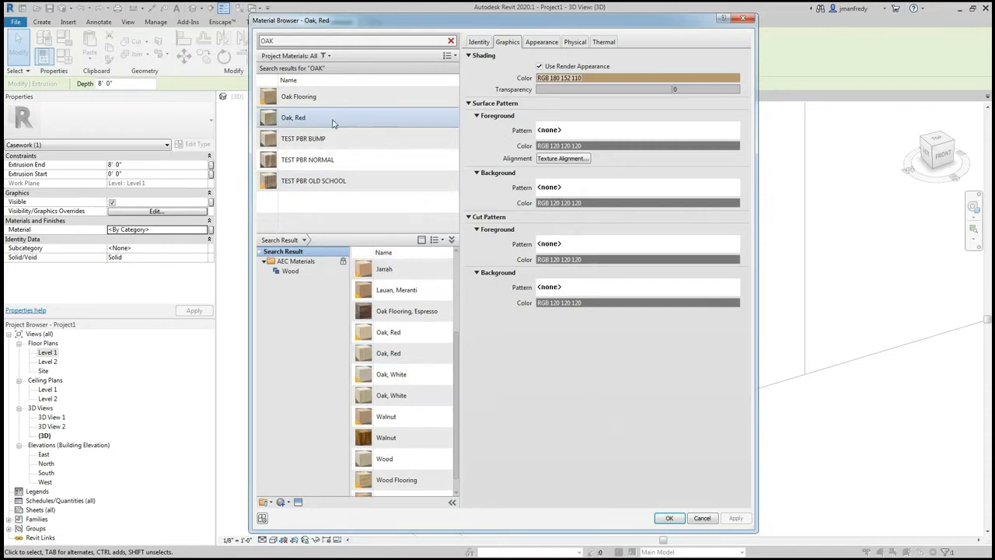
left_click(331, 123)
left_click(542, 44)
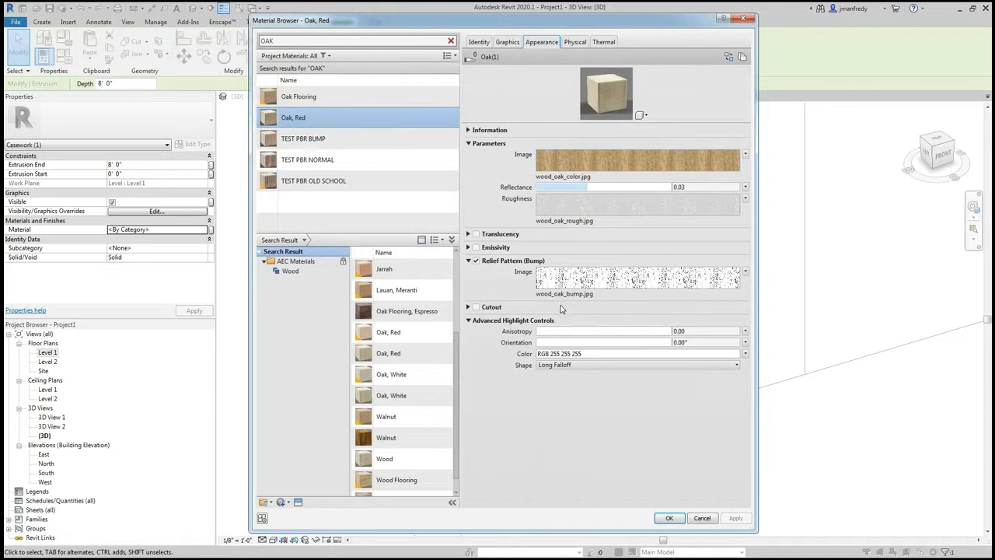
left_click(669, 517)
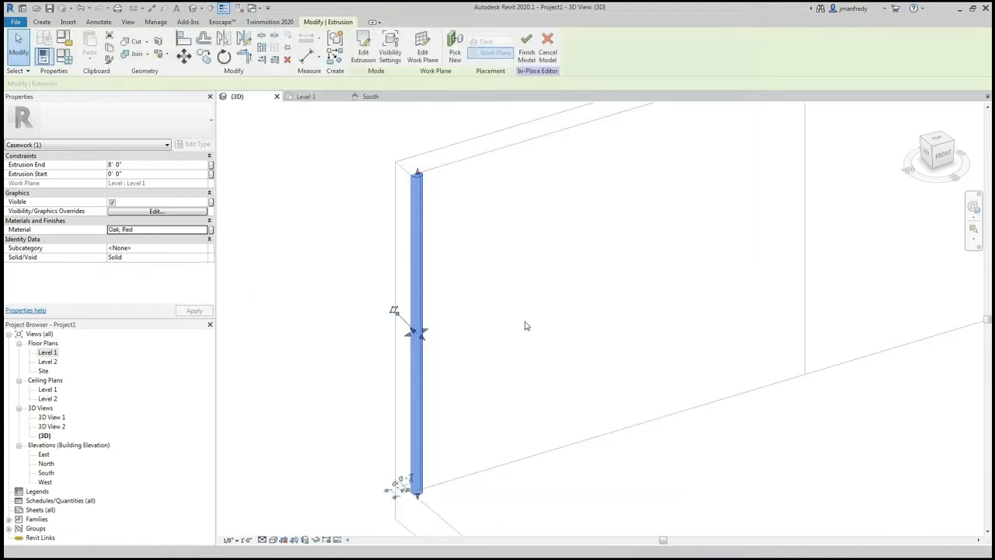
Step: Deselect the strip's extrusion and finish the in-place casework model
left_click(355, 216)
scroll(355, 216, "up", 3)
middle_click_drag(373, 160, 347, 174)
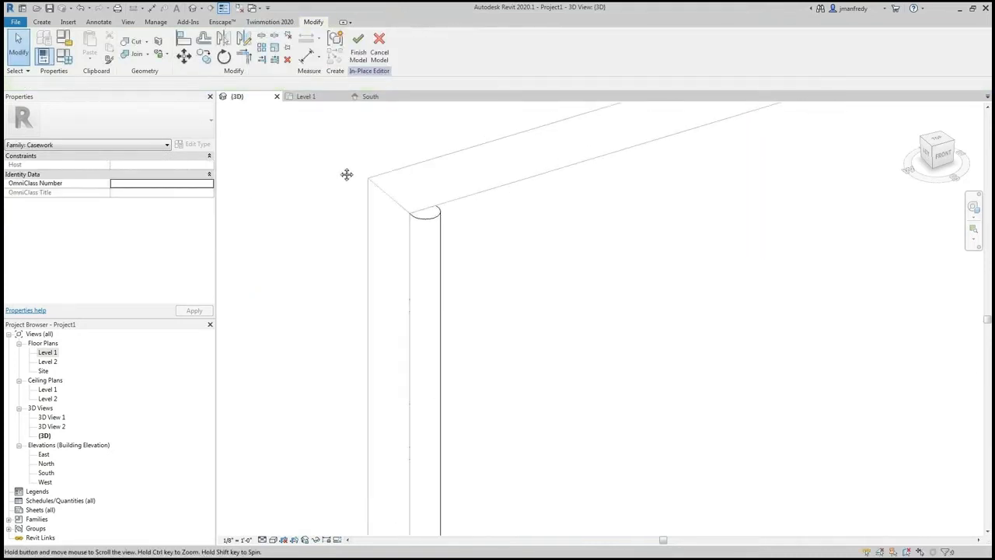
left_click(358, 45)
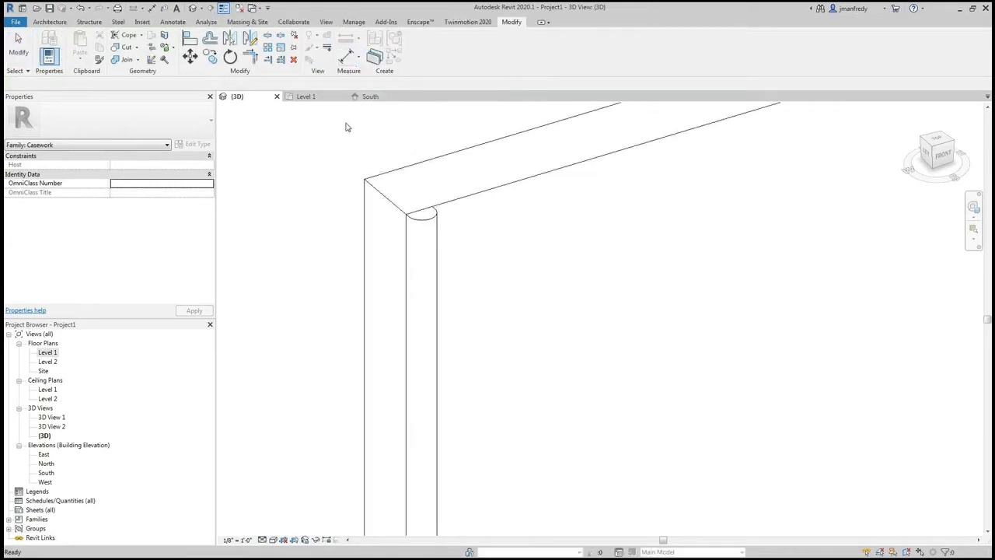
Step: Set the 3D view's visual style to Realistic and inspect the wood grain on the strip
left_click(273, 540)
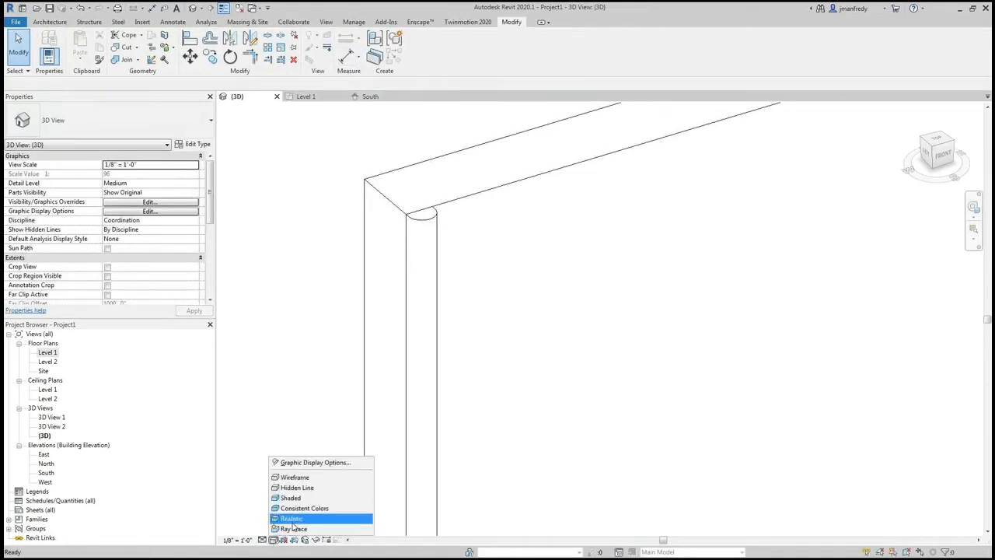
left_click(294, 518)
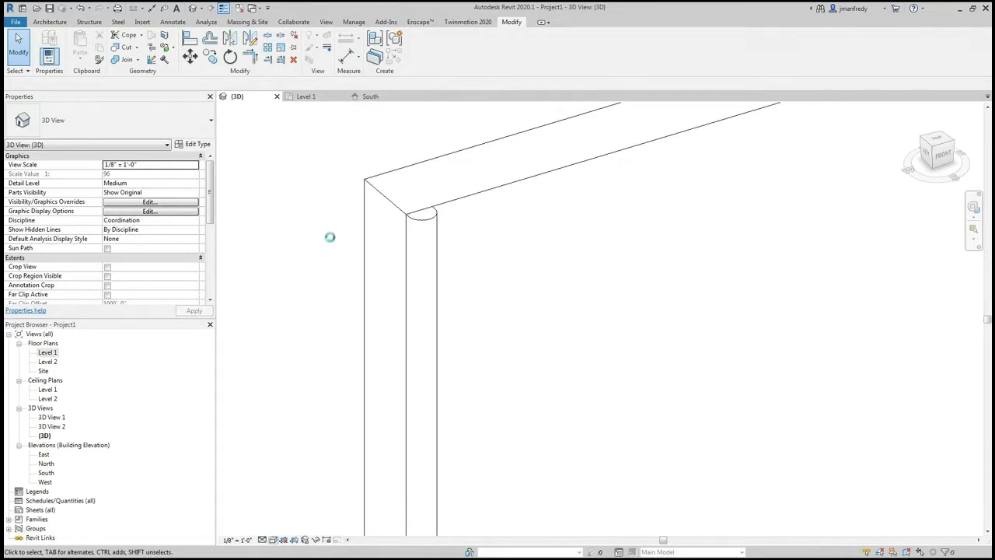
scroll(415, 264, "up", 5)
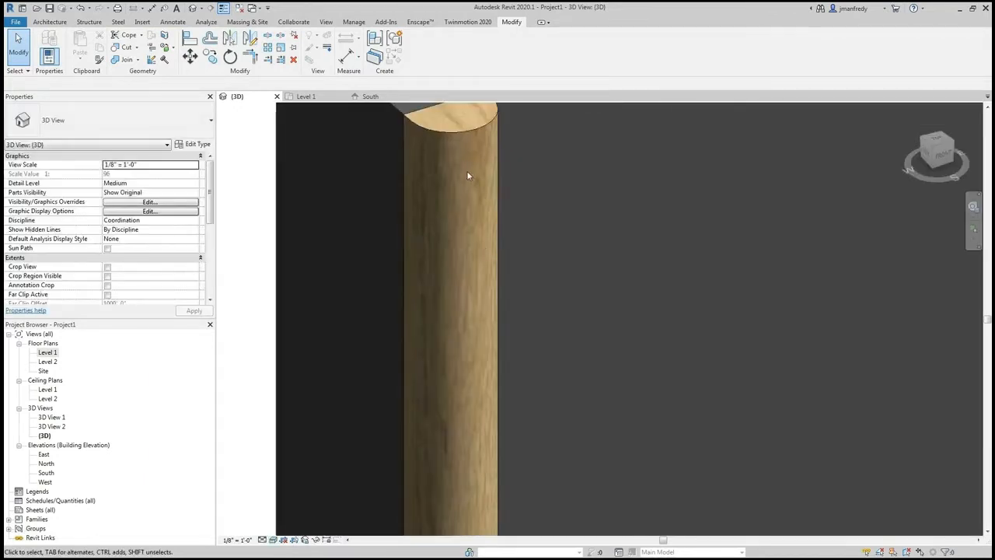
scroll(457, 241, "down", 8)
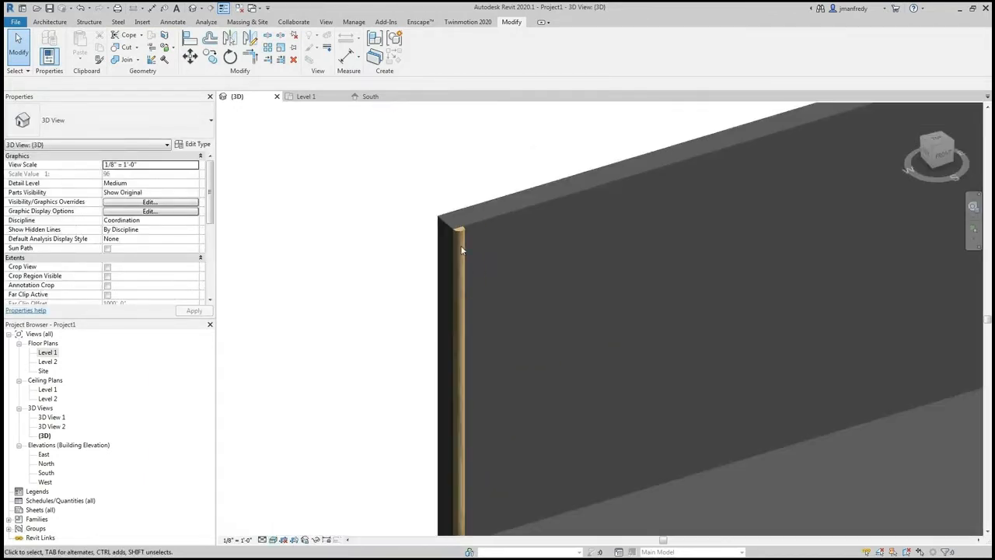
scroll(466, 433, "up", 5)
scroll(454, 427, "down", 5)
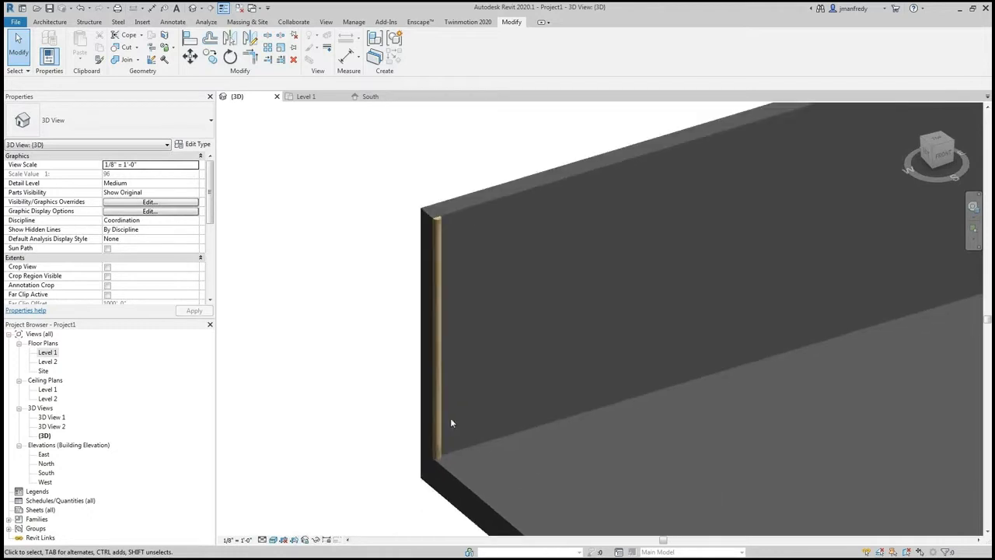
Step: Open the Level 1 floor plan and set its view scale to 1/4" = 1'-0"
double_click(47, 352)
scroll(440, 277, "down", 6)
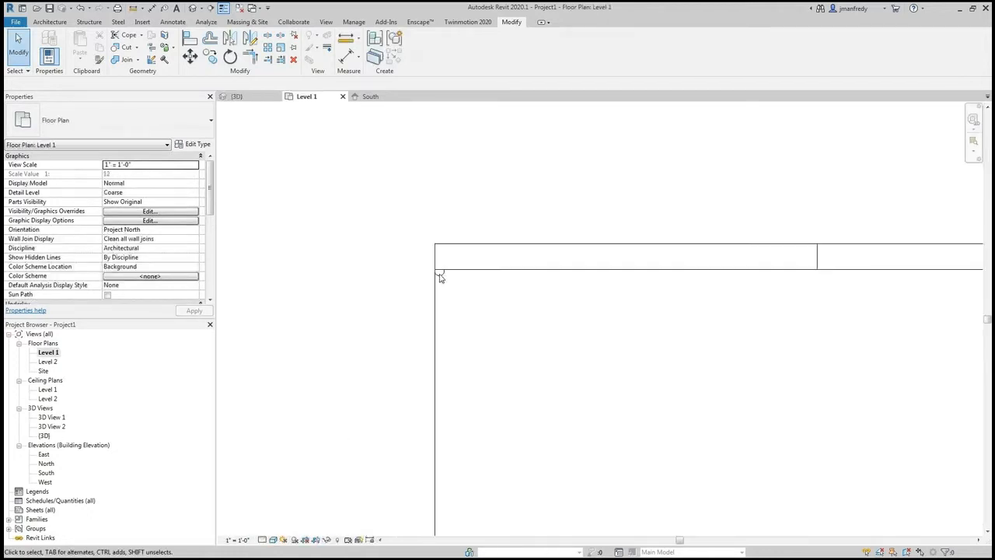
scroll(440, 277, "down", 1)
middle_click_drag(487, 317, 355, 213)
scroll(440, 240, "down", 7)
middle_click_drag(576, 476, 527, 433)
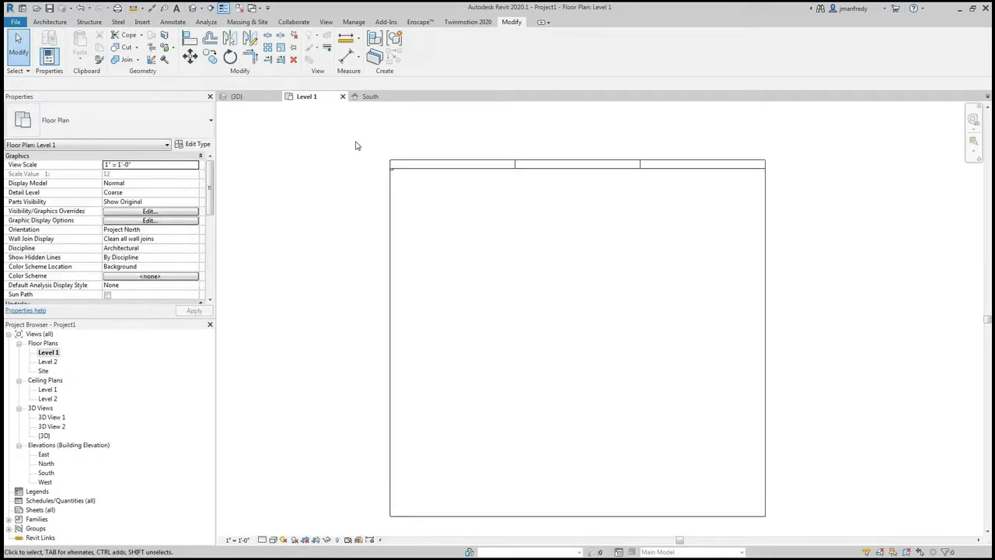
scroll(448, 282, "down", 5)
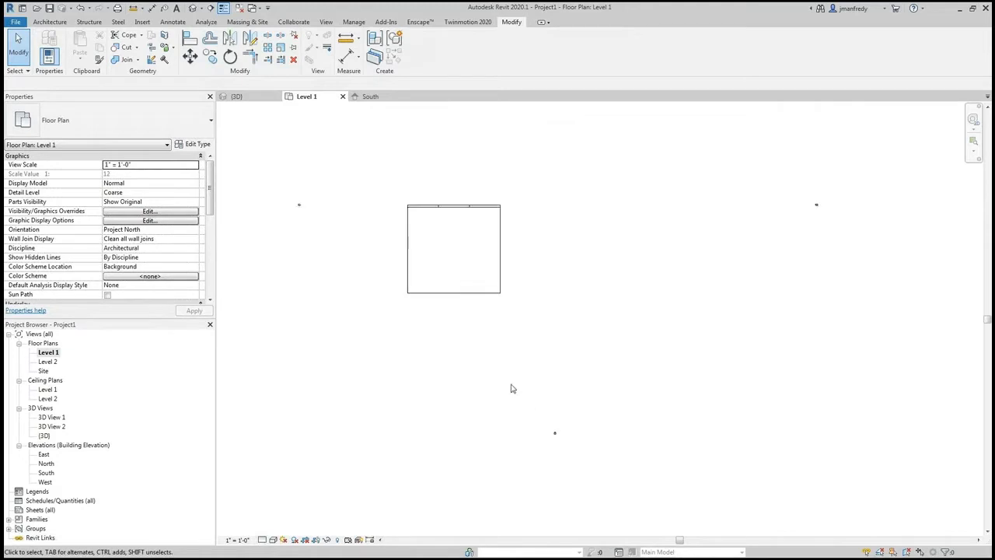
left_click(237, 539)
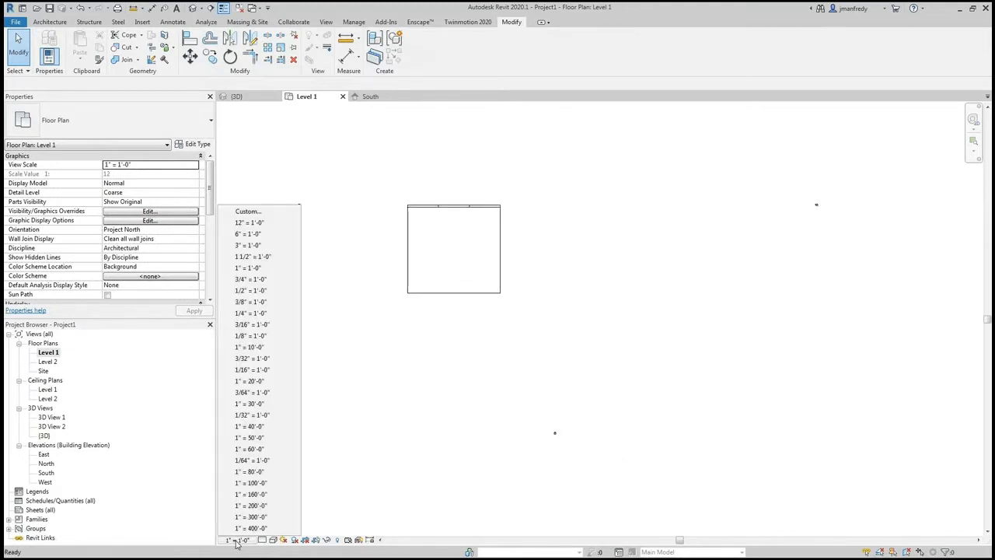
left_click(273, 314)
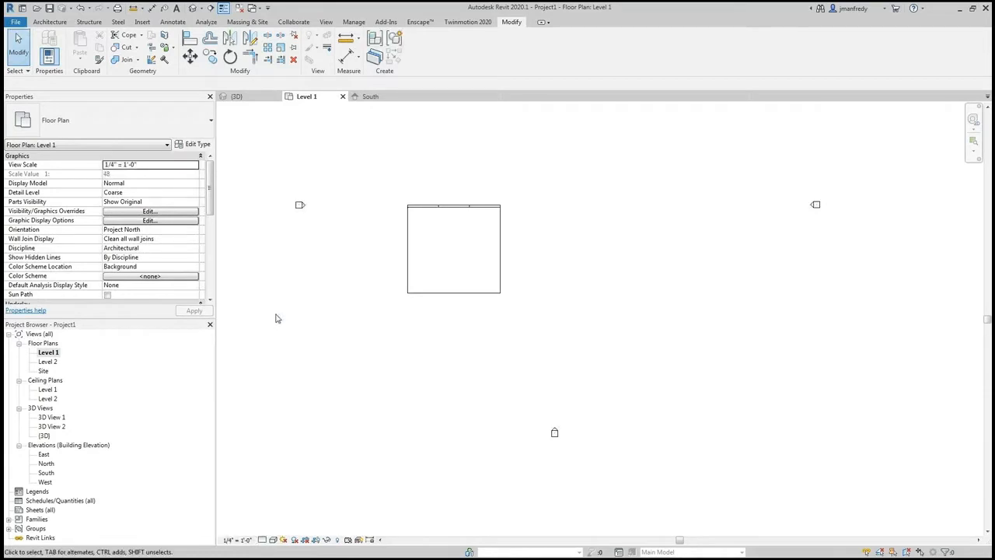
Step: Select the South elevation marker in the floor plan and open the South elevation view
middle_click_drag(395, 335, 457, 371)
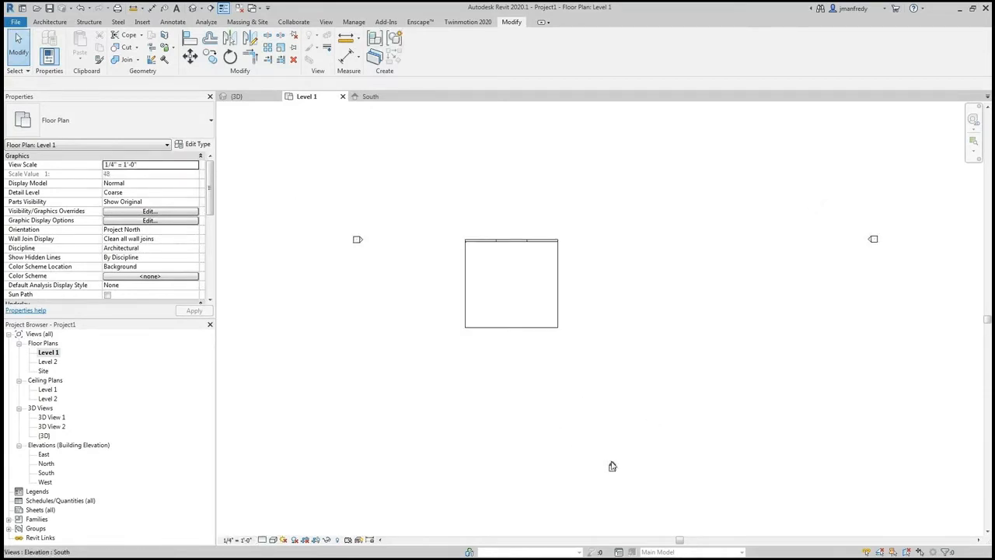
left_click(612, 465)
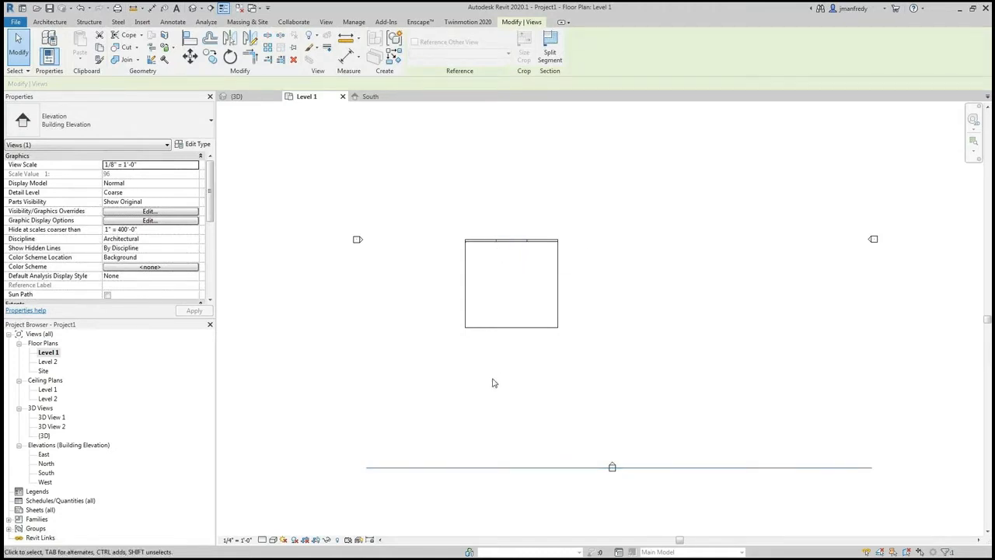
double_click(43, 473)
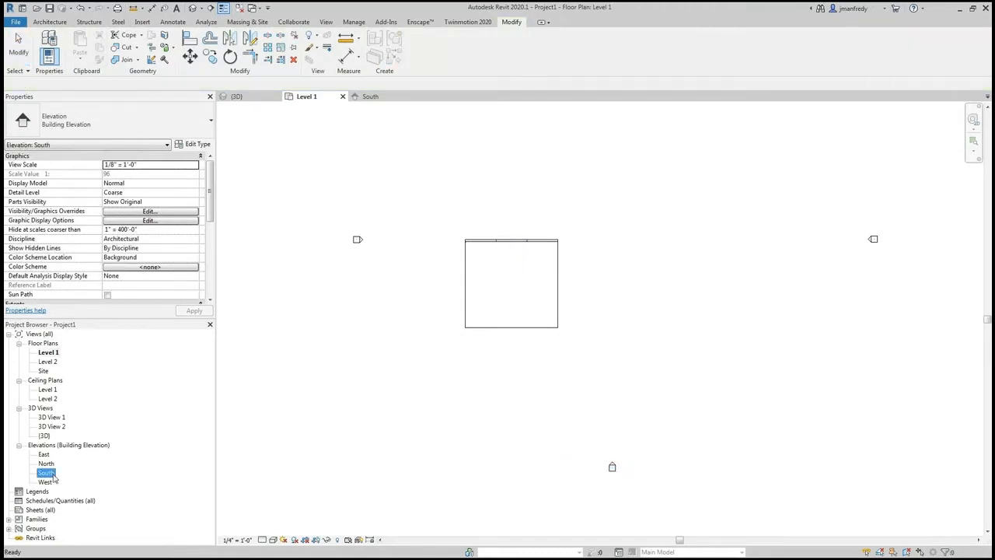
Step: Array the half-round strip linearly along the wall as 100 grouped members, placing the second one strip width (3") from the first
left_click(336, 225)
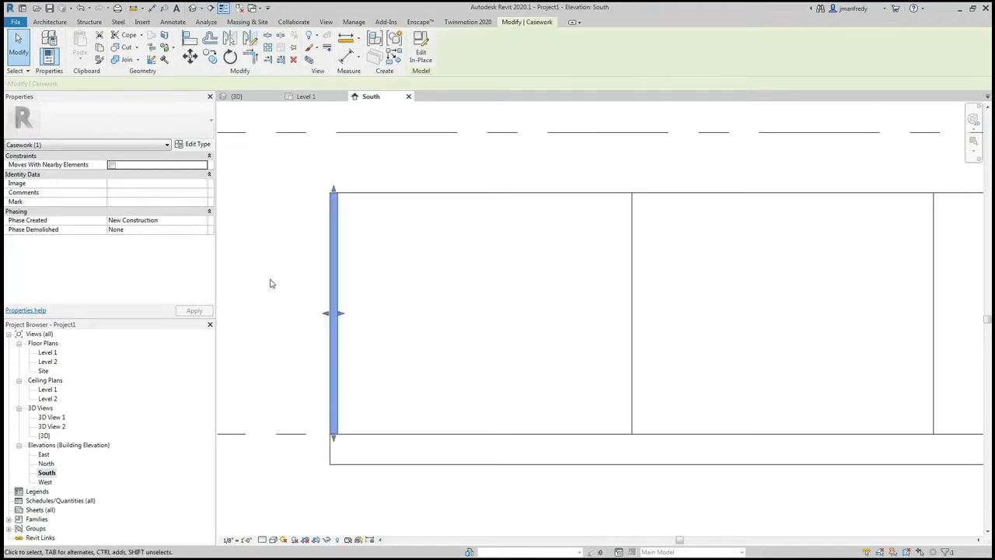
middle_click_drag(271, 278, 288, 276)
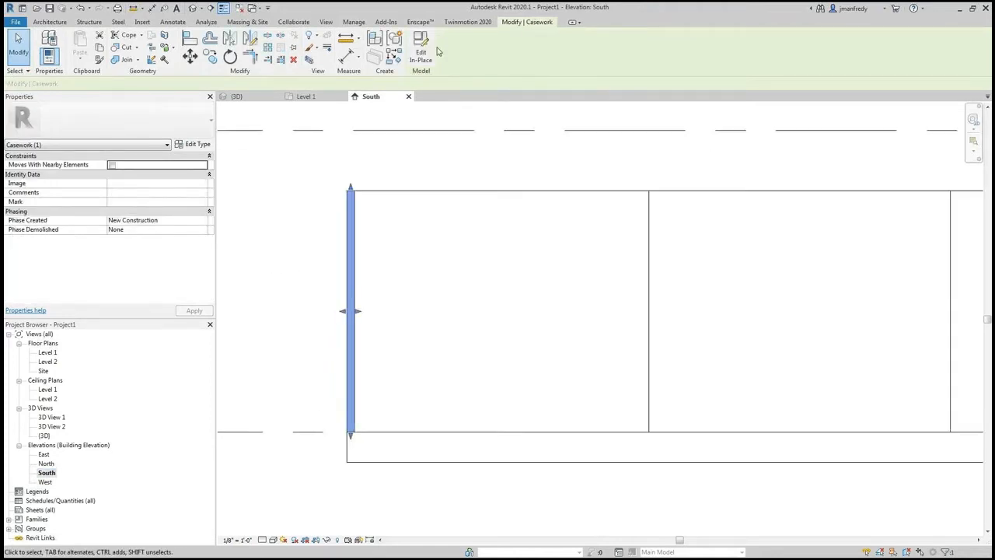
left_click(267, 49)
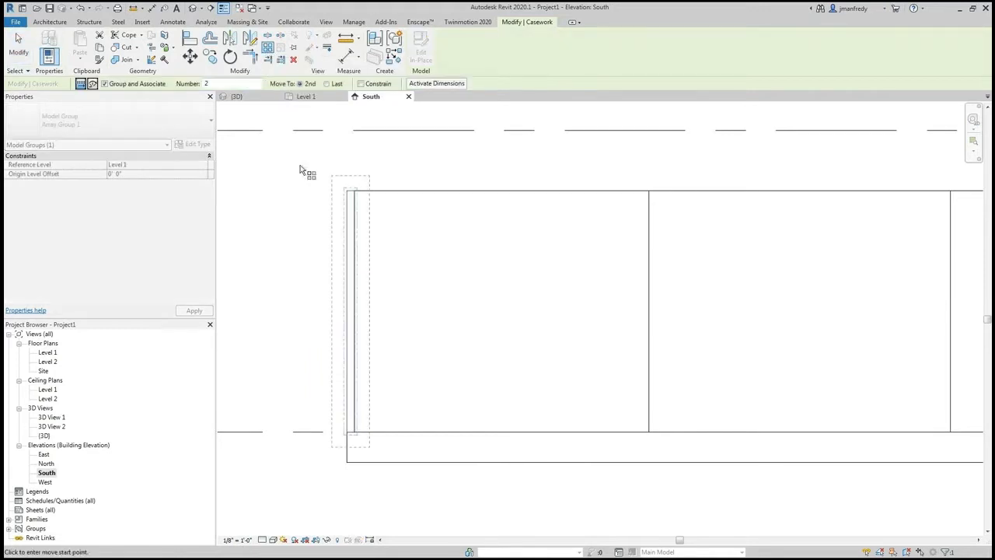
scroll(349, 197, "up", 5)
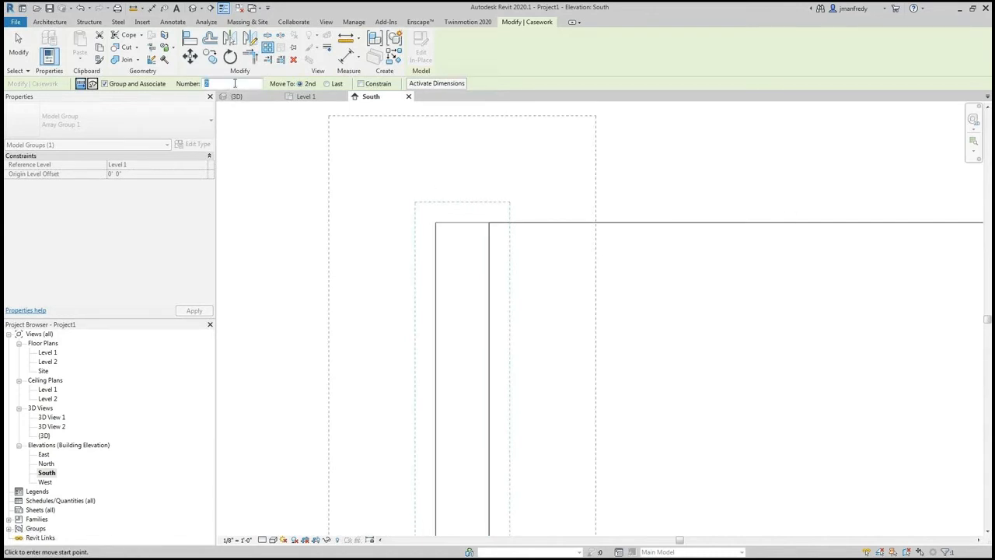
type("100")
left_click(436, 225)
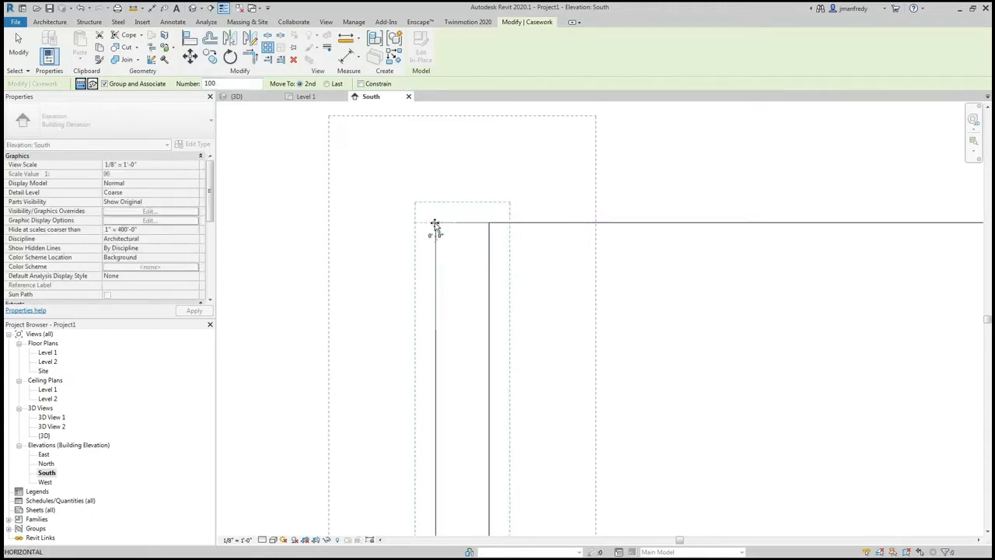
left_click(490, 224)
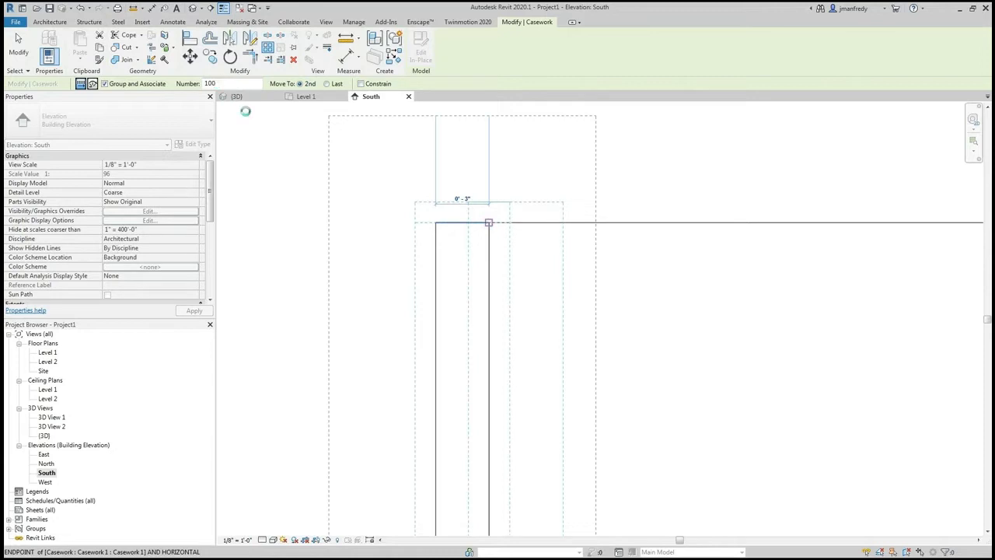
left_click(330, 239)
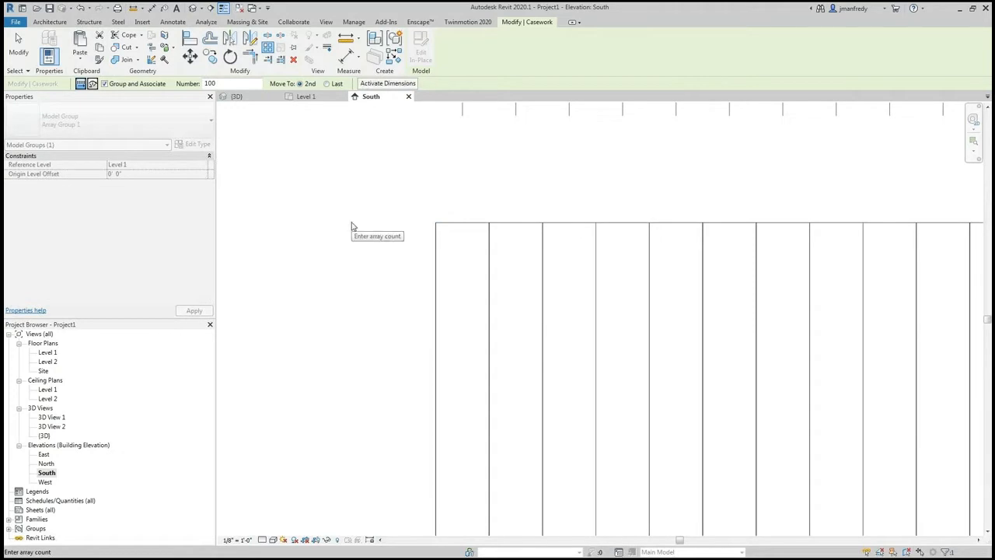
left_click(360, 194)
Step: Open the 3D view and inspect how far the arrayed wood strips cover the wall
scroll(383, 253, "down", 2)
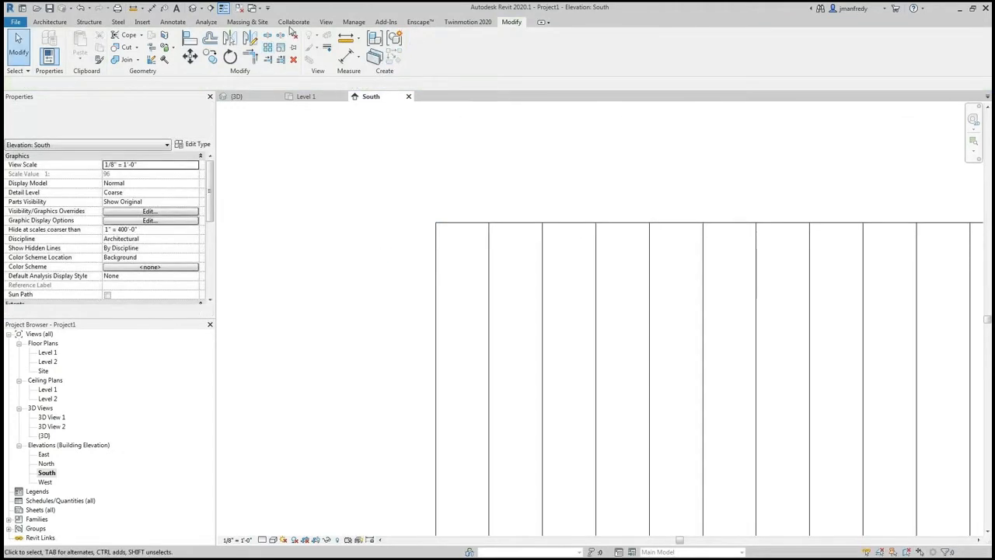
left_click(192, 8)
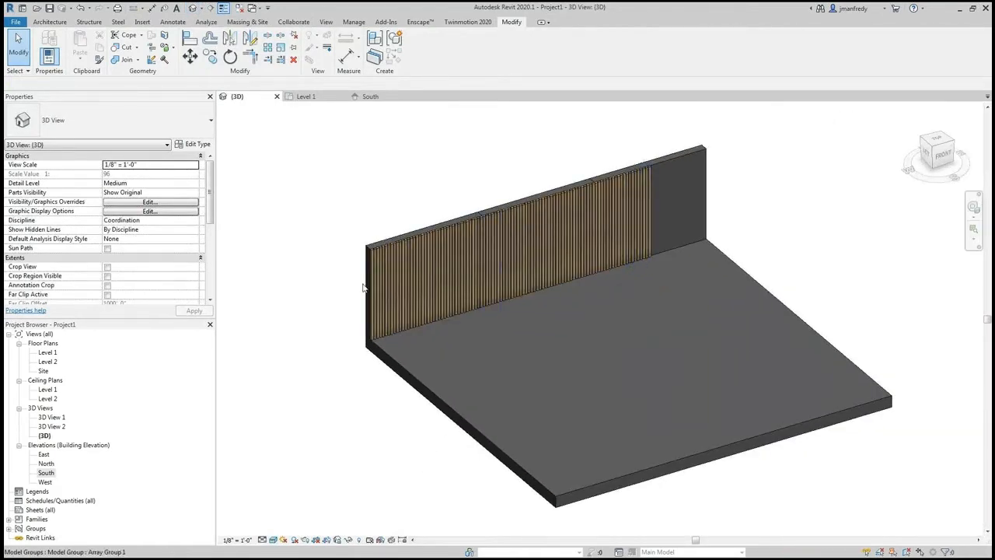
scroll(332, 292, "up", 2)
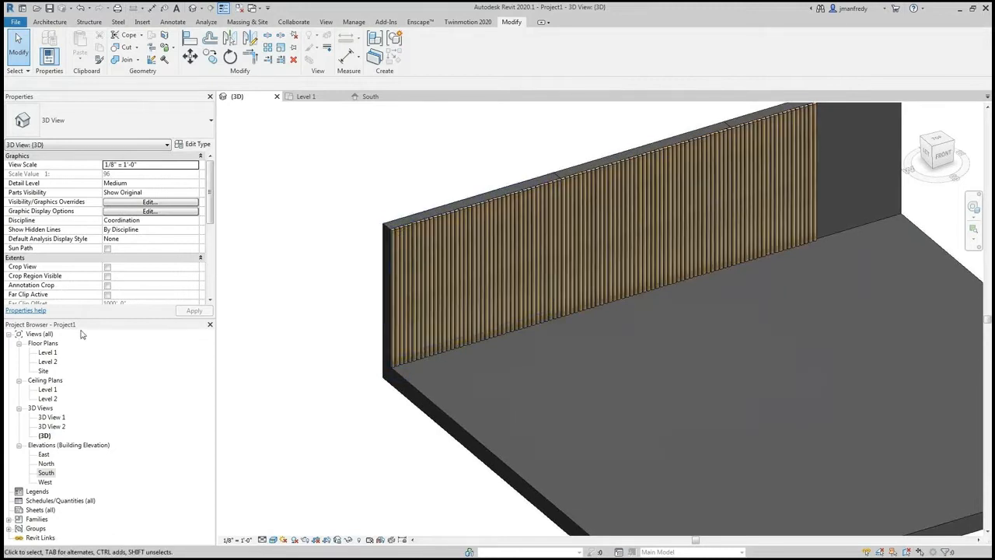
Step: In the Level 1 floor plan, set the member count of the half-round strip array along the wall to 150
double_click(47, 352)
scroll(466, 246, "up", 5)
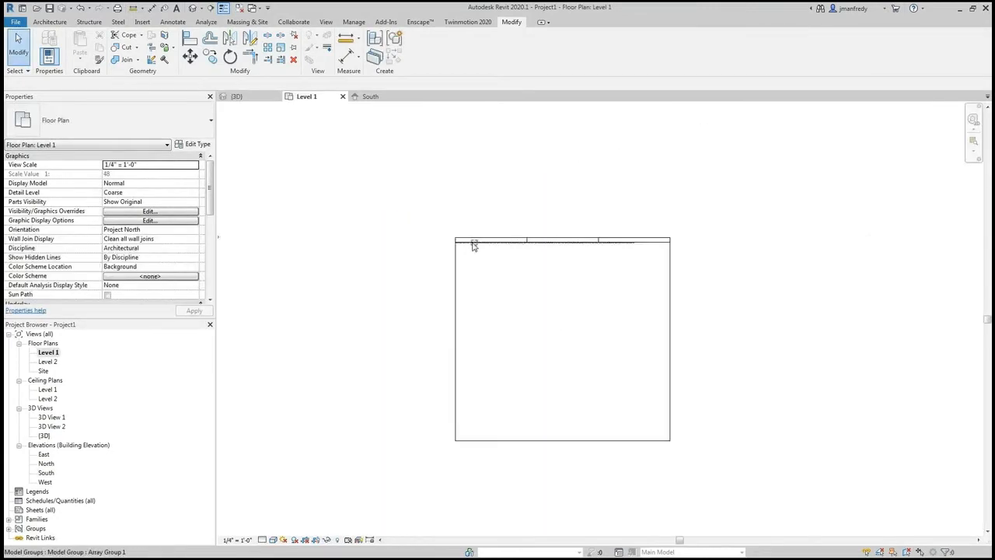
scroll(447, 247, "up", 2)
left_click(437, 216)
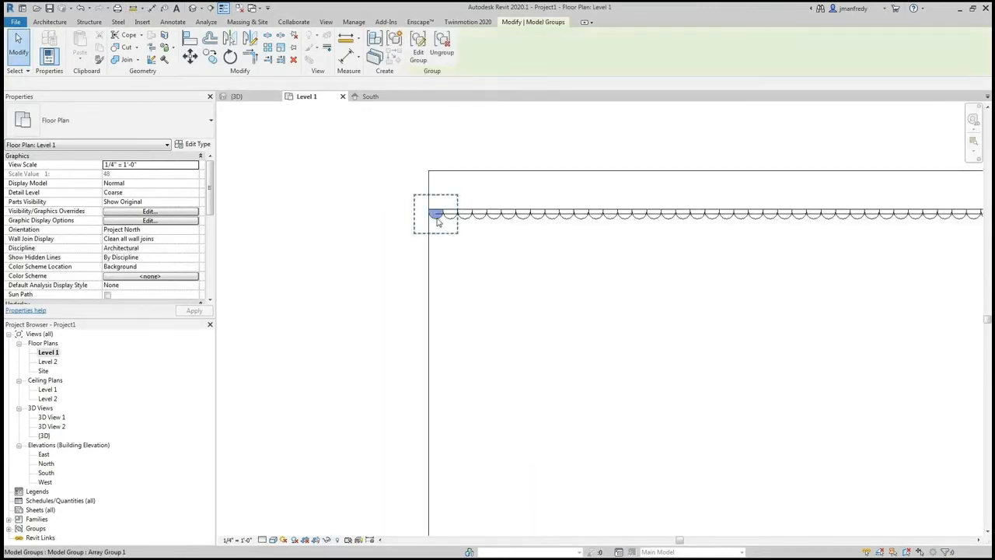
scroll(364, 270, "down", 4)
middle_click_drag(458, 263, 357, 267)
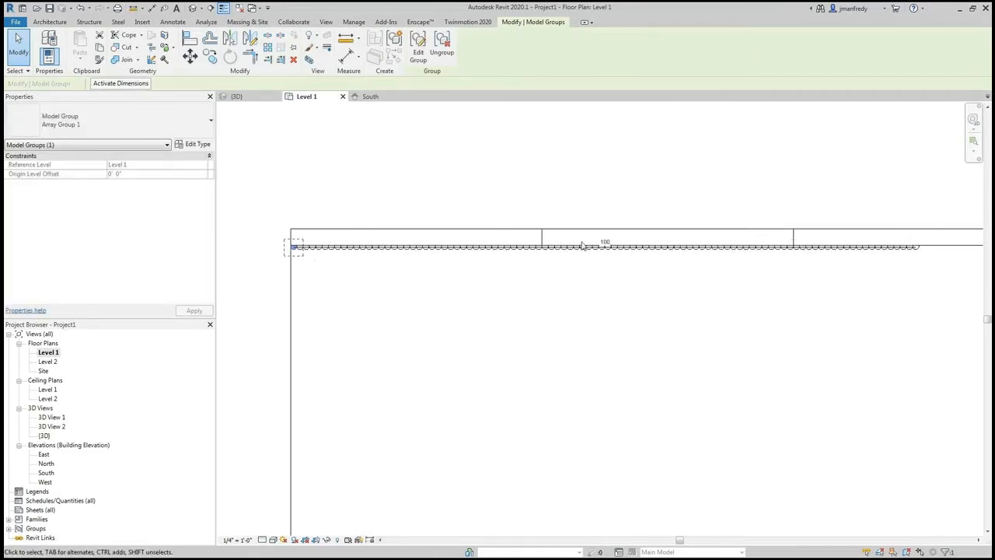
scroll(583, 245, "up", 2)
scroll(588, 269, "down", 3)
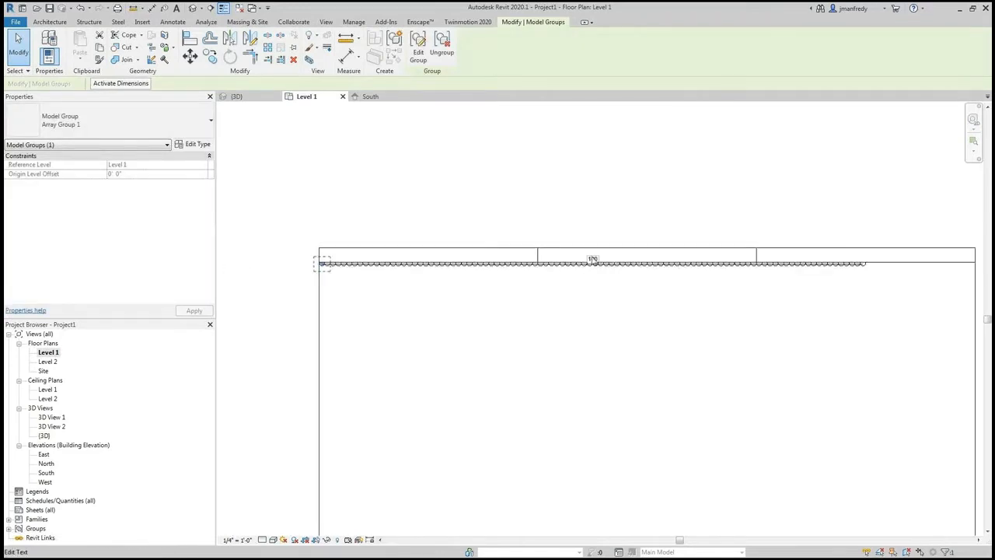
left_click(591, 257)
type("150")
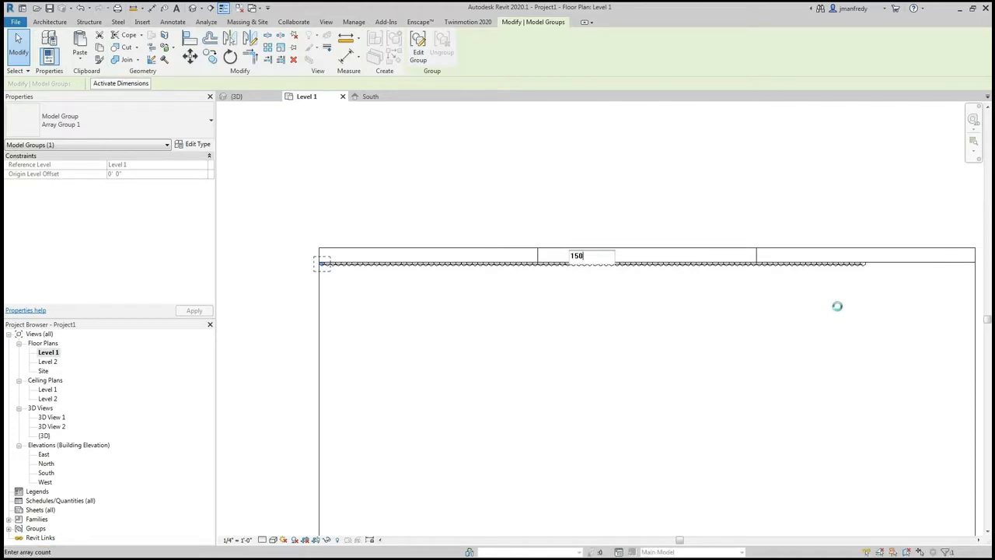
key("Return")
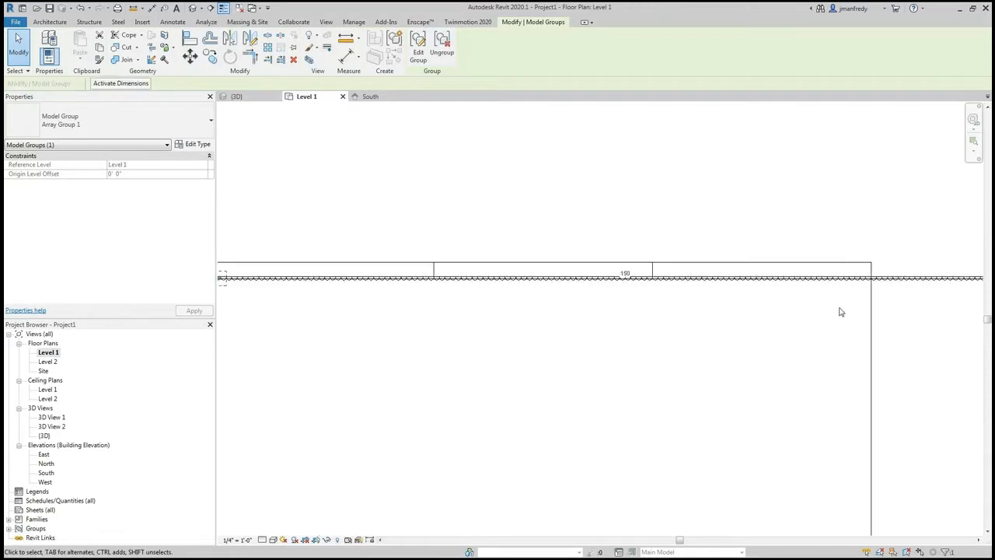
middle_click_drag(853, 318, 804, 302)
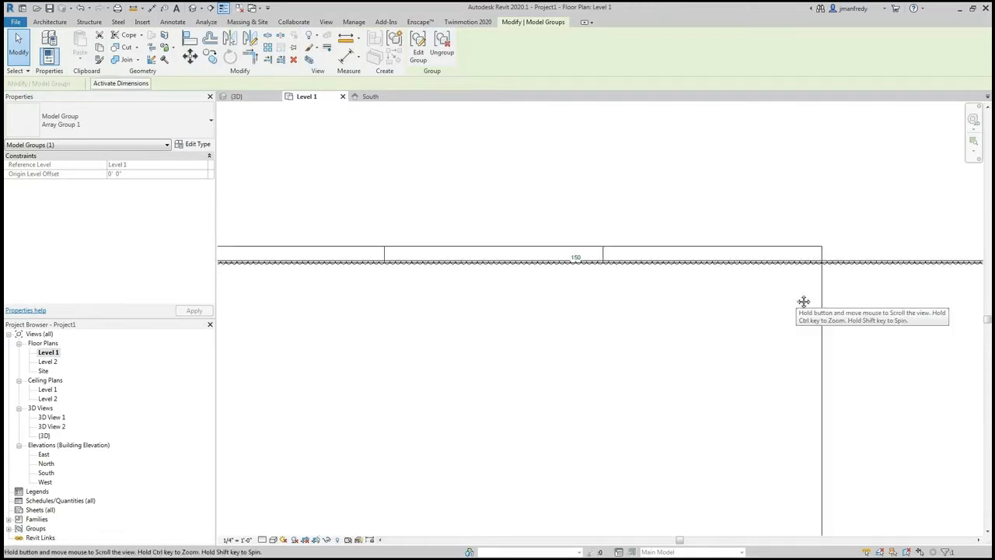
left_click(613, 331)
Step: Delete the arrayed strip groups that extend past the far end of the wall
scroll(612, 332, "down", 3)
scroll(881, 309, "up", 6)
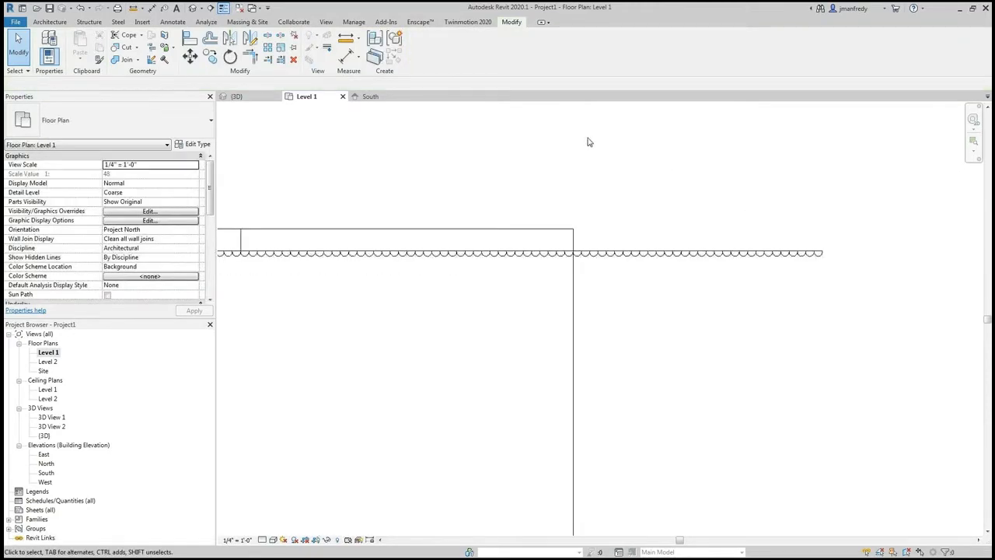
left_click_drag(578, 137, 874, 346)
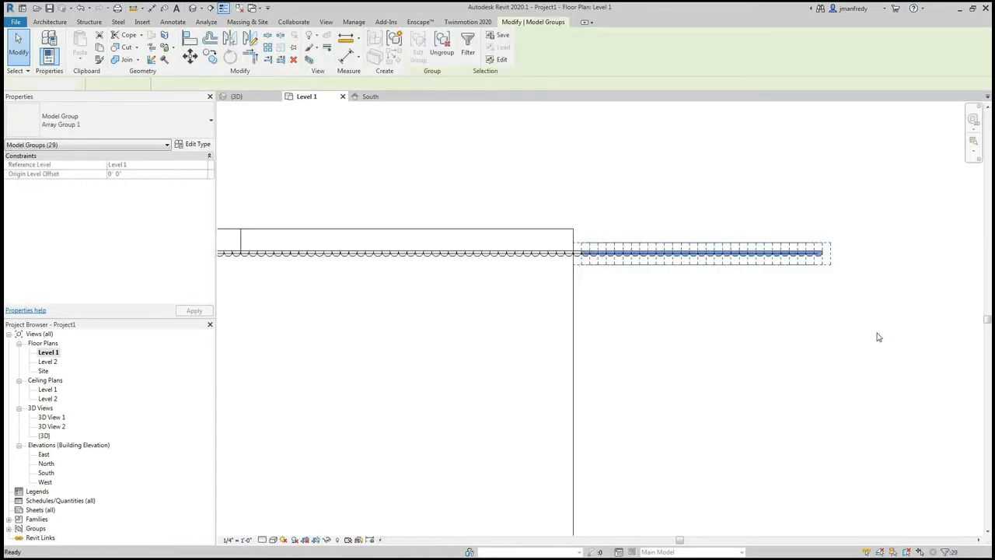
key("Delete")
left_click(575, 251)
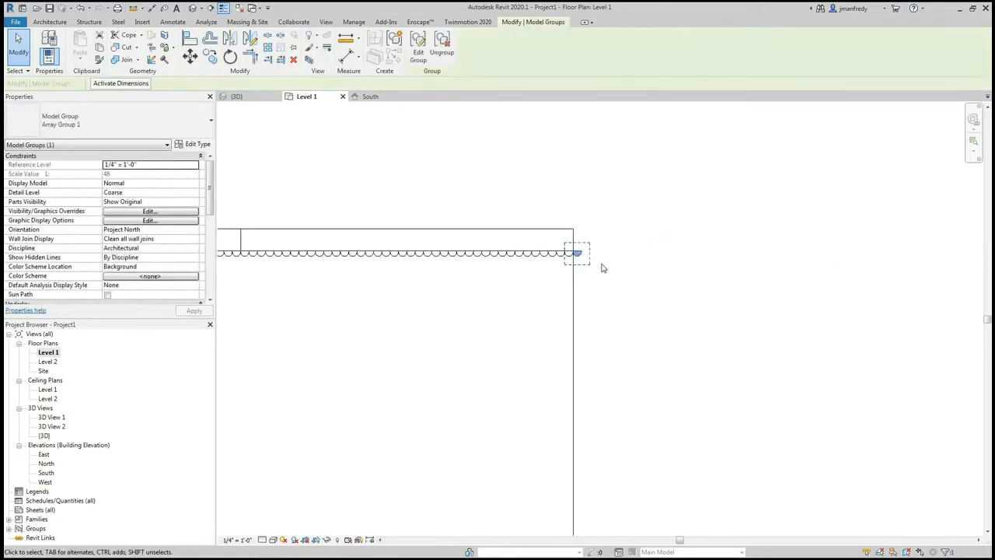
left_click(648, 278)
scroll(620, 304, "down", 2)
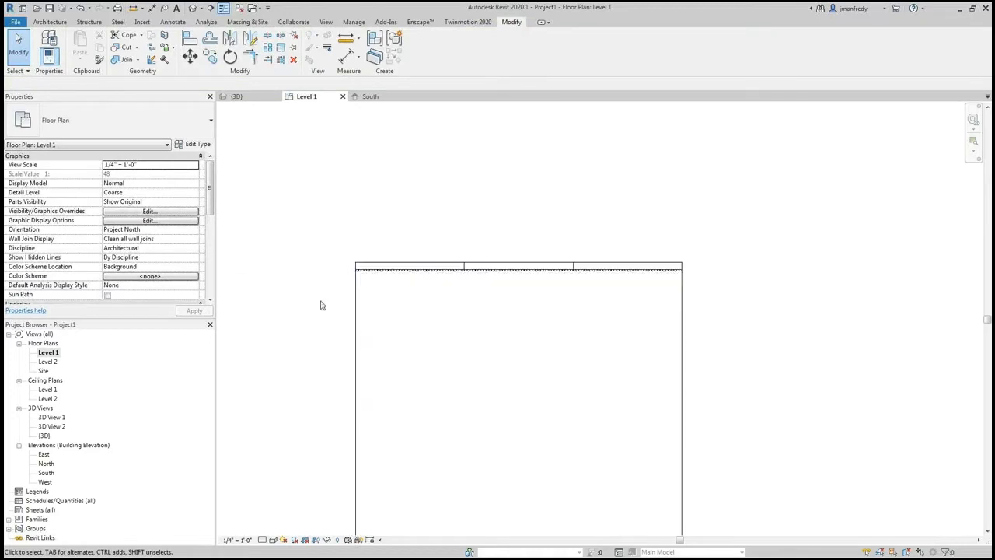
Step: Select individual strip groups near the start of the wall and examine the array's fit between both wall ends
scroll(374, 264, "up", 4)
left_click(377, 249)
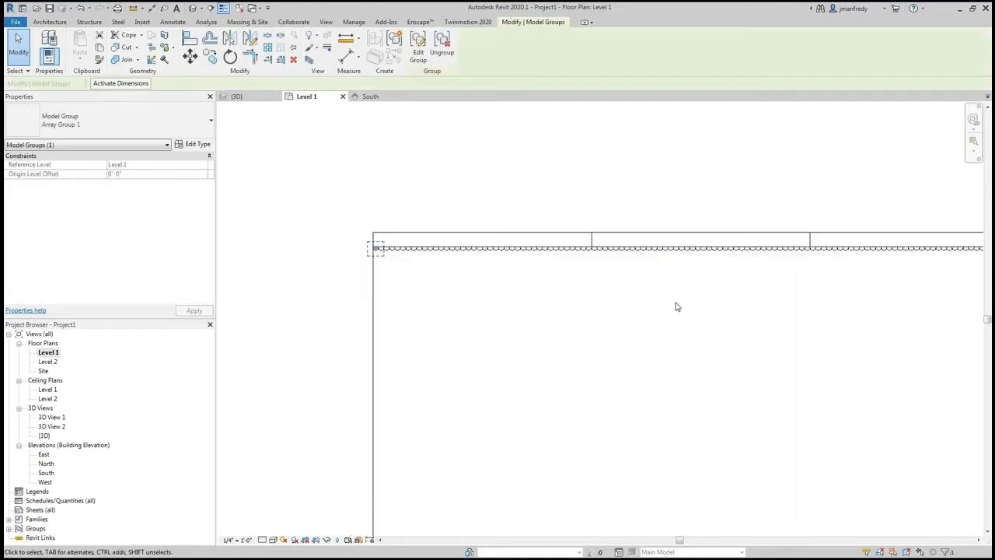
middle_click_drag(675, 306, 551, 324)
scroll(552, 323, "up", 1)
scroll(482, 314, "down", 1)
scroll(307, 295, "down", 2)
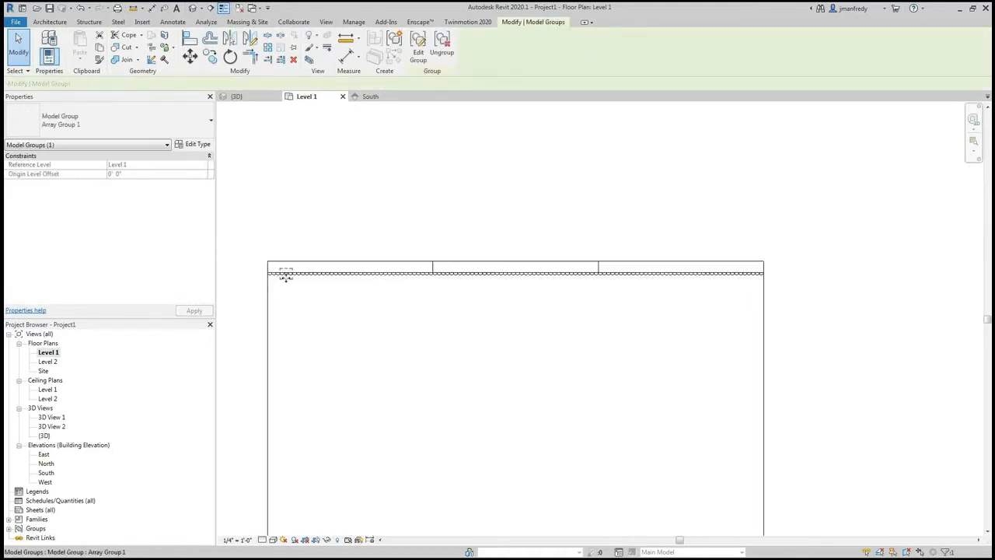
left_click(300, 278)
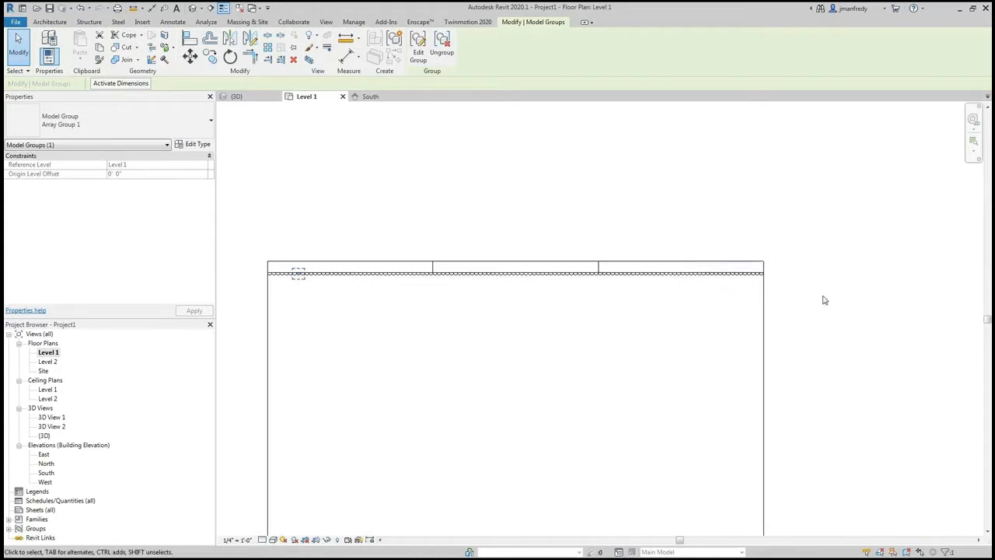
scroll(295, 299, "up", 1)
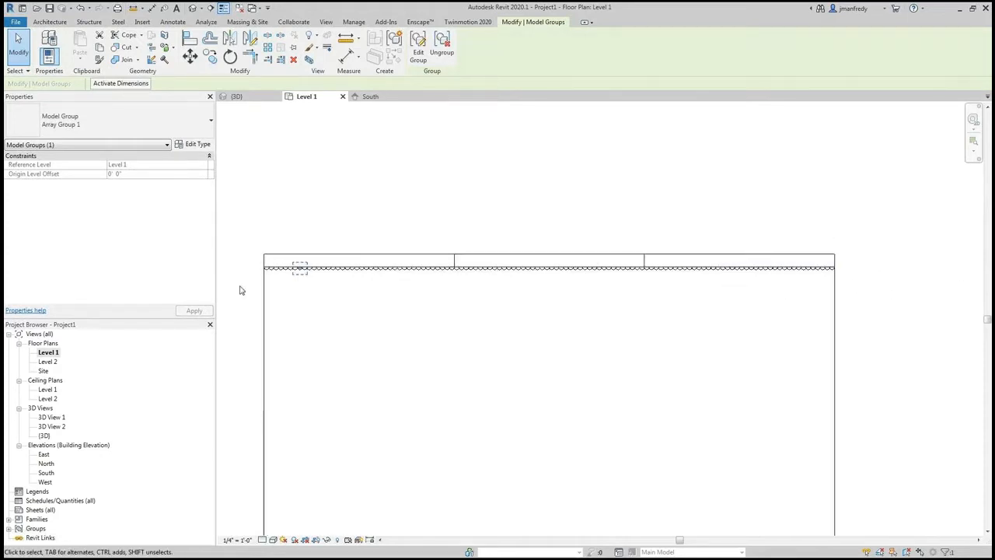
scroll(251, 283, "up", 1)
left_click_drag(337, 256, 279, 255)
scroll(418, 309, "down", 1)
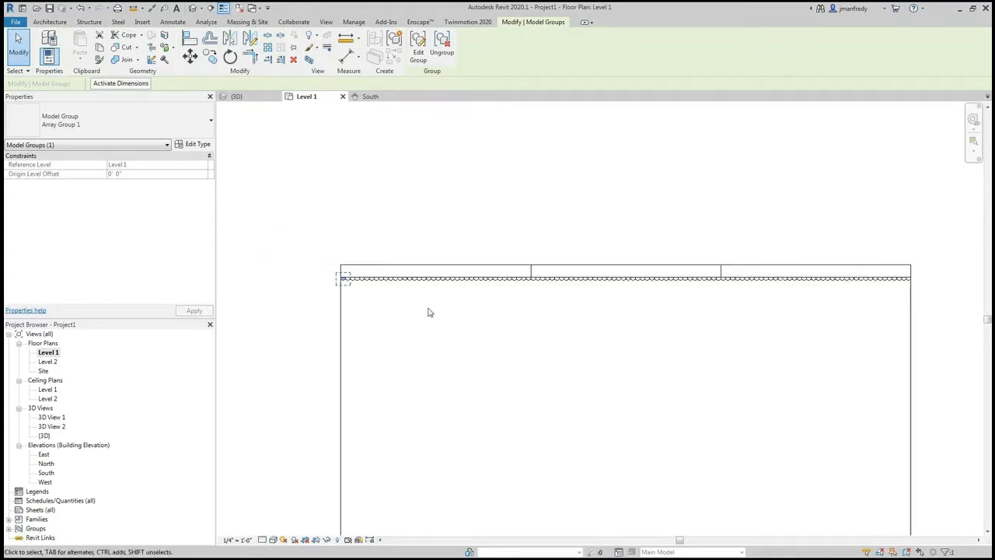
middle_click_drag(923, 303, 811, 295)
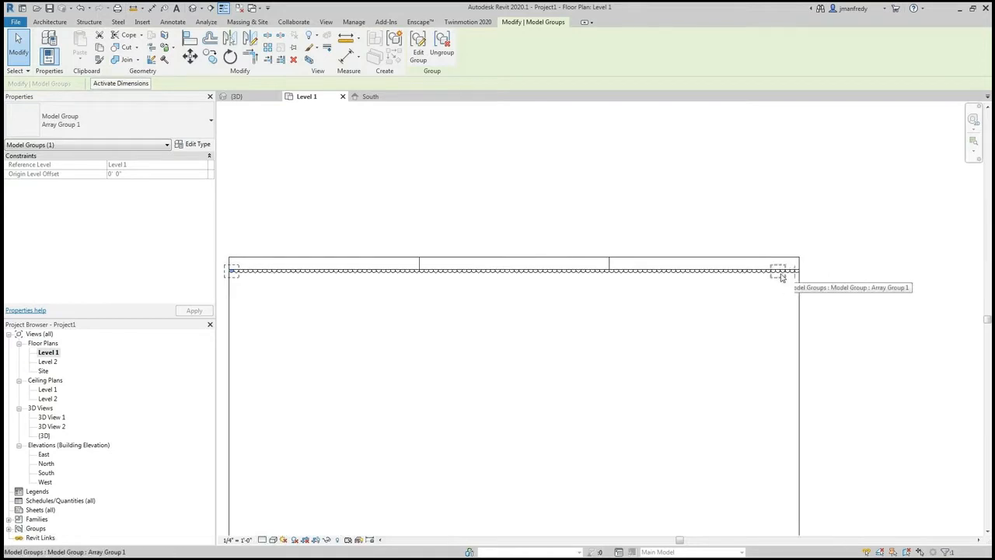
scroll(712, 322, "down", 2)
left_click(356, 309)
Step: Open the first strip's array group for editing, then edit its casework in place and select the half-round extrusion
scroll(412, 306, "up", 2)
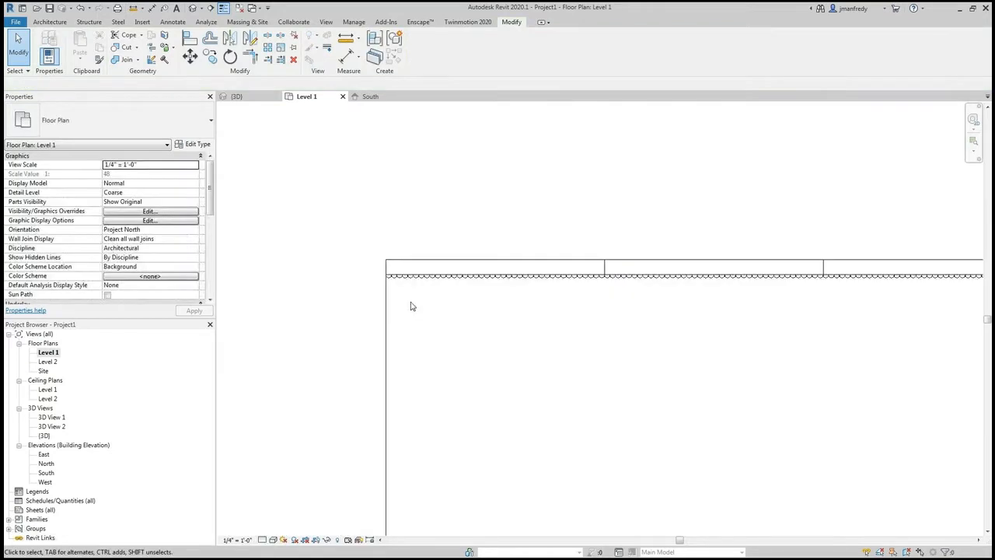
scroll(412, 306, "up", 3)
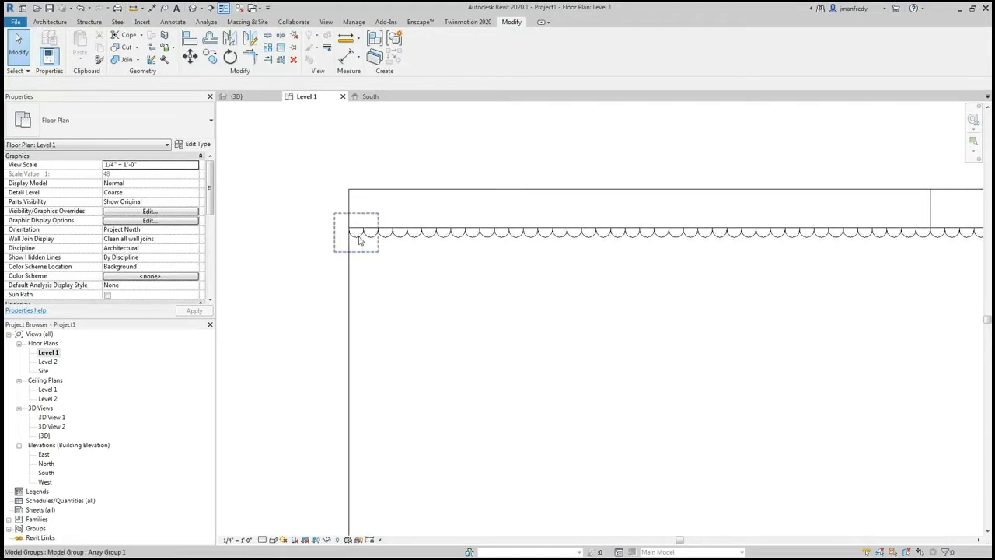
left_click(359, 241)
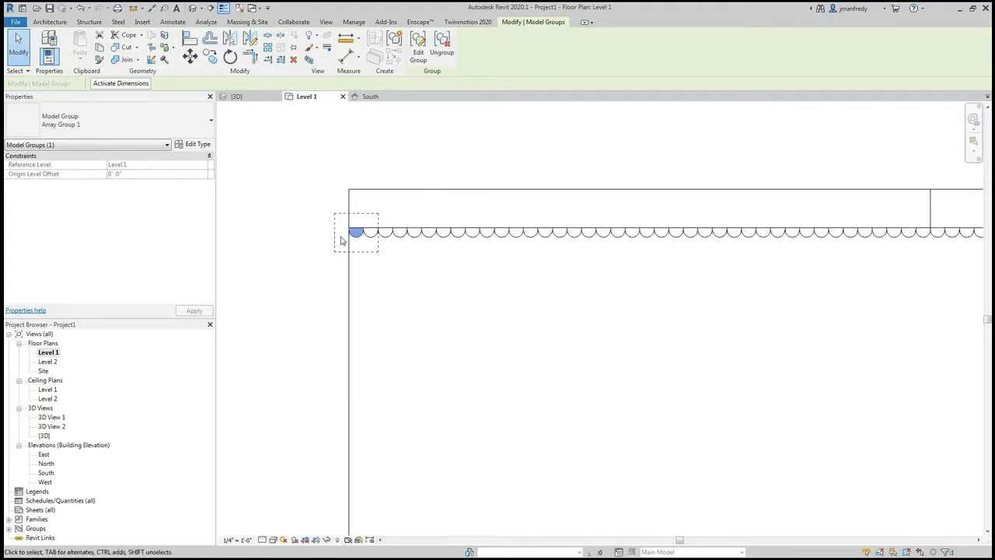
scroll(340, 240, "up", 3)
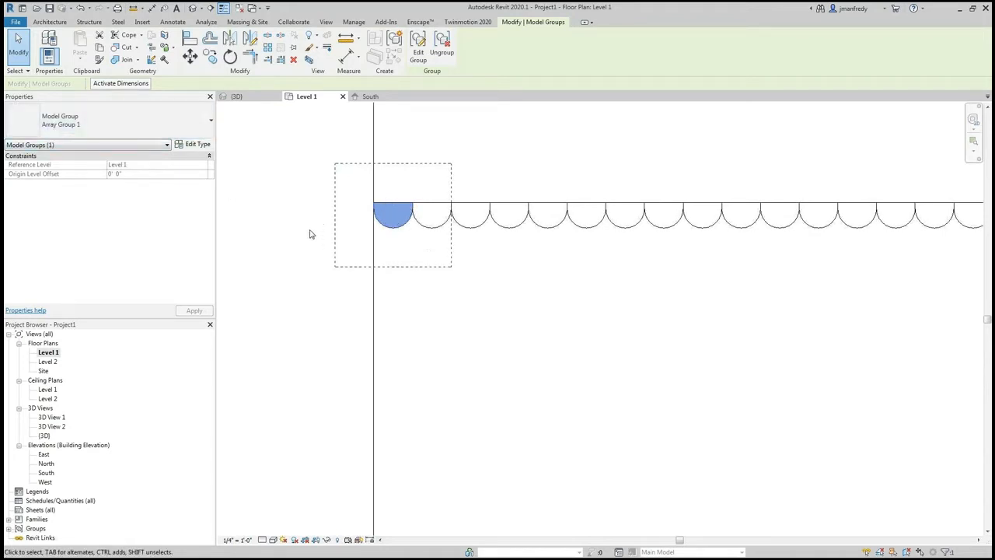
left_click(418, 48)
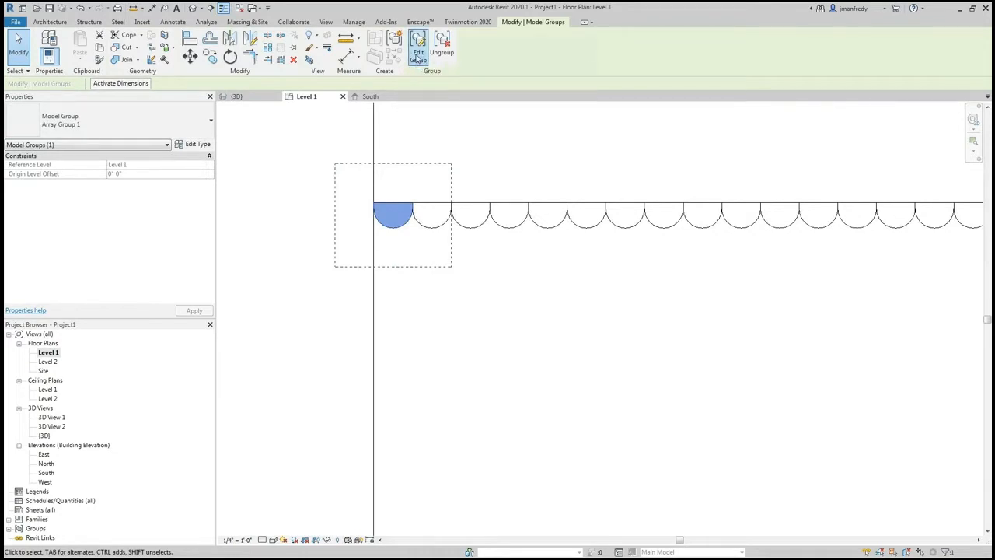
left_click(393, 230)
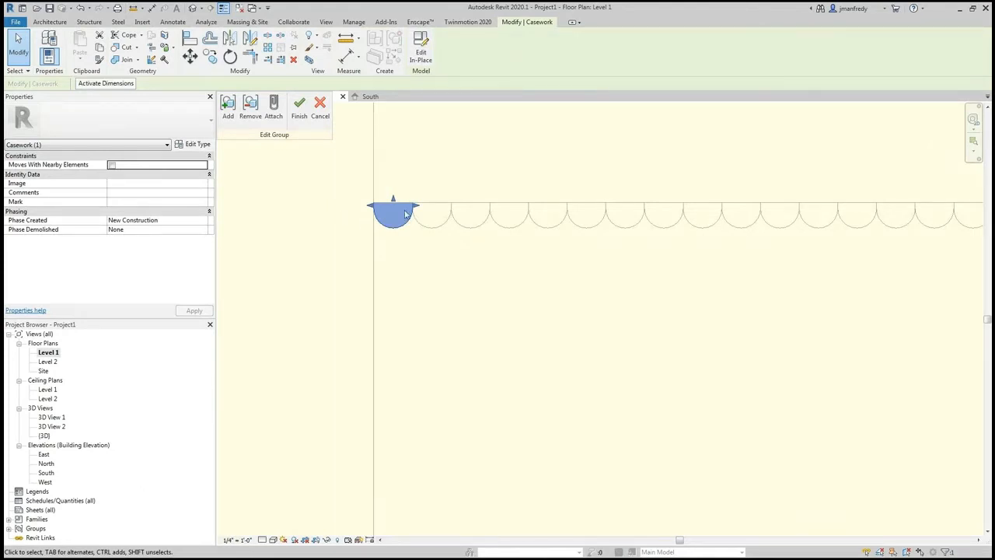
left_click(418, 65)
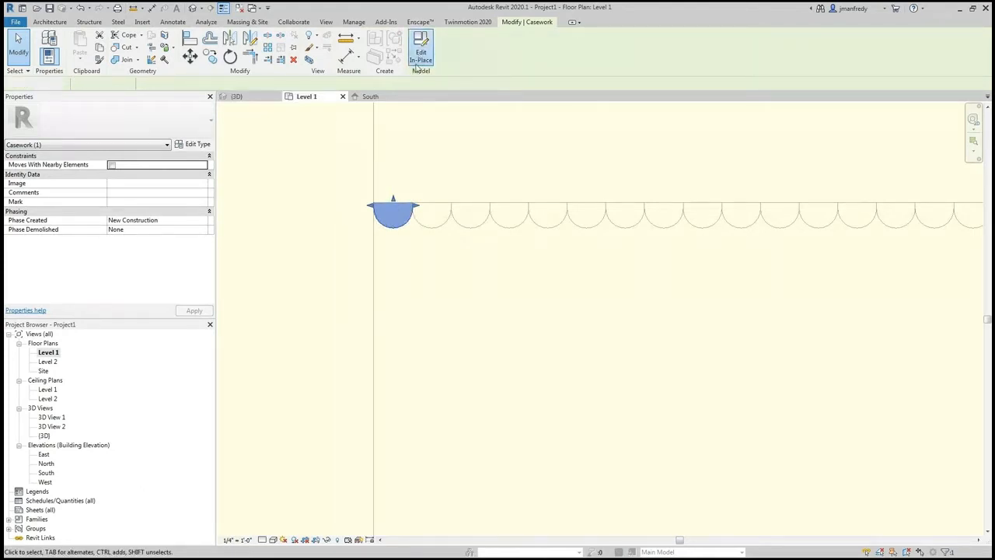
left_click(394, 230)
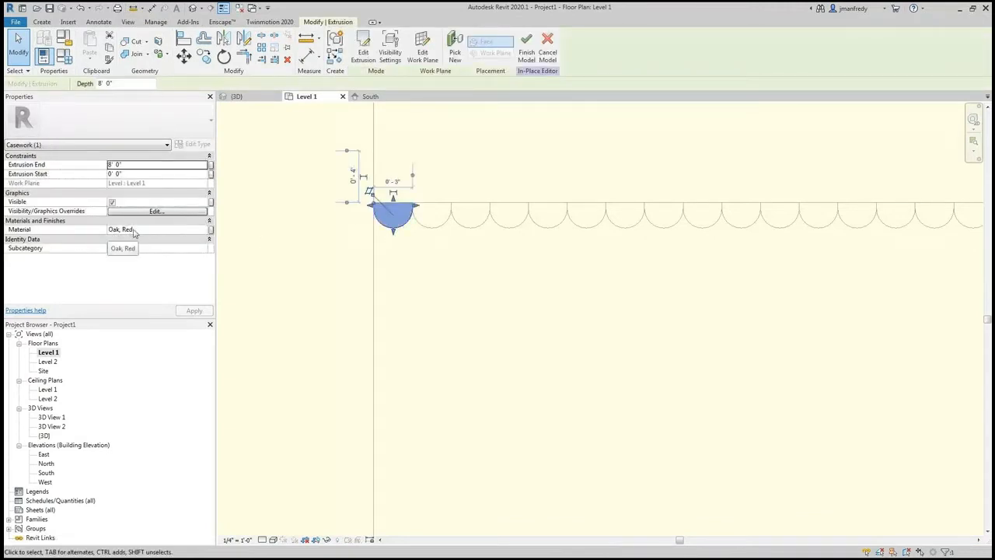
Step: Check the extrusion's material setting, then finish the in-place model and the group edit
left_click(141, 229)
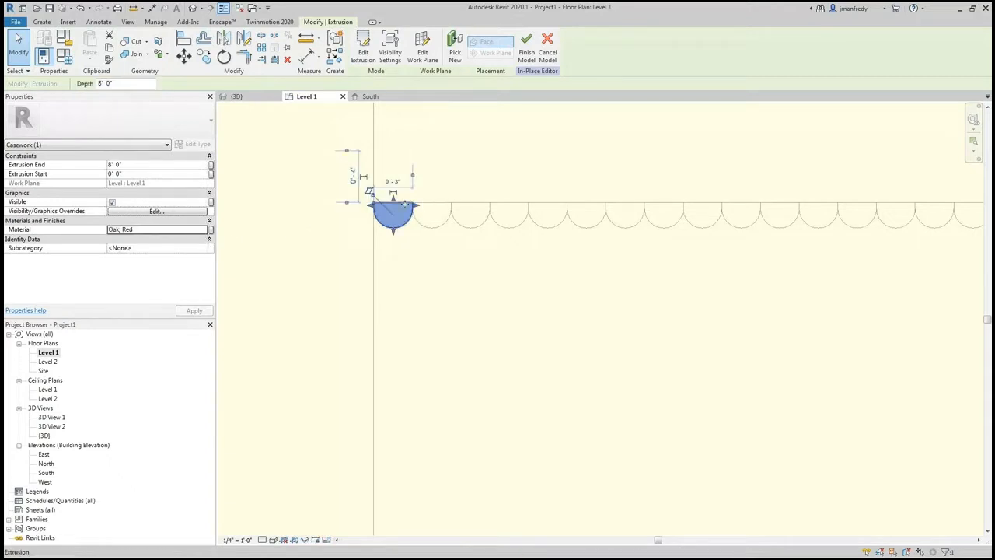
left_click(526, 48)
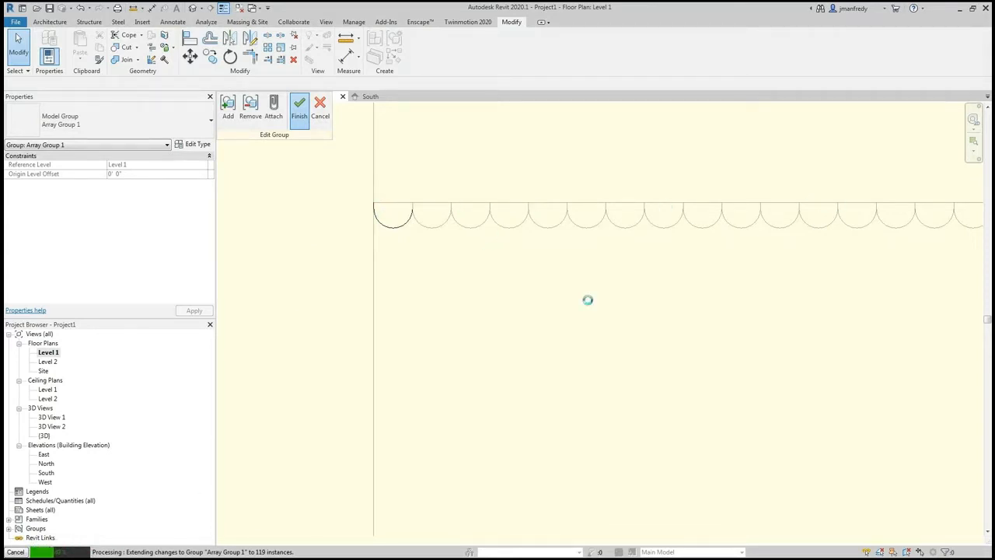
left_click(403, 237)
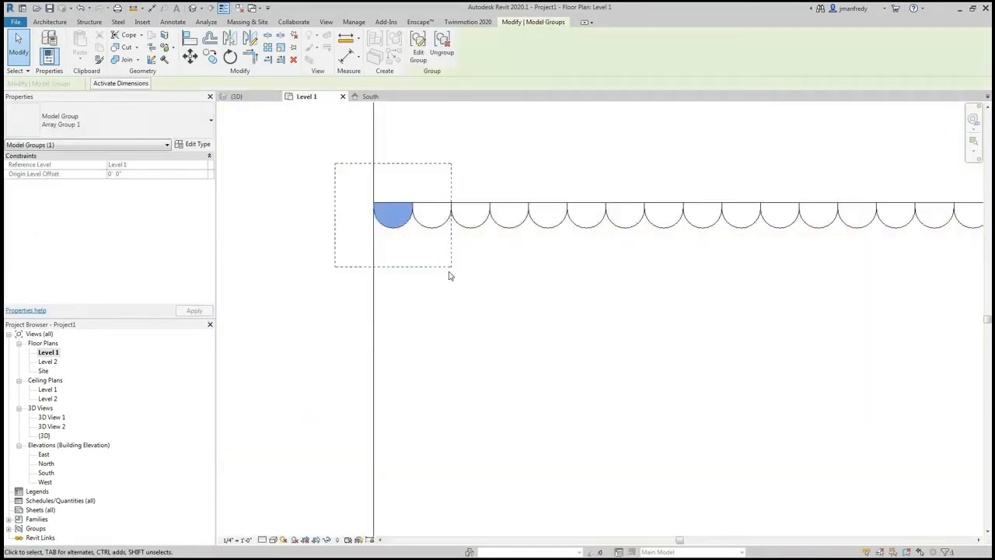
left_click(465, 315)
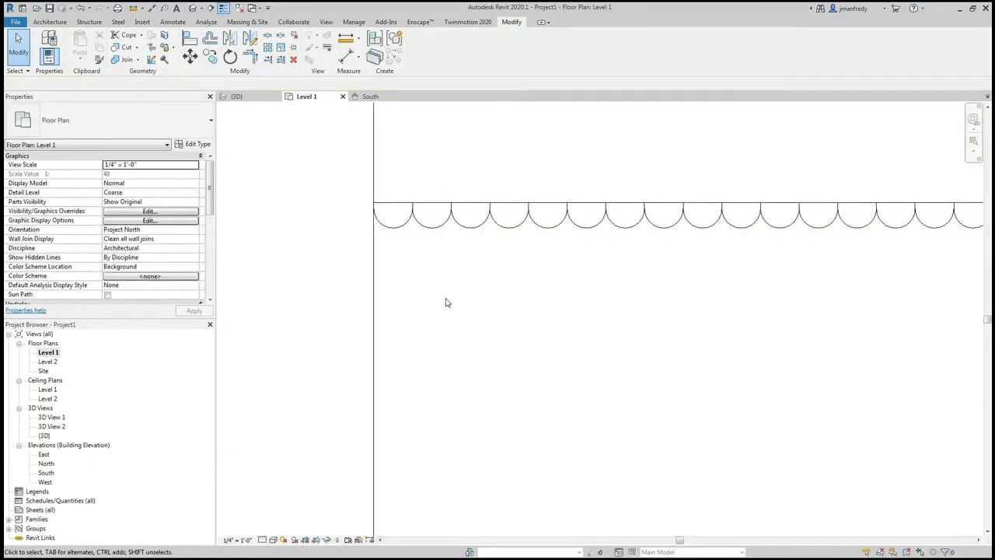
Step: Open the 3D view and inspect the strip panelling across the full wall and close up at its top corner
scroll(447, 304, "down", 3)
left_click(192, 8)
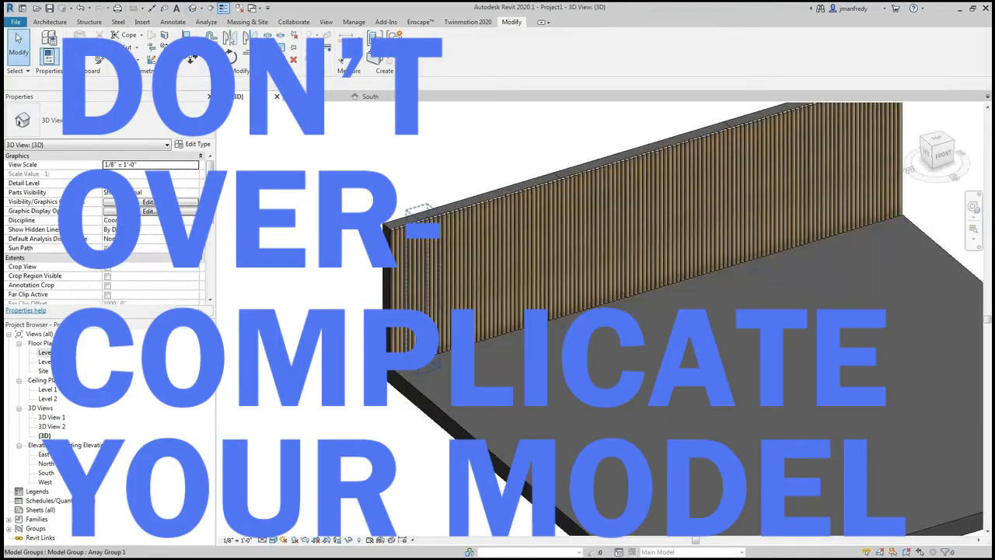
middle_click_drag(505, 331, 556, 350, "shift")
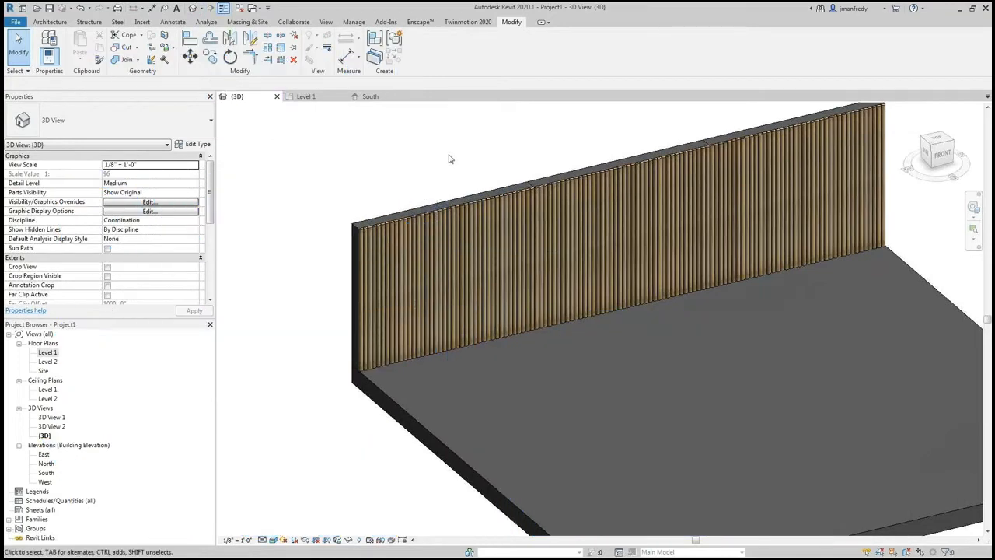
scroll(444, 167, "down", 1)
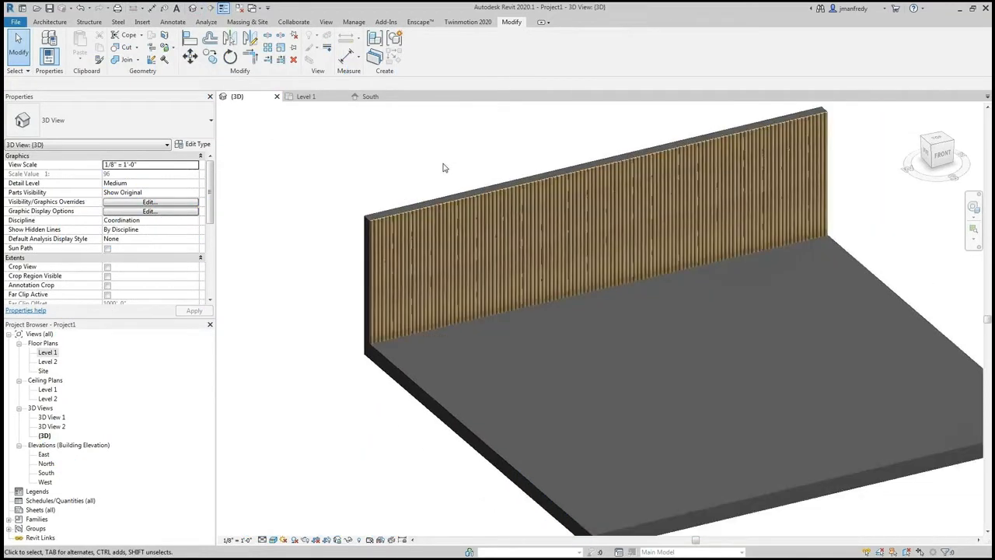
middle_click_drag(453, 168, 442, 191)
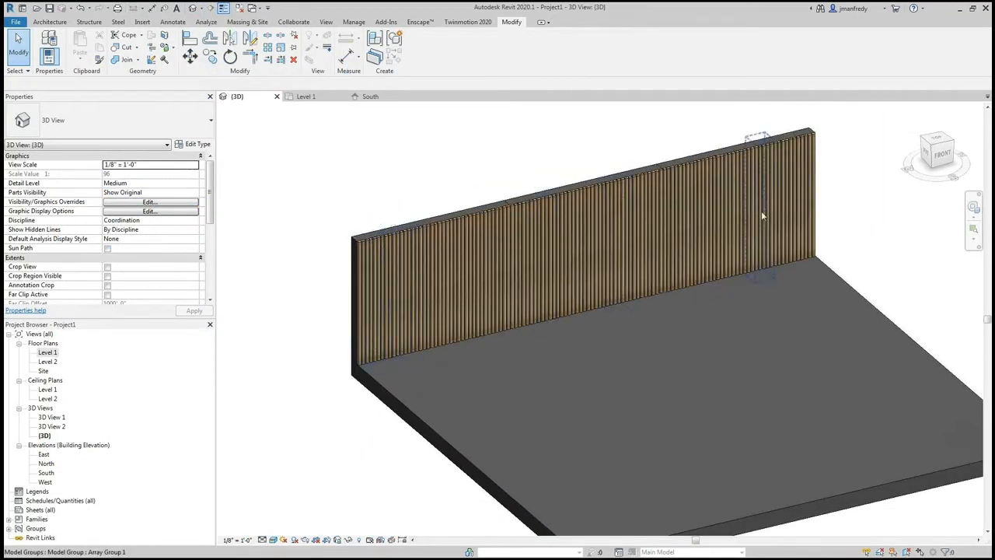
scroll(350, 228, "up", 5)
scroll(488, 226, "up", 4)
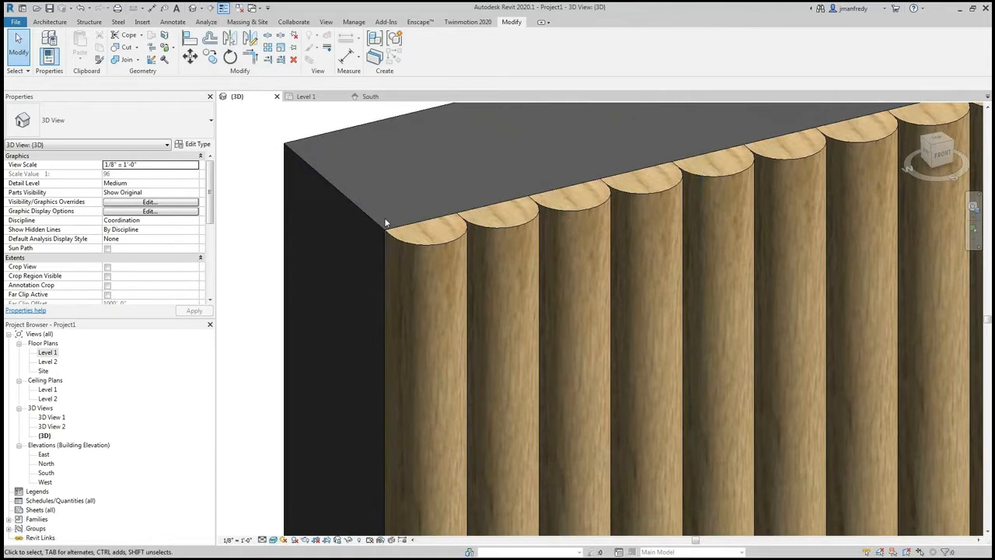
scroll(379, 192, "down", 8)
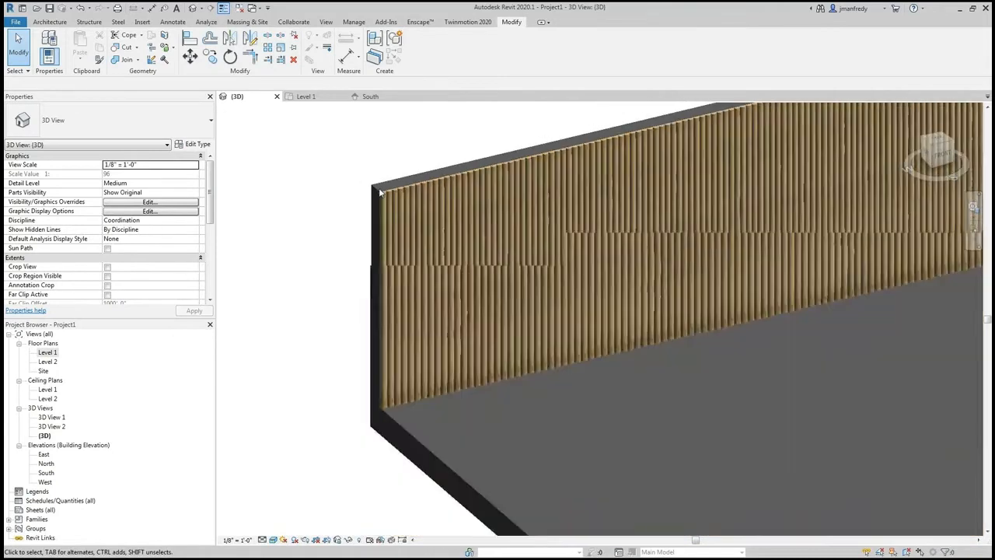
Step: Examine the half-round ends of the strips close up at the wall's top corner and the panelling across the full wall
scroll(379, 192, "down", 2)
middle_click_drag(551, 211, 415, 292, "shift")
scroll(311, 241, "up", 10)
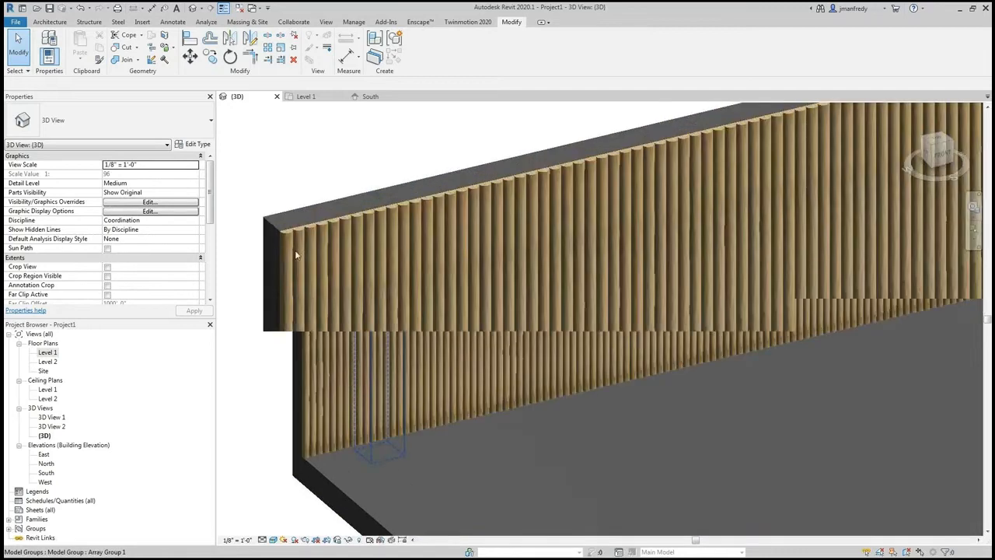
scroll(308, 205, "up", 1)
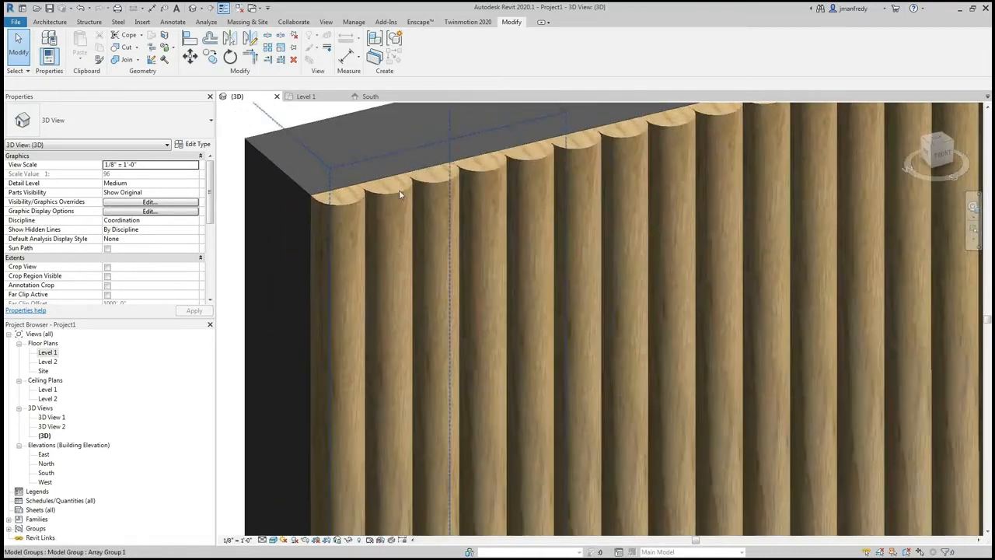
scroll(399, 191, "up", 1)
scroll(575, 206, "down", 8)
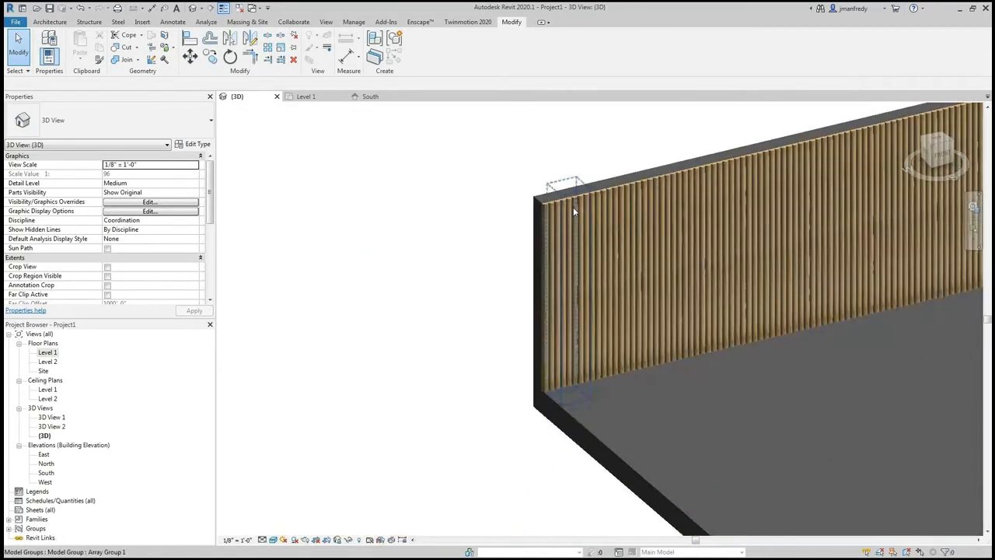
middle_click_drag(679, 263, 516, 272)
scroll(505, 288, "down", 3)
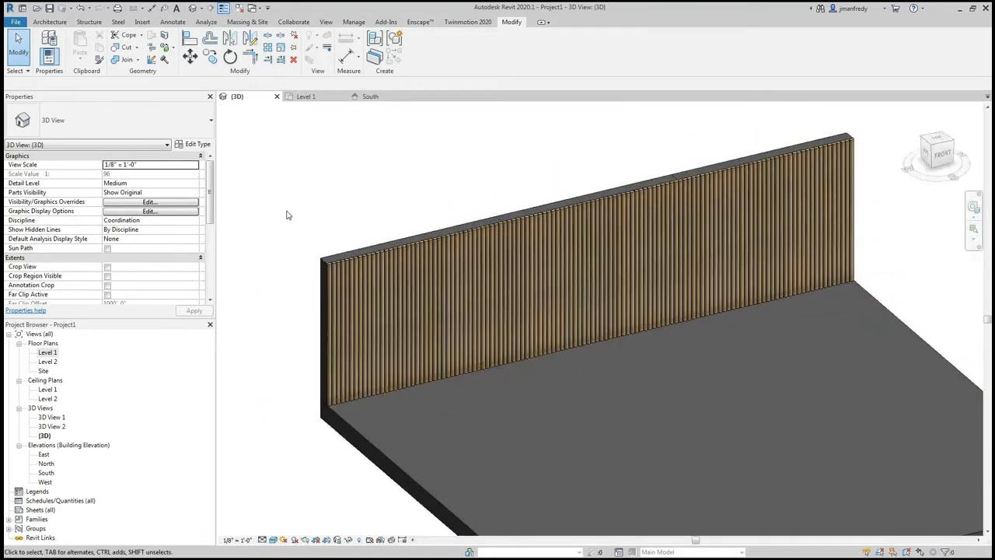
Step: Start a Medium-quality render of the 3D View 1 camera view, then stop it and close the rendering settings
double_click(52, 417)
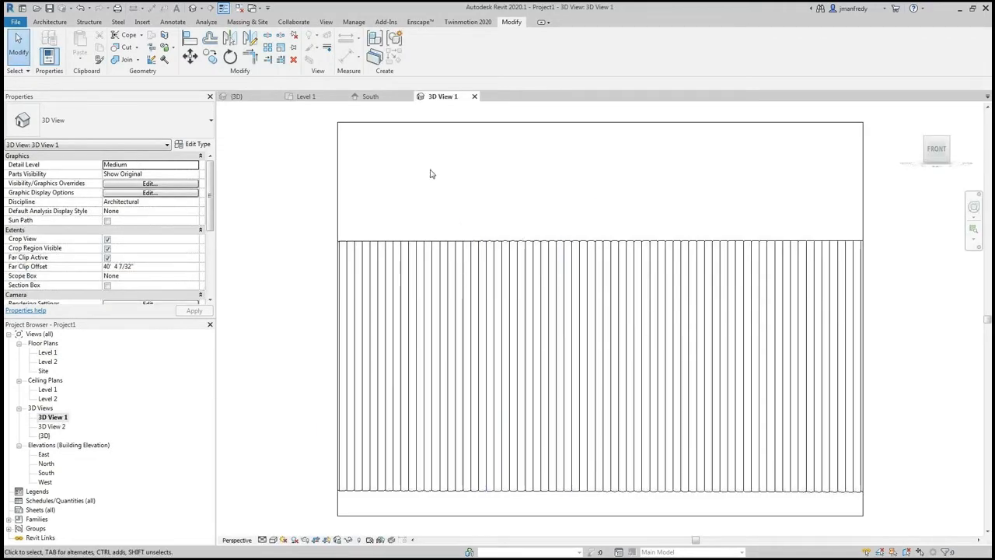
left_click(326, 22)
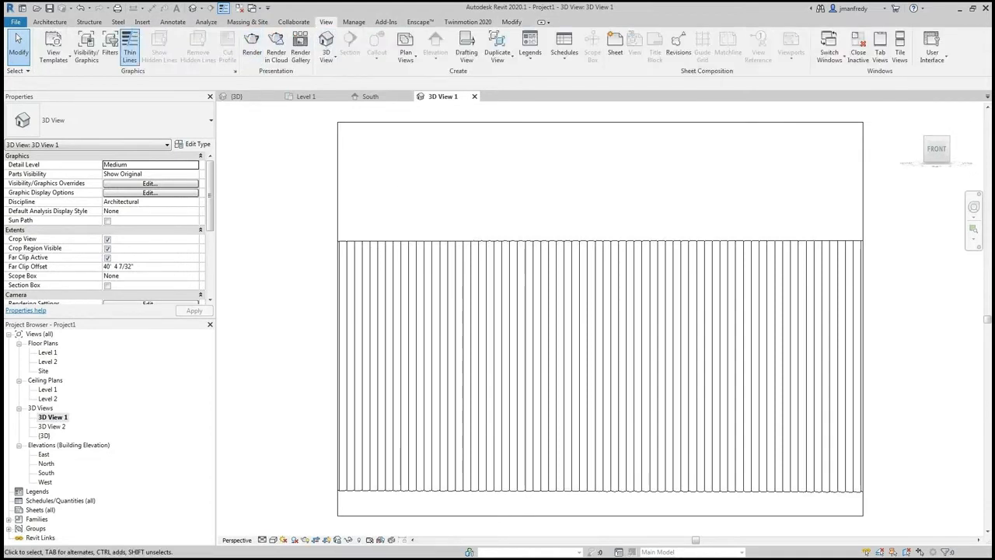
left_click(252, 47)
left_click_drag(929, 93, 173, 119)
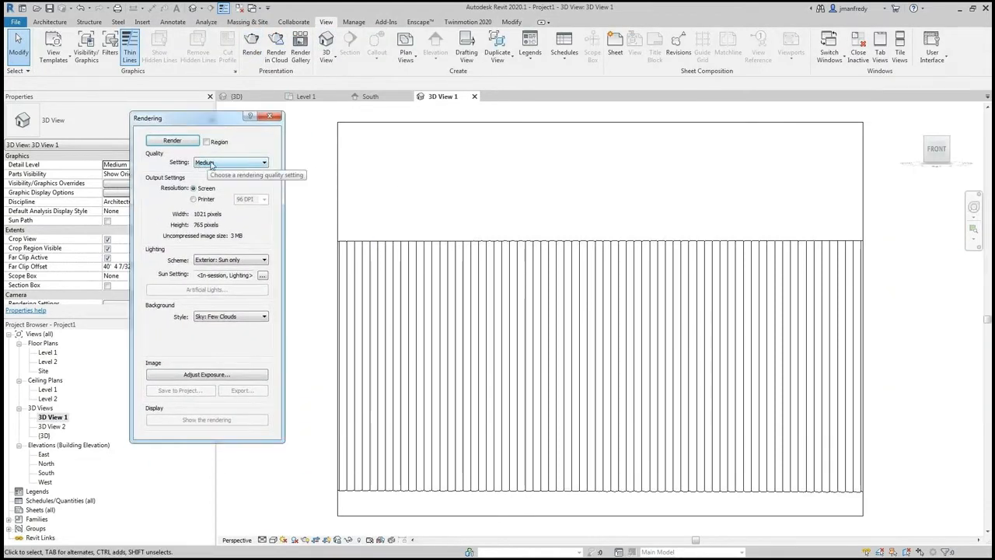
left_click(173, 142)
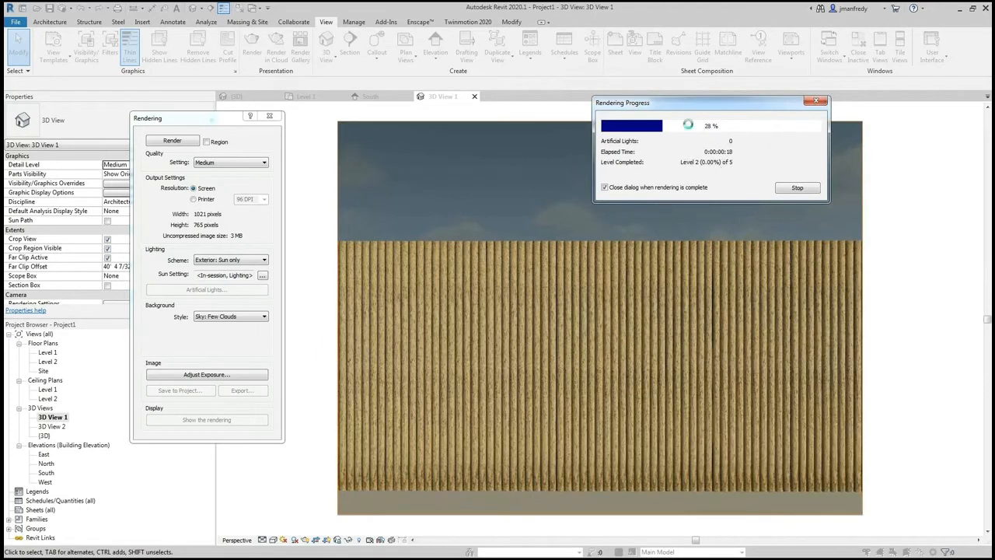
left_click(796, 188)
left_click(520, 286)
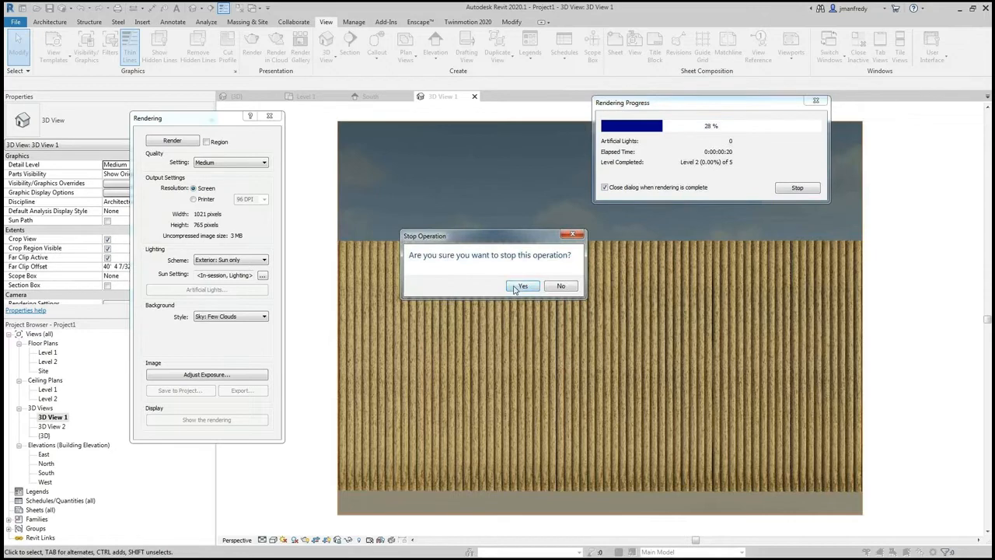
left_click(269, 116)
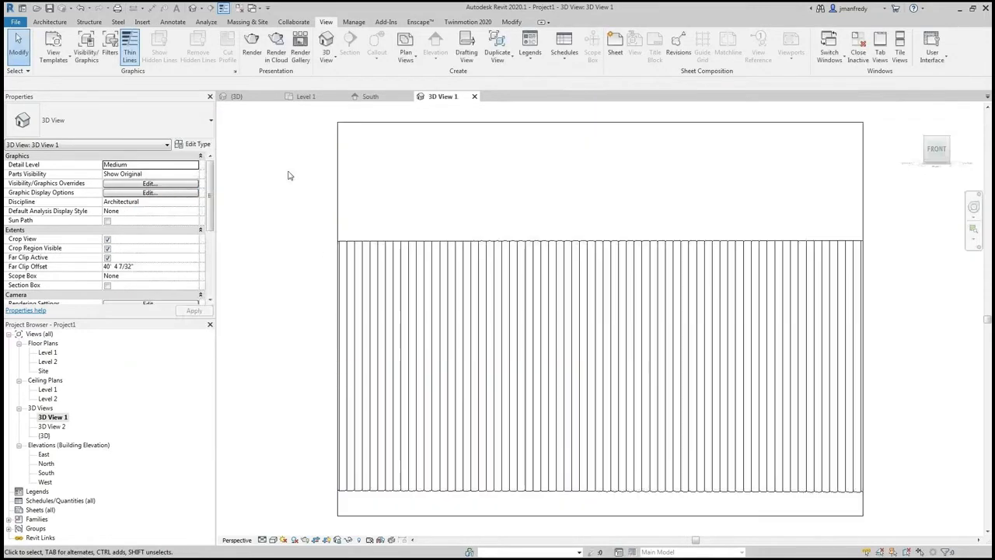
Step: Set the render quality of 3D View 2 to Medium and render it, then stop the render and close the settings
double_click(61, 426)
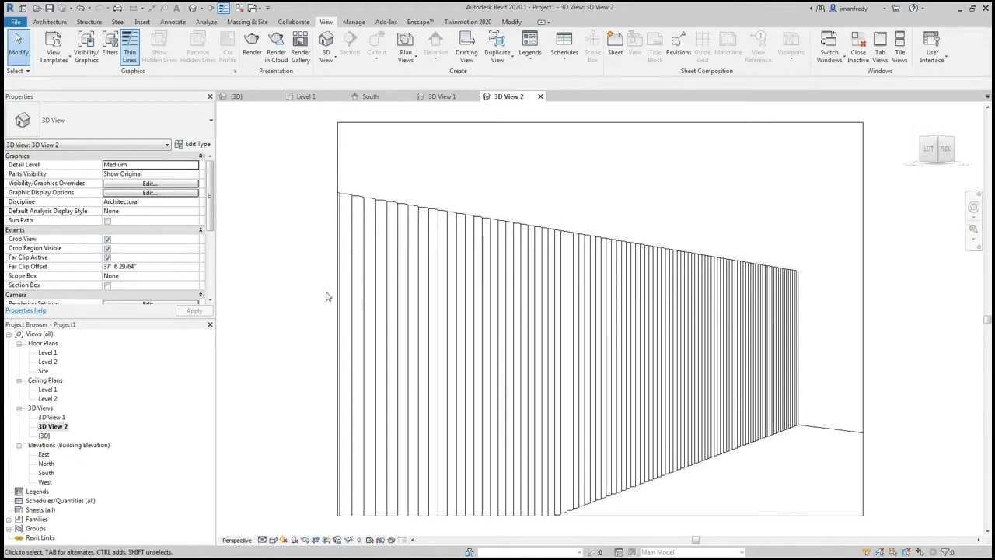
left_click(325, 43)
double_click(55, 426)
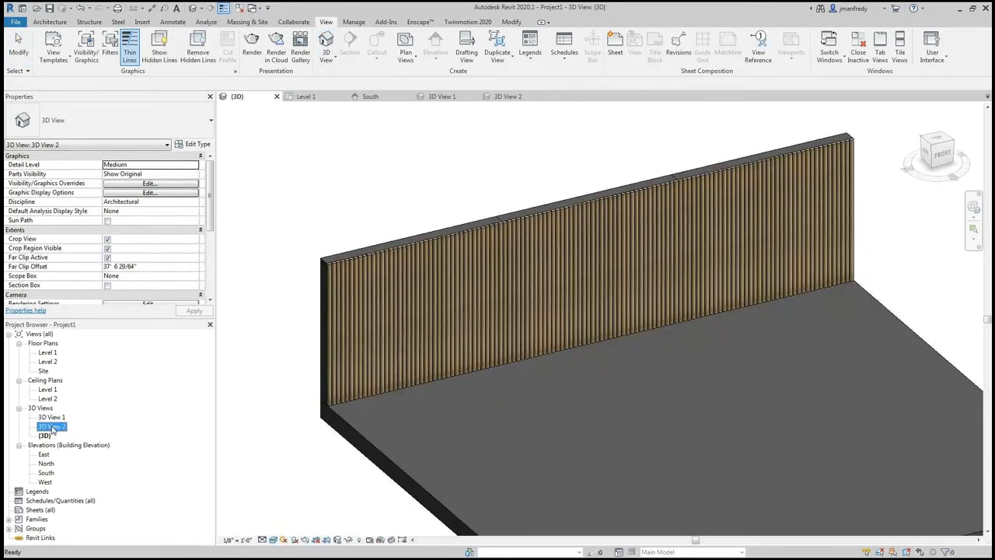
left_click(252, 47)
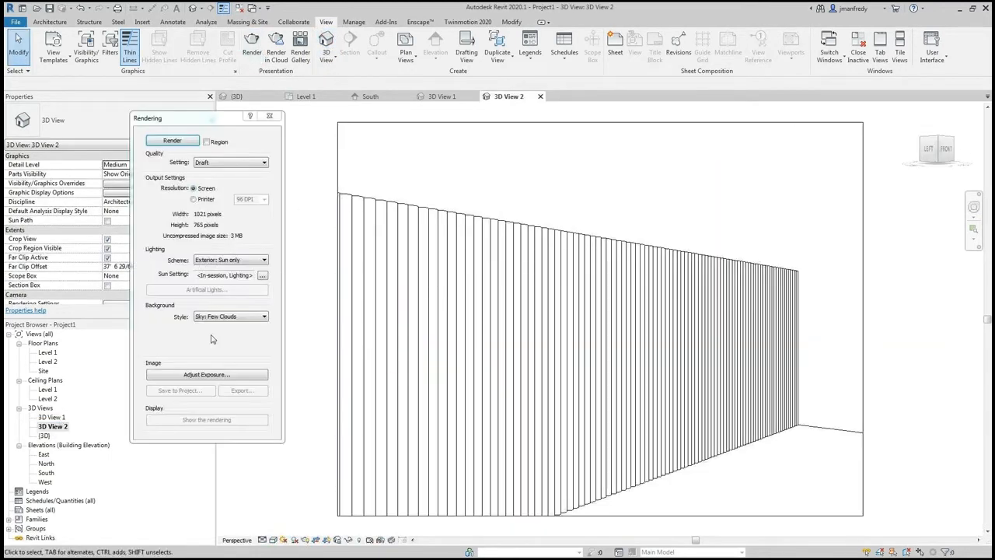
left_click(196, 162)
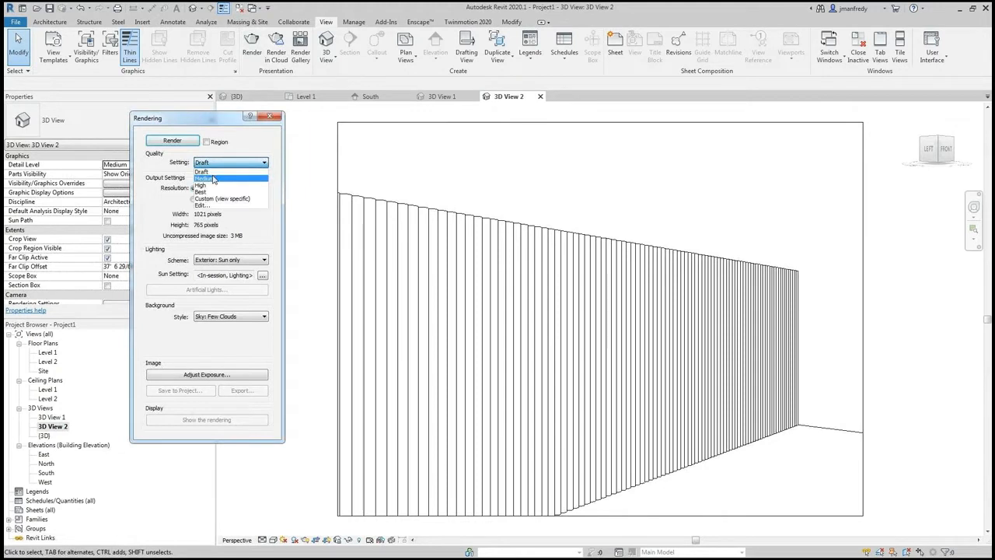
left_click(213, 178)
left_click(172, 141)
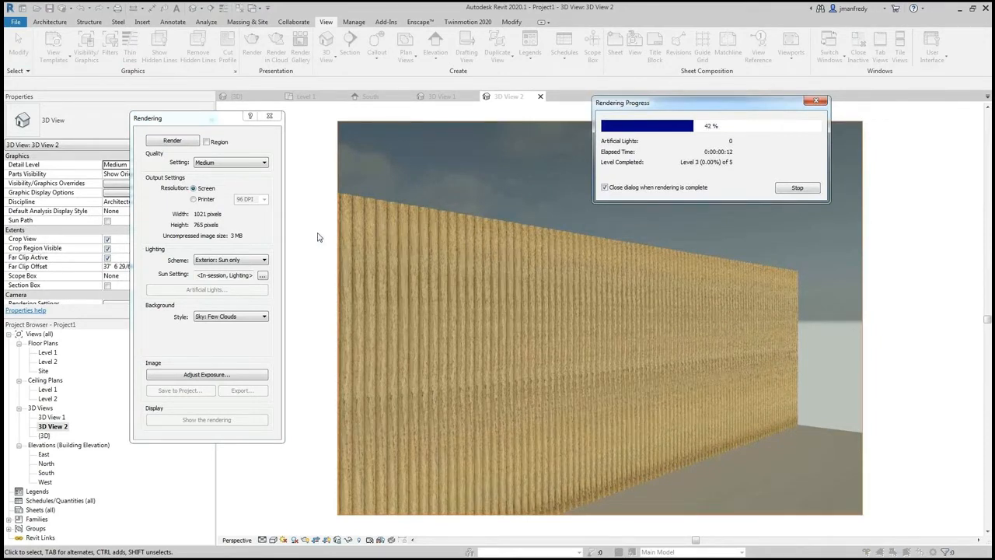
left_click(798, 189)
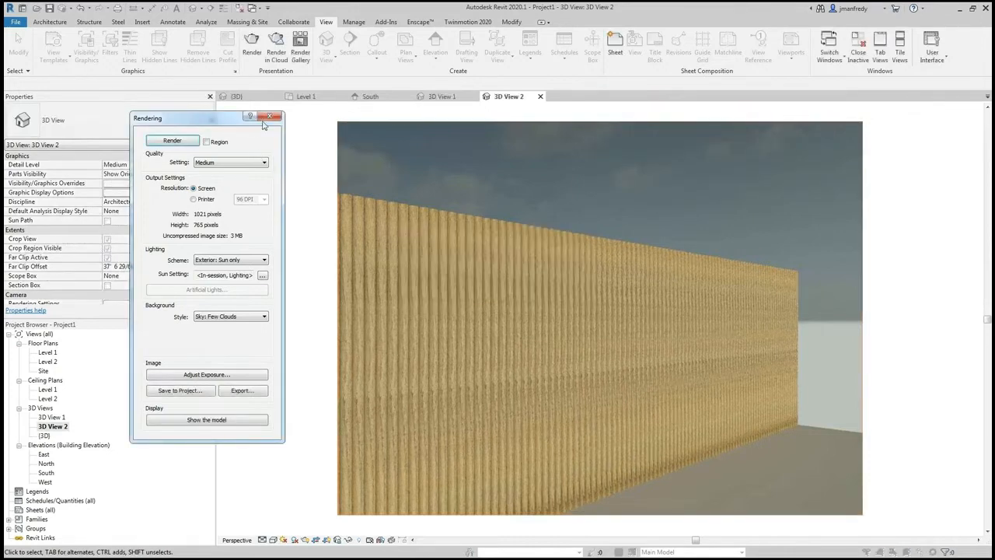
left_click(269, 116)
Step: Return to the default 3D view and examine the modelled strips from the top corner out to the whole wall
left_click(233, 97)
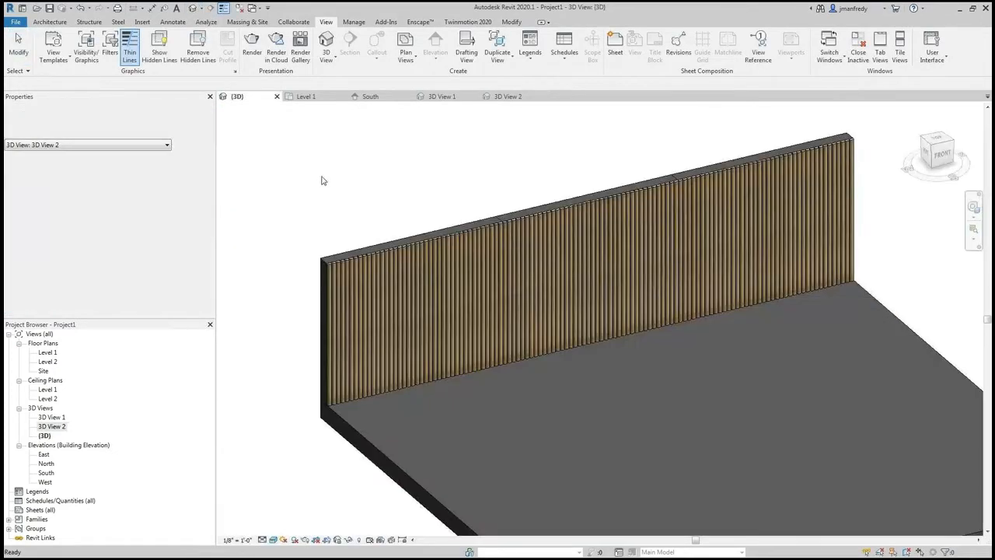
scroll(368, 299, "up", 4)
scroll(368, 298, "up", 4)
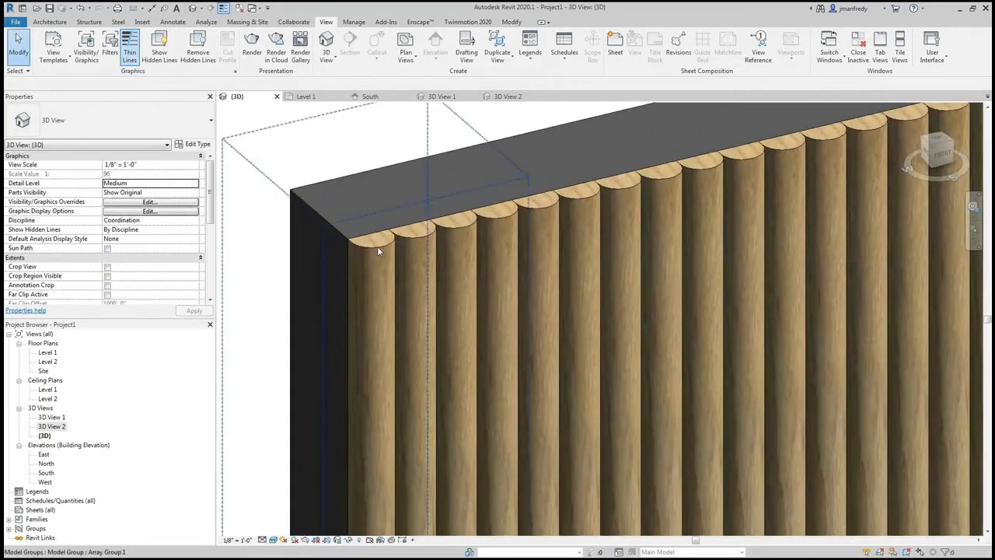
left_click(377, 246)
key("Escape")
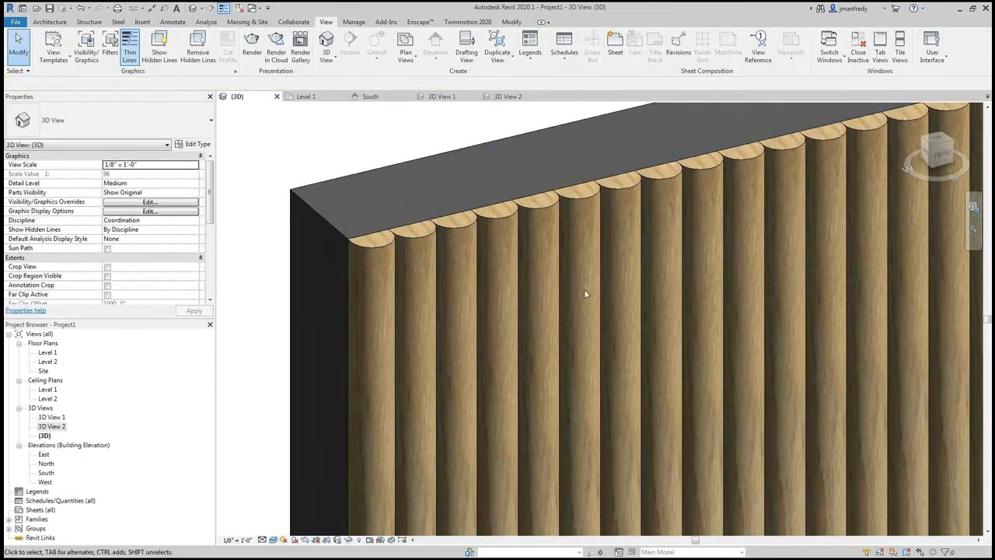
middle_click_drag(555, 384, 381, 400)
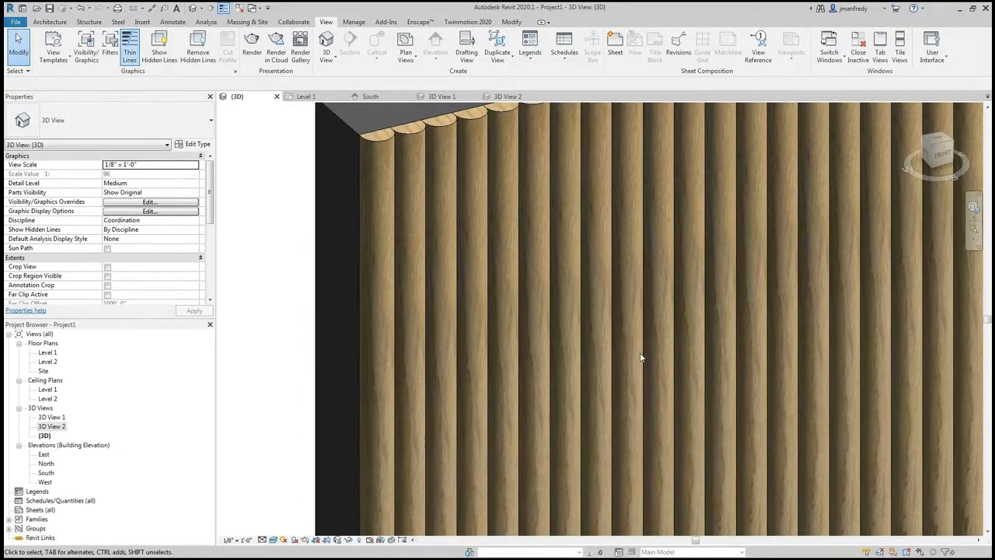
scroll(484, 283, "down", 3)
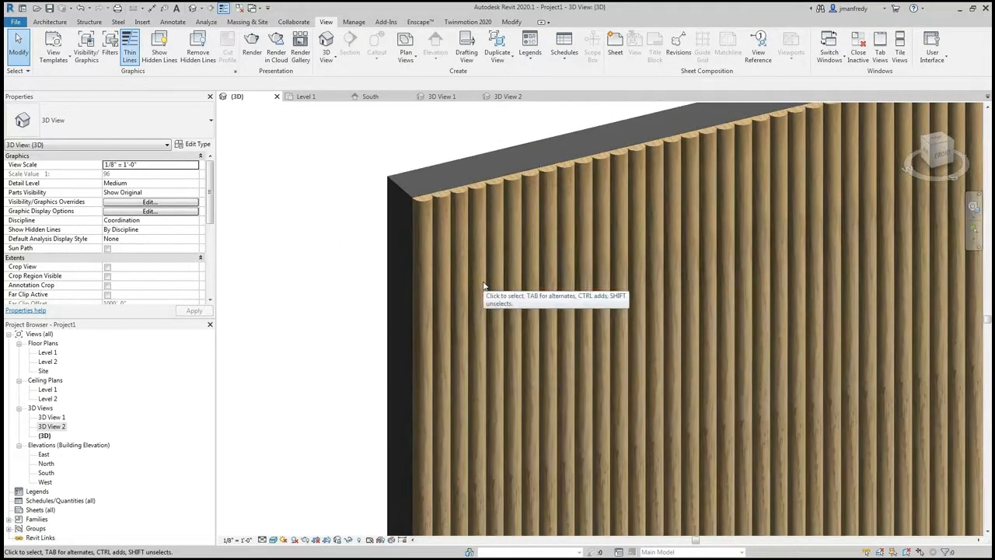
middle_click_drag(655, 335, 544, 310)
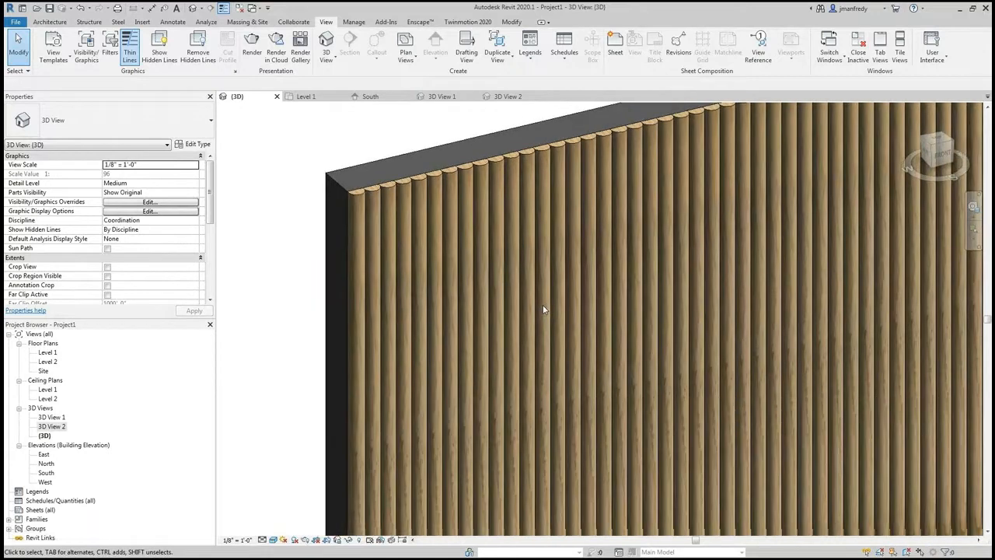
scroll(536, 306, "down", 5)
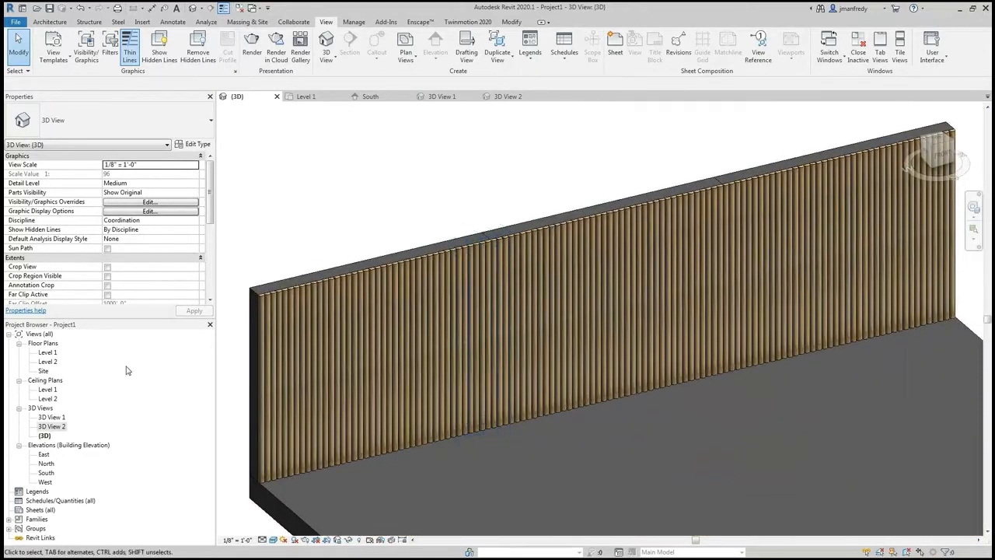
Step: In the Level 1 floor plan, select all the strip array groups along the wall and delete them
double_click(72, 354)
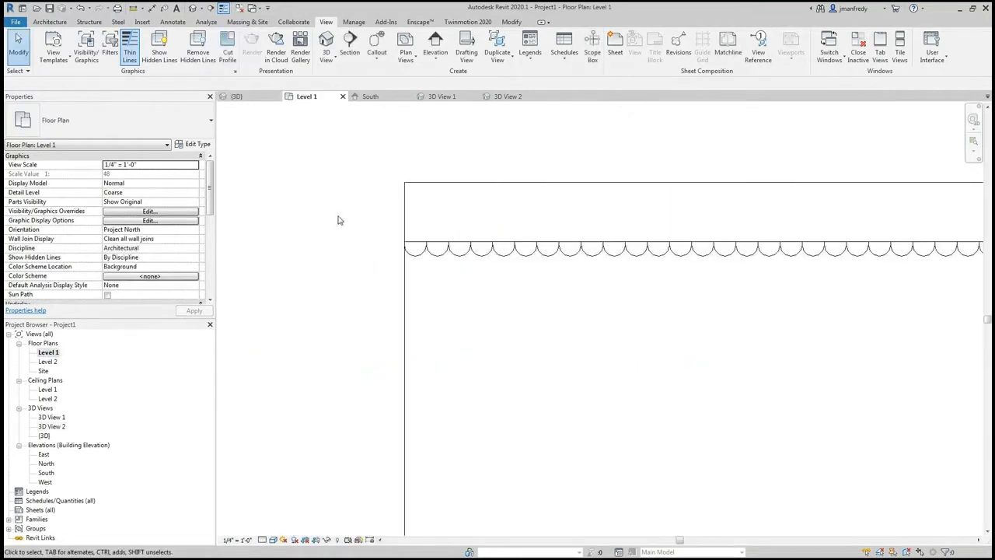
left_click_drag(337, 216, 469, 260)
scroll(468, 259, "down", 6)
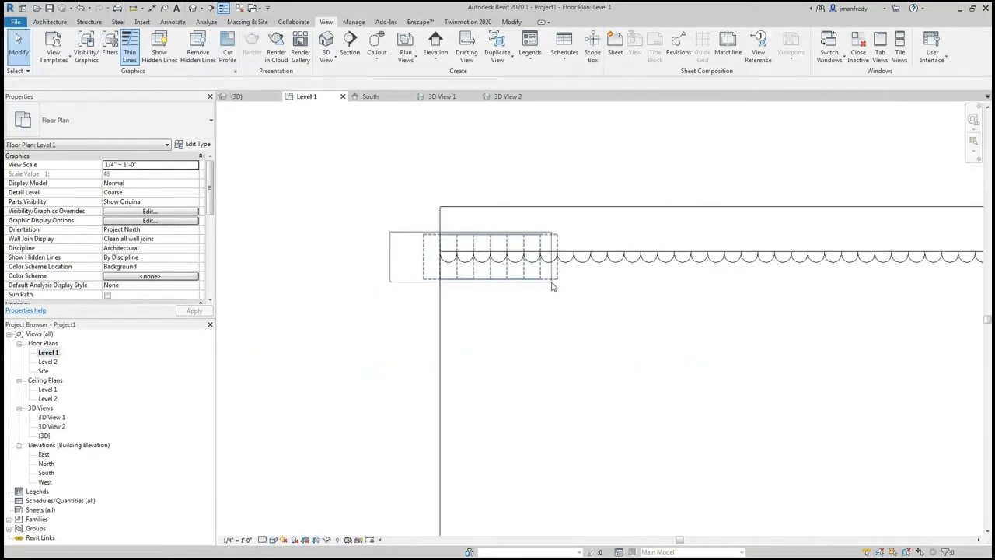
left_click_drag(531, 275, 804, 311)
scroll(661, 295, "up", 3)
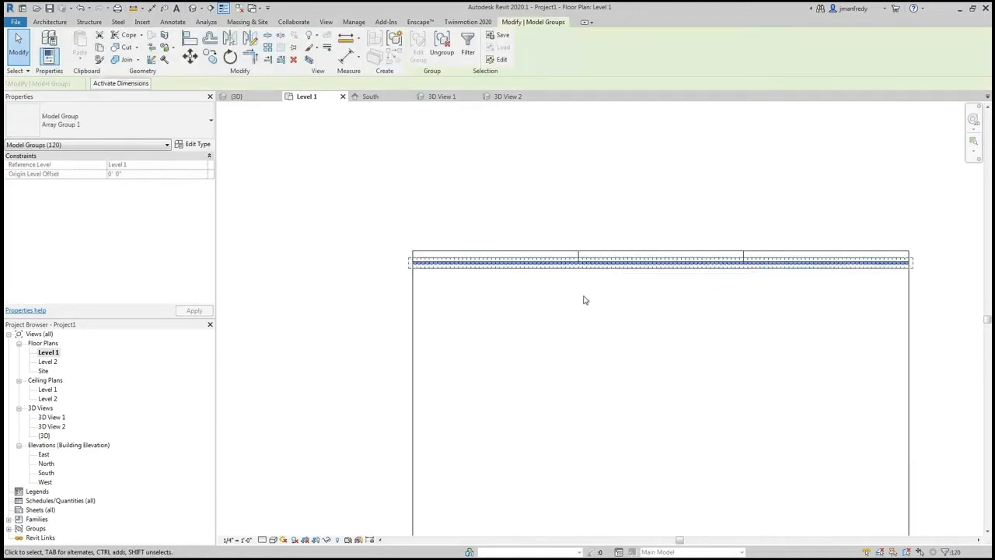
key("Delete")
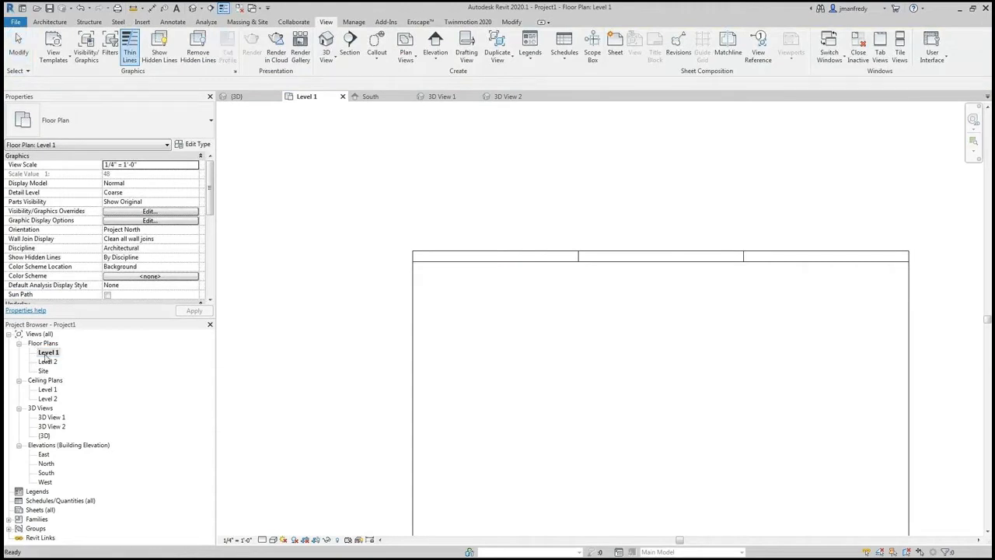
Step: Return to the 3D view of the bare wall and set its visual style to Hidden Line
left_click(192, 8)
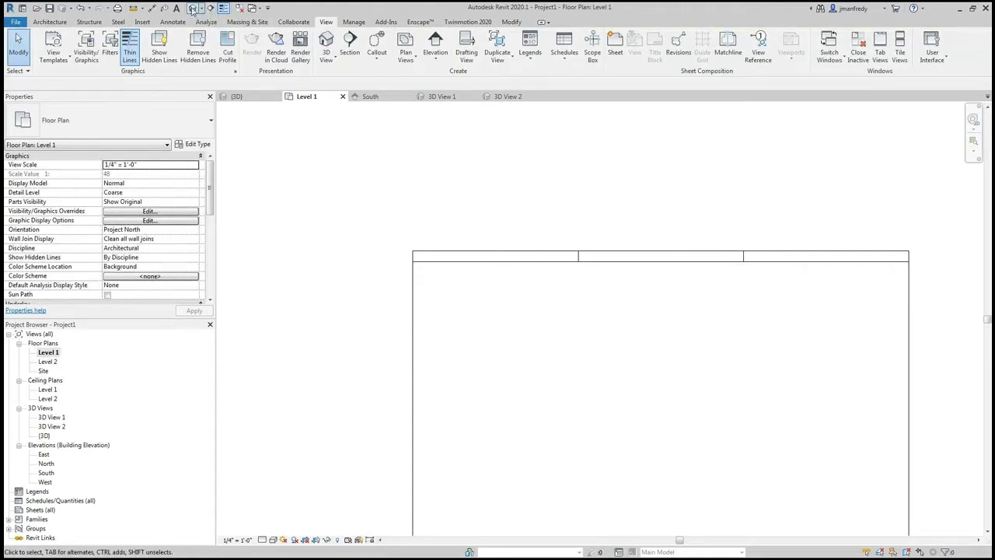
scroll(422, 295, "up", 3)
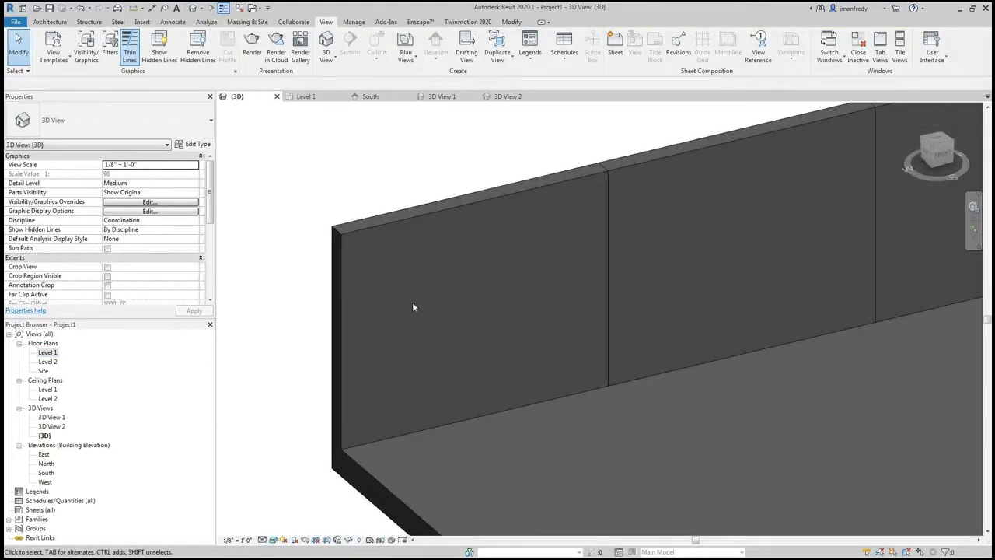
left_click(273, 539)
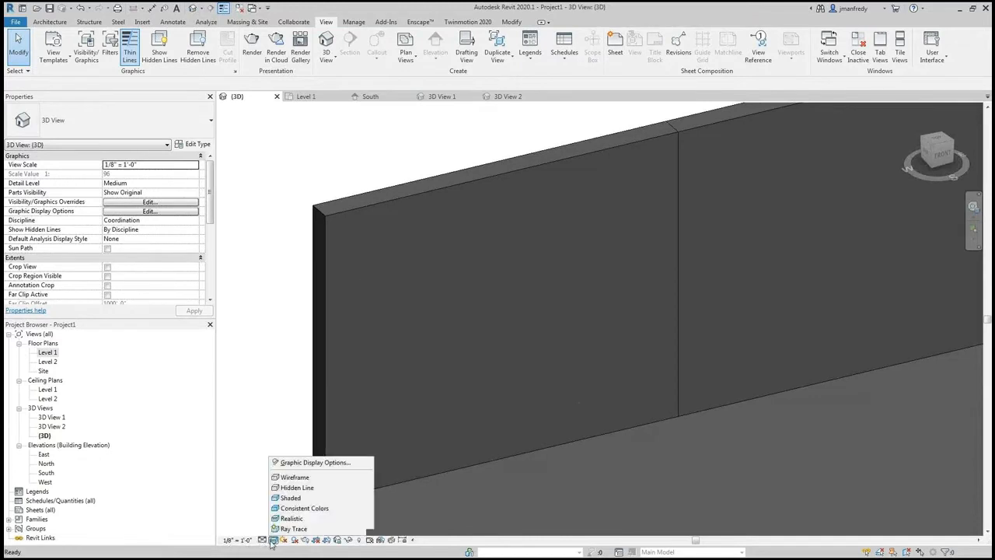
left_click(297, 488)
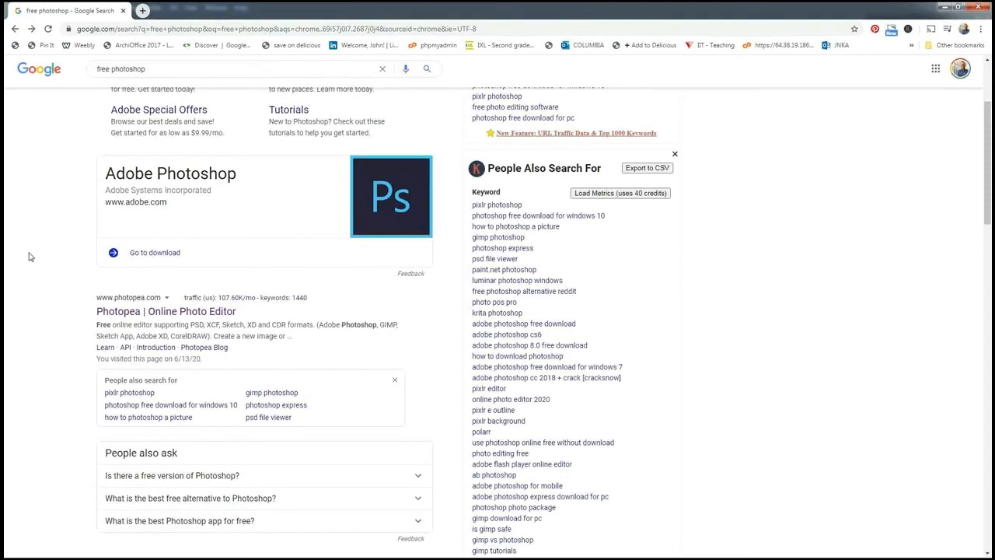
Step: Switch to the browser, open Photopea from the "free photoshop" results, and open the Porta-Contours_room-shoot_Cafe-4 photo in it
scroll(60, 295, "down", 3)
scroll(62, 296, "up", 2)
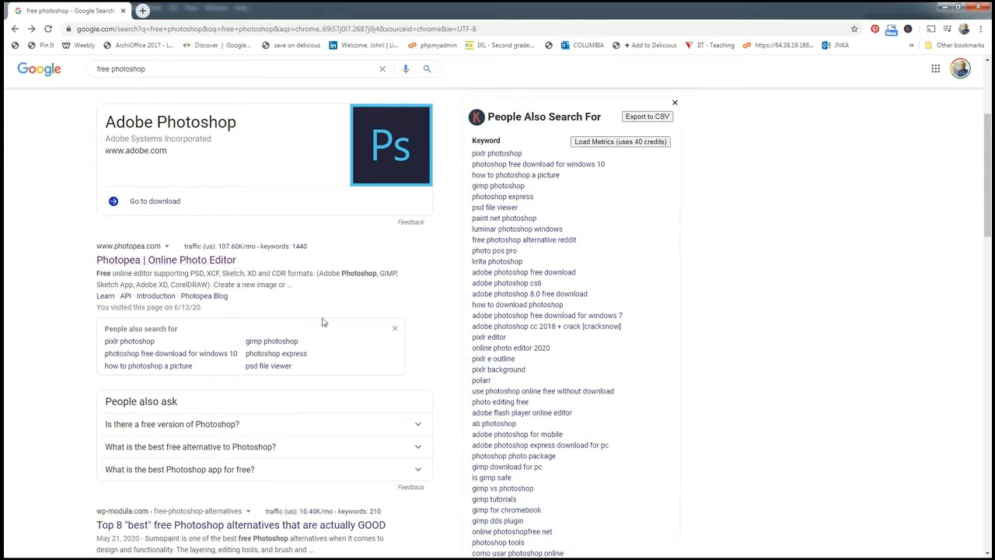
left_click(225, 261)
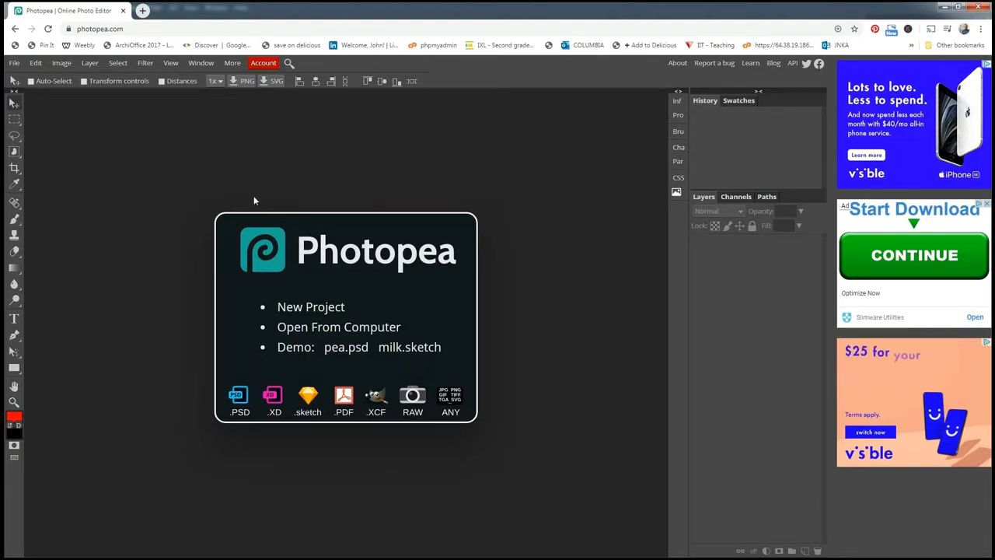
left_click(14, 62)
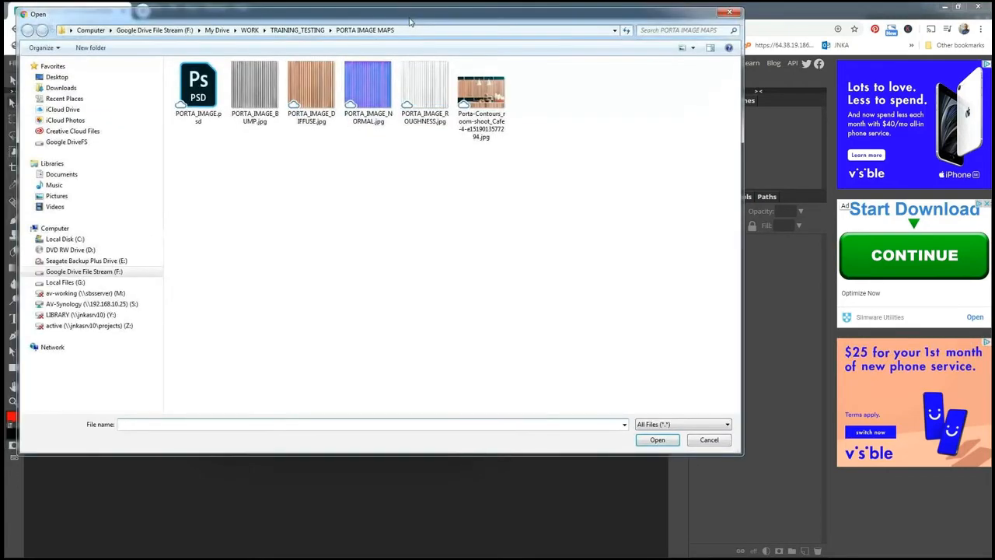
key("Escape")
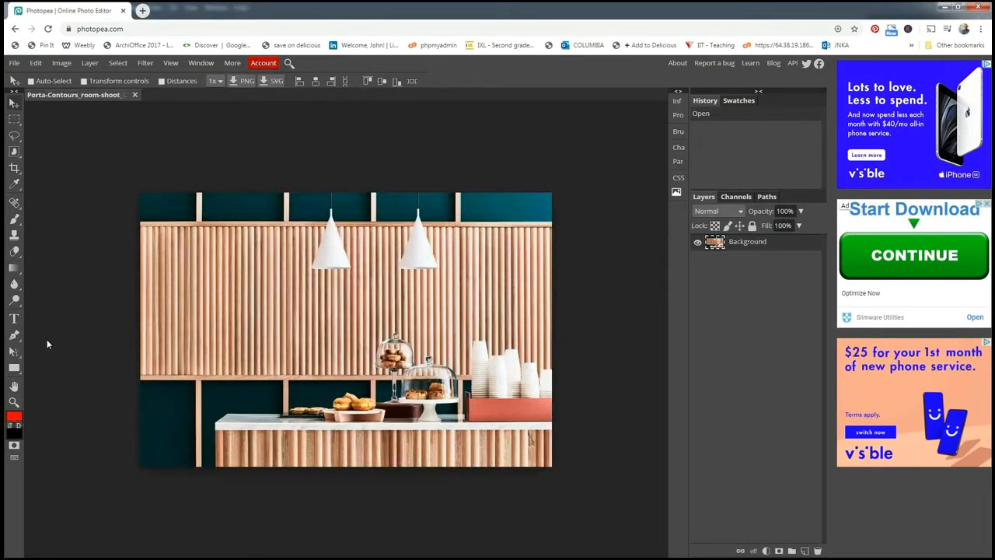
Step: Examine the timber slats near the panelling's upper-left corner up close to judge where a clean crop can start
left_click(14, 402)
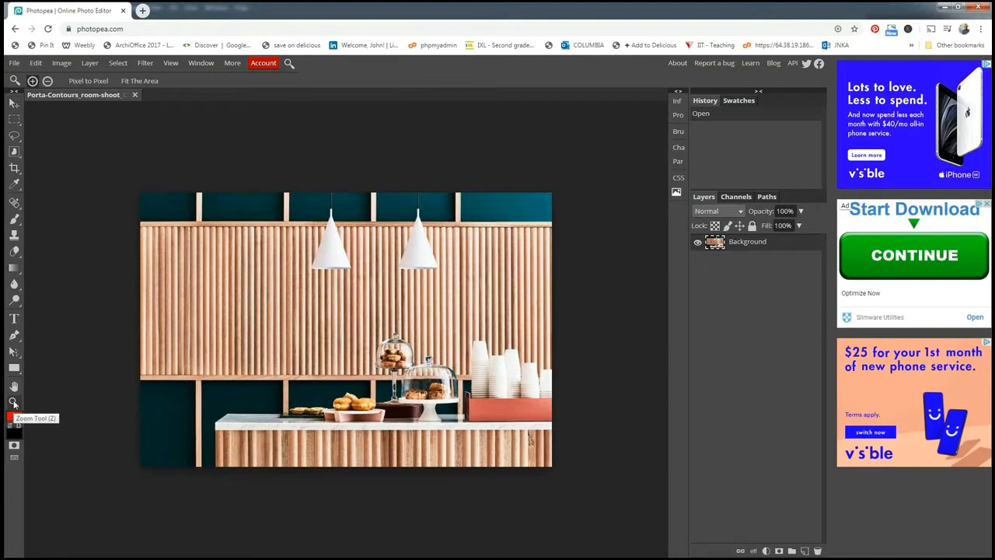
left_click(139, 340)
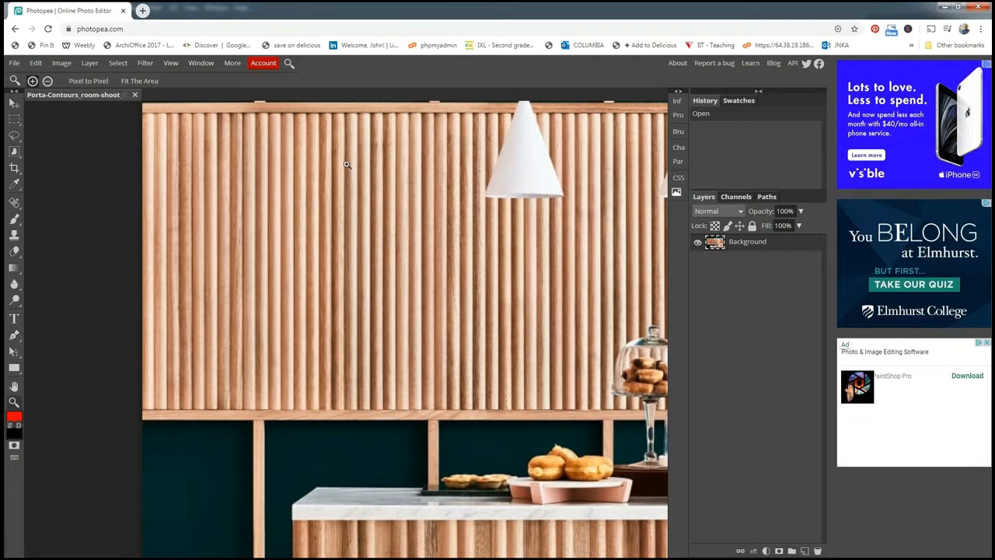
scroll(347, 164, "up", 2)
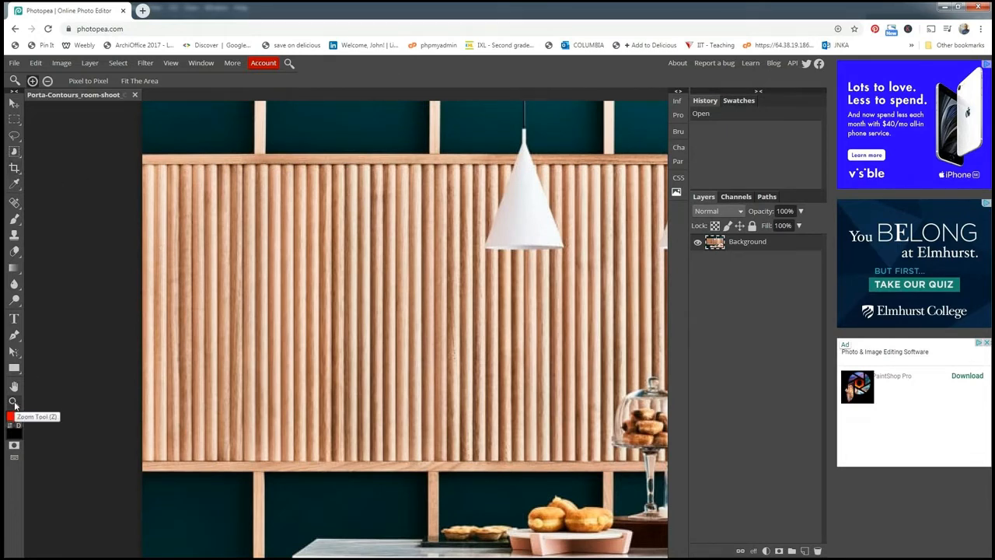
left_click(183, 186)
left_click(184, 186)
left_click(183, 186)
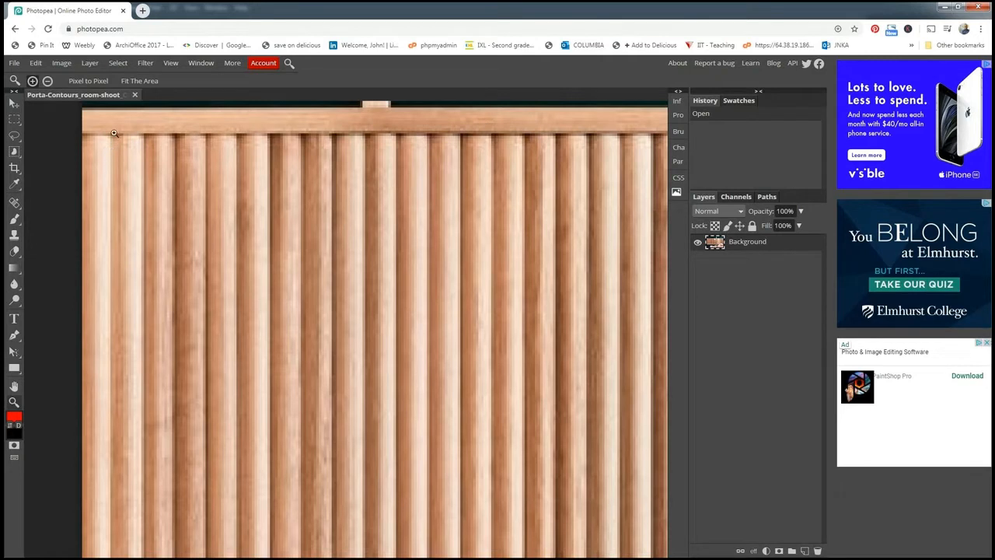
Step: Check the photo's image size in inches and leave it without resizing
left_click(61, 63)
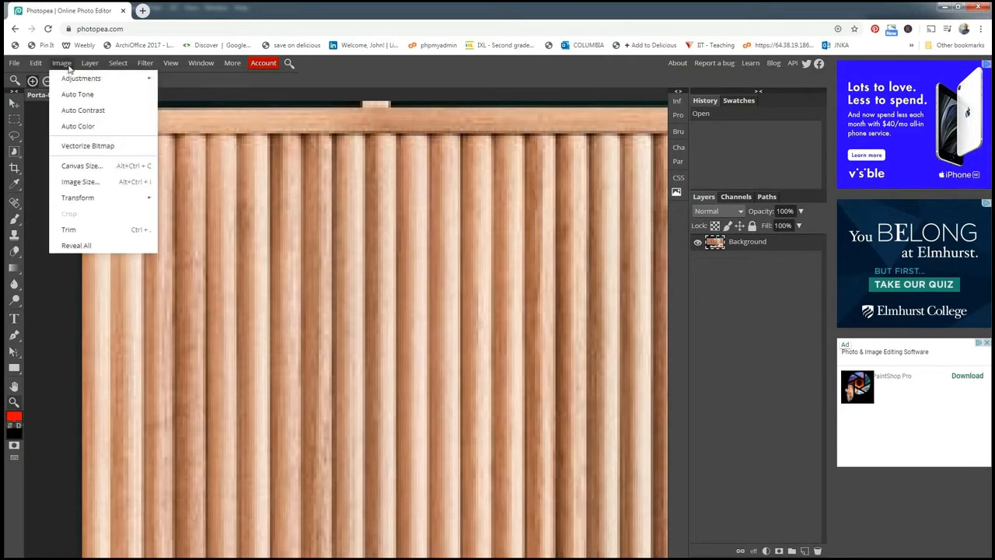
left_click(114, 184)
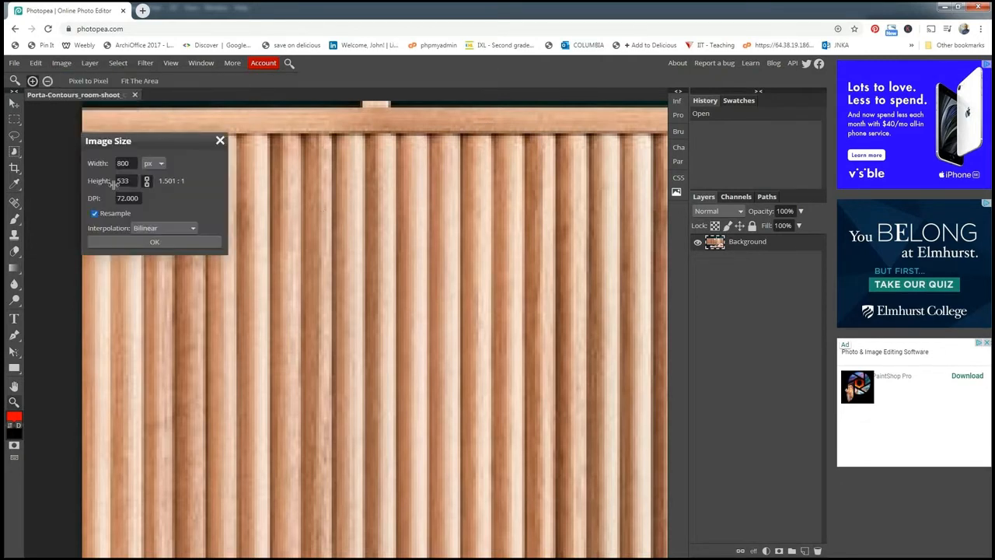
left_click(161, 165)
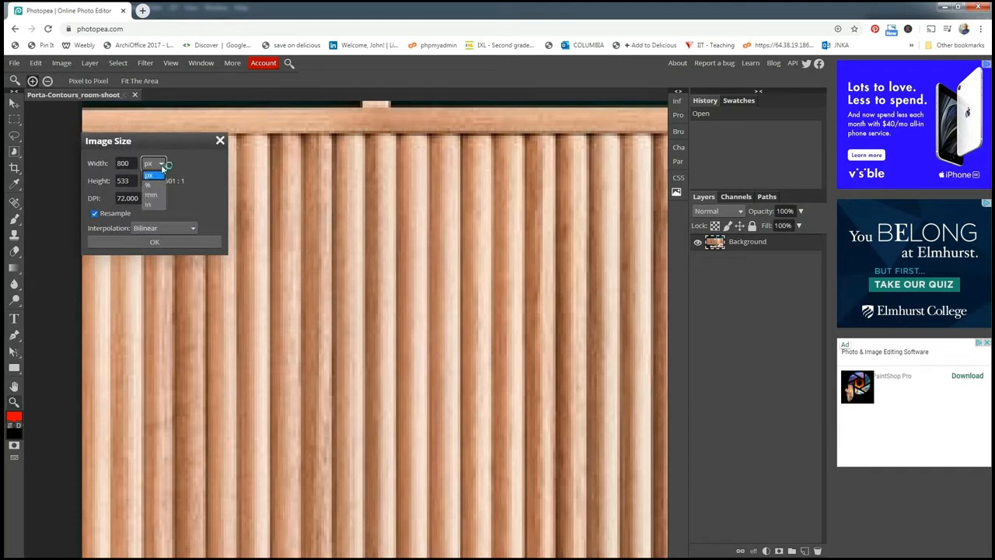
left_click(149, 204)
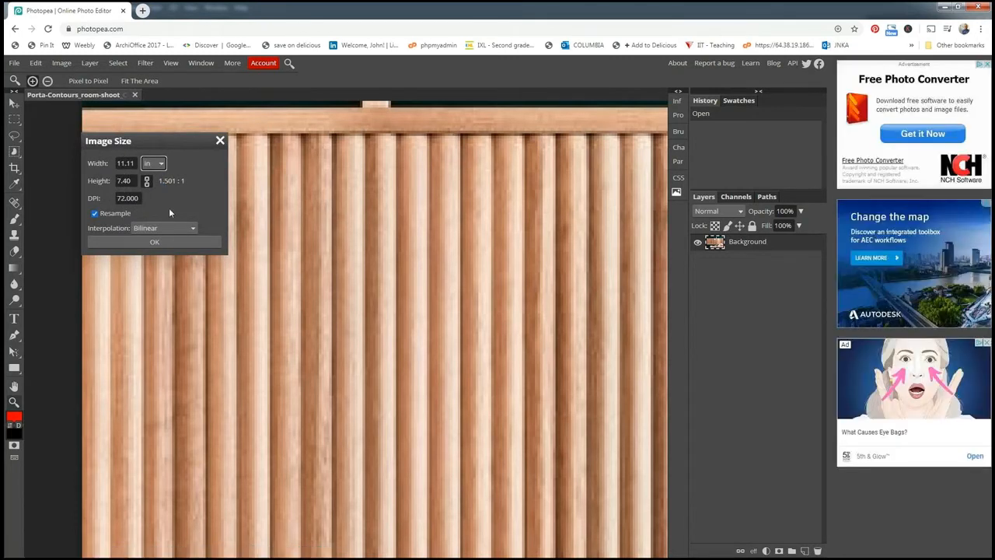
left_click(219, 141)
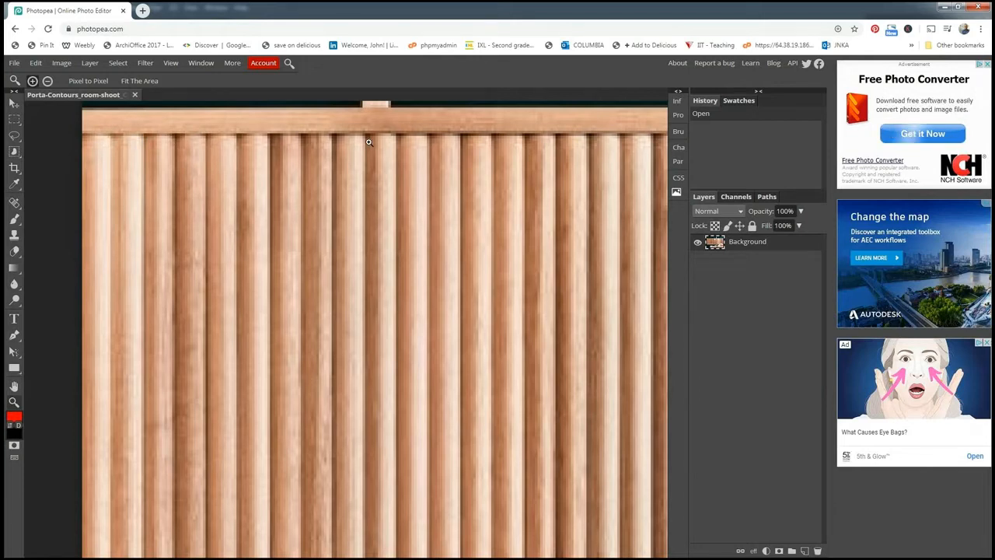
Step: Crop the photo to an area of about 160 × 287 px of unobstructed slats at the panelling's left end, between the horizontal rails
double_click(14, 401)
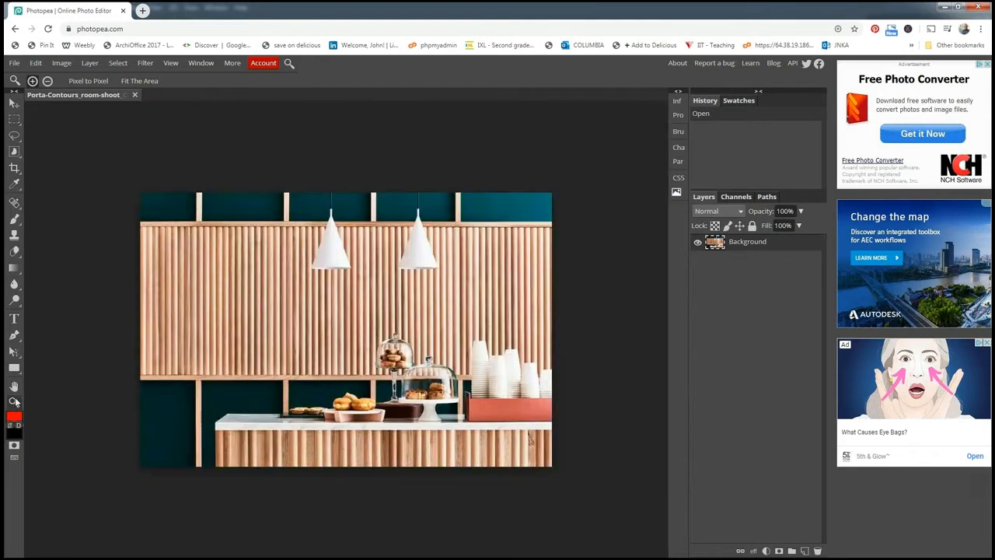
left_click(155, 323)
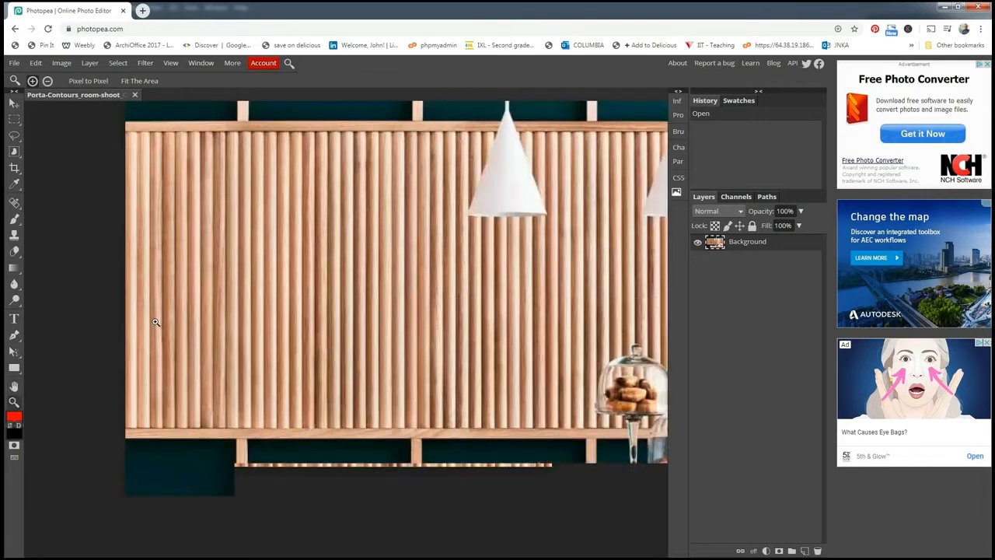
left_click(15, 169)
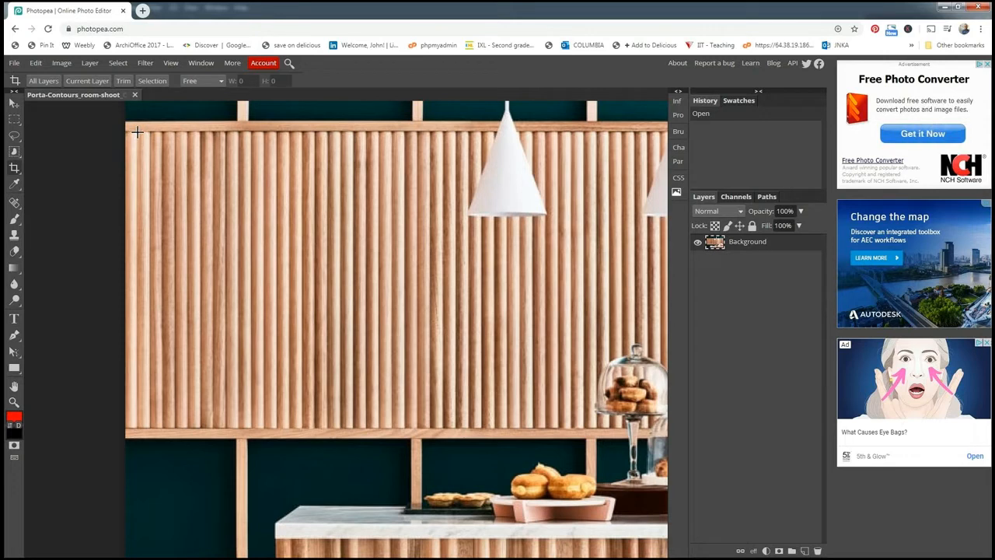
left_click_drag(137, 132, 302, 426)
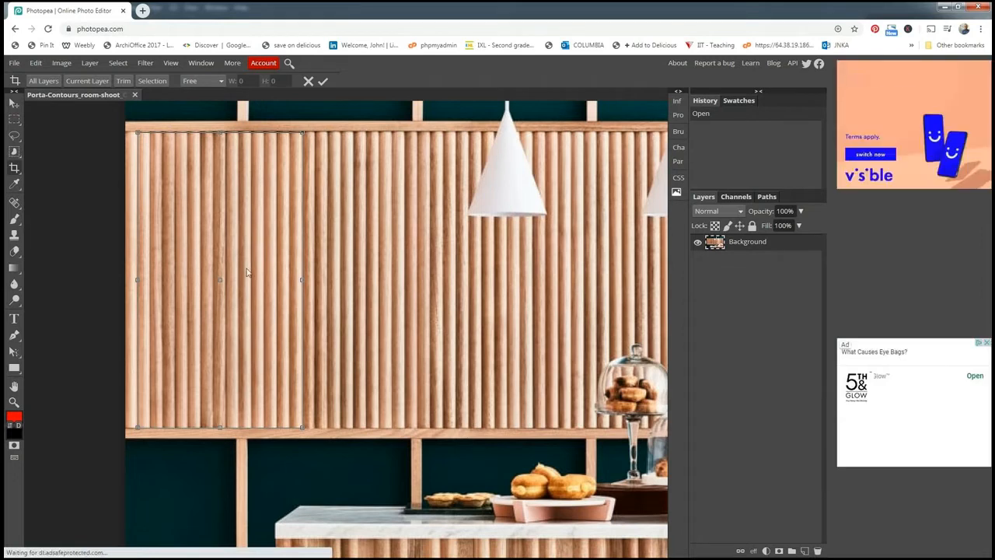
key("Return")
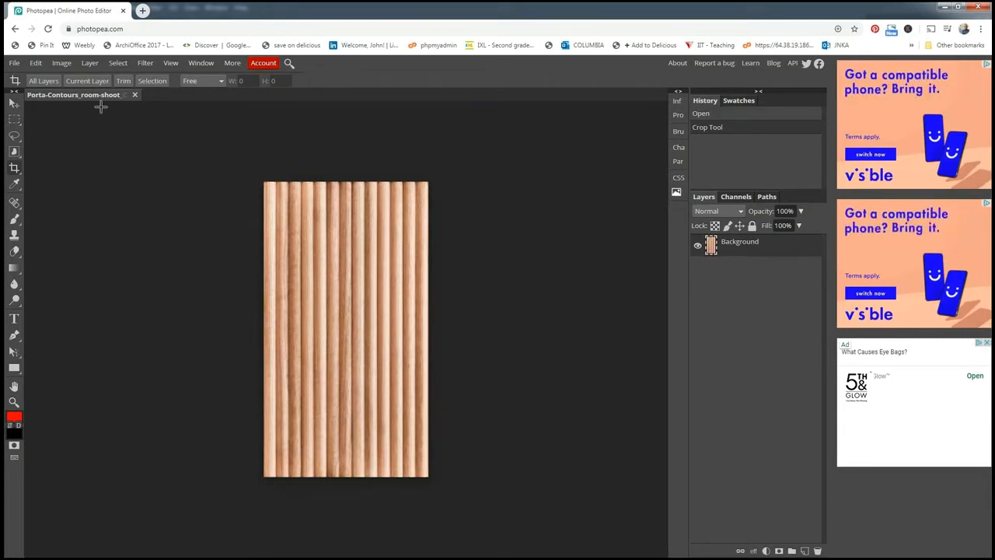
Step: Export the cropped slat image as a JPG at 100% quality
left_click(14, 65)
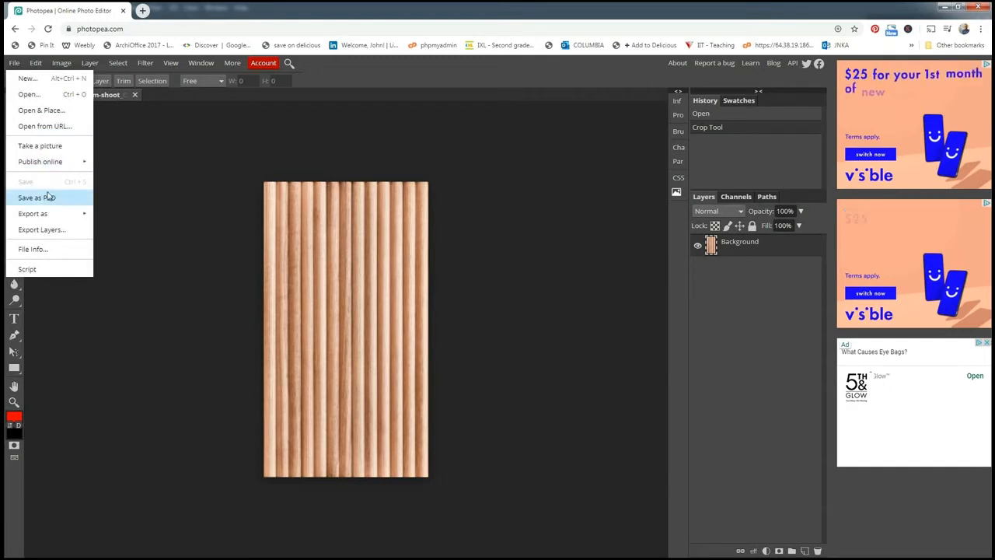
mouse_move(48, 220)
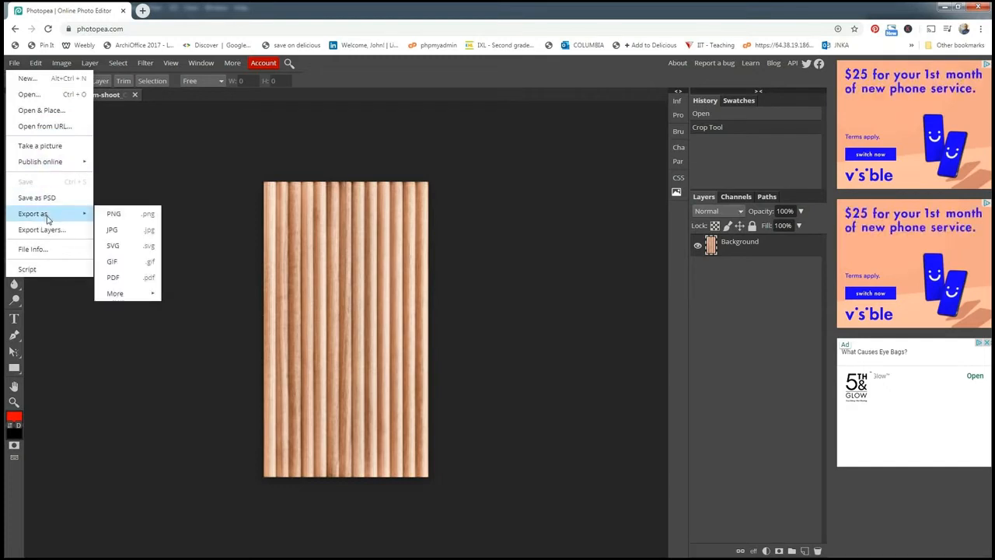
left_click(122, 233)
left_click(256, 241)
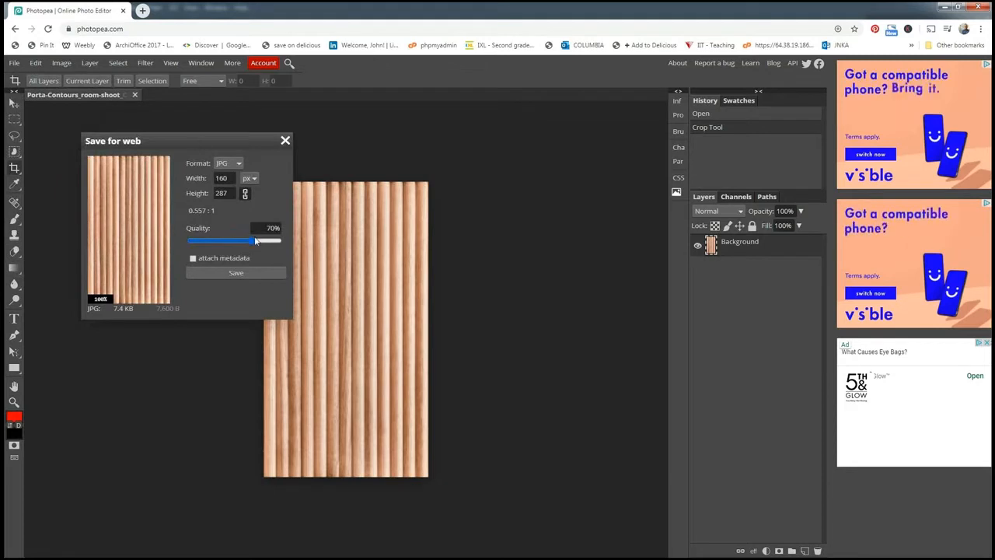
left_click(259, 229)
type("100")
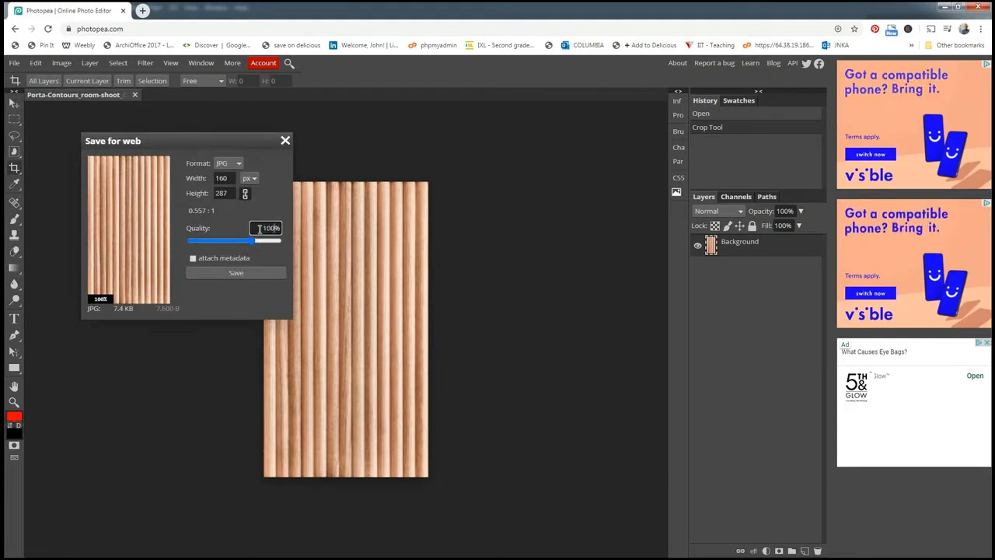
key("Return")
left_click(236, 272)
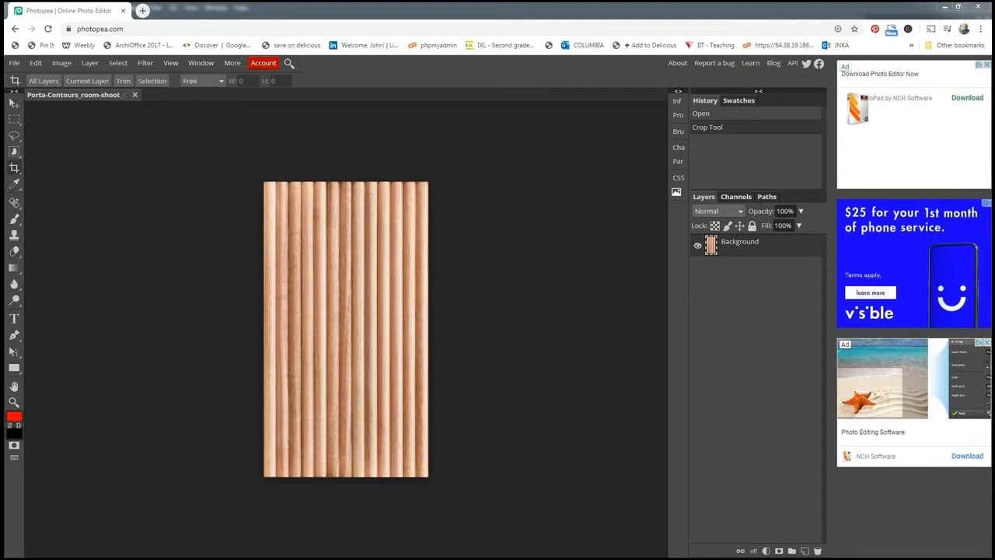
Step: Save the exported JPG as PORTA_IMAGE_DIFFUSE in the ERASE folder
left_click_drag(536, 177, 472, 195)
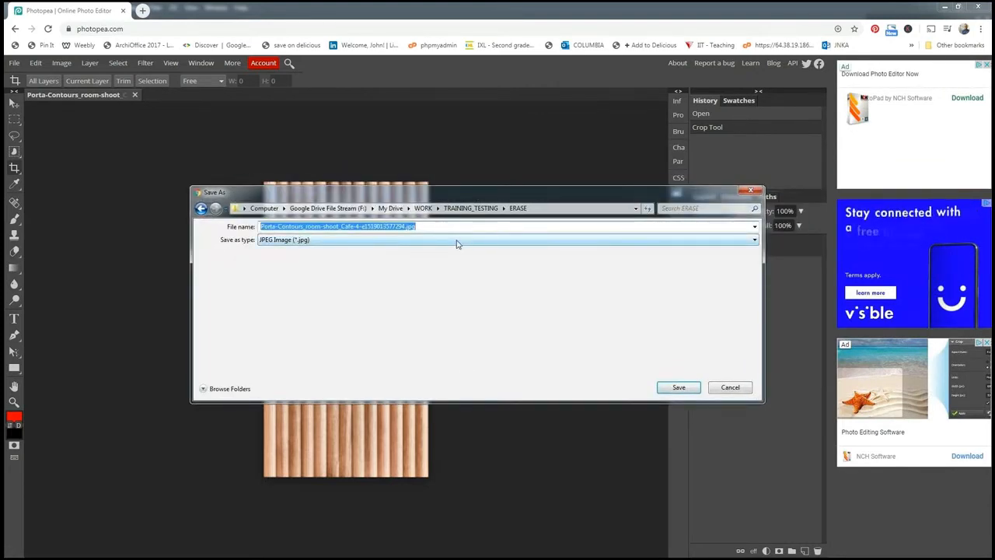
key("BackSpace")
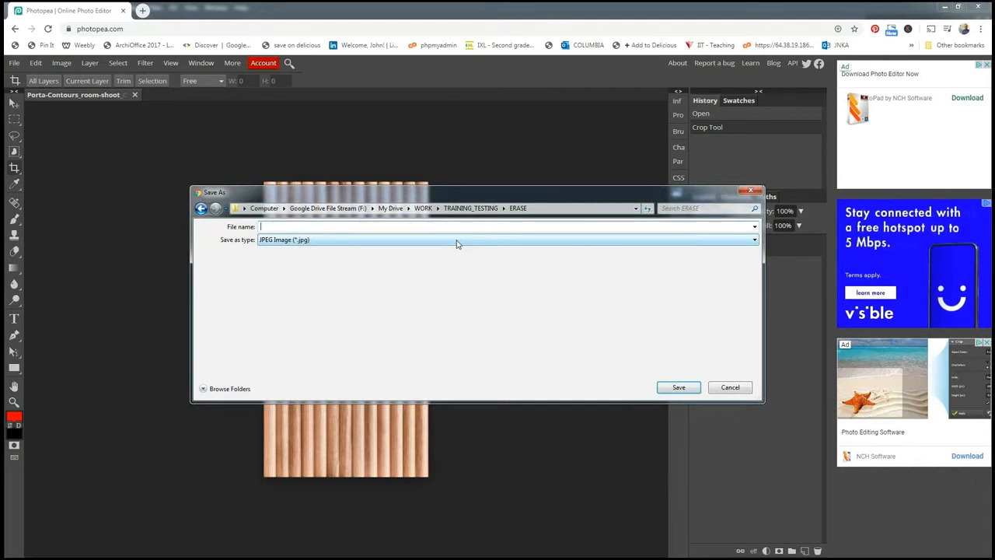
type("por")
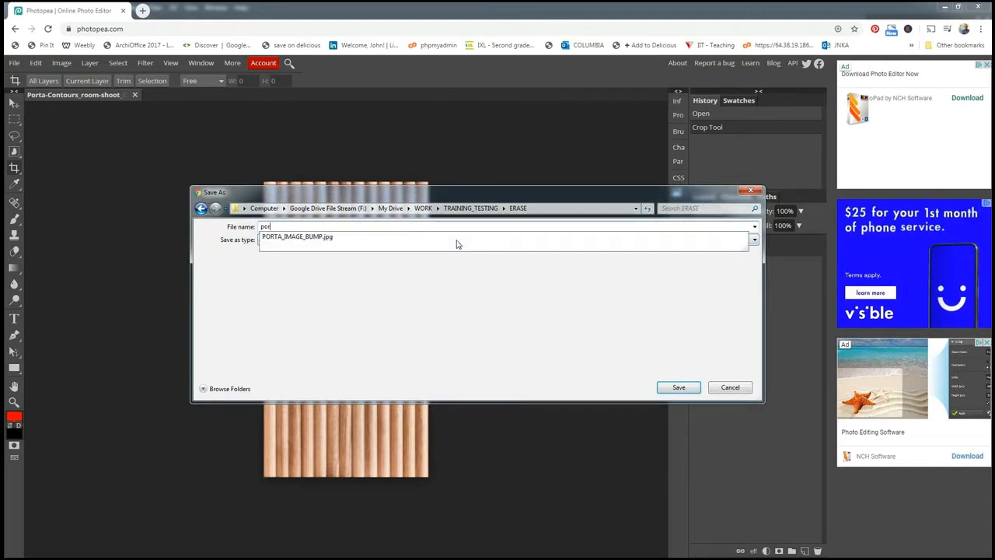
type("R")
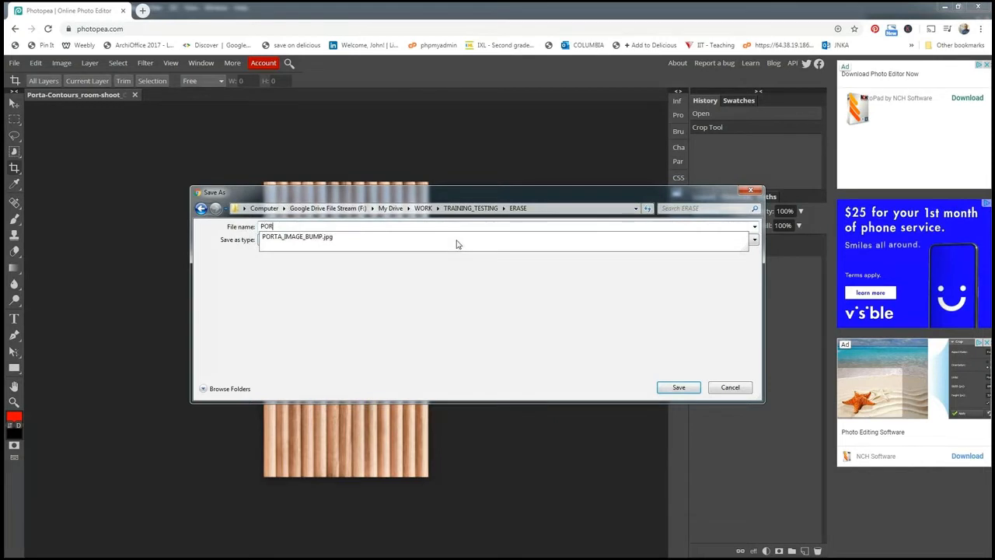
type("TA_I")
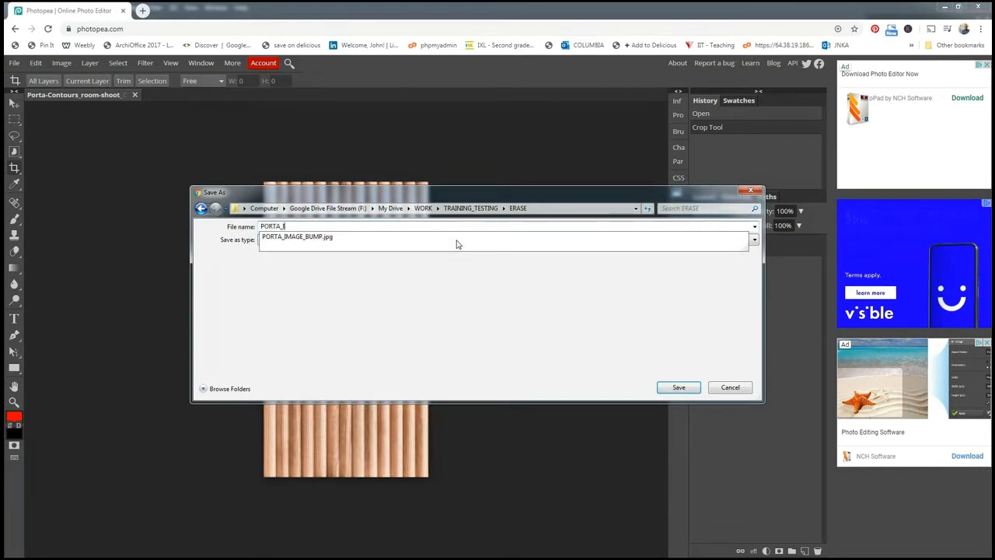
type("MAGE_")
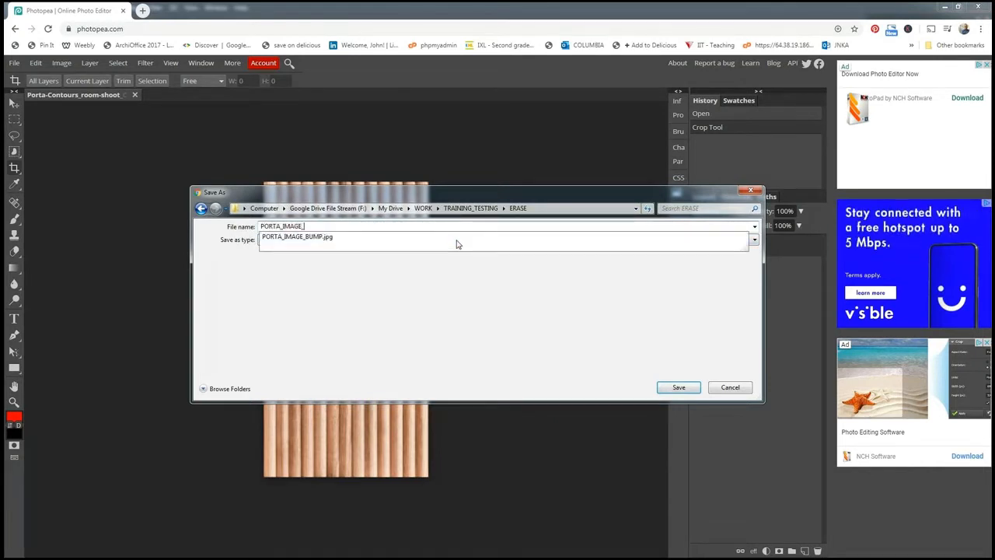
type("DIFFUSE")
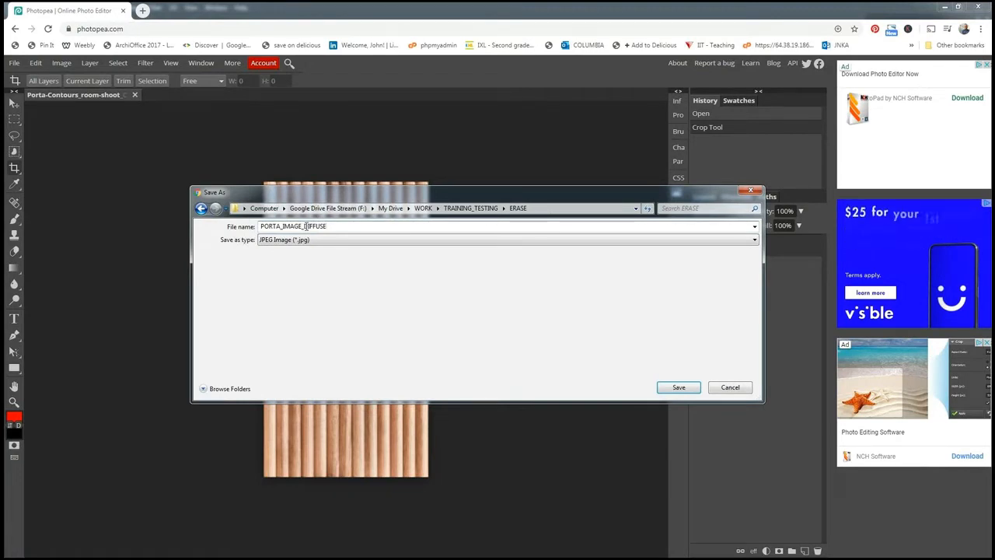
double_click(341, 228)
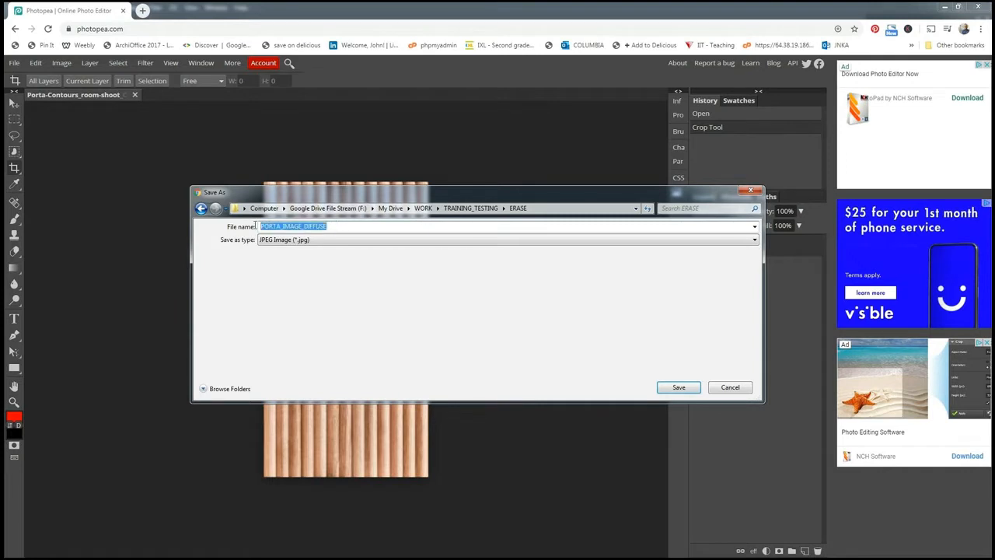
left_click(304, 227)
left_click_drag(304, 229, 326, 227)
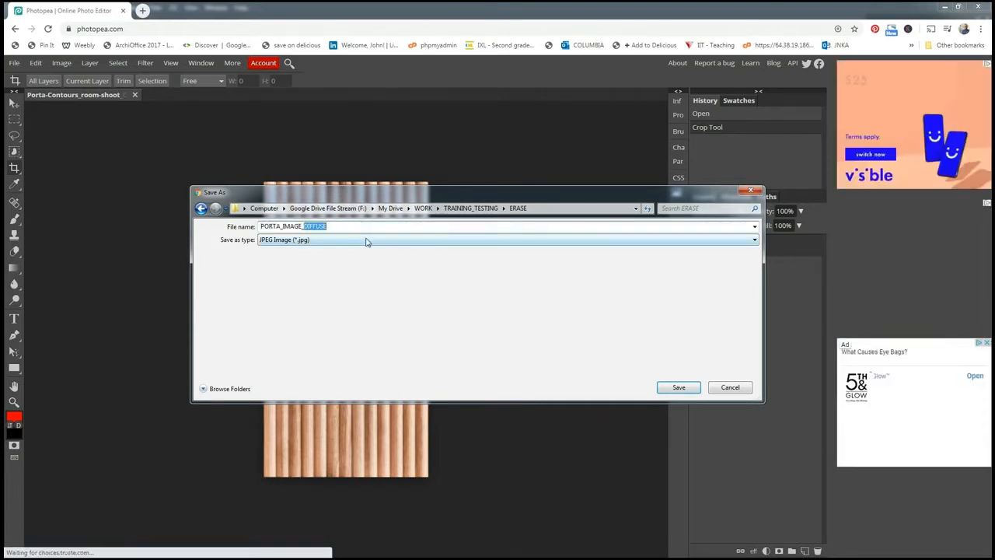
left_click(307, 227)
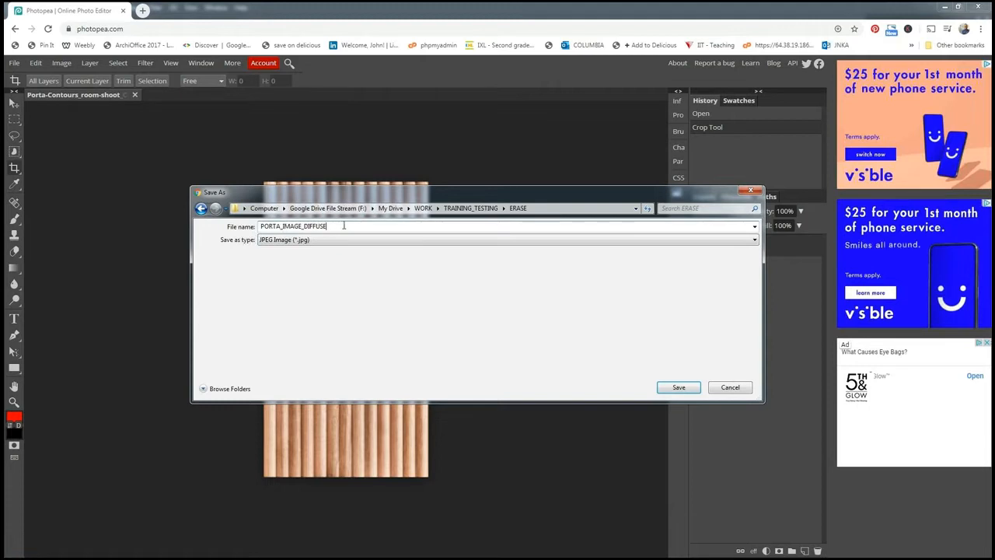
left_click(678, 388)
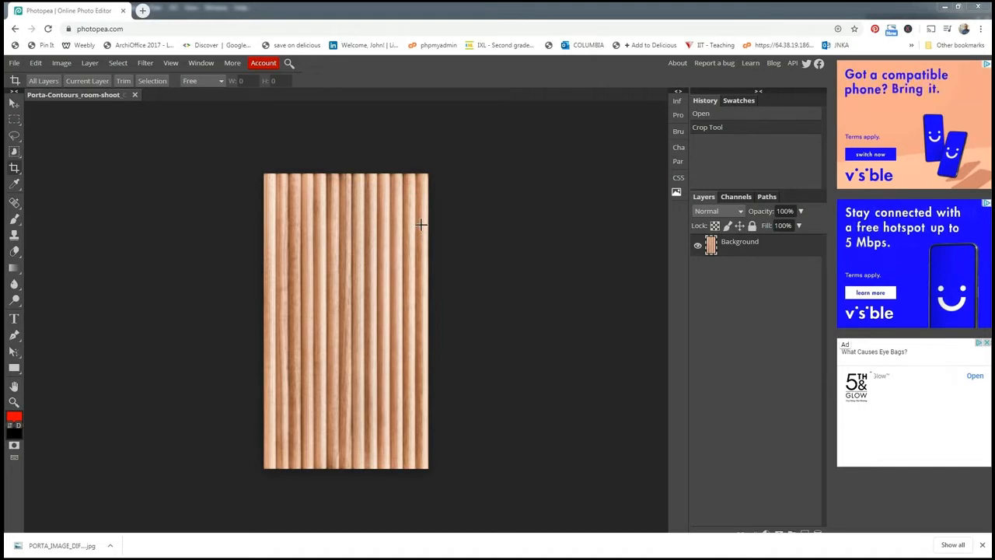
Step: Desaturate the cropped slat image to greyscale
left_click(66, 66)
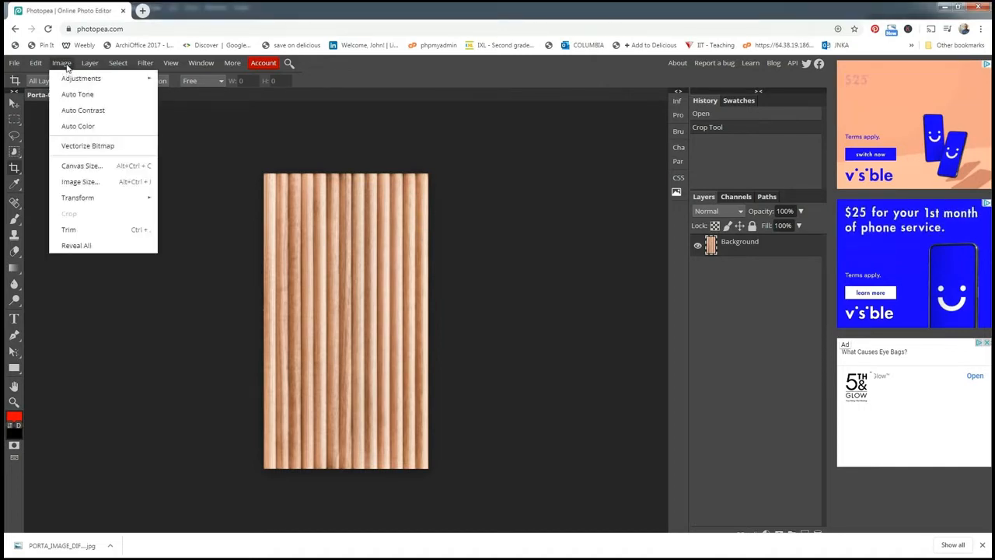
mouse_move(65, 73)
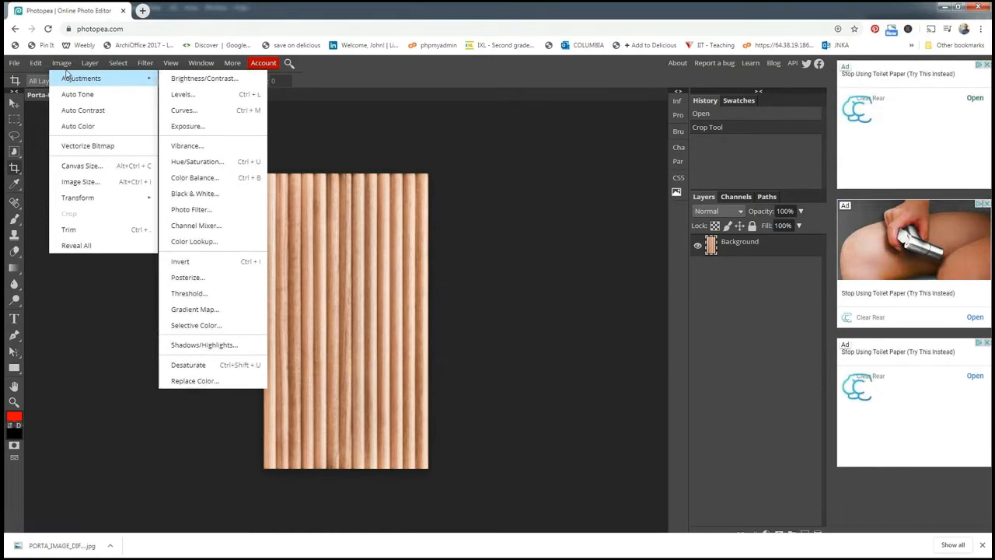
left_click(196, 365)
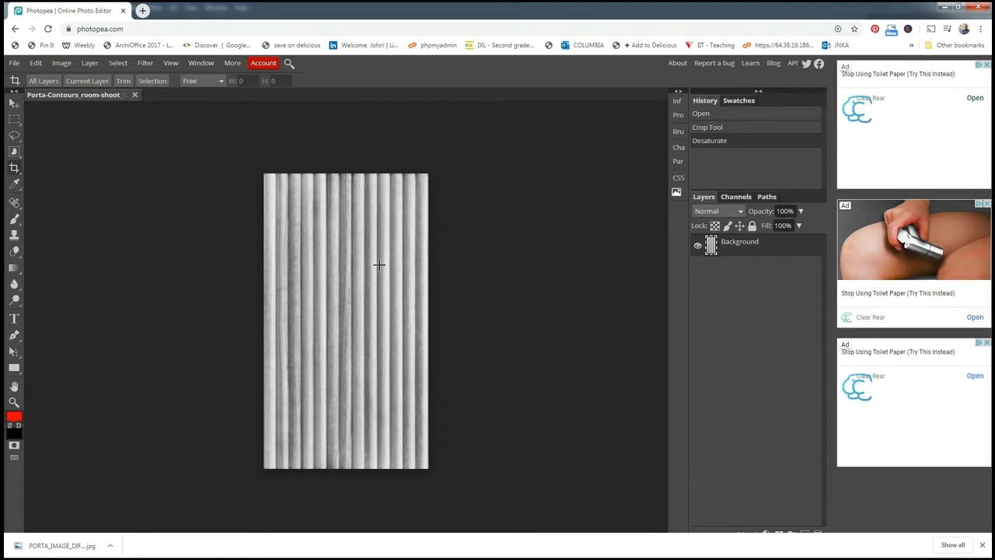
Step: Adjust the greyscale slat image's RGB Levels to input black 24, midtone 0.59 and white 225
left_click(61, 63)
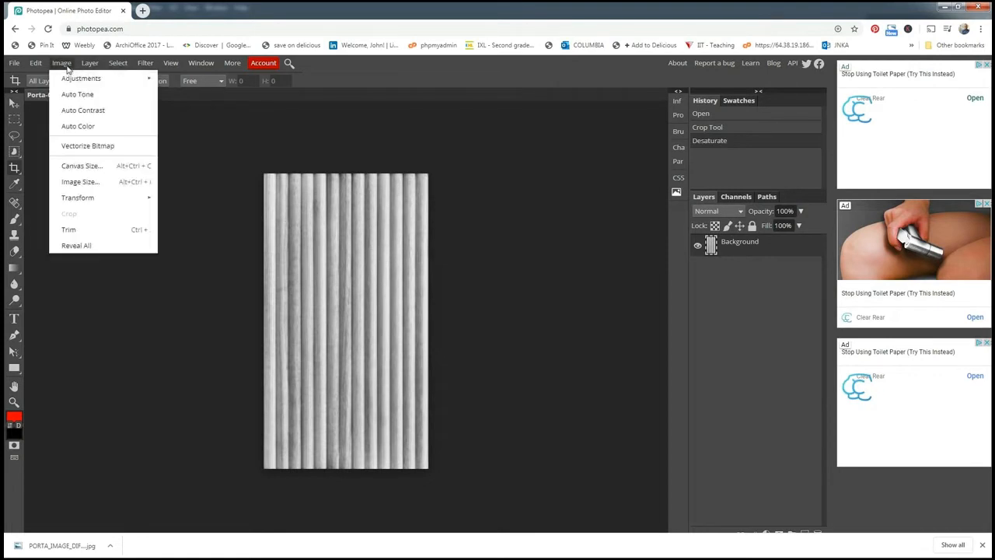
mouse_move(117, 79)
left_click(190, 94)
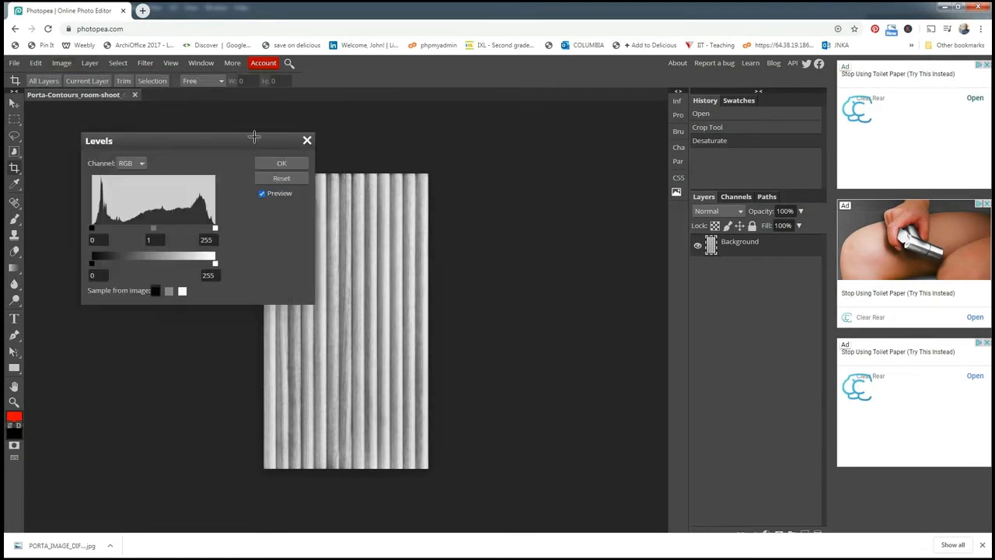
left_click_drag(197, 148, 332, 157)
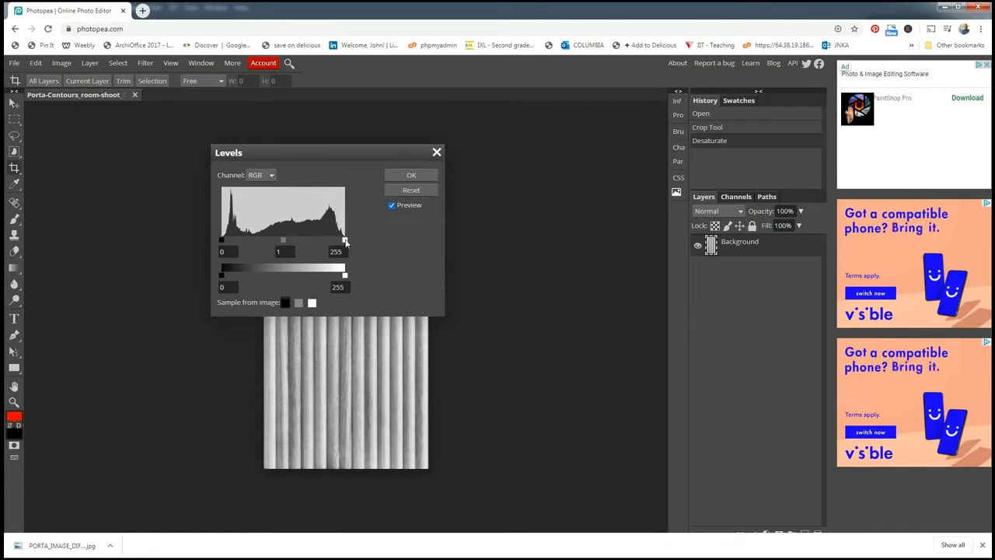
left_click_drag(344, 240, 334, 242)
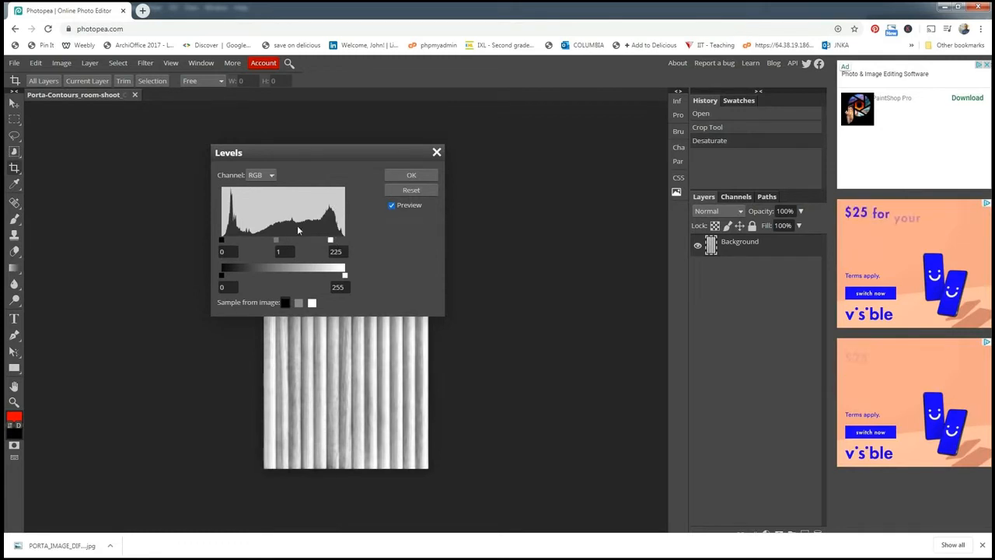
left_click_drag(222, 241, 256, 237)
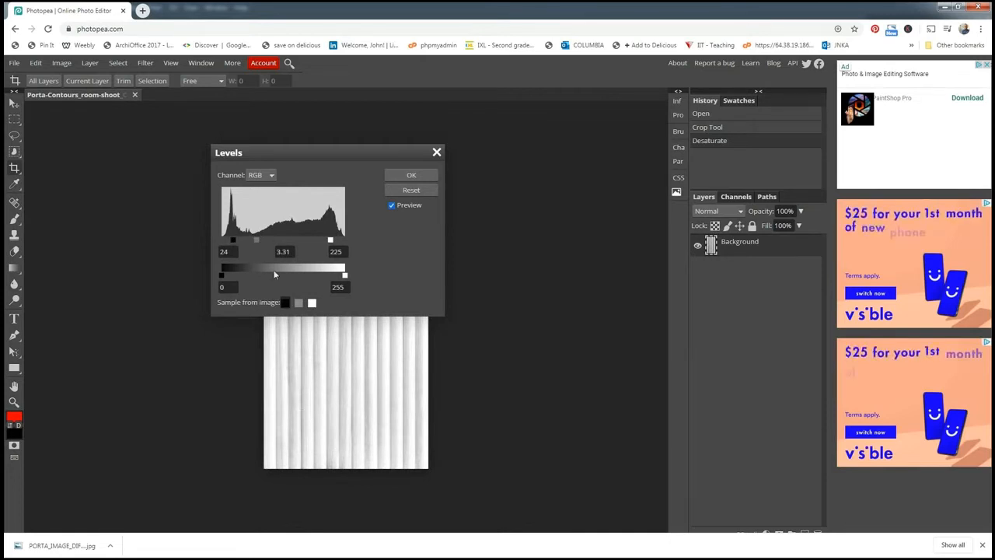
left_click_drag(255, 239, 299, 239)
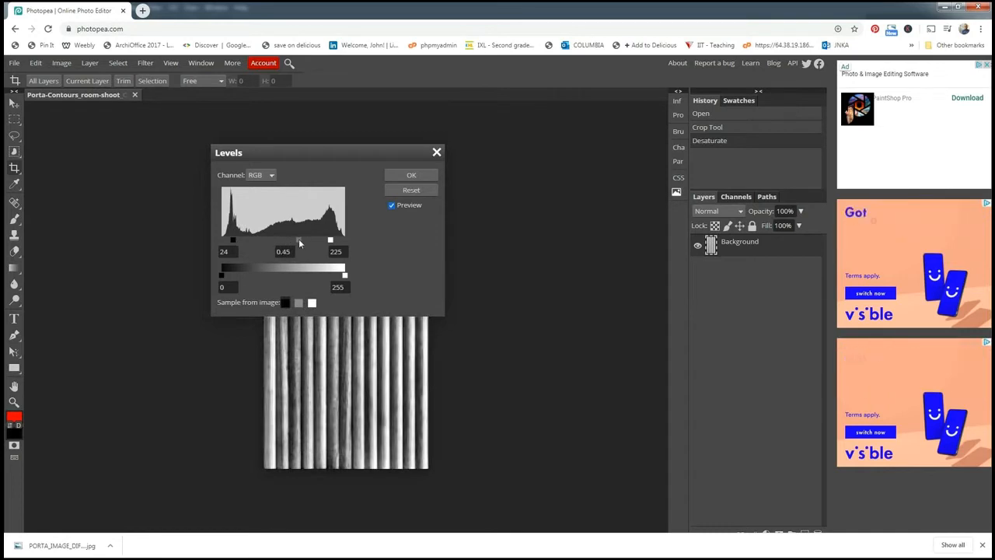
left_click_drag(323, 155, 538, 147)
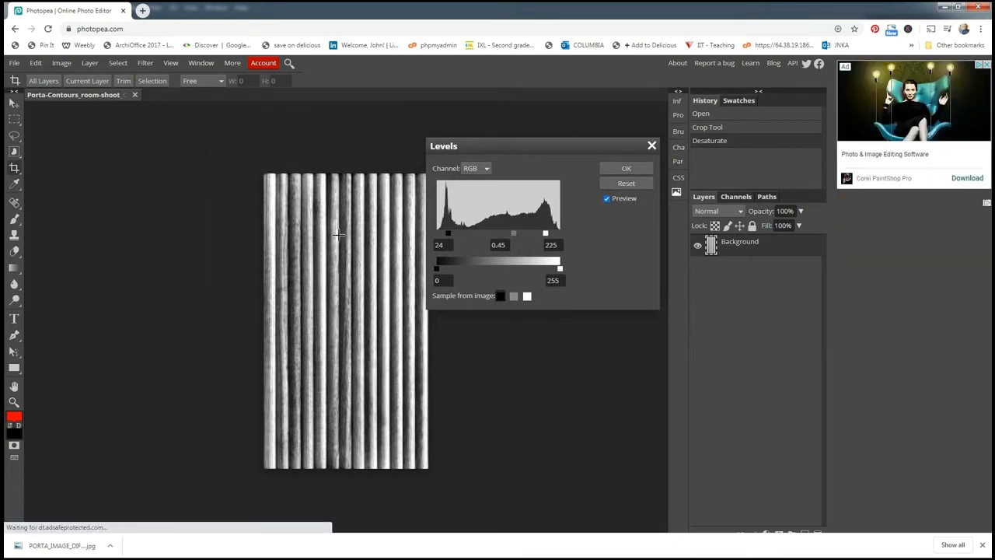
left_click_drag(513, 234, 509, 236)
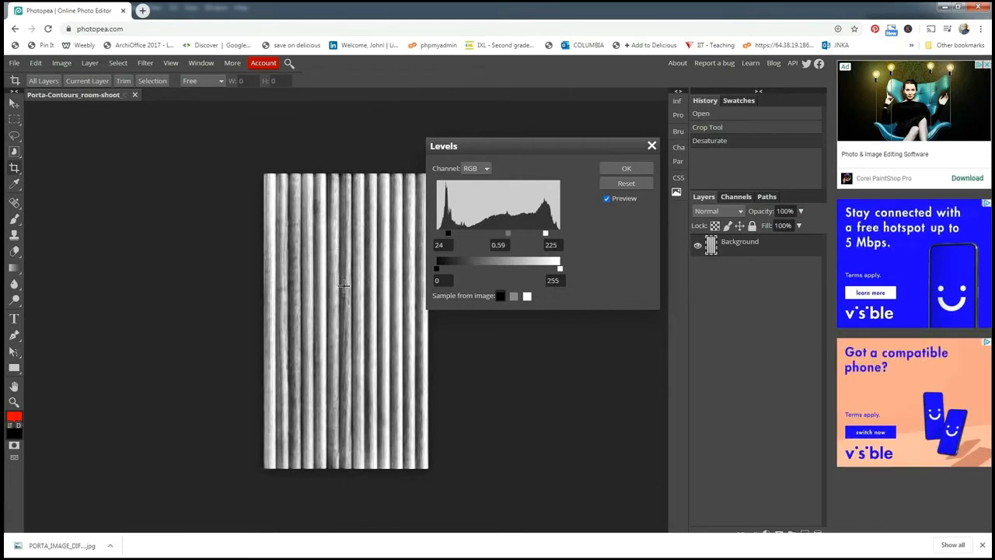
left_click(626, 169)
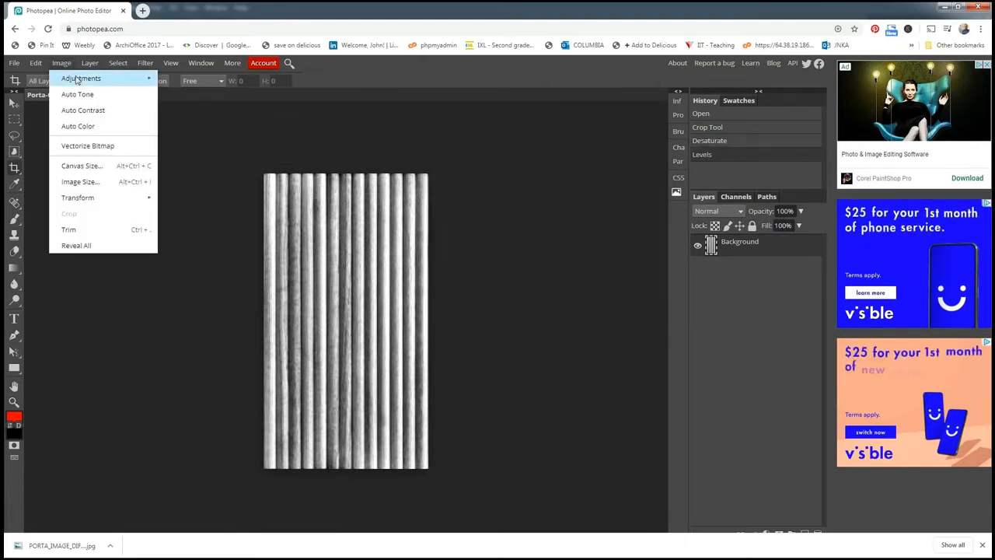
Step: Apply an Exposure adjustment of 0.600 to the greyscale slat image, with offset 0.000 and gamma correction 1.000
mouse_move(93, 78)
left_click(207, 133)
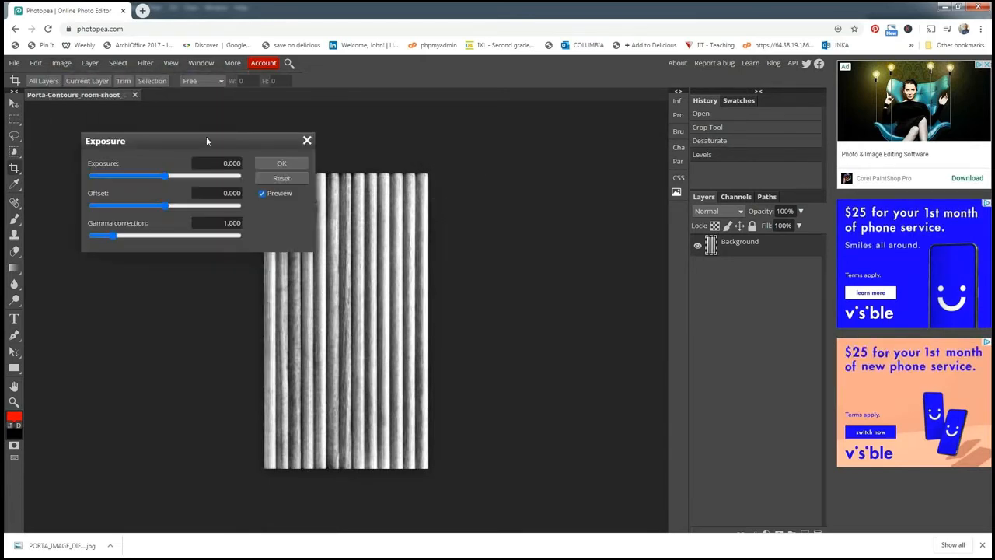
left_click_drag(207, 138, 461, 260)
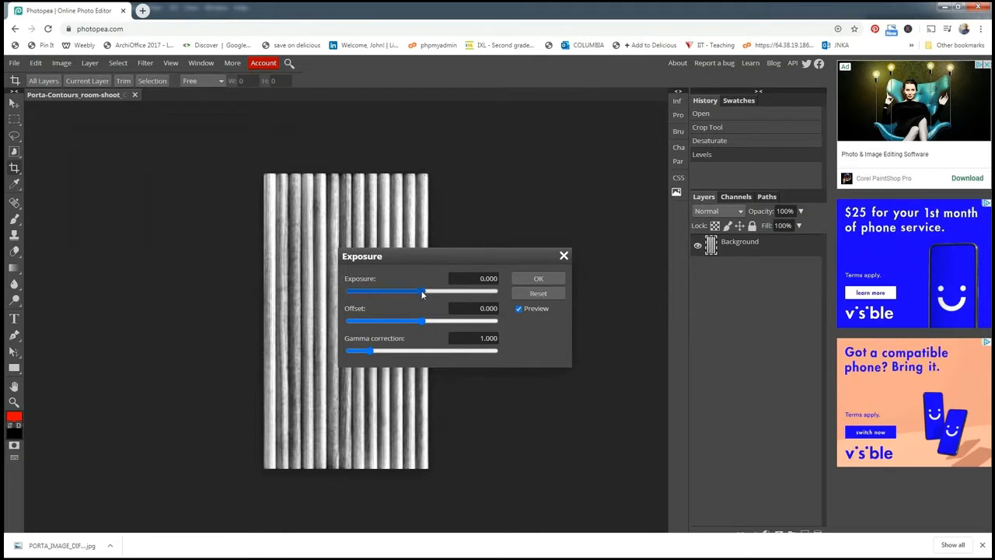
left_click_drag(424, 293, 424, 293)
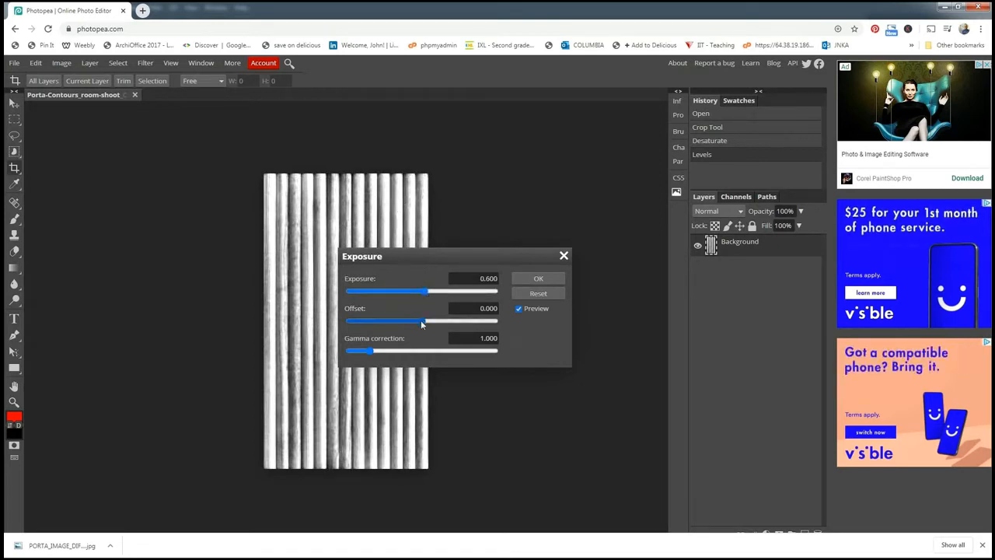
mouse_move(421, 321)
left_mouse_down()
mouse_move(405, 325)
mouse_move(423, 320)
left_mouse_up()
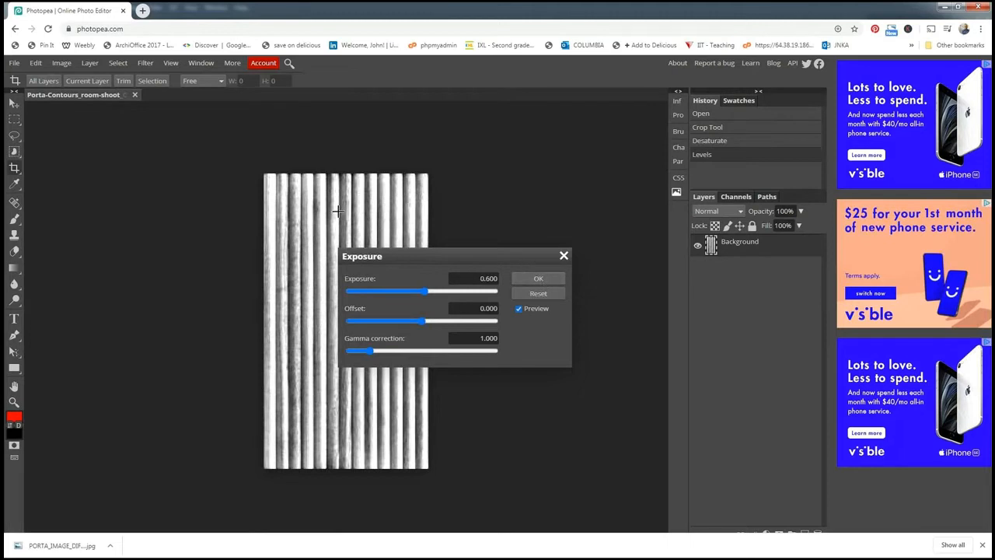
left_click(515, 278)
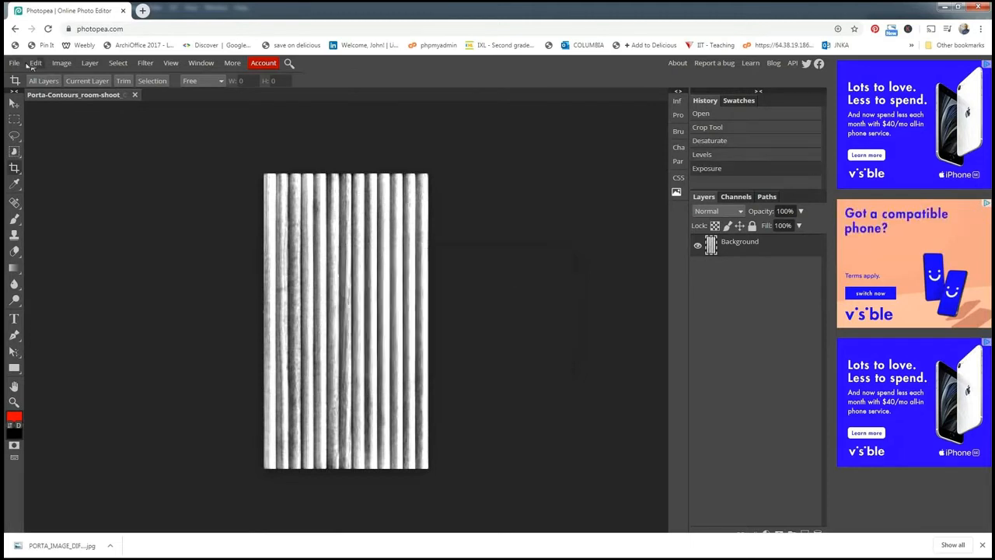
Step: Export the adjusted greyscale slat image as a 160 × 287 px JPG at 100% quality
left_click(15, 64)
mouse_move(70, 214)
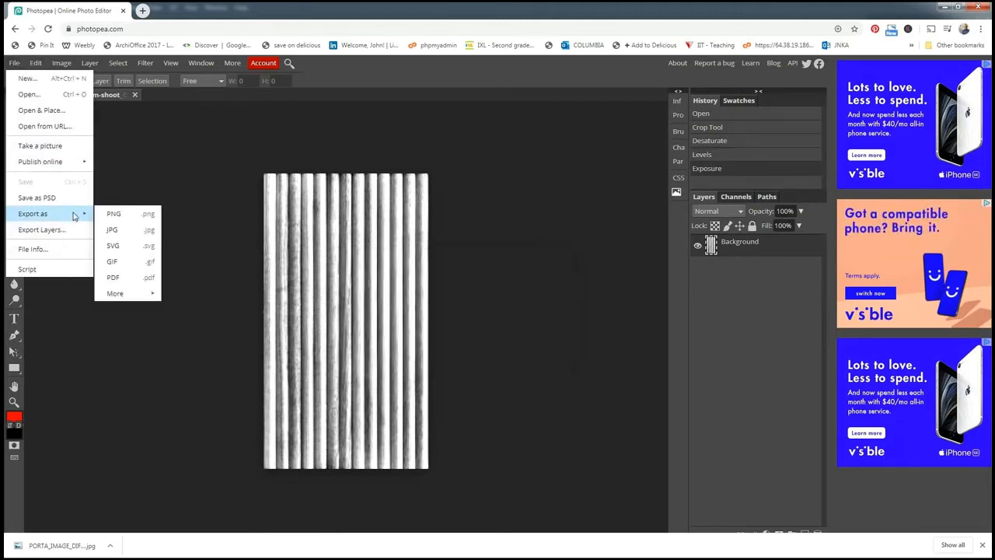
left_click(111, 231)
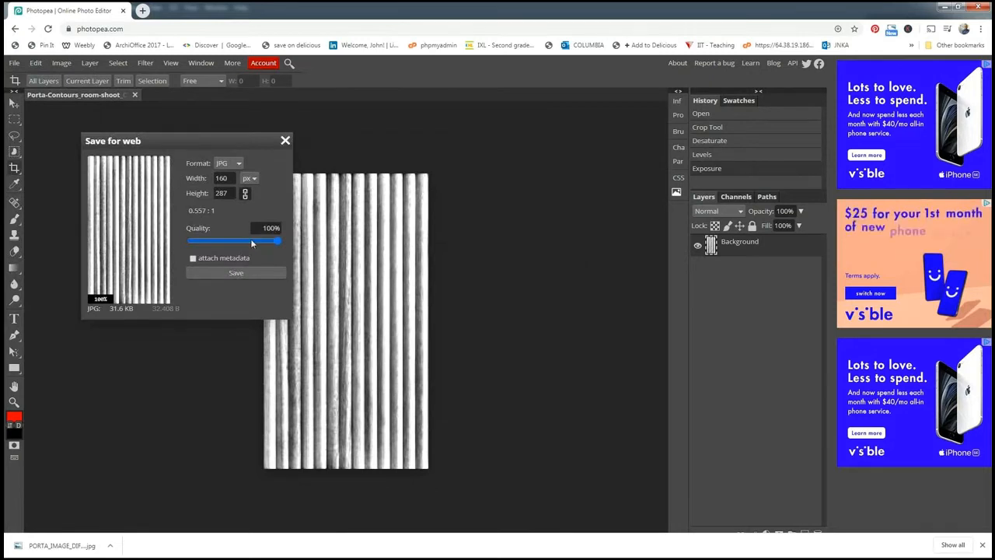
left_click(243, 274)
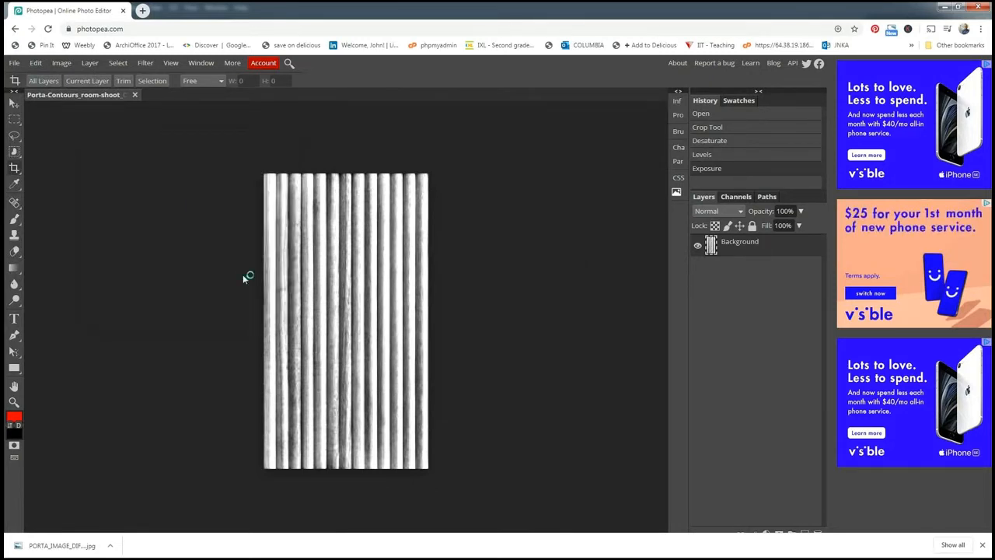
Step: Save the exported greyscale JPG as PORTA_IMAGE_BUMP in the ERASE folder, replacing the existing file
left_click(403, 225)
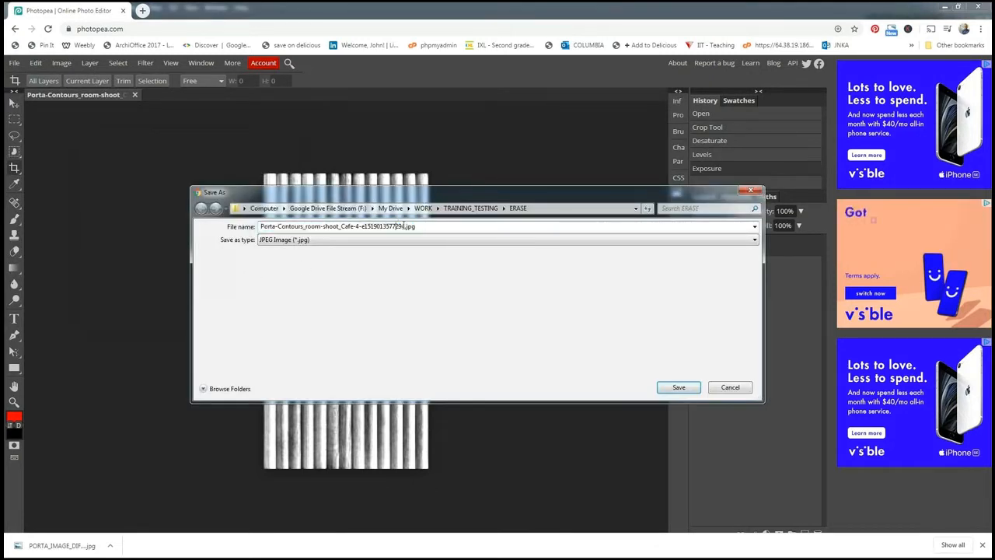
left_click_drag(405, 226, 204, 231)
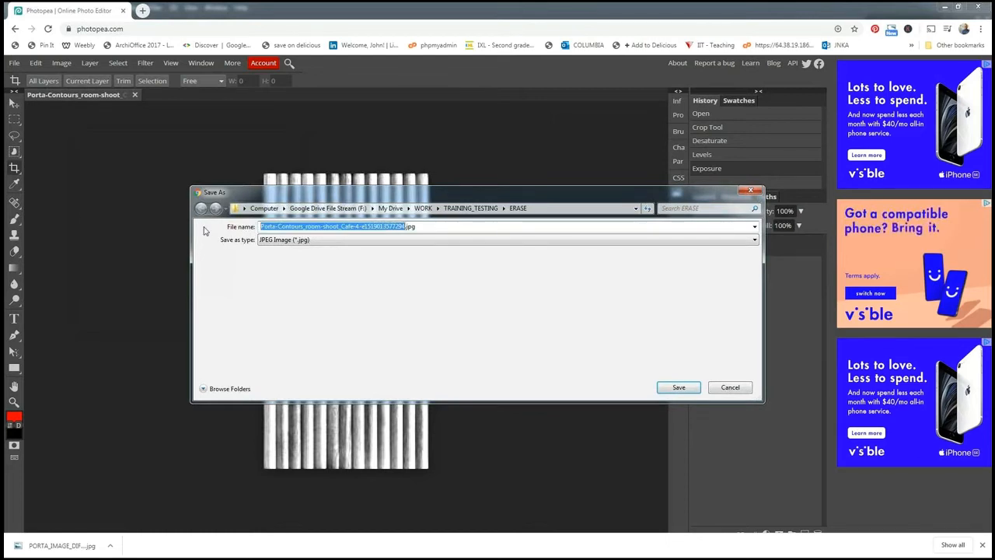
type("PORTA")
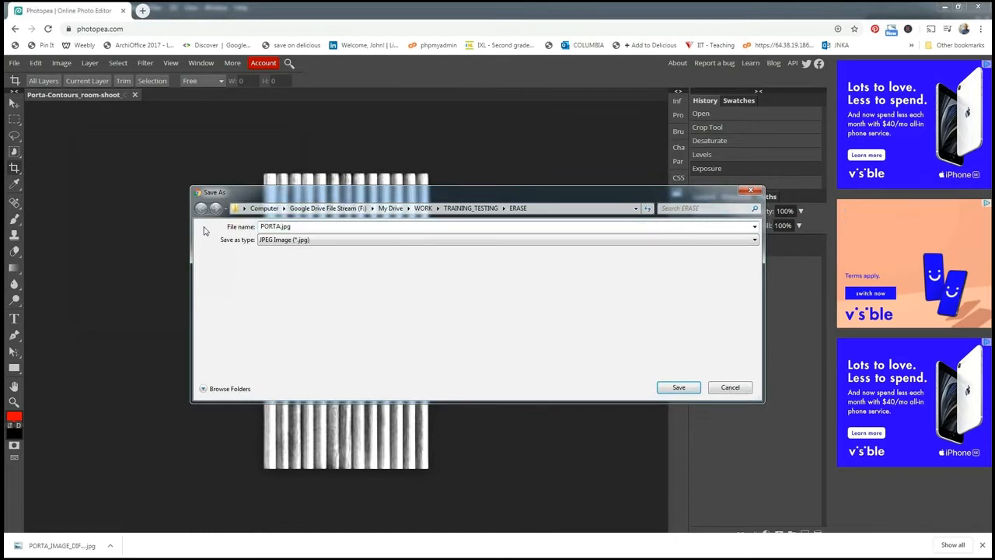
type("_IMA")
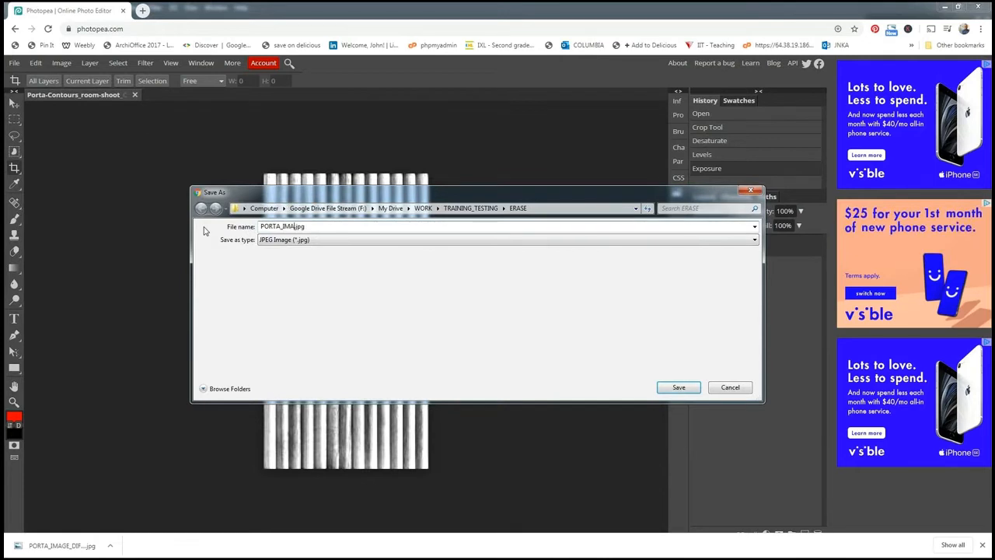
type("GE_BUMP")
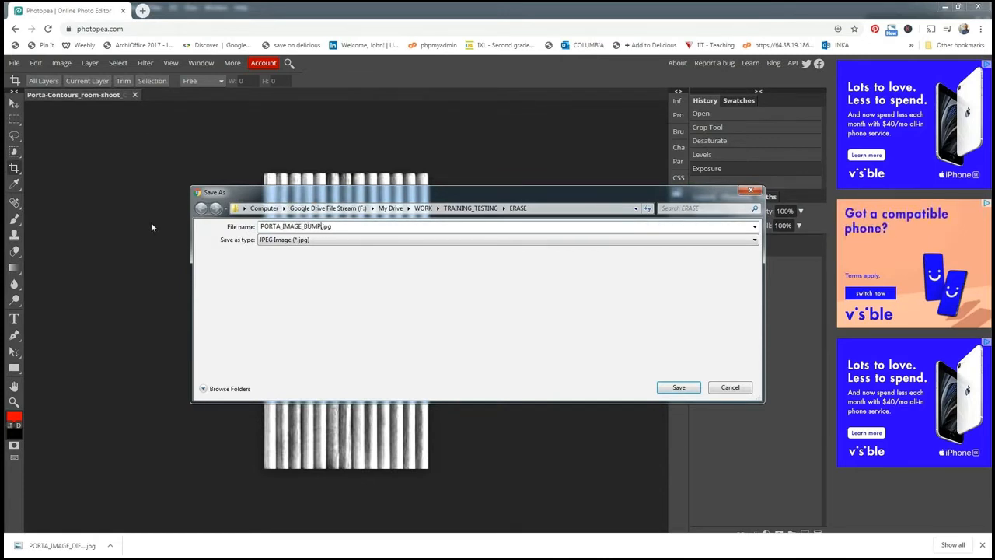
left_click(679, 388)
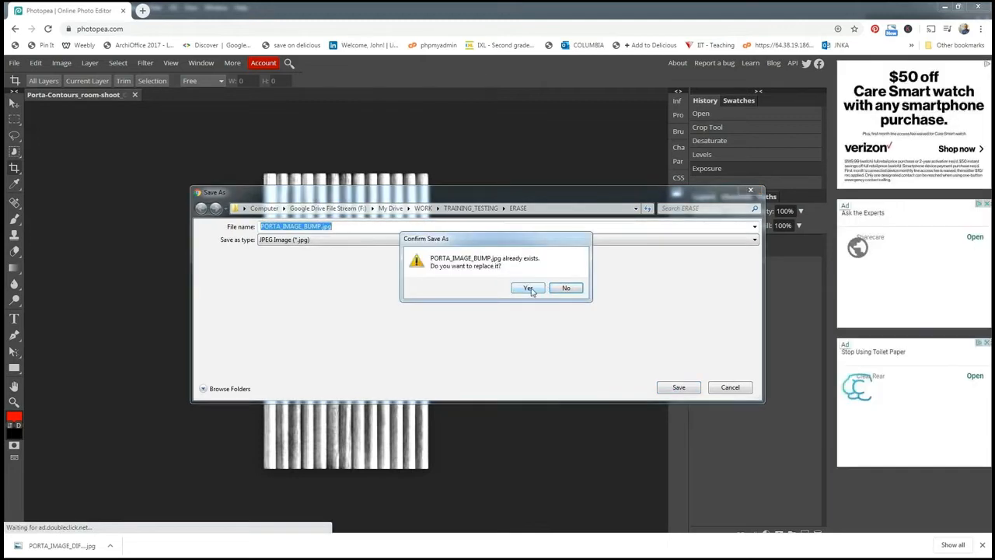
left_click(529, 288)
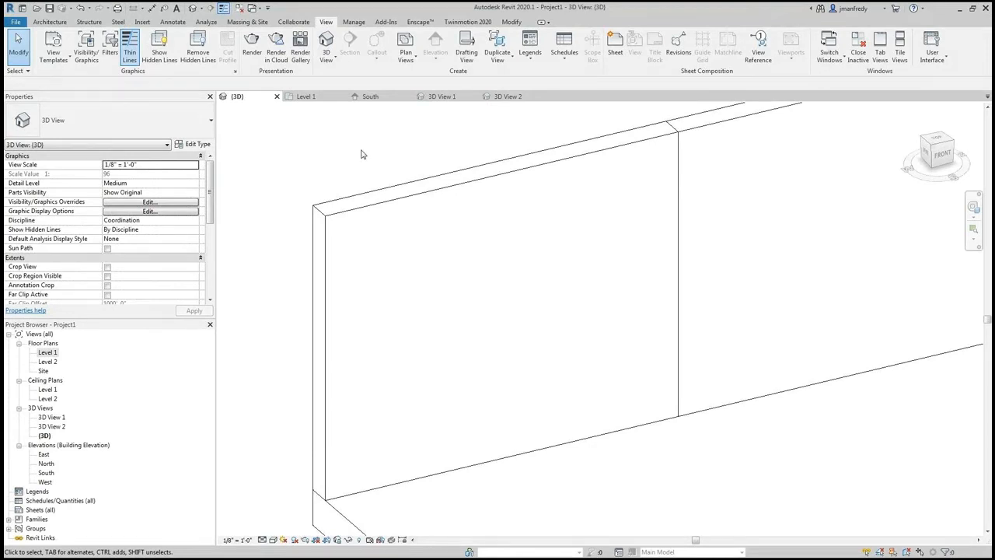
Step: Switch to the Revit project and open its materials manager
left_click(354, 22)
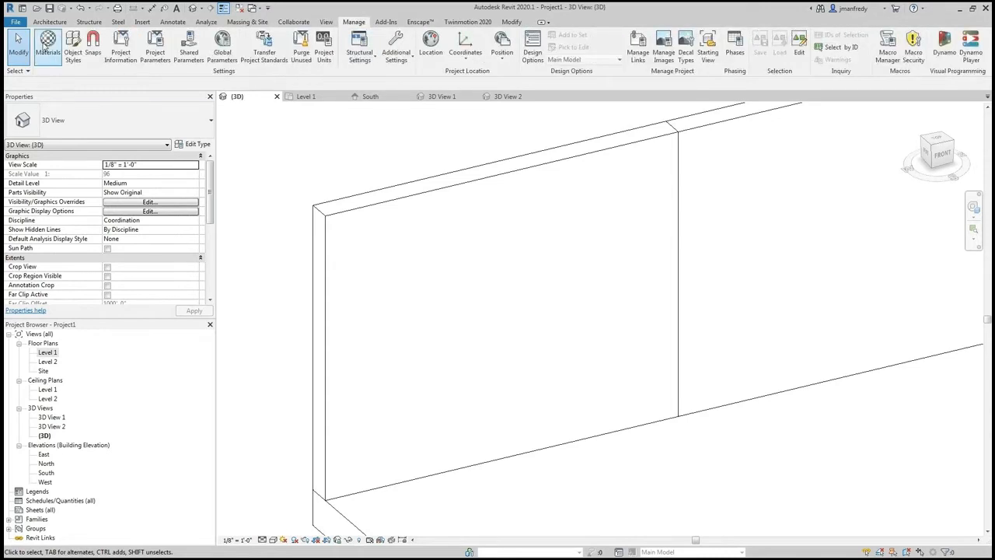
Step: Open the Material Browser and search the materials for WOOD
left_click(48, 47)
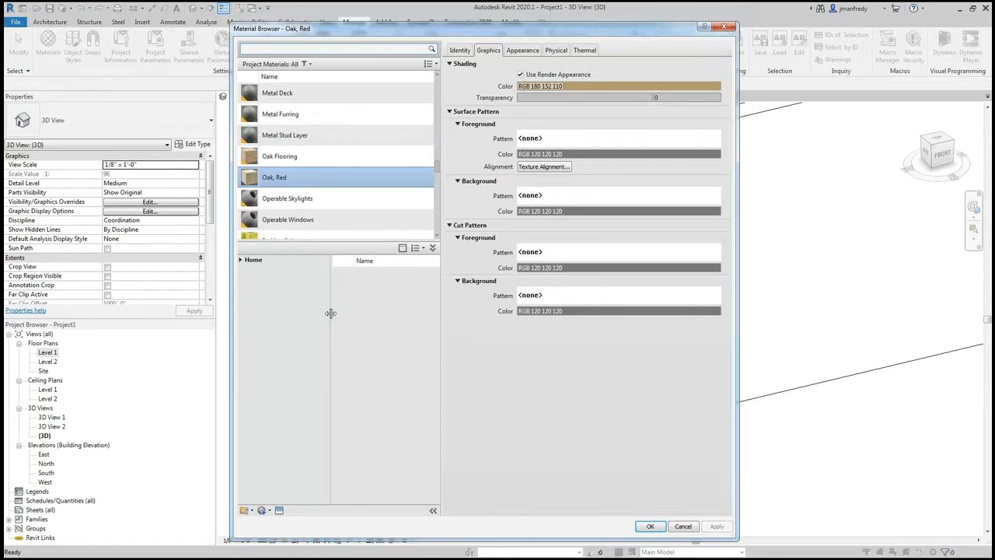
left_click_drag(331, 313, 319, 311)
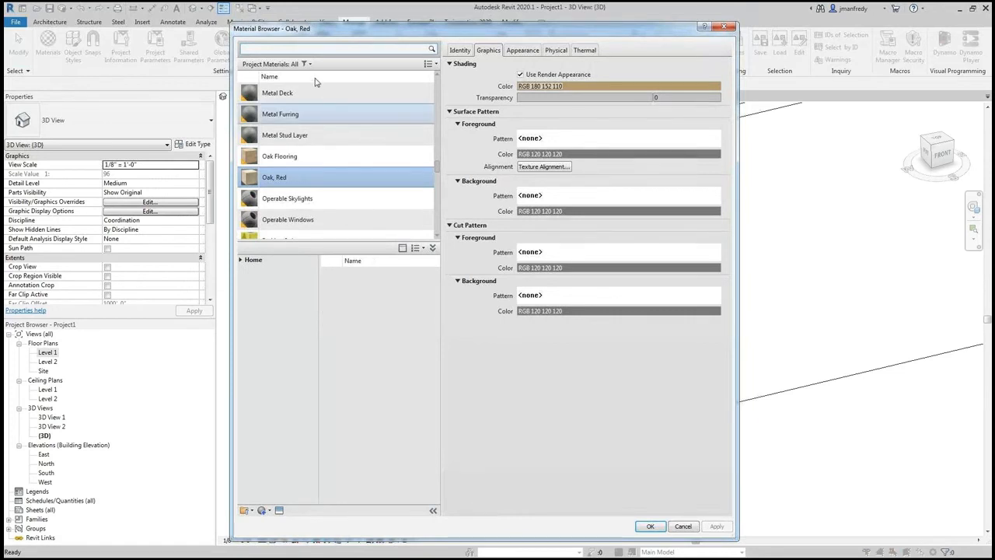
left_click(342, 48)
type("WOOD")
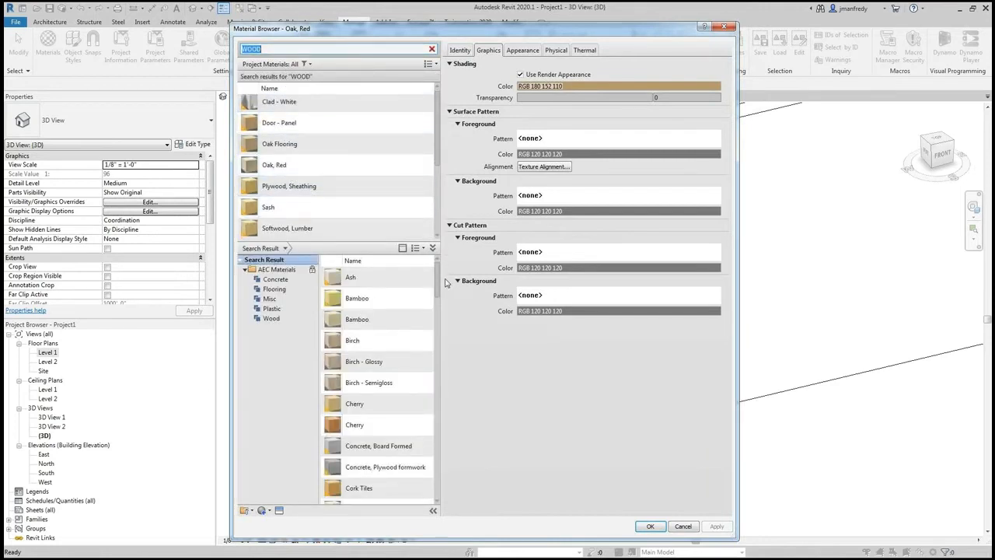
left_click_drag(438, 280, 464, 279)
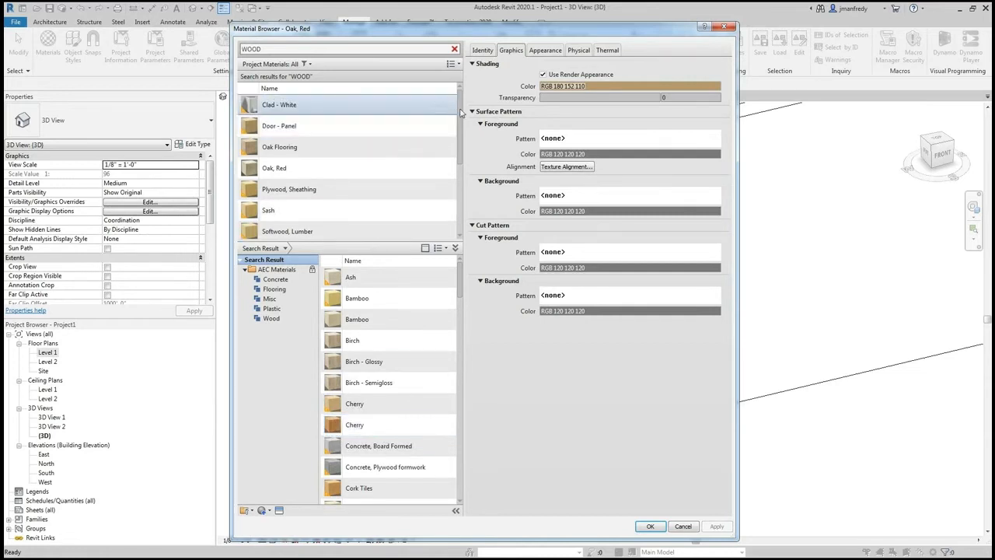
mouse_move(459, 115)
left_mouse_down()
mouse_move(459, 130)
mouse_move(459, 115)
left_mouse_up()
Step: Duplicate the Oak, Red project material
left_click(334, 165)
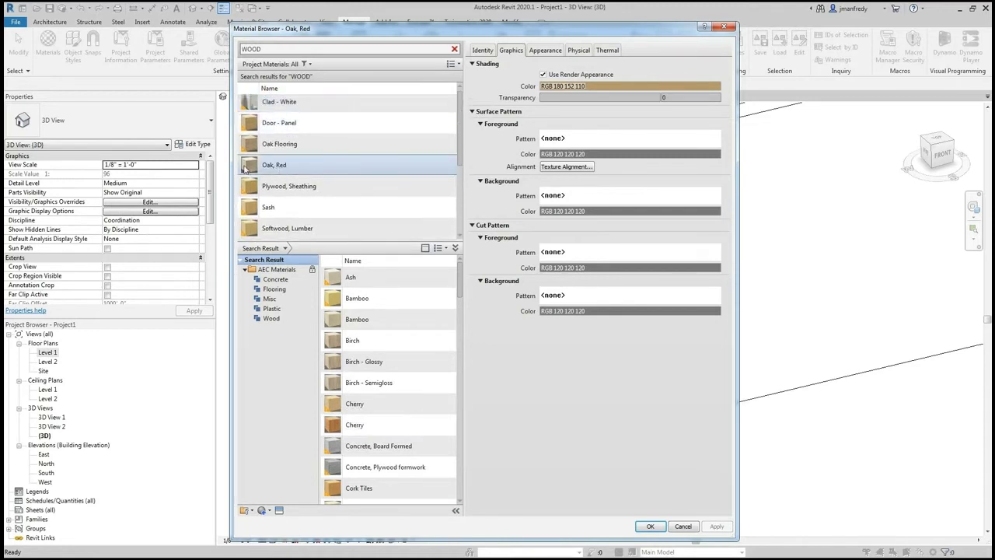
right_click(292, 171)
left_click(317, 186)
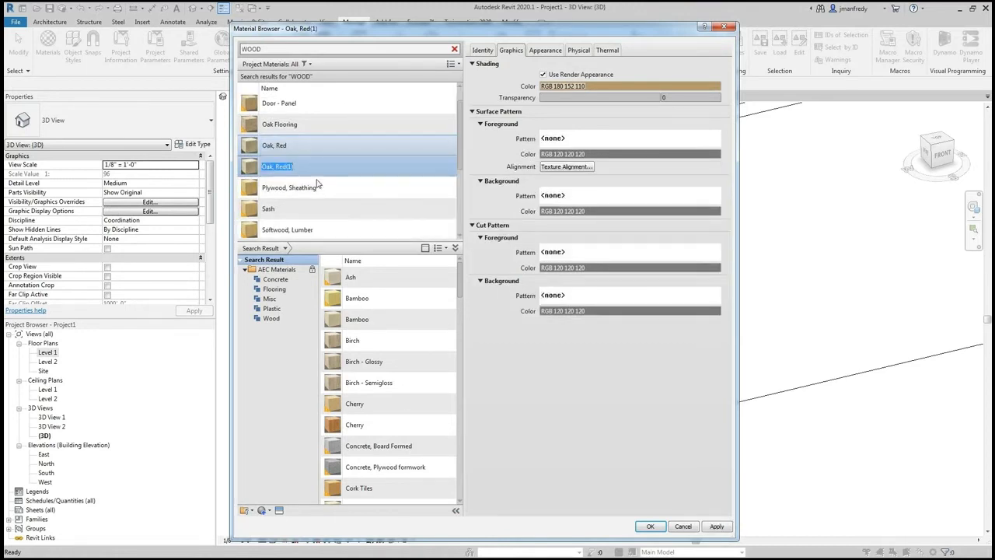
Step: Rename the duplicated oak material as JM PORTA_WOOD
left_click(288, 166)
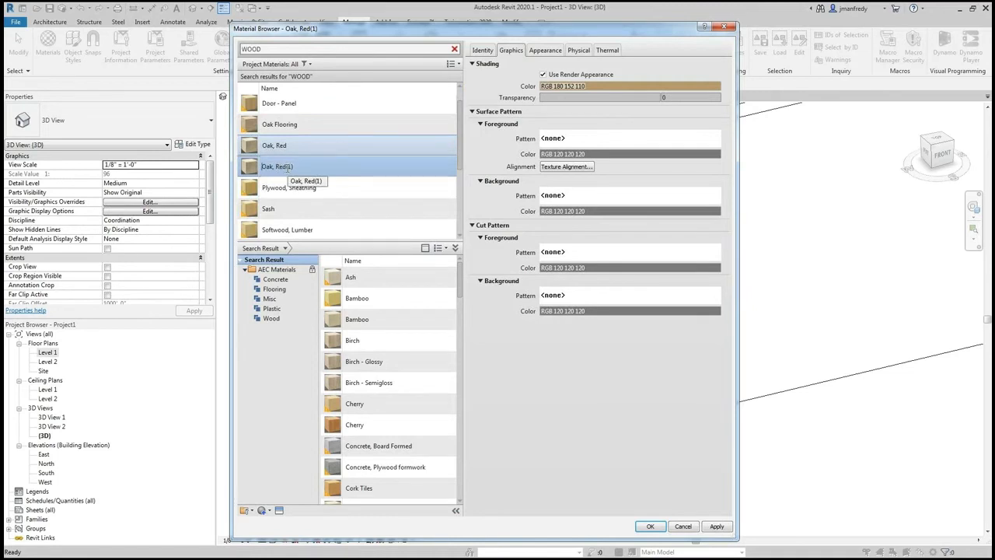
type("JM ")
type("PORT ")
type("-")
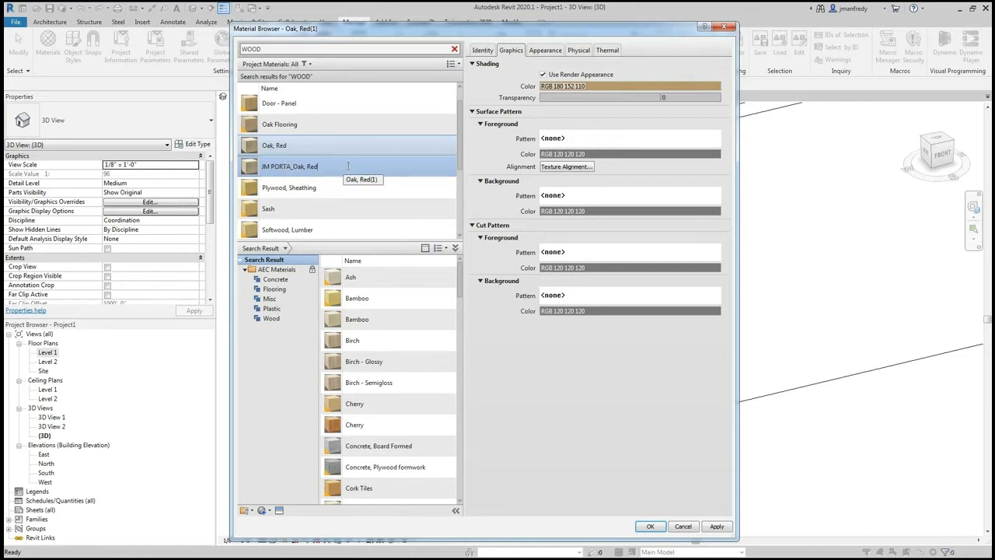
key("shift+Left")
key("shift+Left")
key("shift+Left")
key("shift+Left")
key("shift+Left")
key("shift+Left")
key("shift+Left")
key("shift+Left")
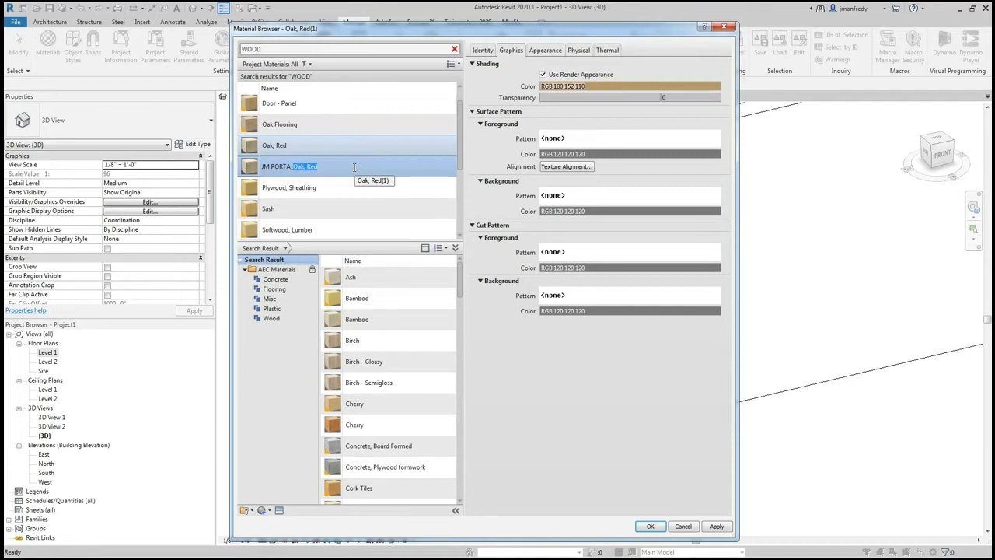
type("WOOD")
key("Return")
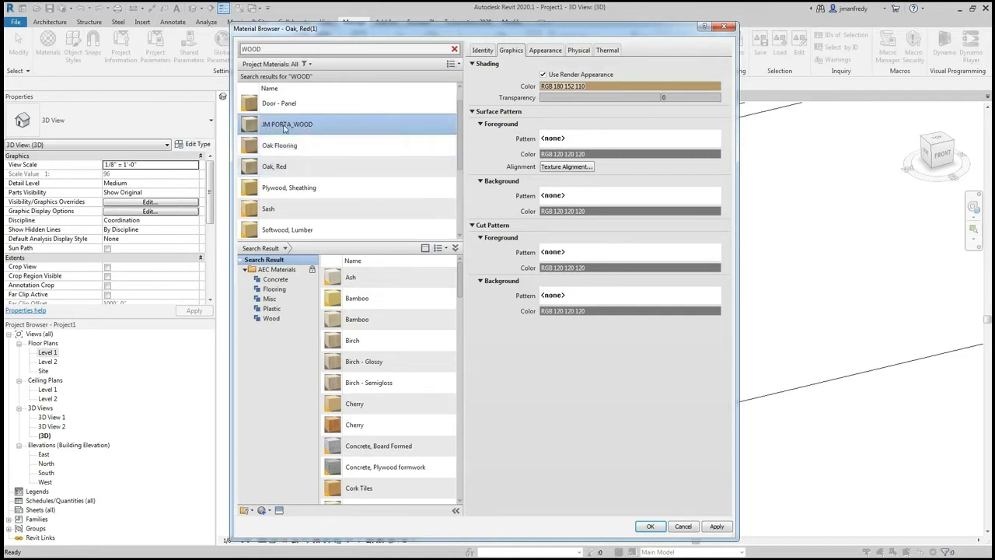
Step: Duplicate the JM PORTA_WOOD appearance asset and replace its main image with PORTA_IMAGE_DIFFUSE.jpg from the ERASE folder
left_click(550, 50)
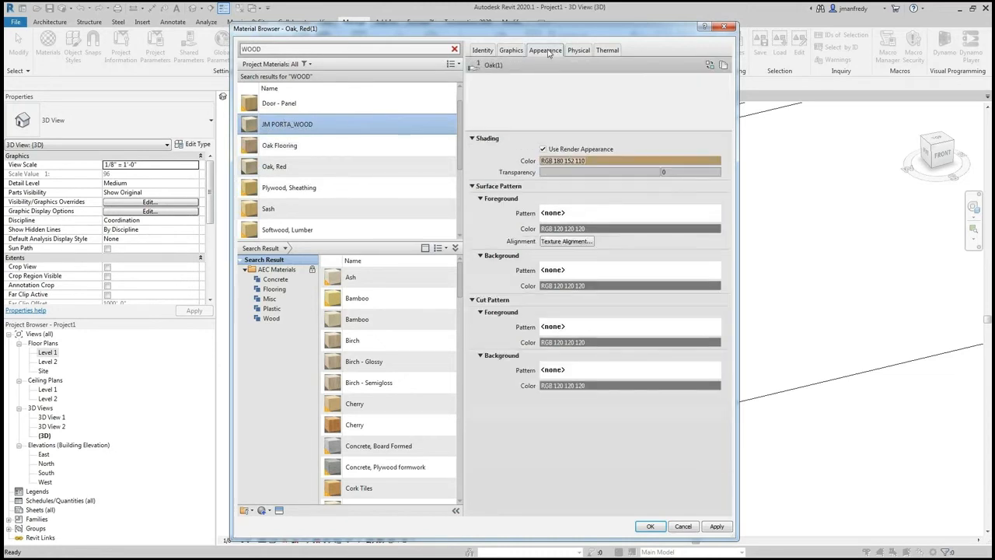
left_click(723, 66)
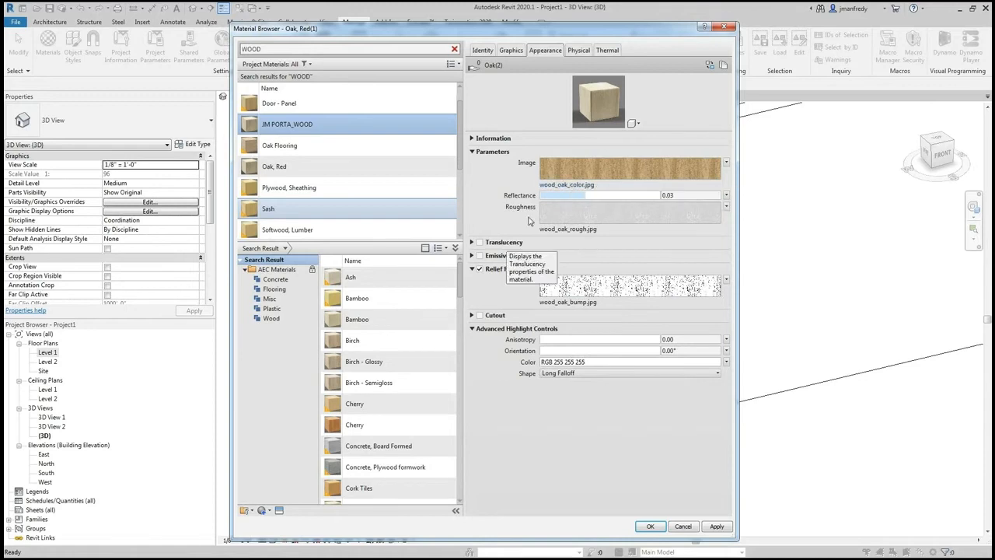
left_click(577, 185)
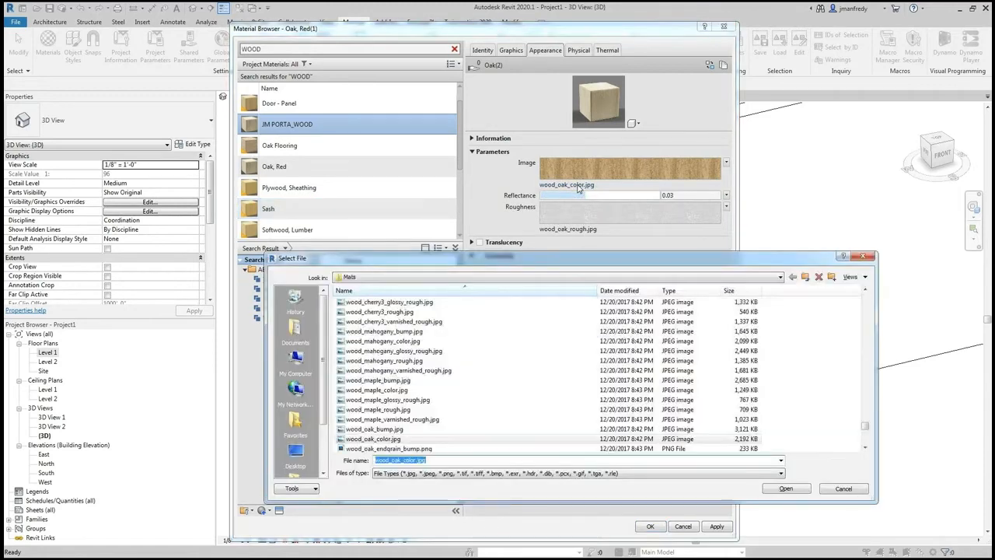
left_click_drag(565, 259, 994, 216)
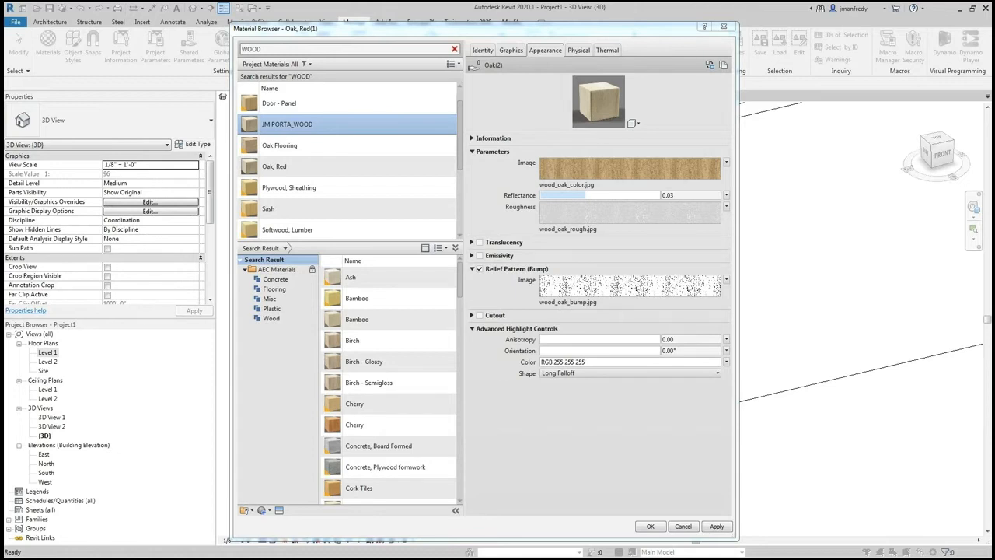
left_click_drag(532, 163, 435, 144)
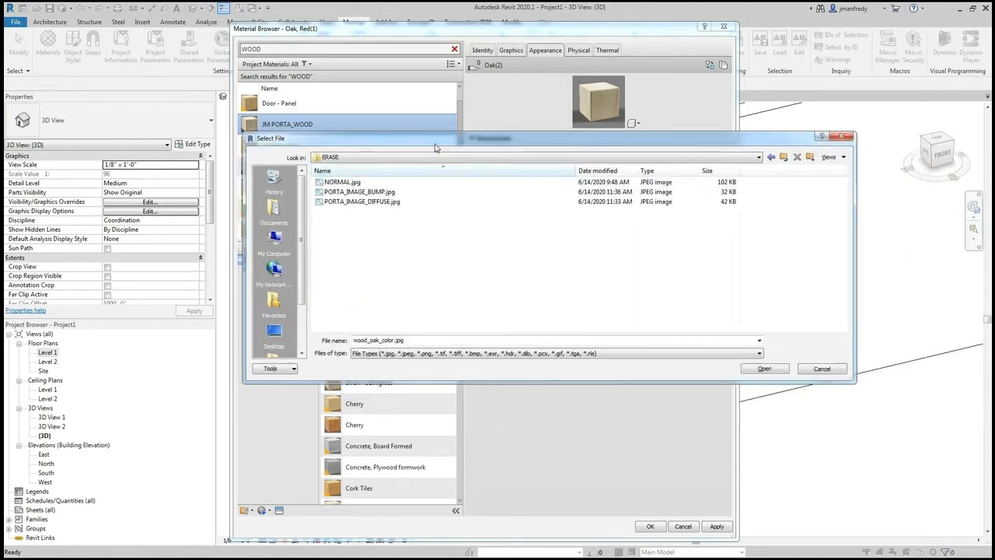
left_click(371, 203)
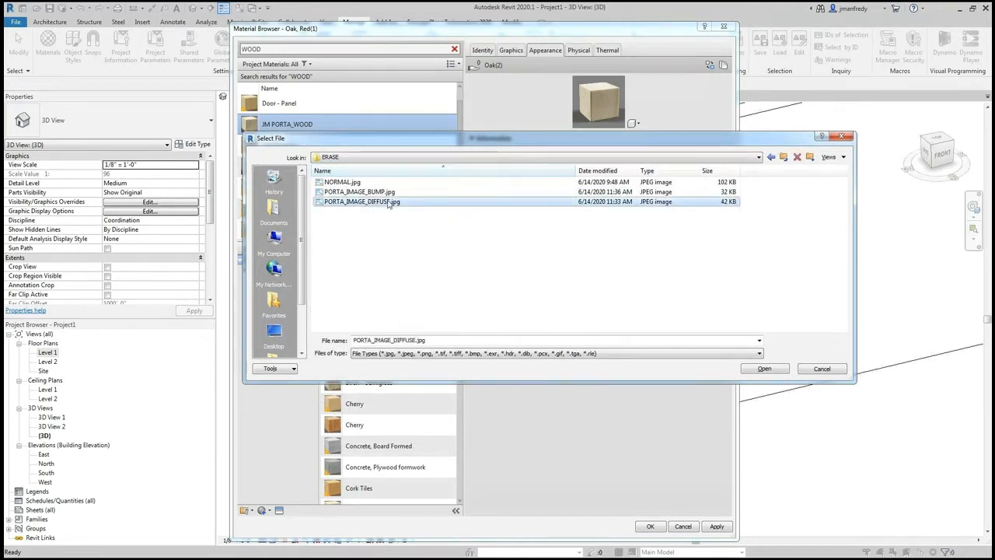
left_click_drag(540, 143, 519, 217)
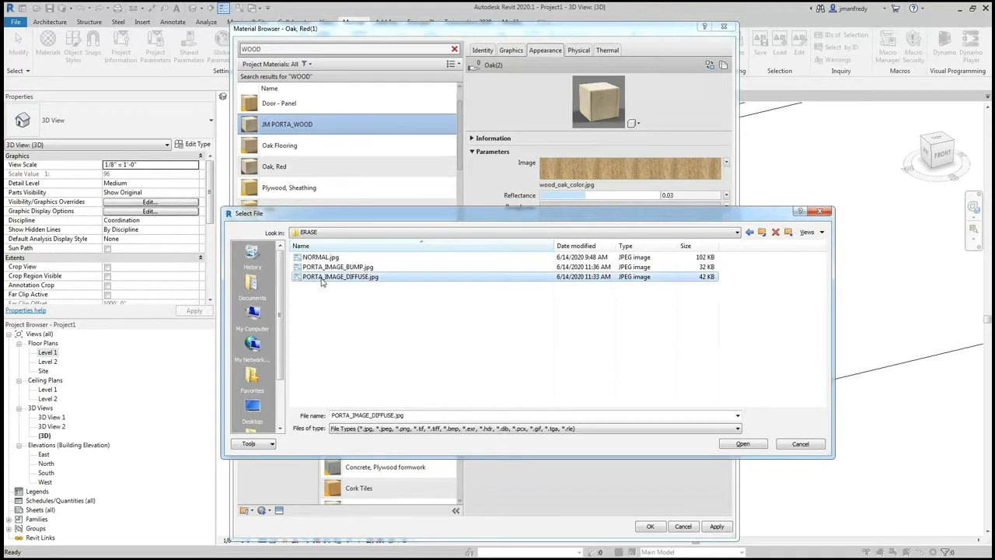
left_click(741, 443)
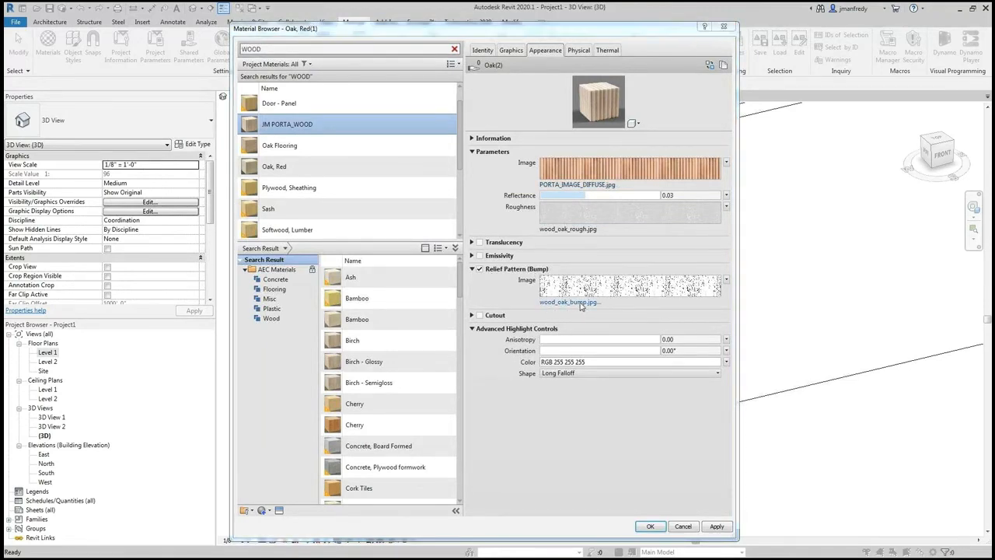
Step: Replace the relief pattern (bump) image with PORTA_IMAGE_BUMP.jpg from the ERASE folder
left_click(580, 307)
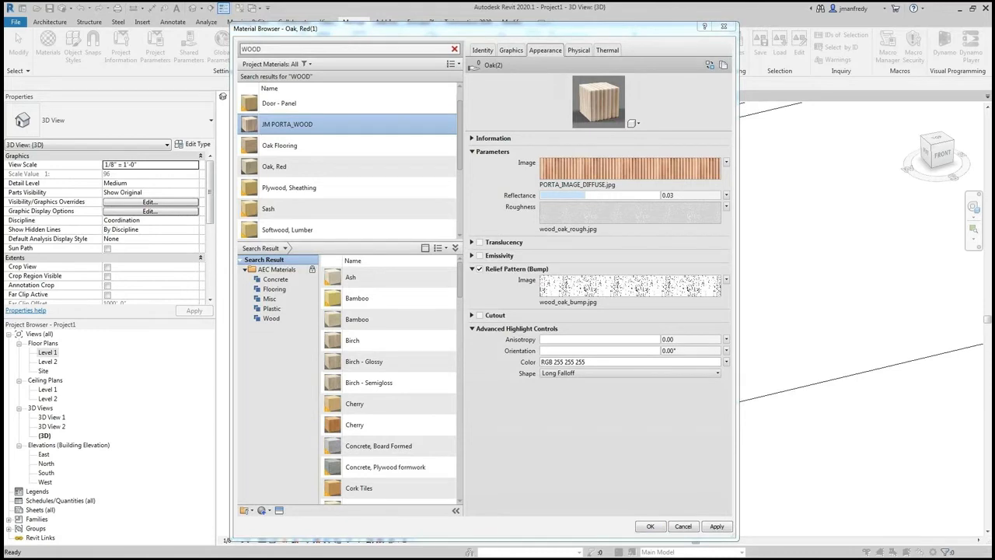
left_click(629, 286)
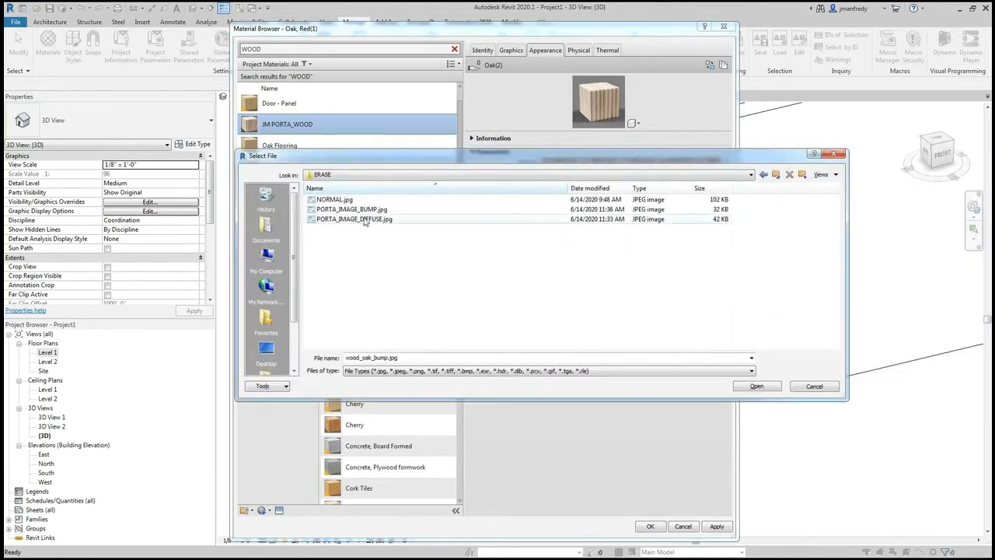
left_click(326, 210)
double_click(354, 210)
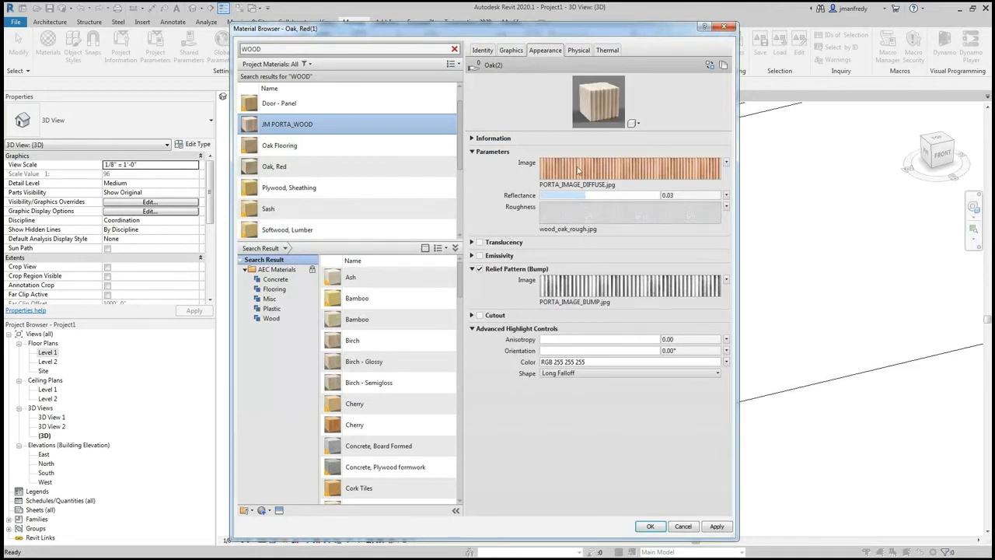
Step: Set the diffuse image's sample width to 26 inches (2'-2") in the Texture Editor and accept the texture settings
mouse_move(577, 167)
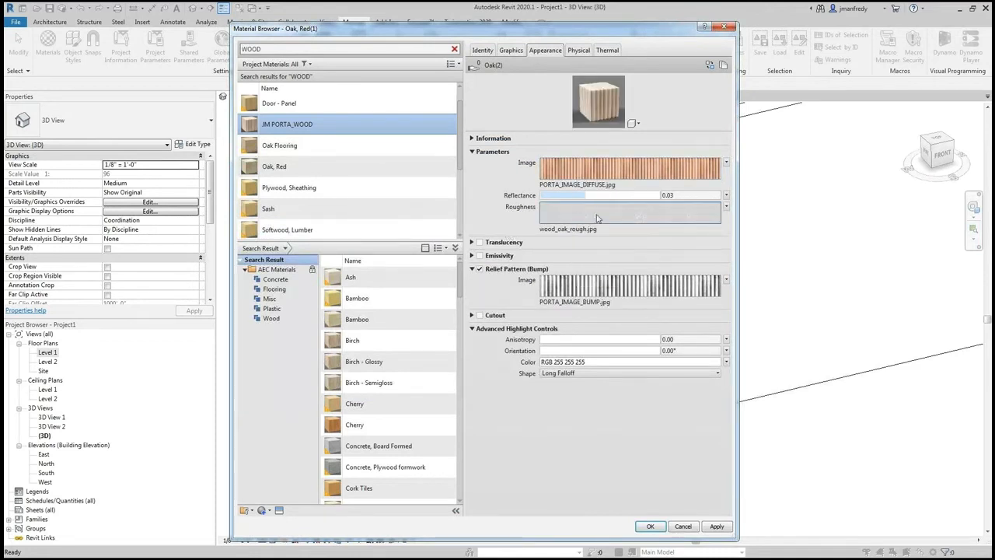
mouse_move(607, 215)
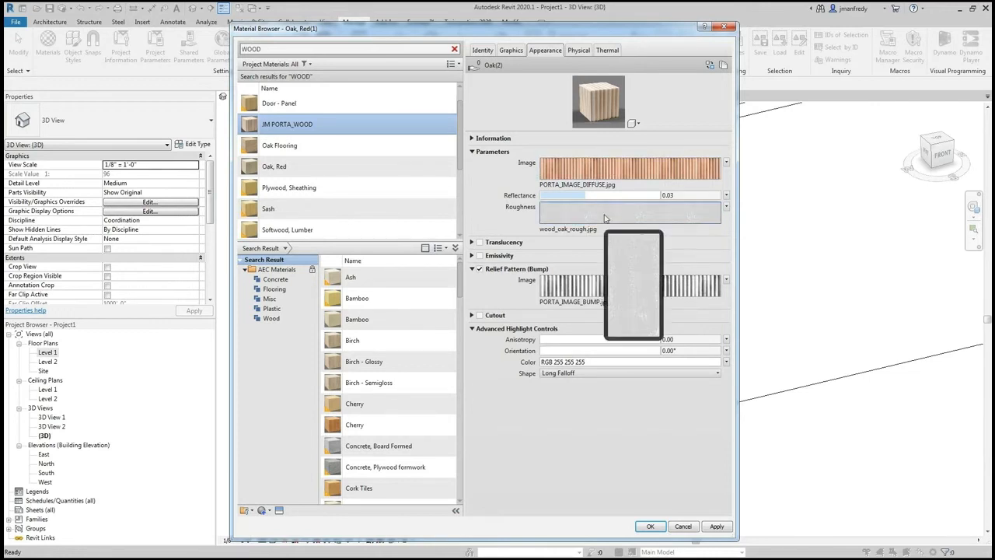
mouse_move(611, 170)
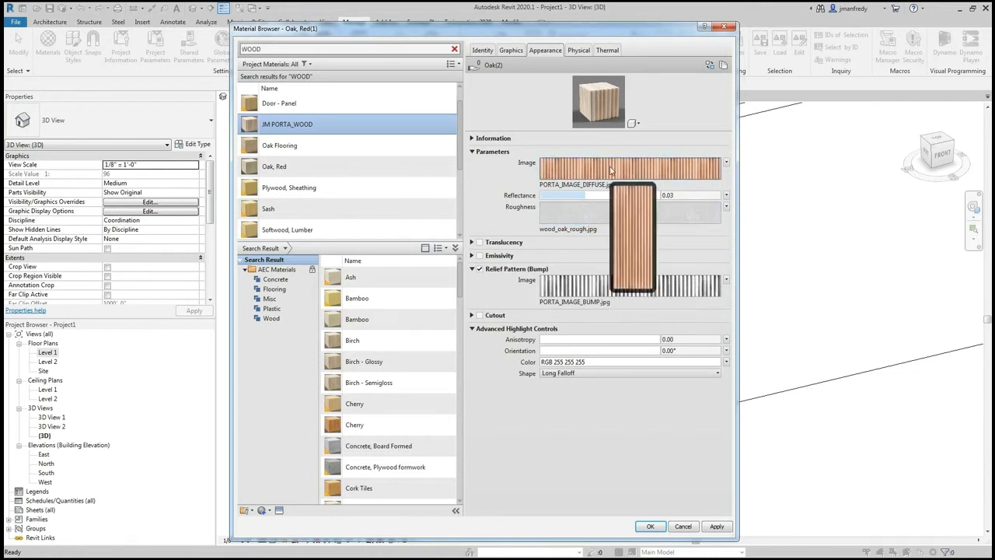
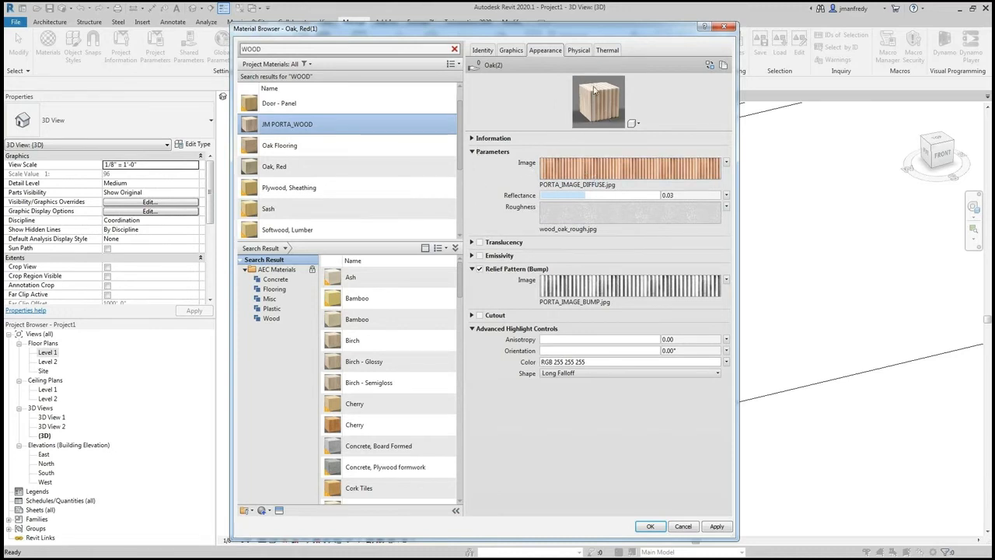
left_click(601, 171)
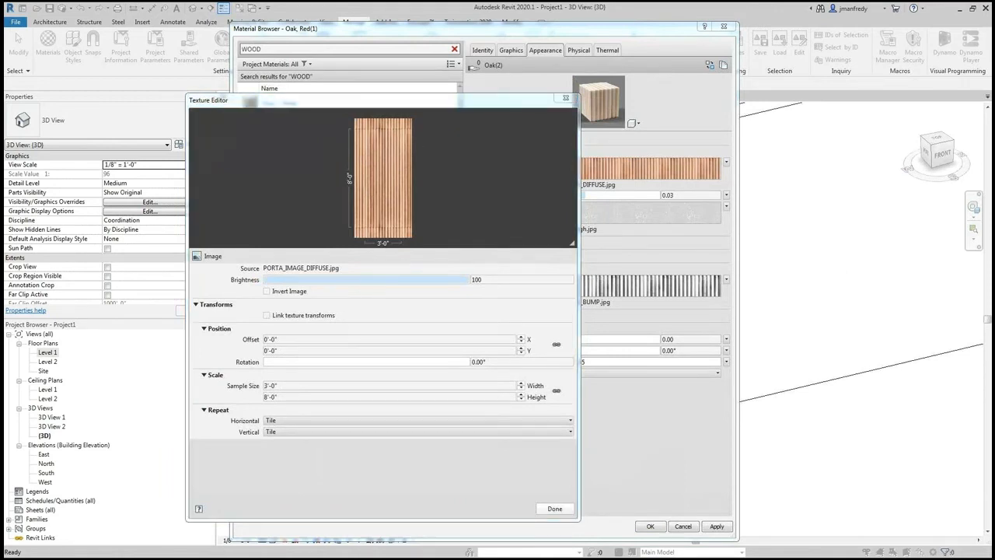
key("alt+Tab")
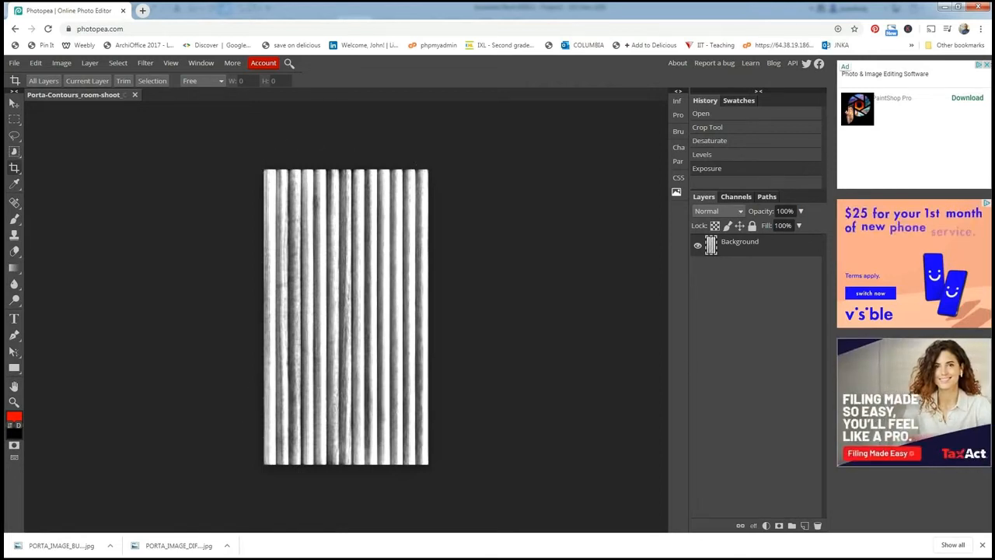
key("alt+Tab")
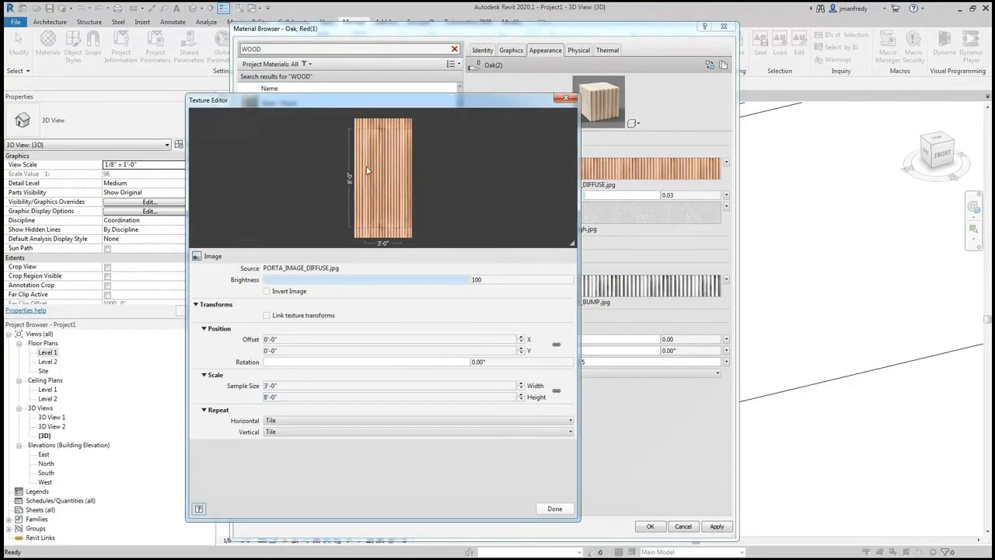
left_click(315, 384)
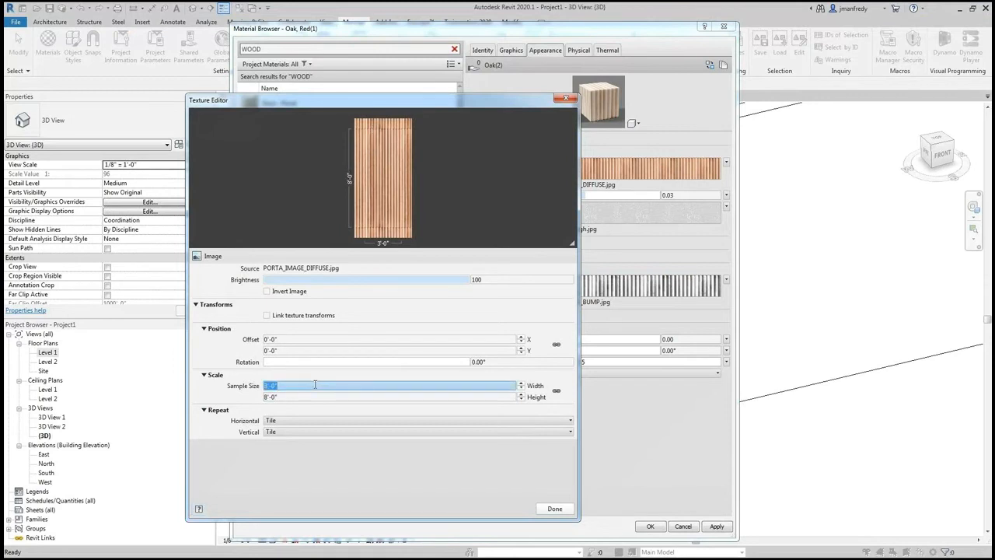
type("26")
key("Return")
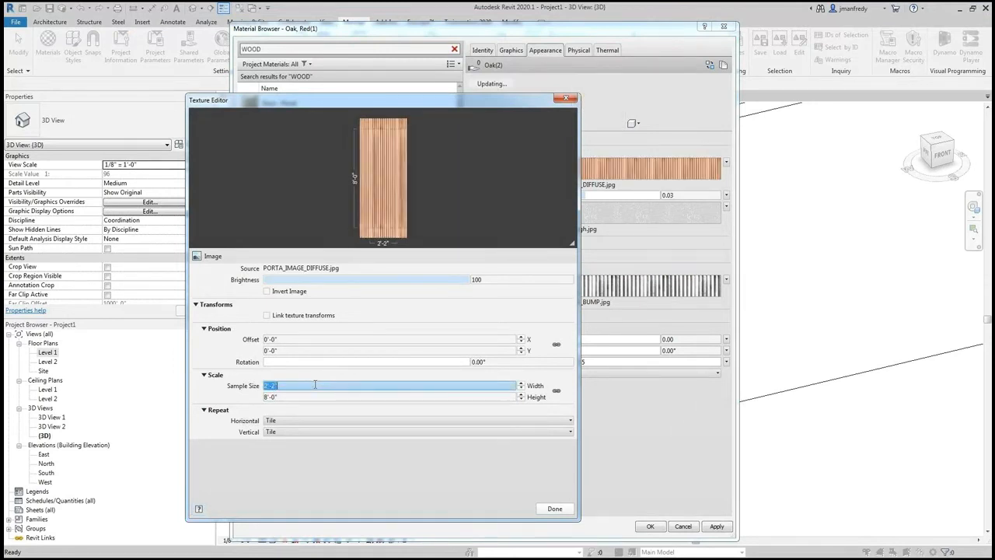
left_click(309, 397)
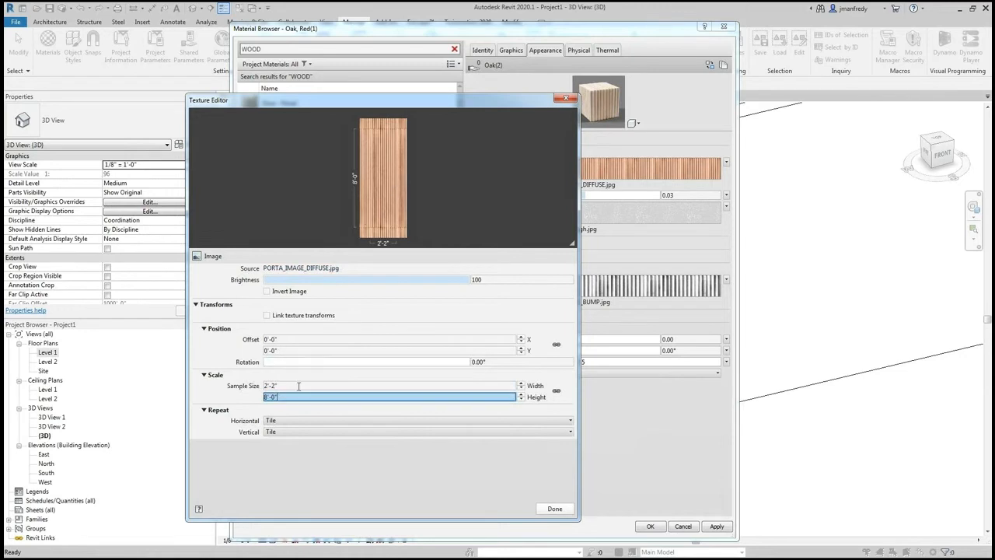
left_click(552, 510)
Step: Set the bump image's sample size to 2'-2" wide by 8'-0" high and accept the texture settings
left_click(600, 287)
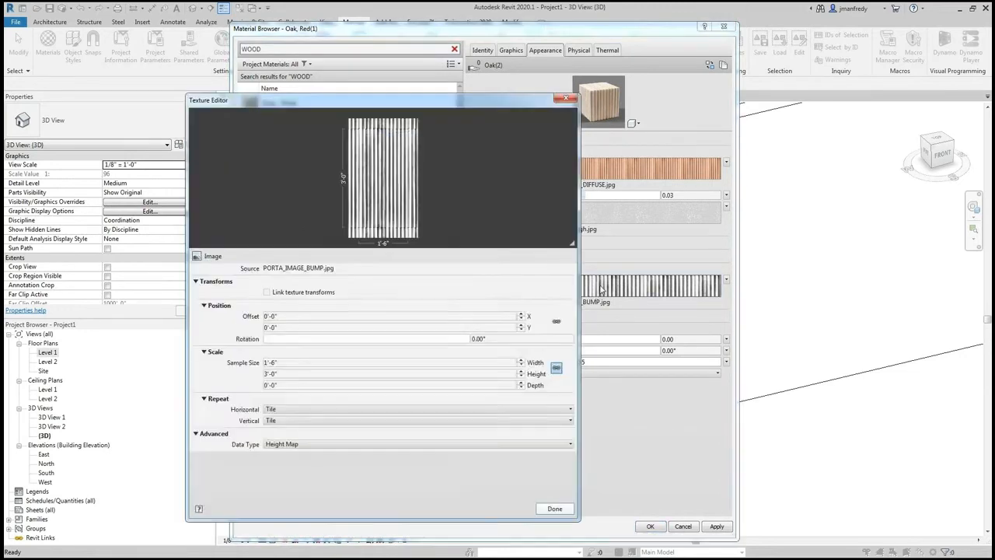
left_click(303, 361)
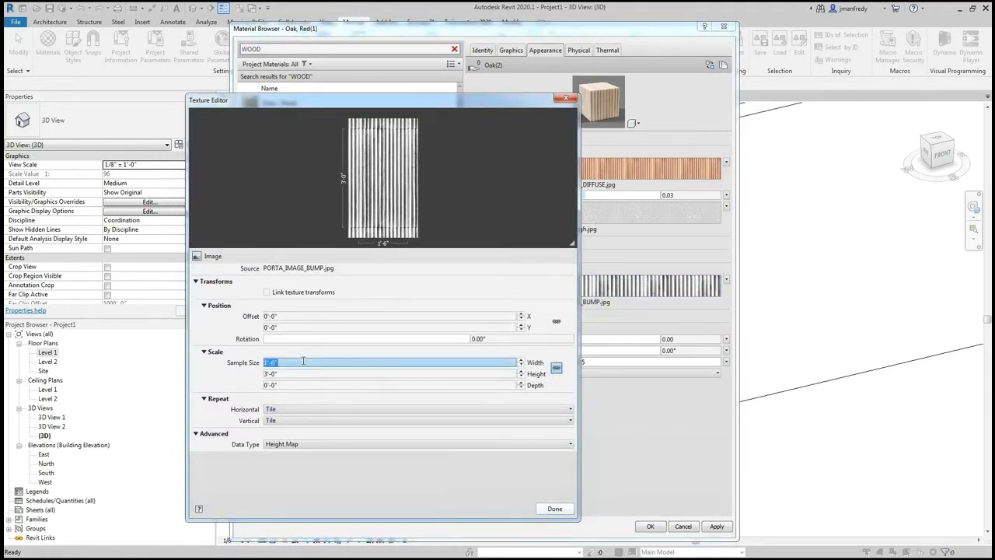
type("2'2")
key("Return")
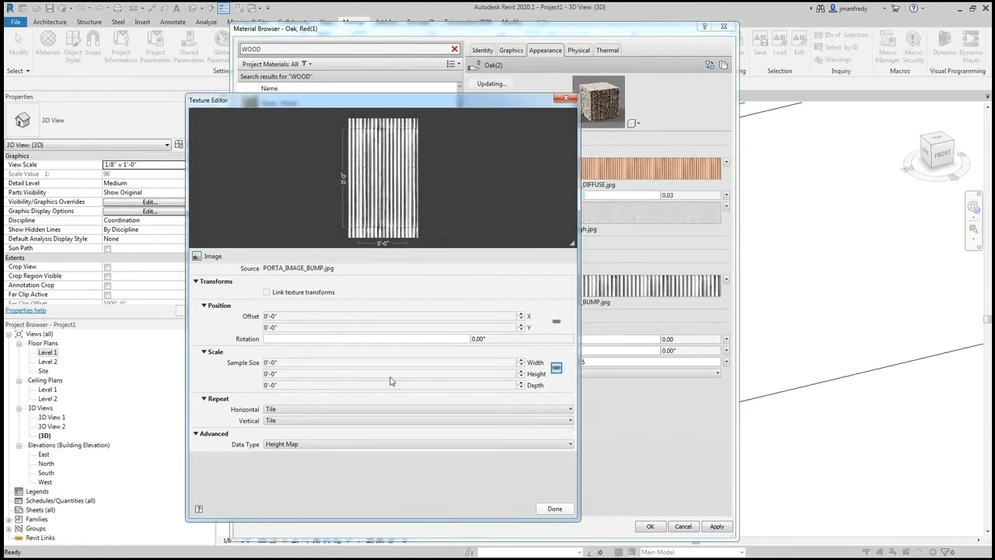
left_click(306, 362)
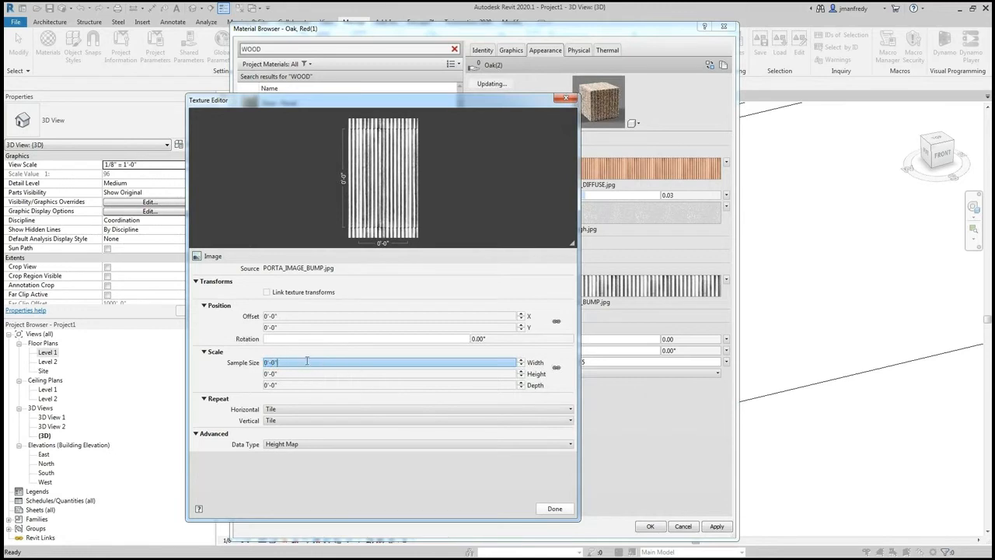
type("2")
key("Return")
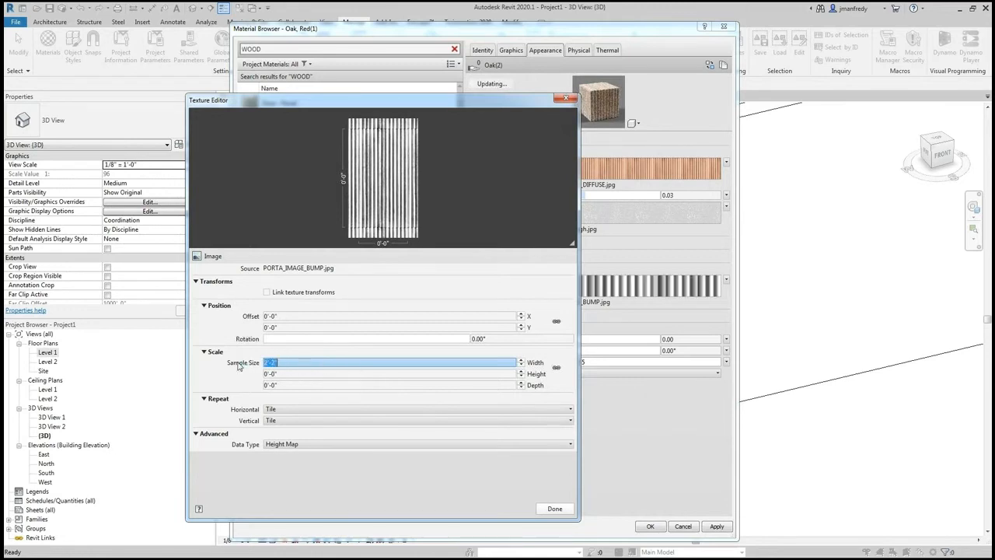
key("Tab")
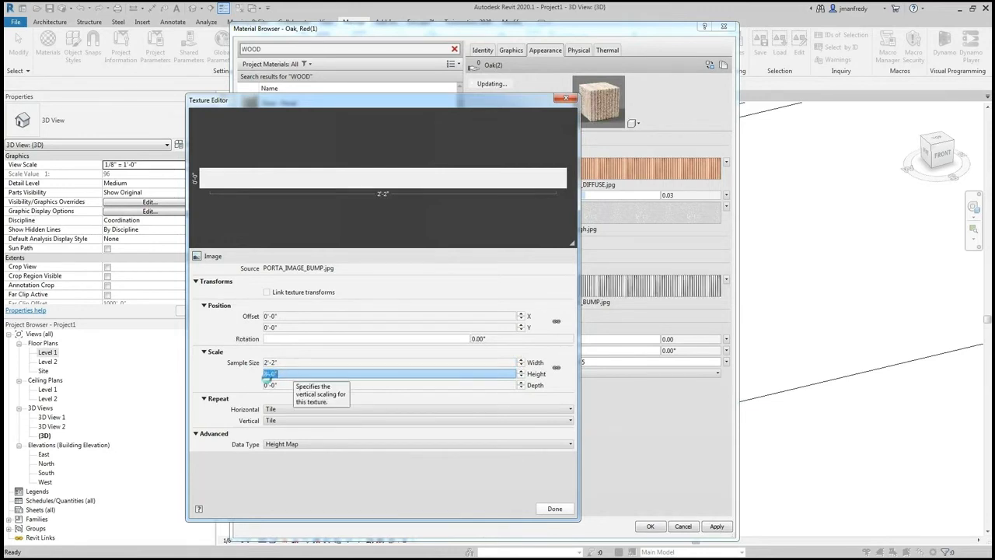
type("8")
key("Return")
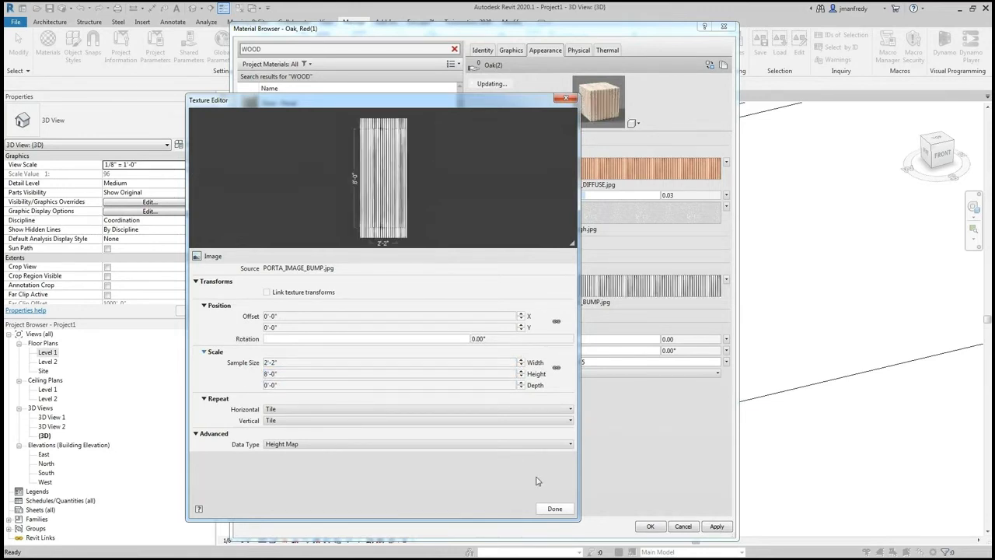
left_click(549, 510)
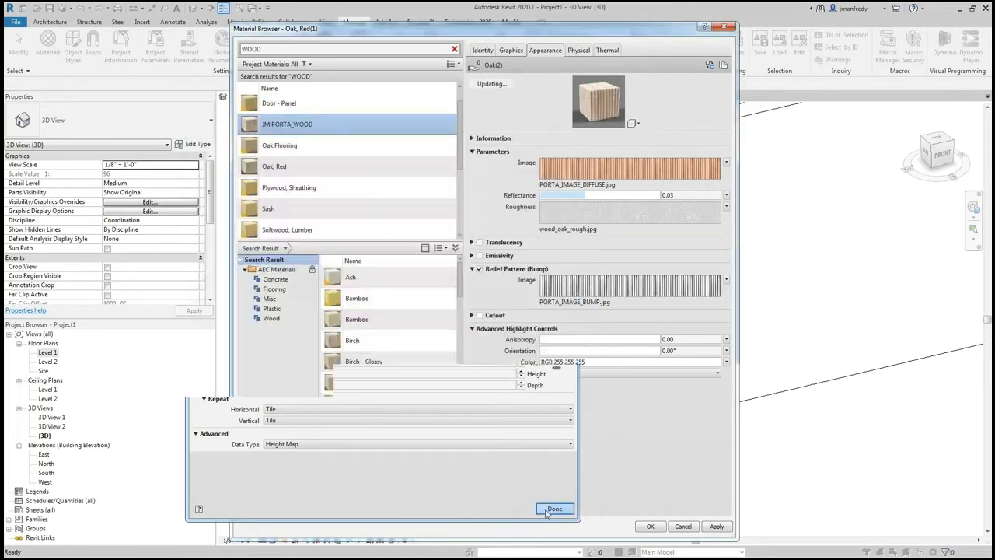
Step: Set the roughness image's sample size to 26 inches wide by 8 feet high with unlinked proportions, and save the material
left_click(588, 216)
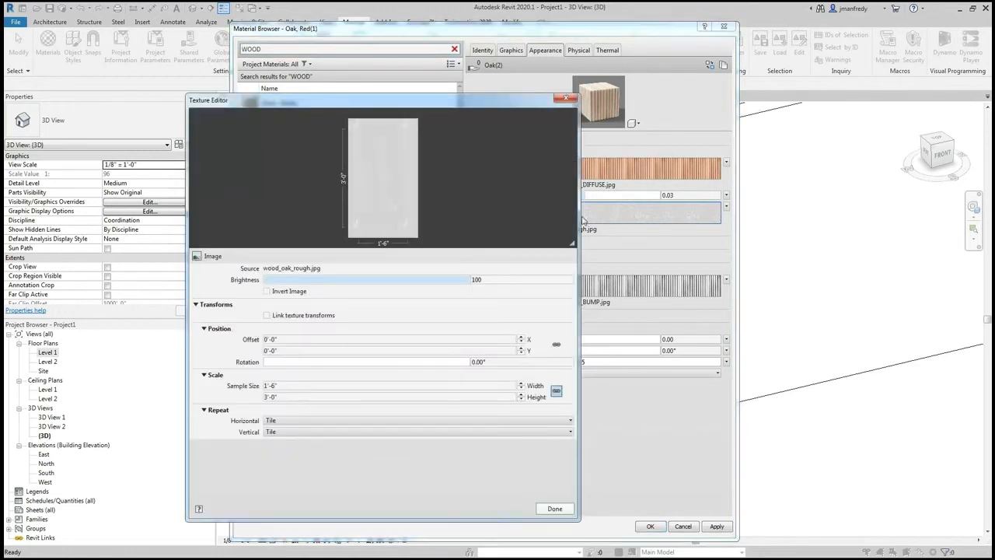
left_click(311, 384)
type("26")
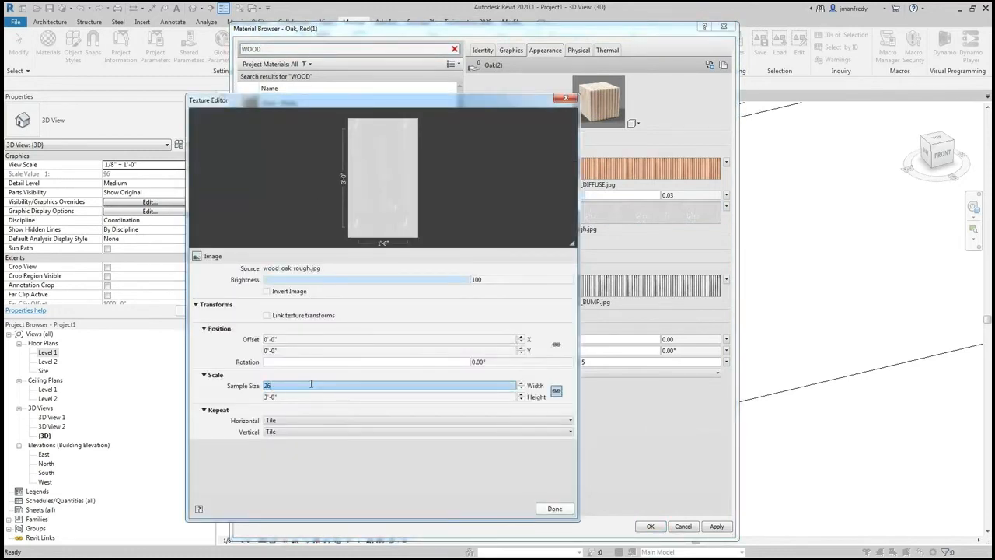
key("Return")
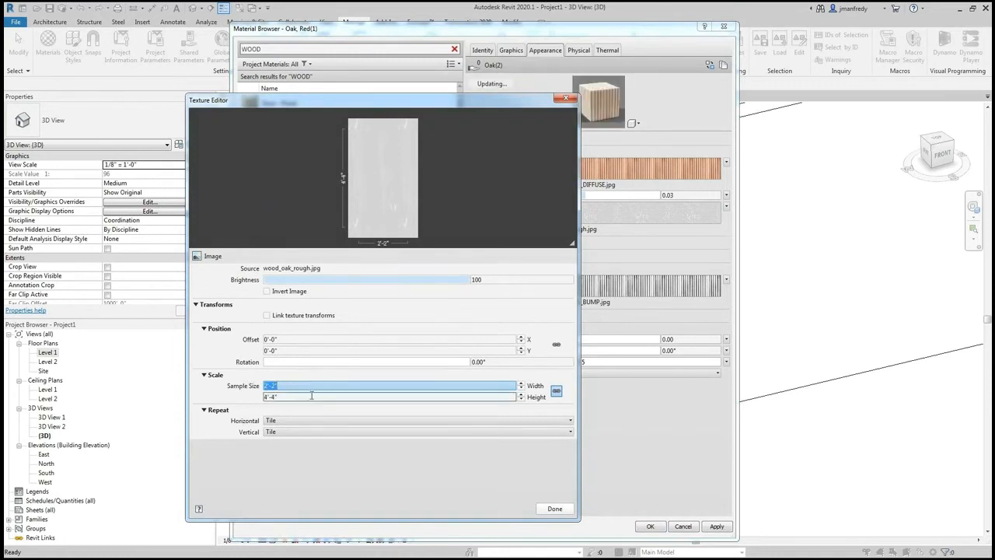
left_click(311, 396)
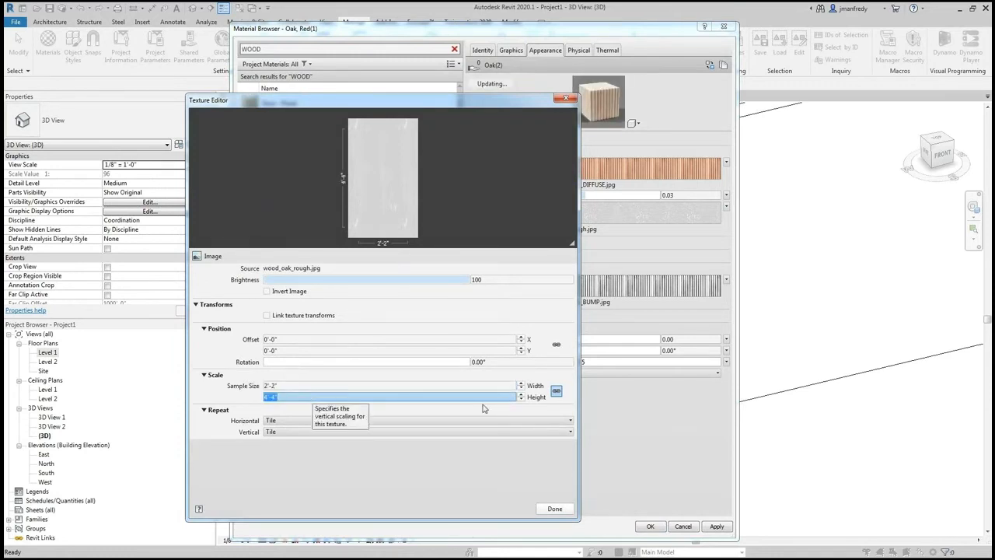
left_click(555, 395)
left_click(310, 397)
type("8")
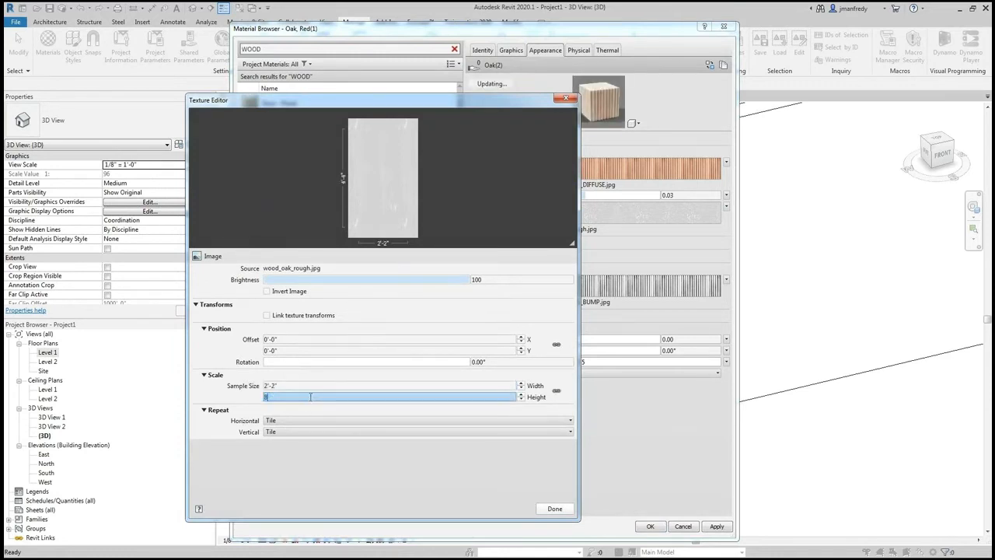
key("Return")
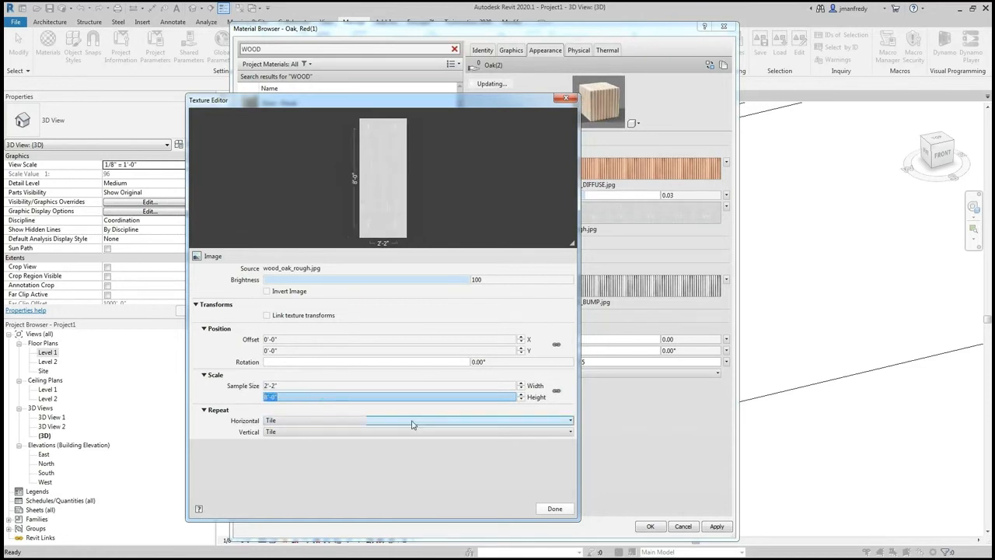
left_click(554, 508)
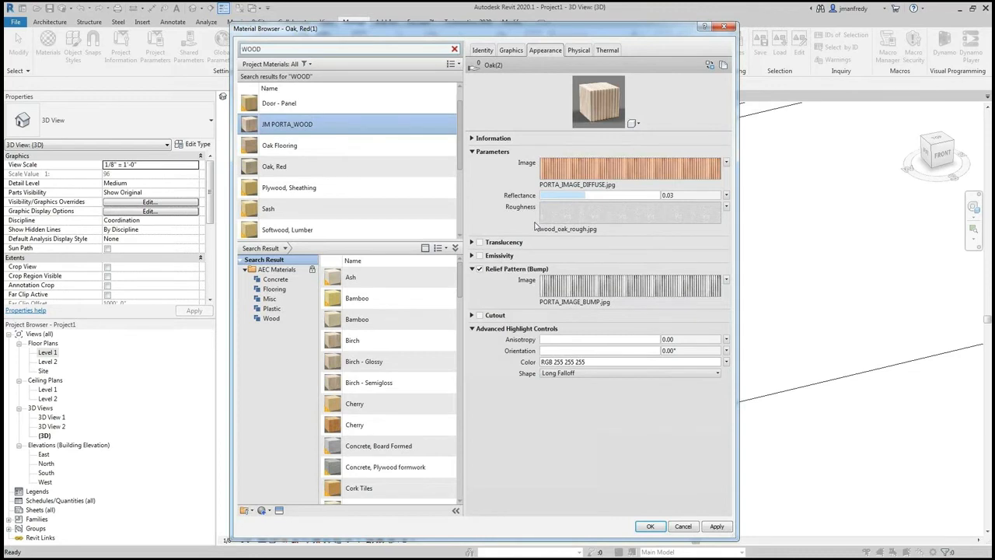
left_click(715, 526)
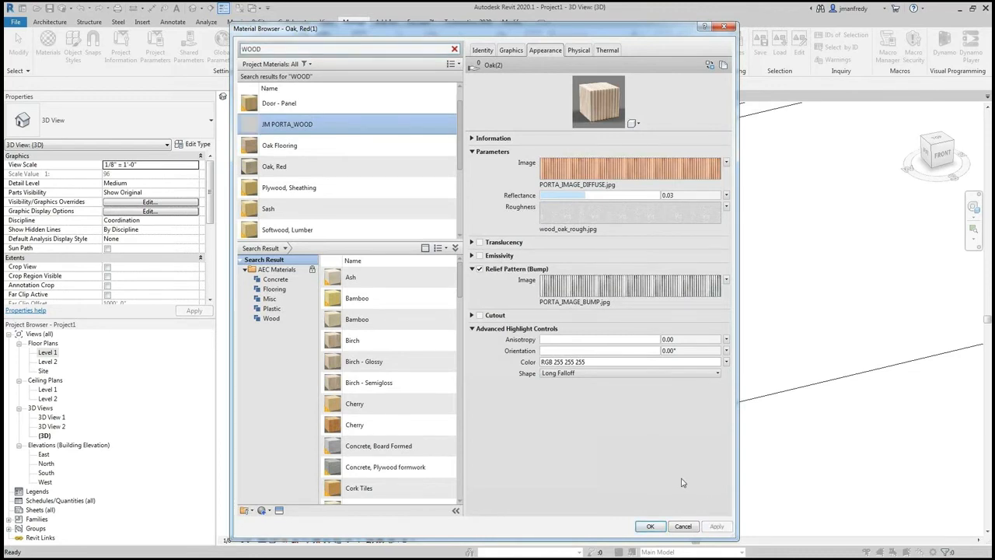
left_click(650, 526)
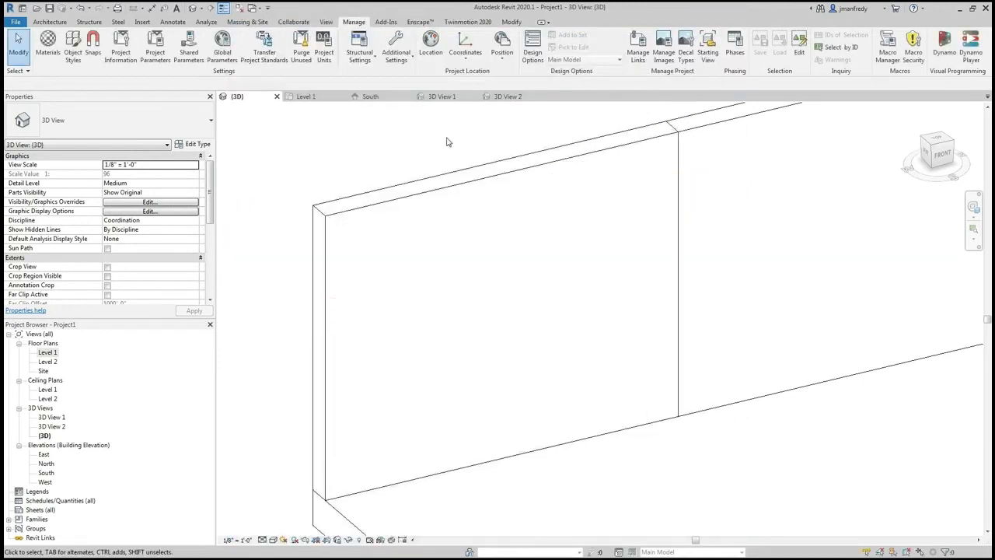
Step: Paint the front face of the end wall segment with JM PORTA_WOOD and display the 3D view as Realistic
left_click(512, 22)
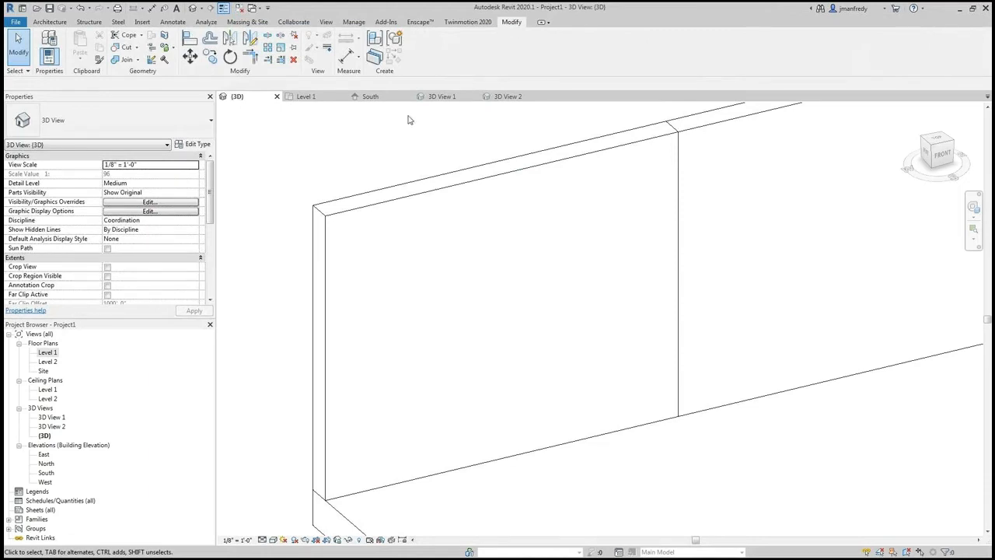
left_click(447, 244)
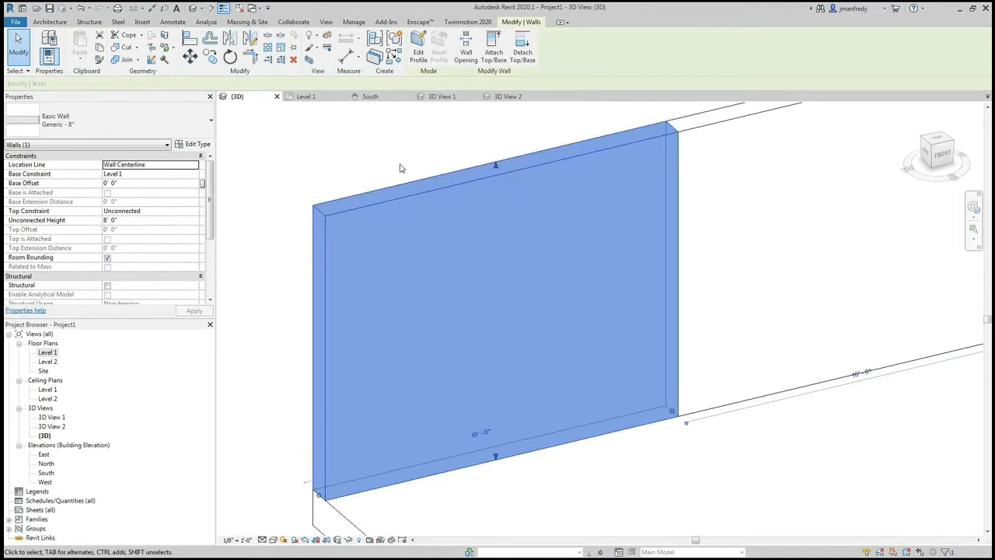
left_click(417, 135)
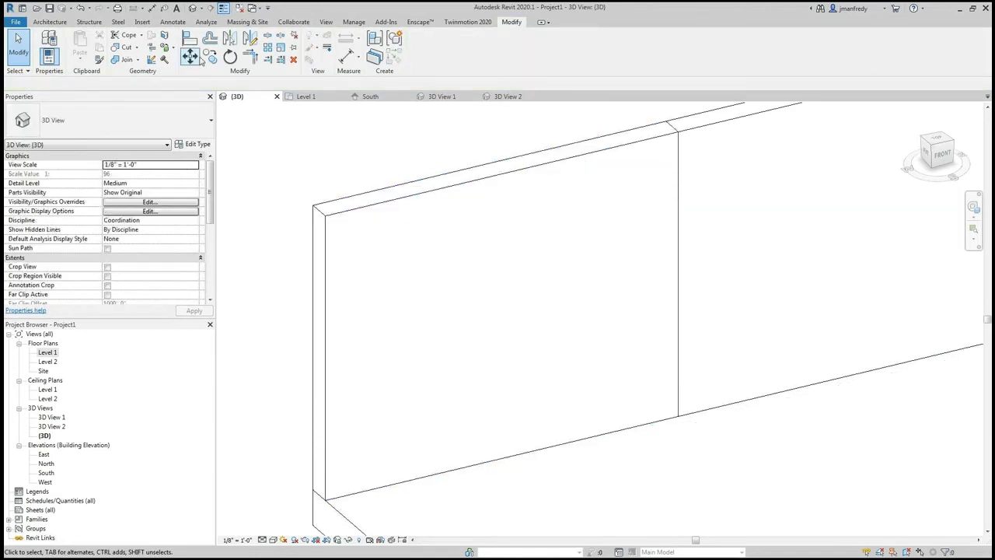
left_click(172, 47)
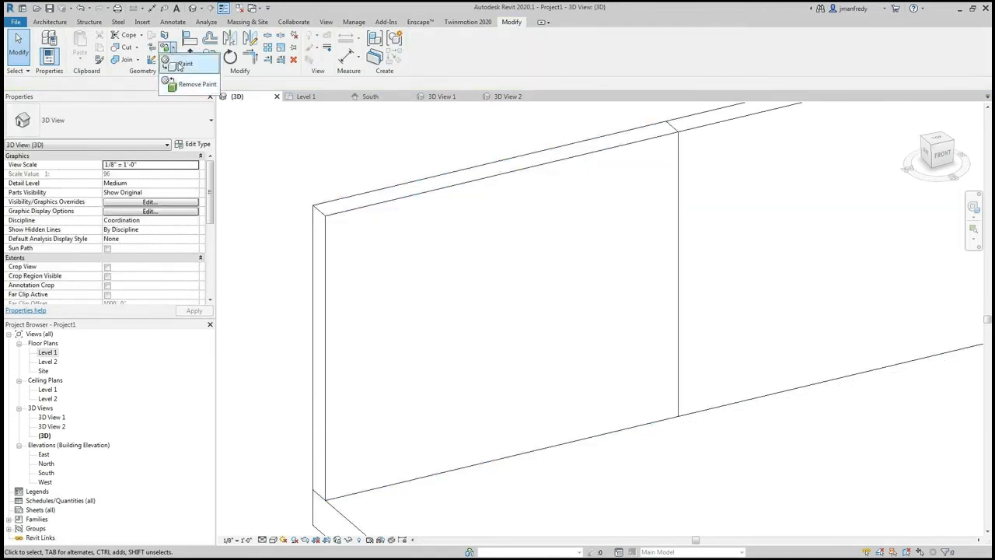
left_click(181, 63)
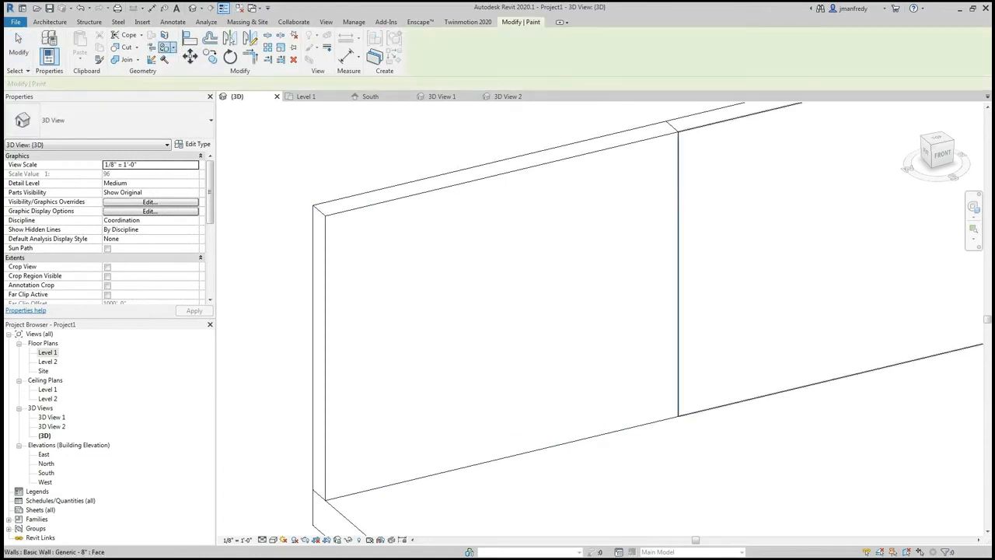
left_click(236, 142)
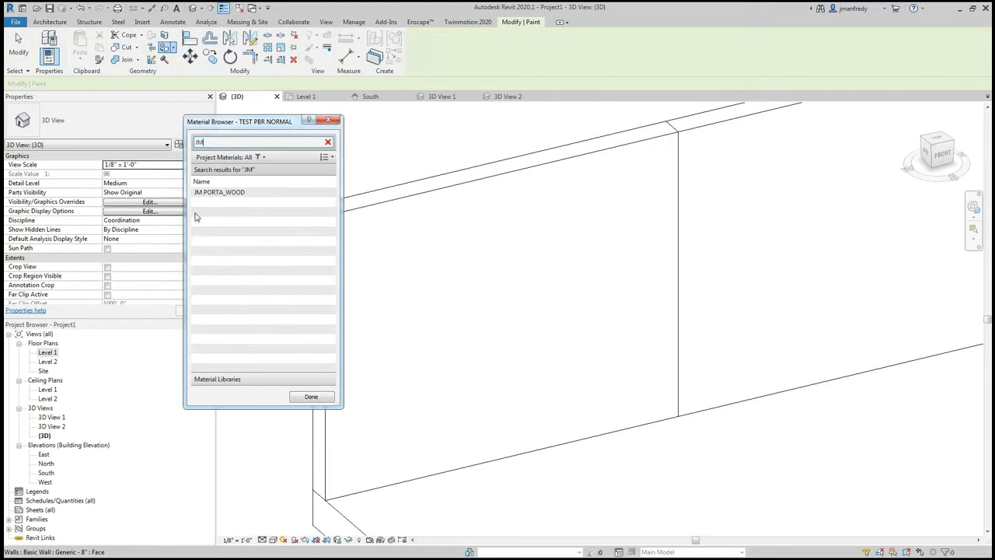
left_click(229, 193)
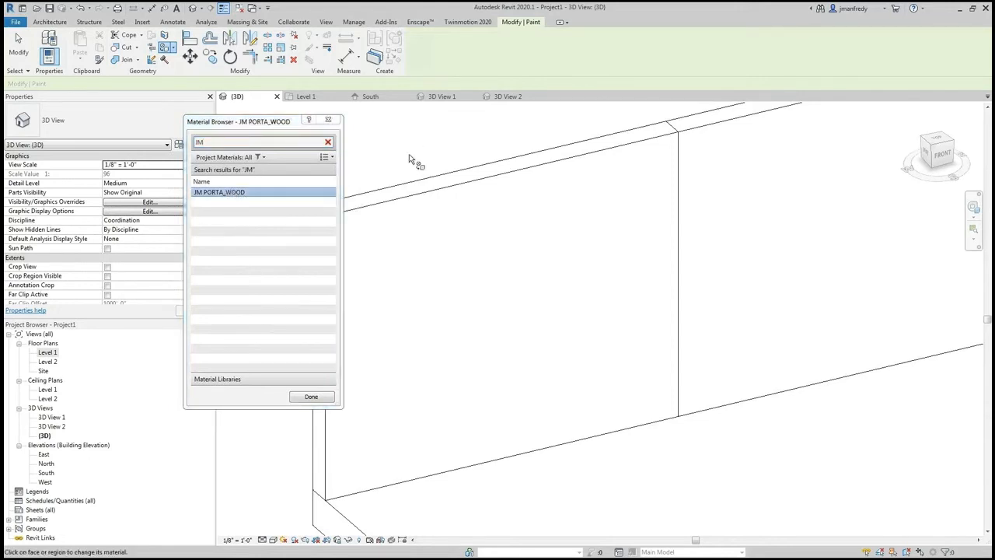
left_click(499, 229)
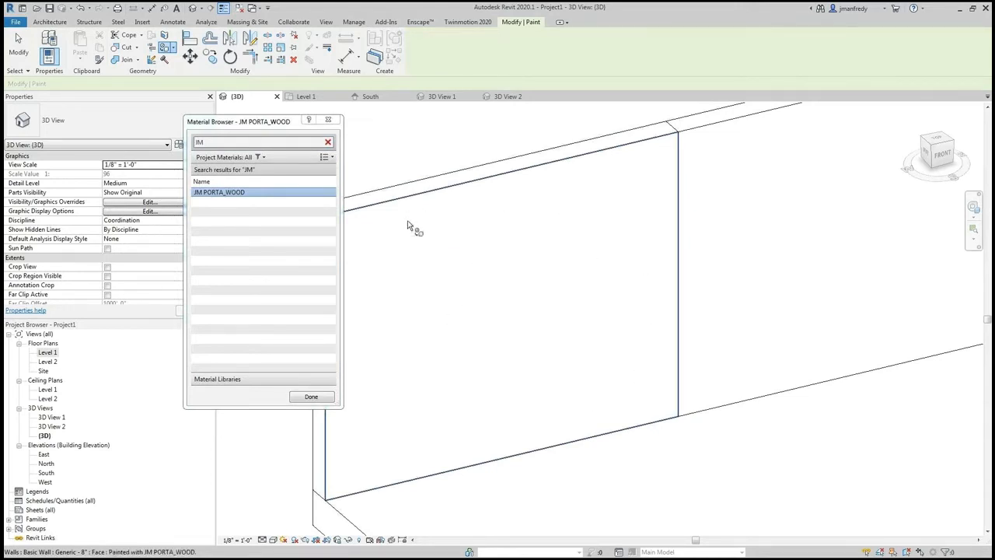
left_click(328, 120)
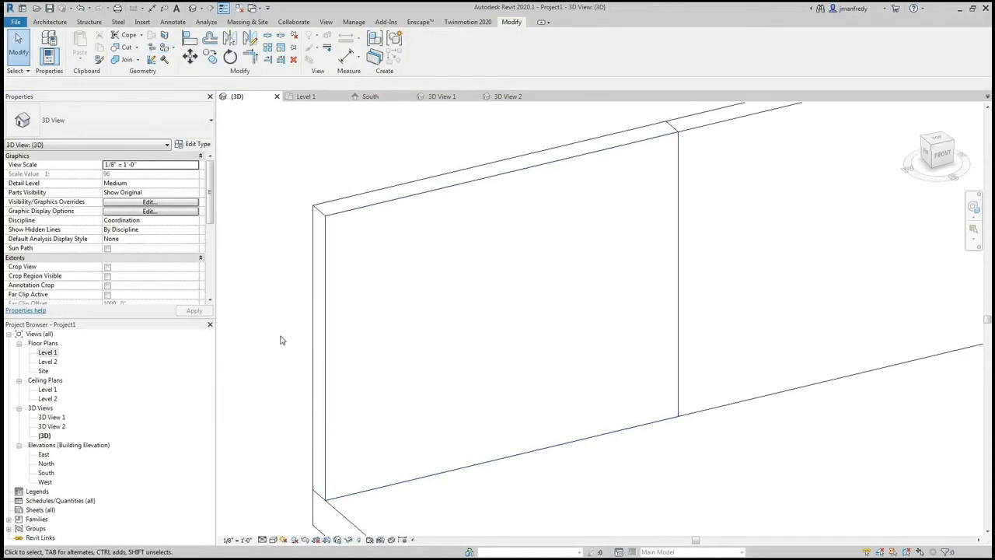
left_click(273, 540)
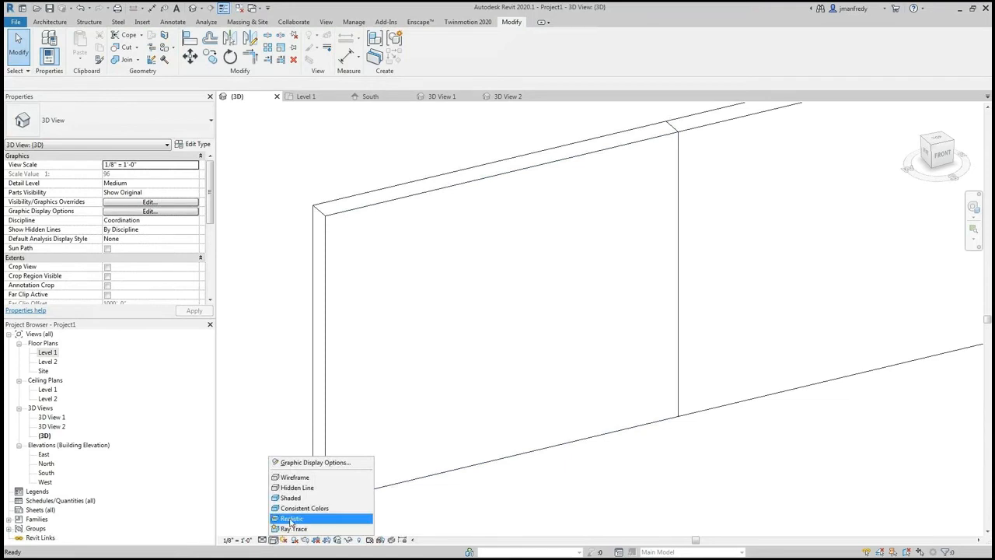
left_click(288, 518)
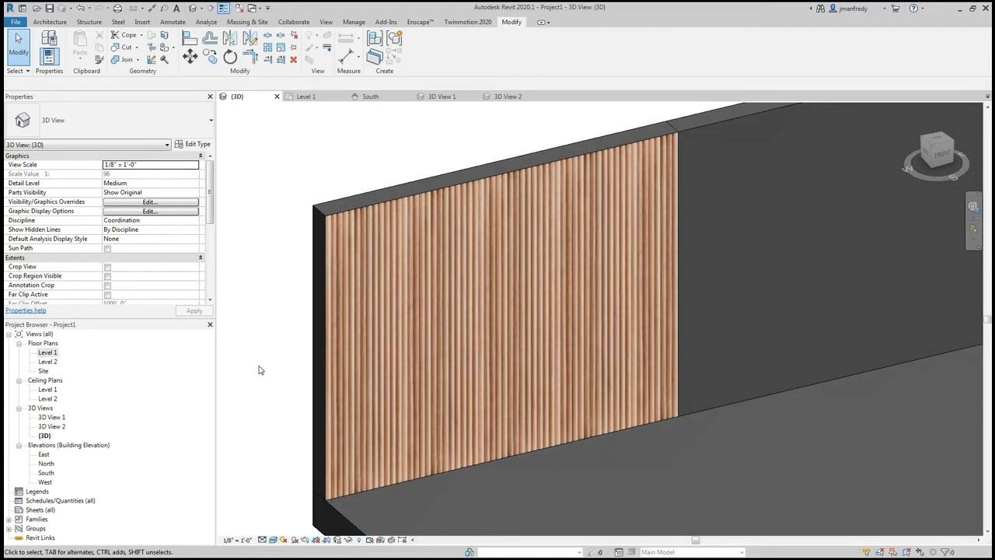
Step: Try a medium-quality rendering of 3D View 1, stop it before completion and close the rendering settings
double_click(56, 418)
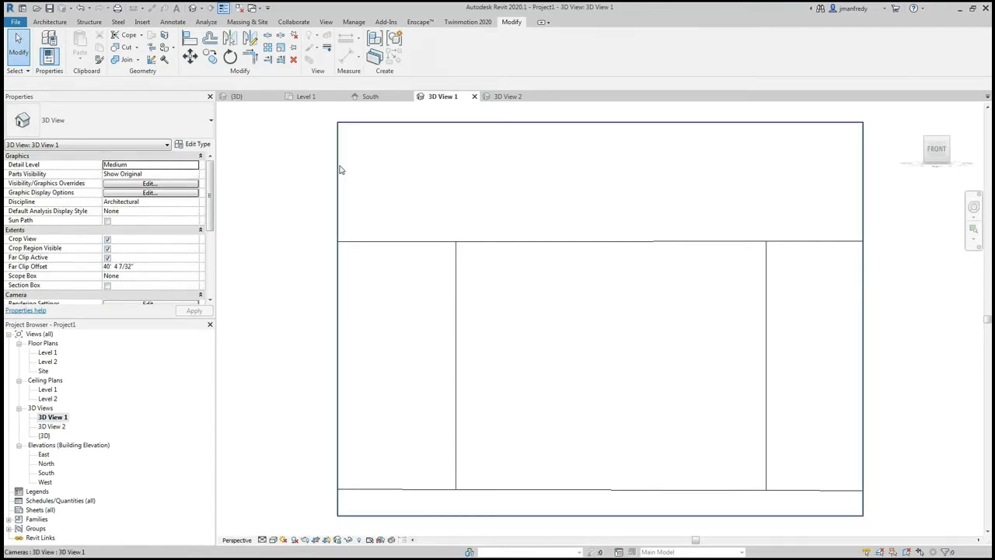
left_click(327, 22)
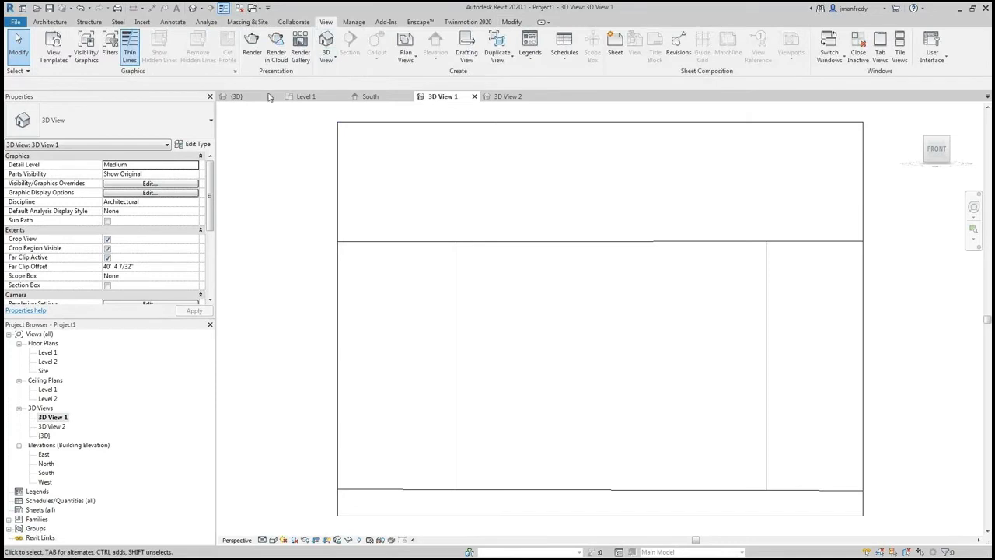
left_click(251, 47)
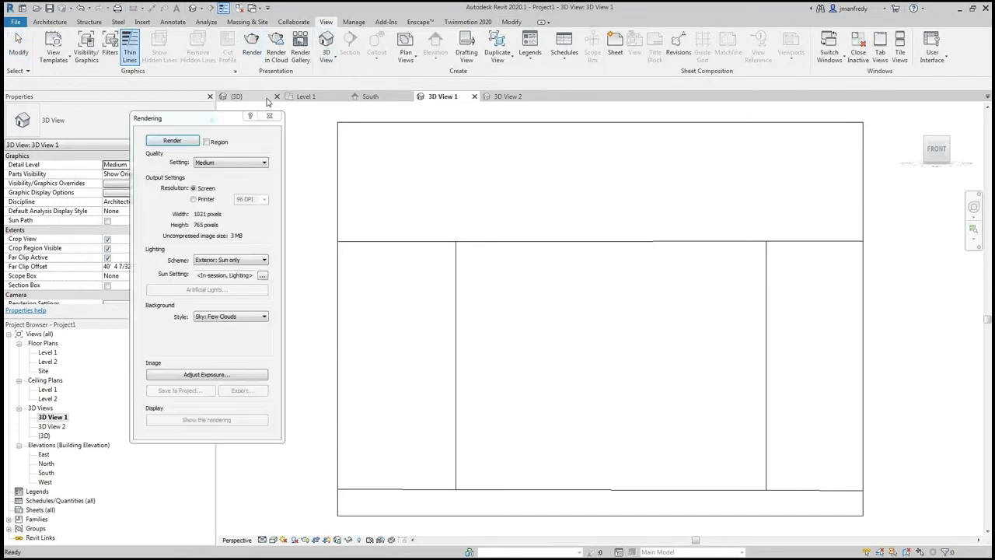
left_click(182, 142)
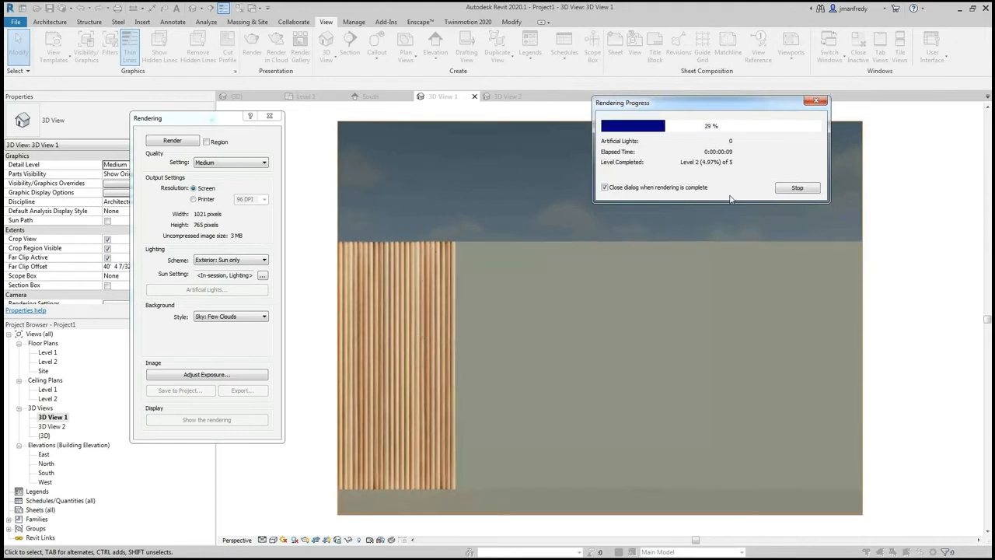
left_click(797, 188)
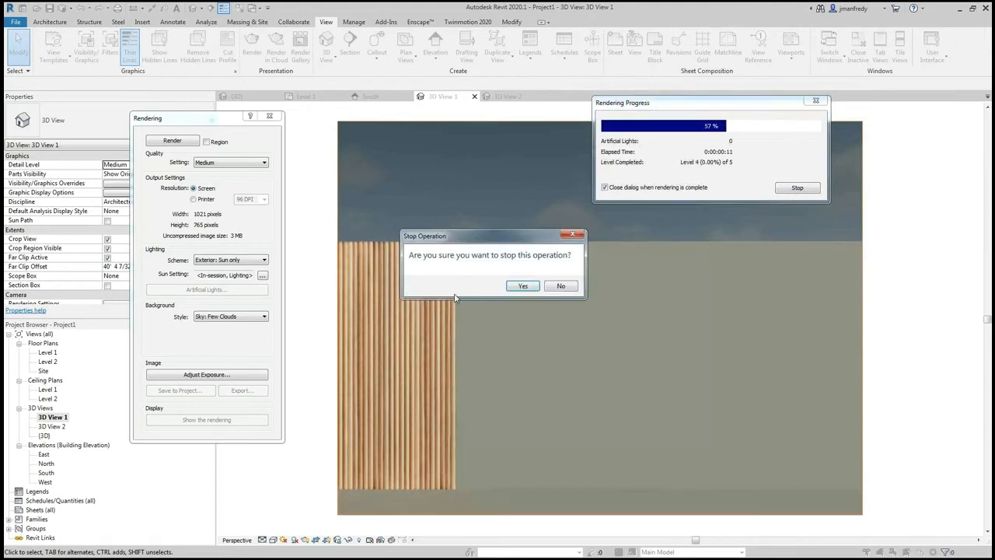
left_click(518, 285)
left_click(269, 115)
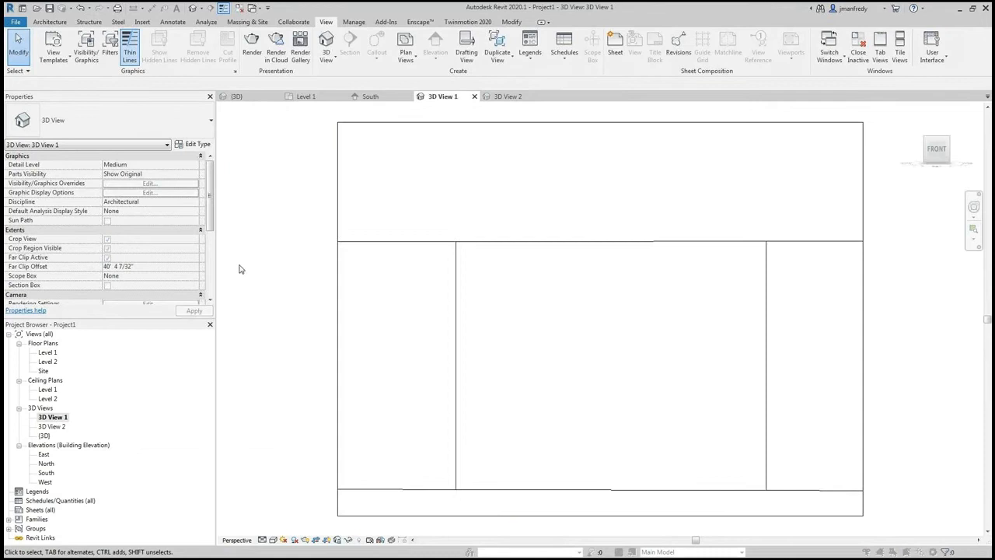
Step: Render 3D View 2 at medium quality to inspect the wood wall, stop it before completion and close the rendering settings
double_click(52, 426)
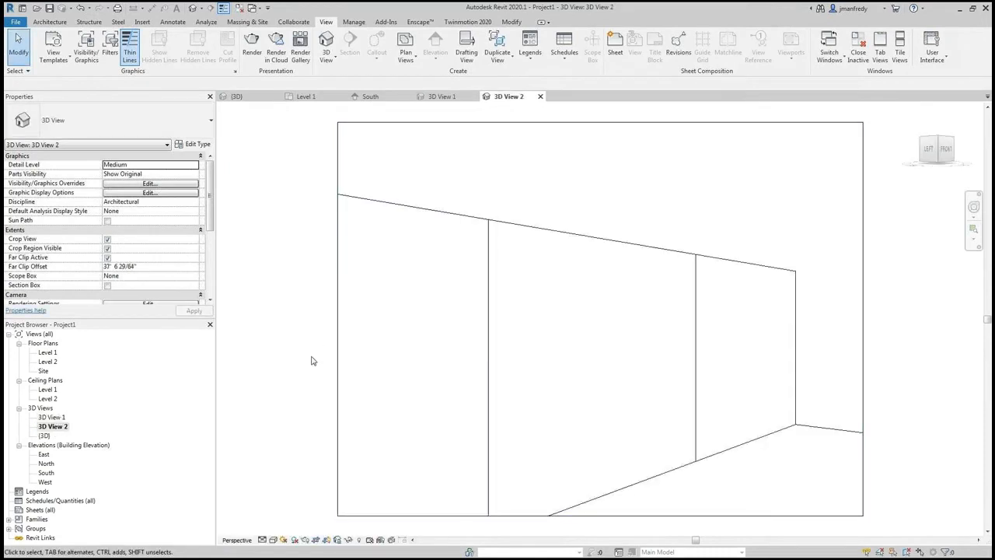
left_click(252, 47)
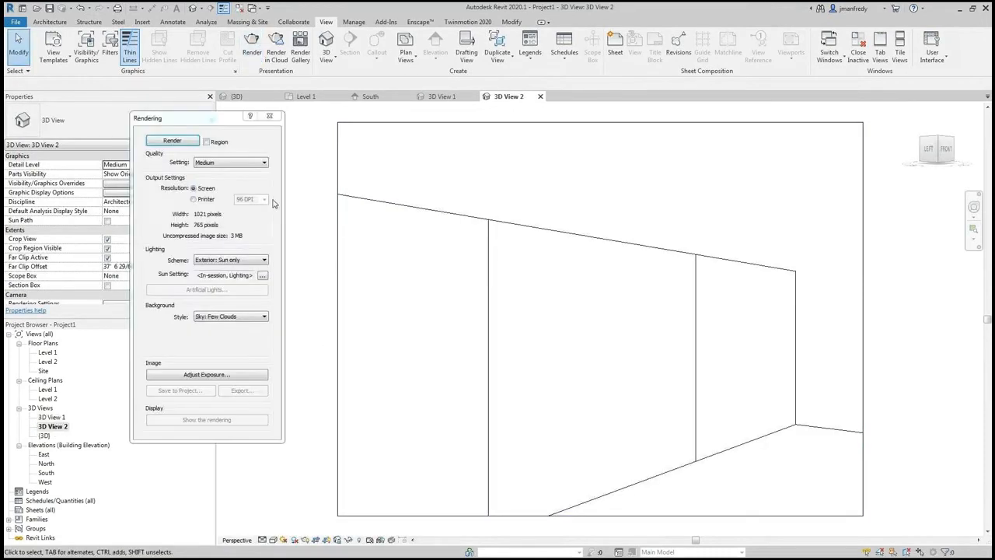
left_click(172, 141)
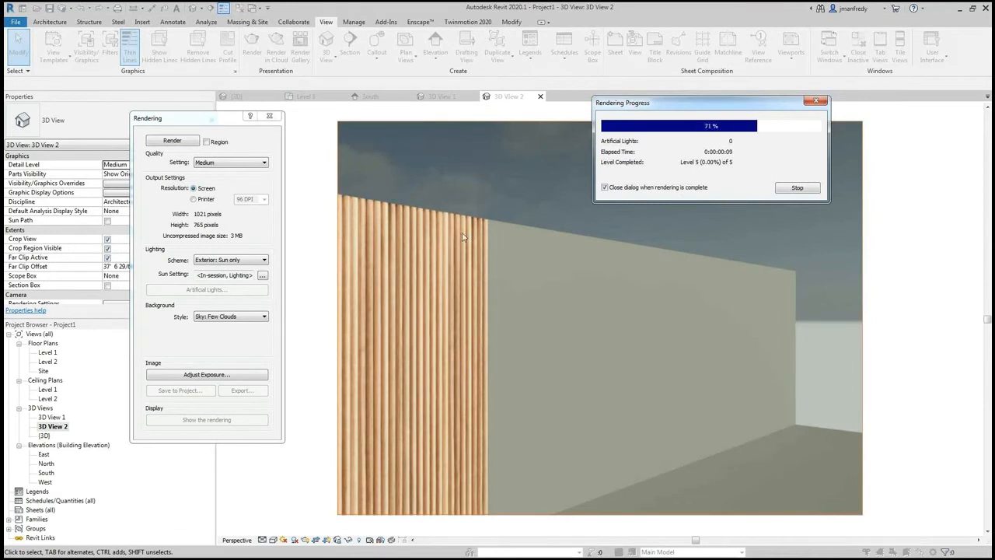
left_click(796, 188)
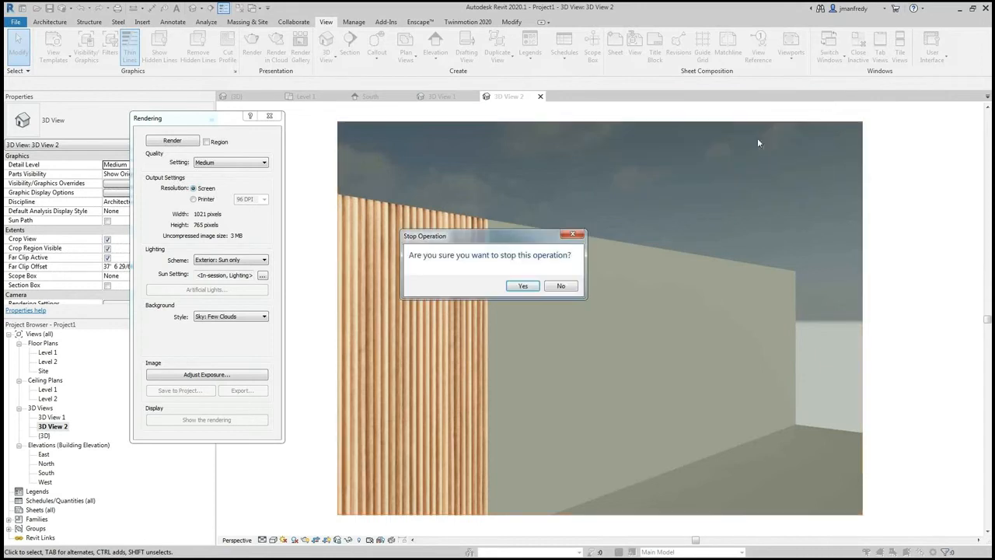
left_click(523, 286)
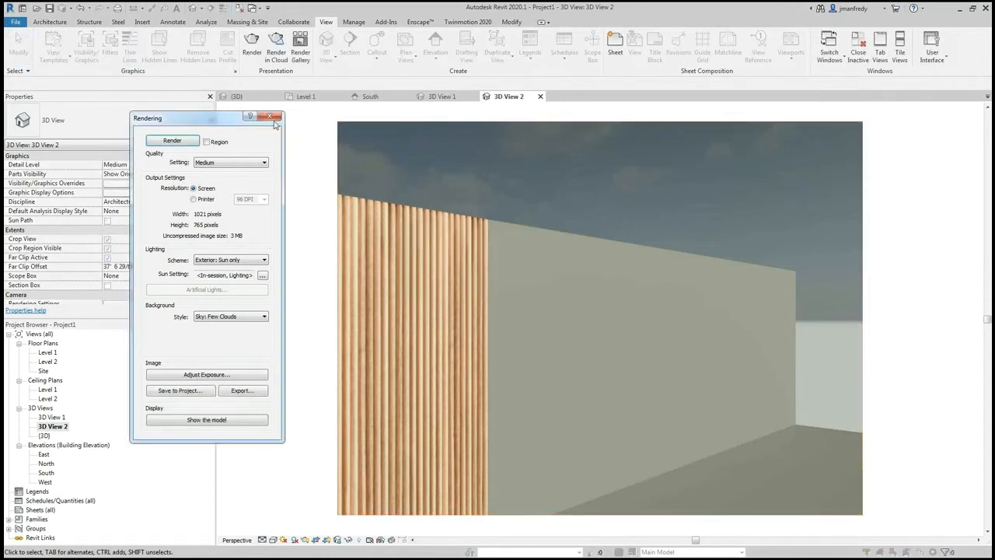
left_click(269, 116)
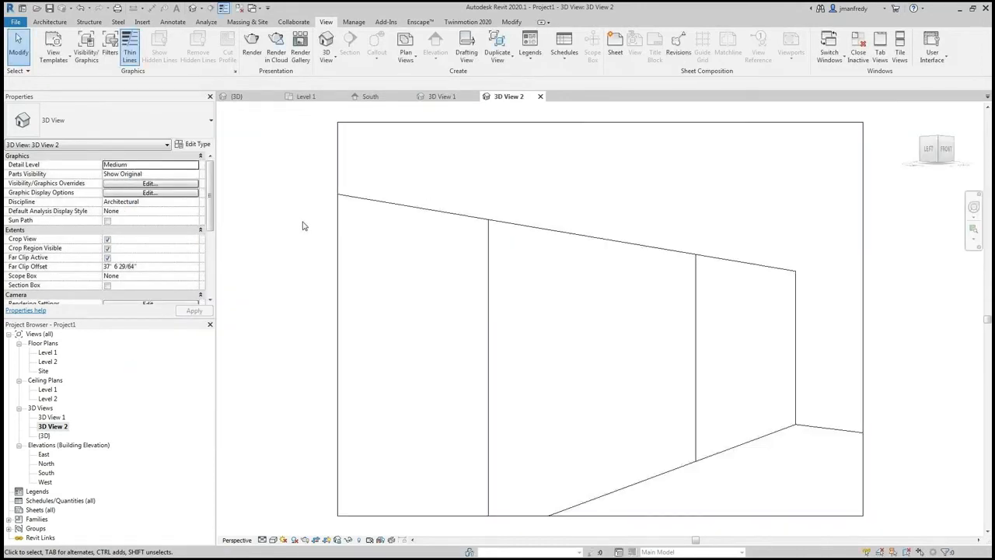
Step: Open the South elevation and bring up the fill pattern choices for JM PORTA_WOOD's surface foreground
double_click(46, 472)
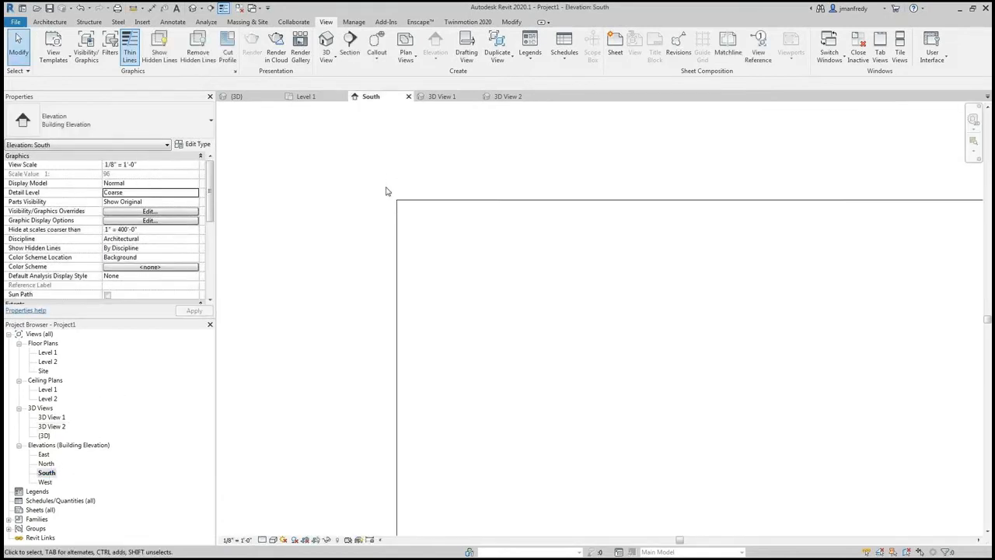
middle_click_drag(544, 329, 488, 328)
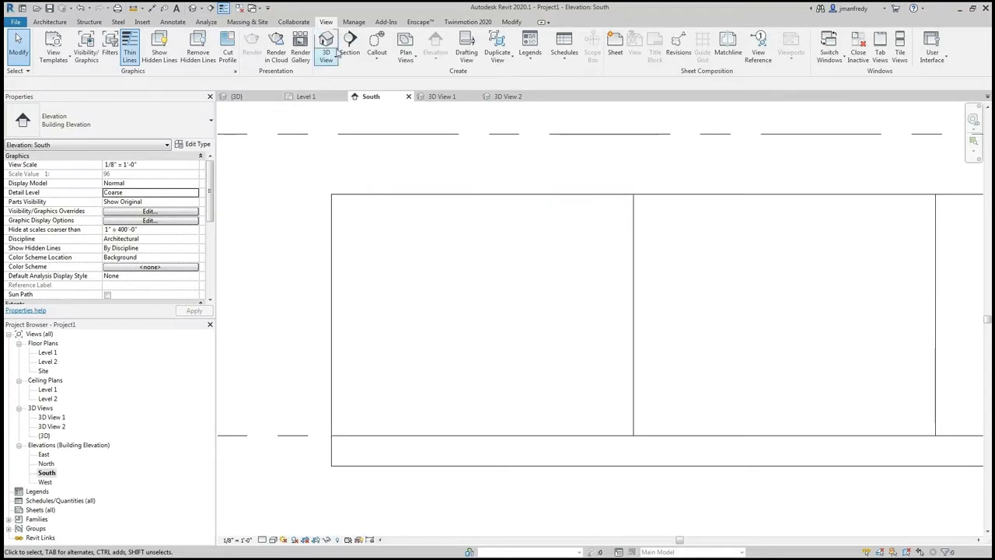
left_click(354, 22)
left_click(47, 42)
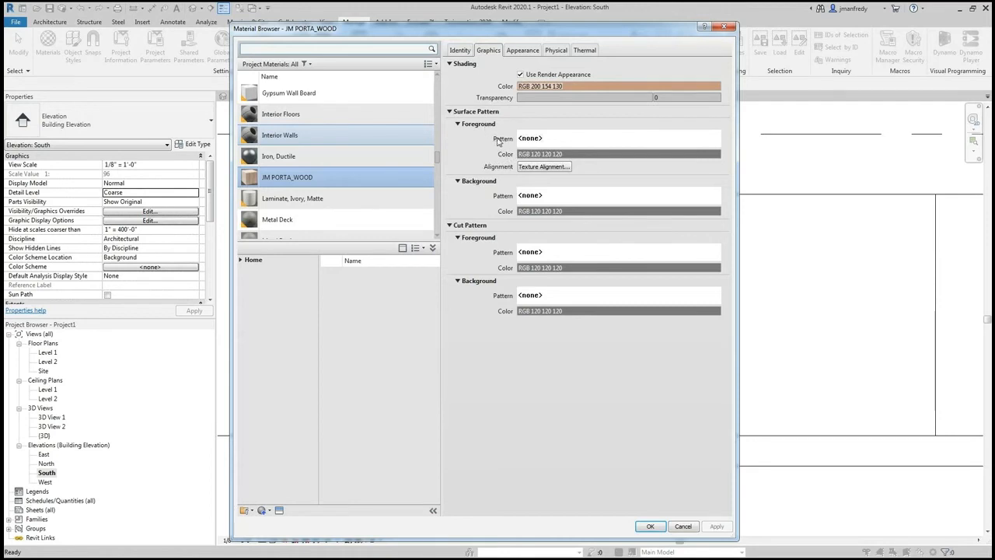
left_click(556, 140)
left_click_drag(306, 218, 537, 122)
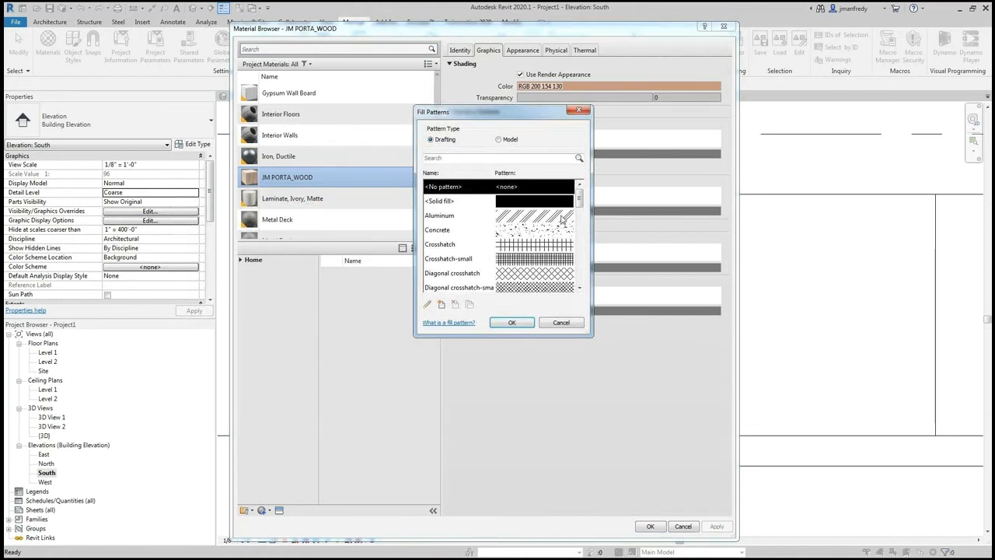
Step: Browse the drafting and model fill patterns and duplicate the 3" parallel model pattern
left_click_drag(579, 200, 579, 231)
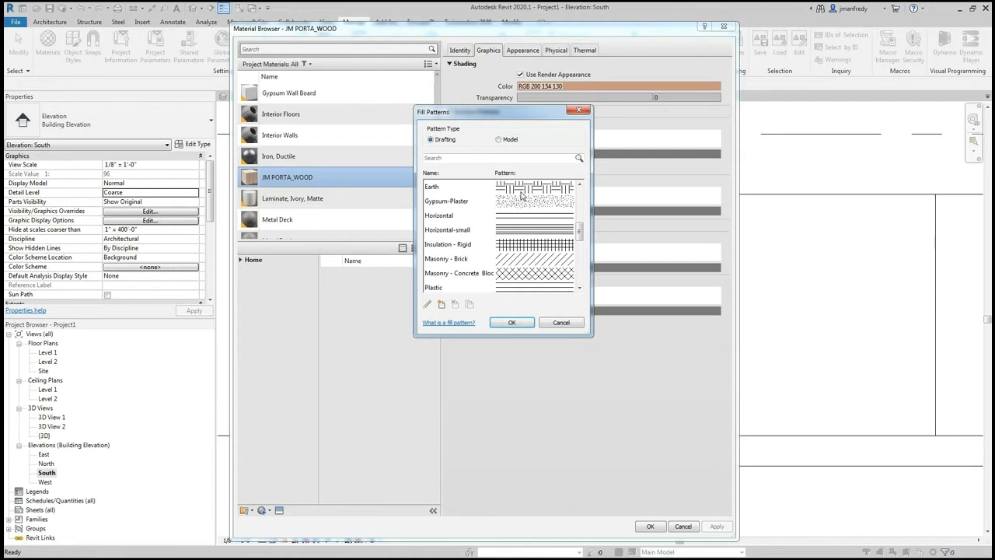
left_click(508, 141)
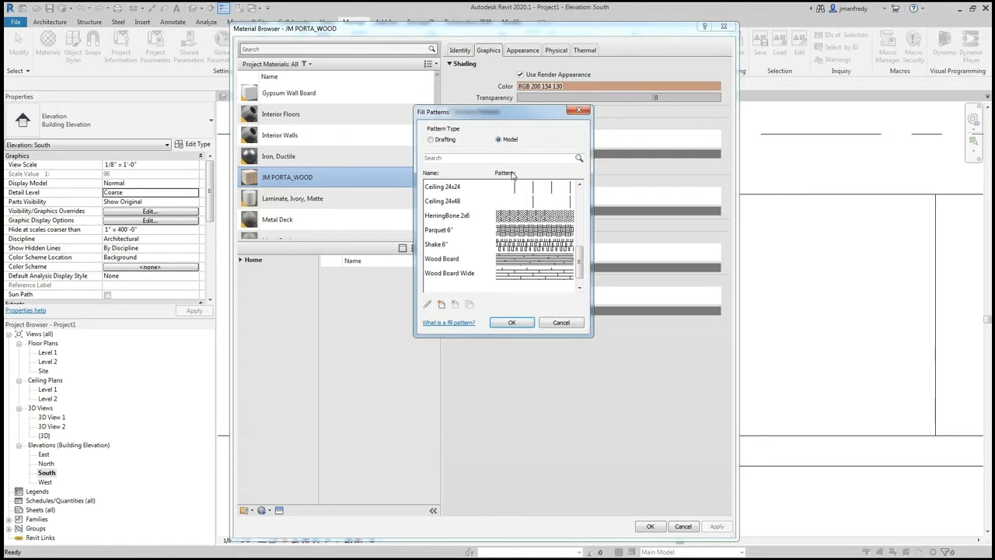
left_click_drag(581, 262, 585, 216)
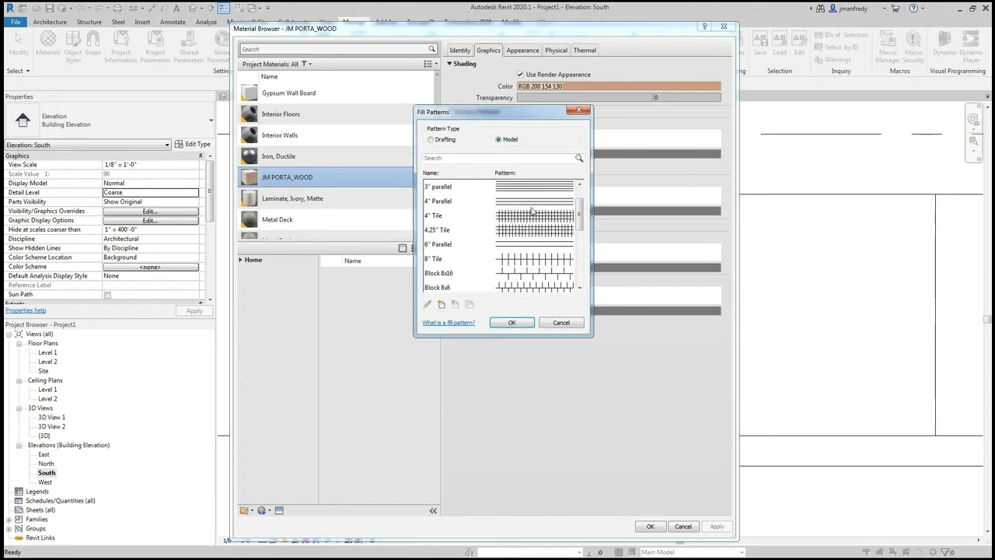
left_click(470, 203)
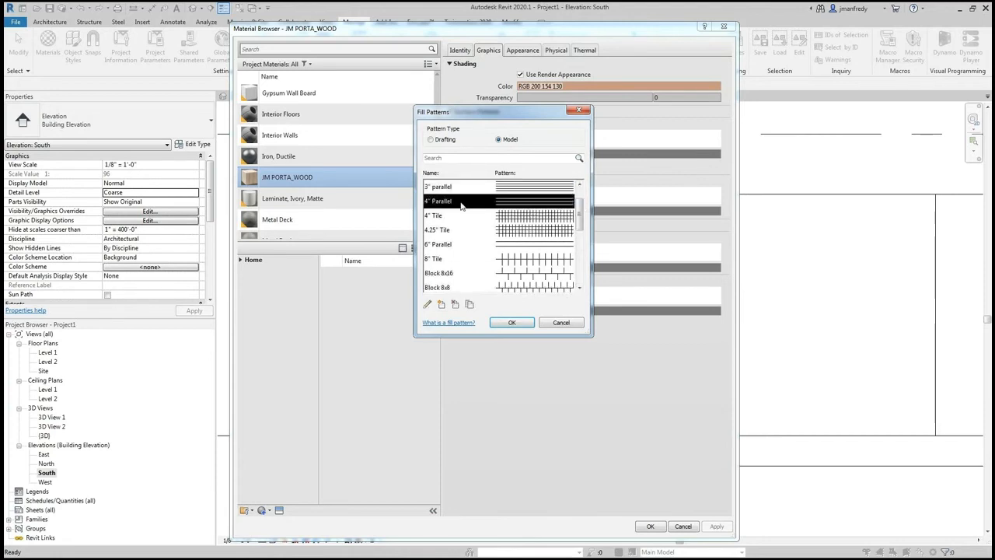
left_click(532, 189)
scroll(531, 223, "up", 1)
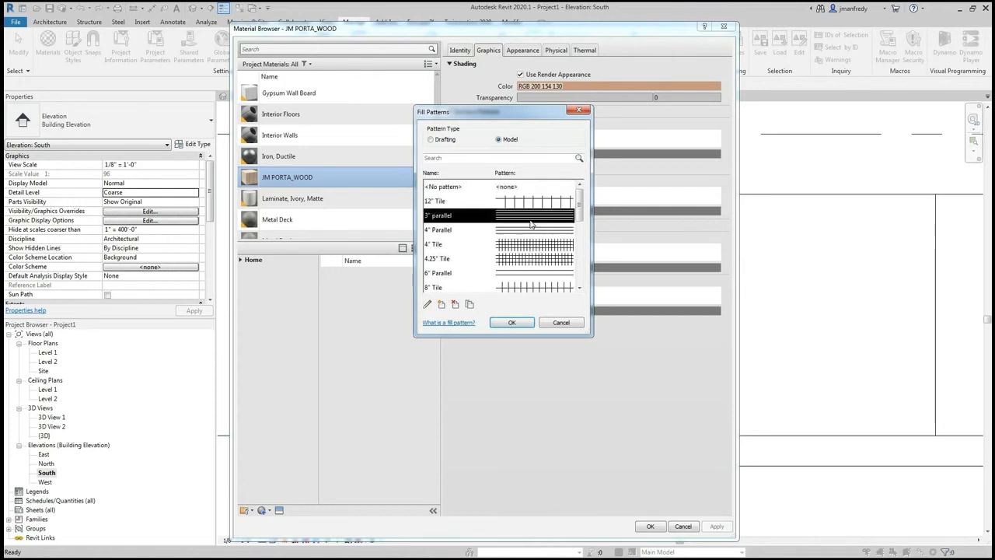
left_click(484, 233)
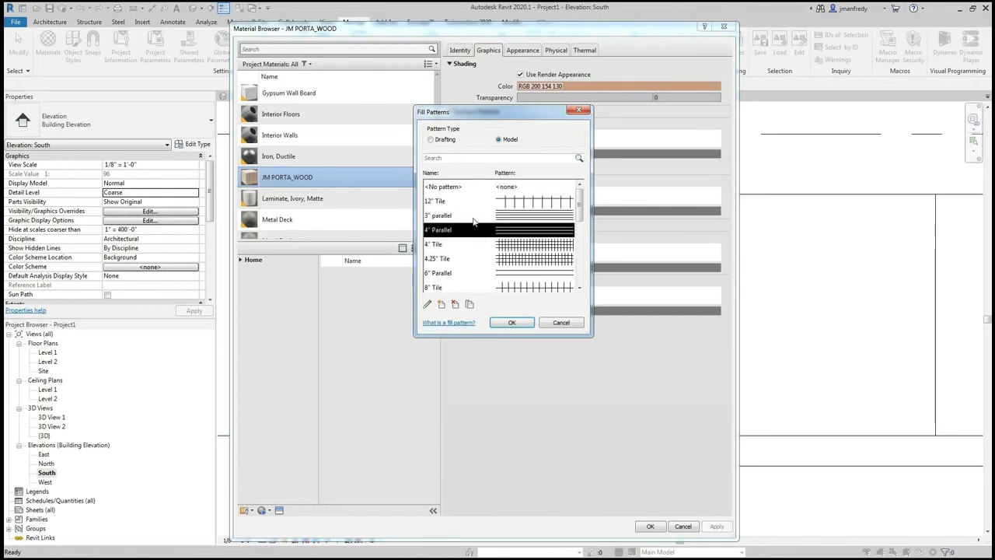
left_click(473, 221)
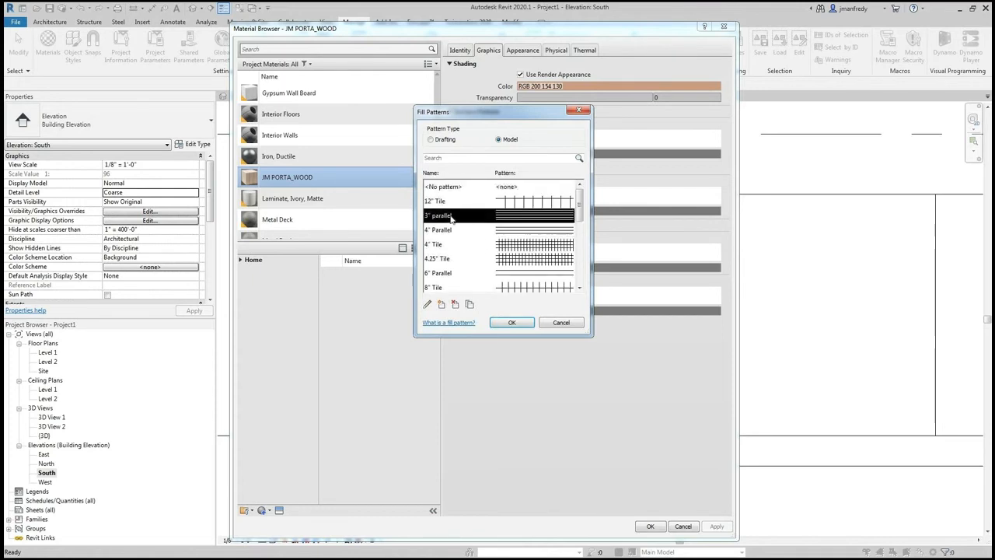
left_click(469, 305)
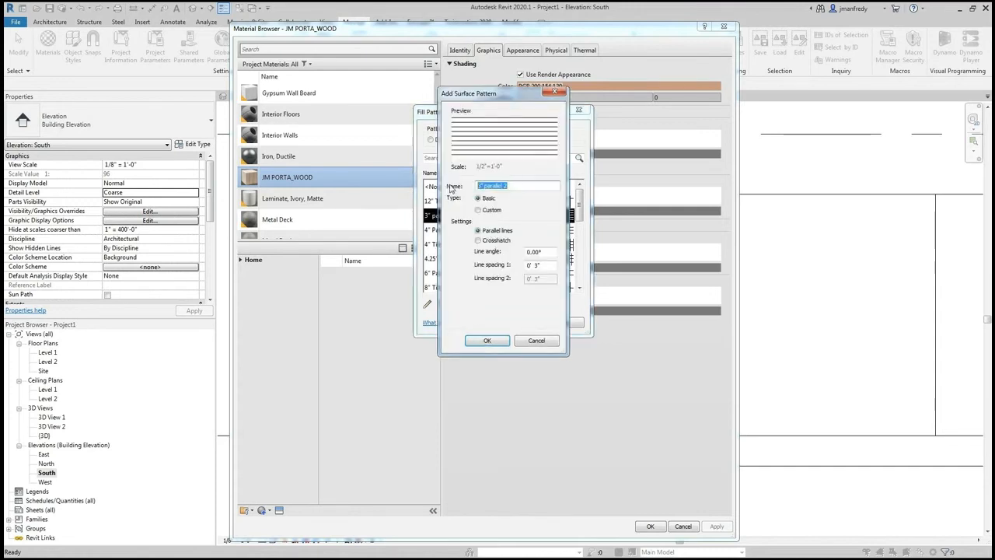
Step: Name the duplicated pattern JM 2" Parallel Liones, set its line spacing to 2" and line angle to 90°, and accept it
type("JM 2\" Par")
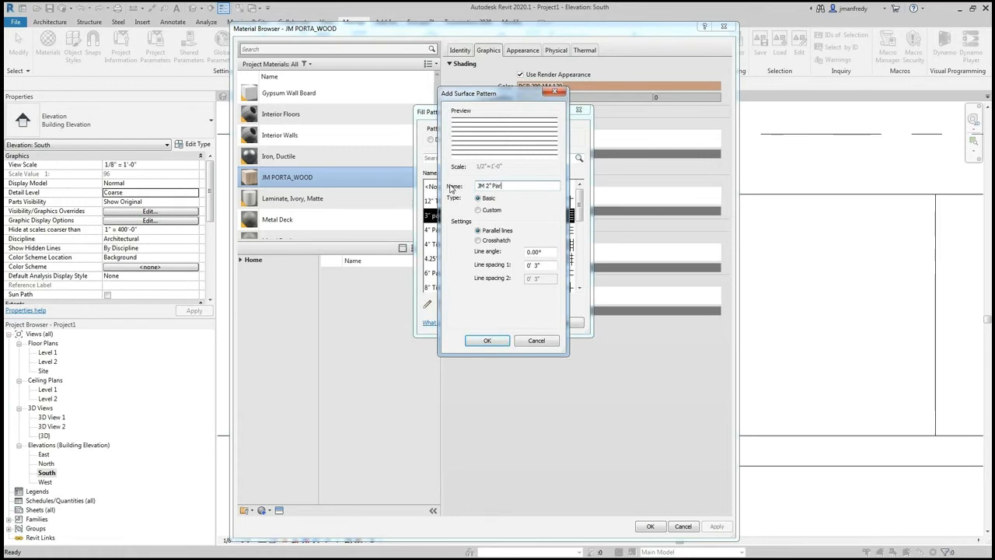
type("allel Lin")
left_click(536, 265)
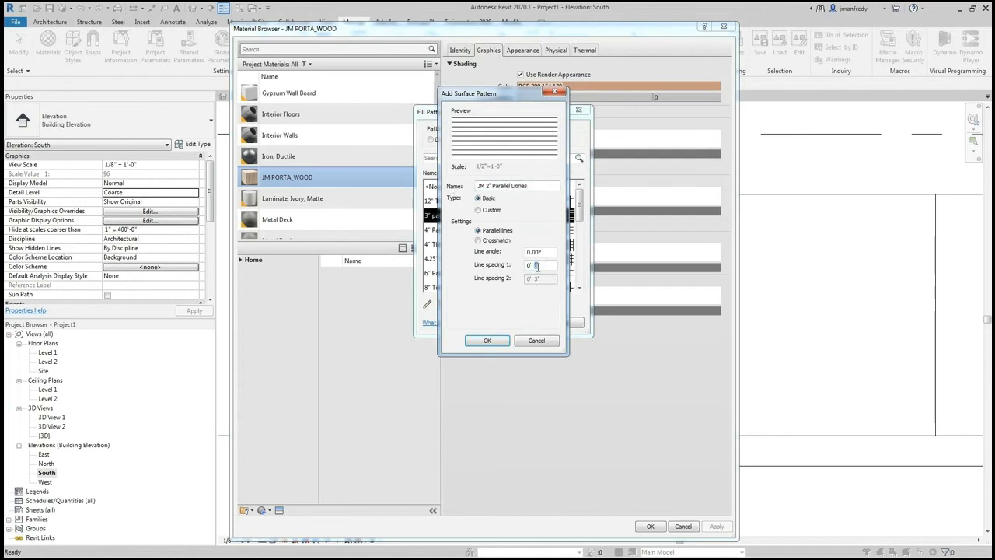
type("2")
left_click_drag(553, 250, 471, 254)
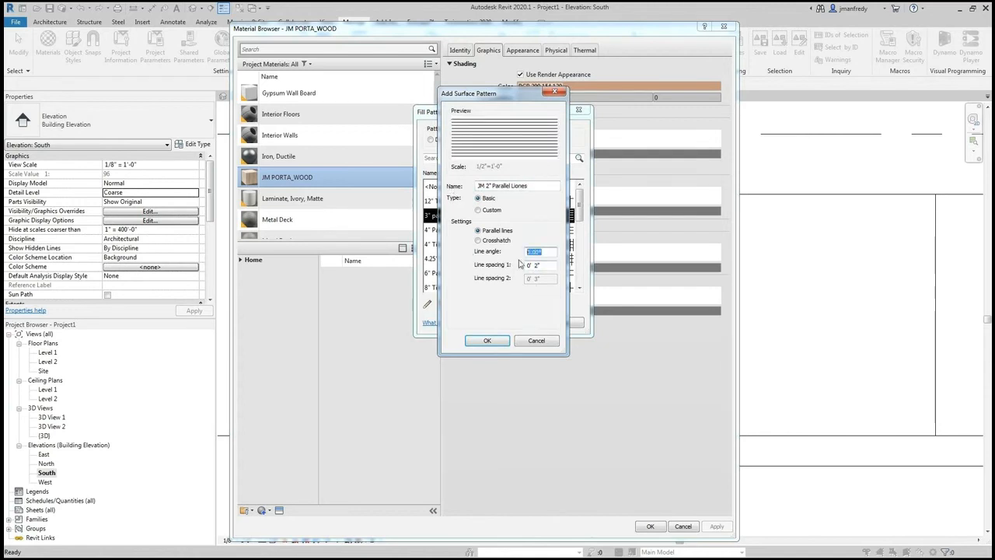
type("90")
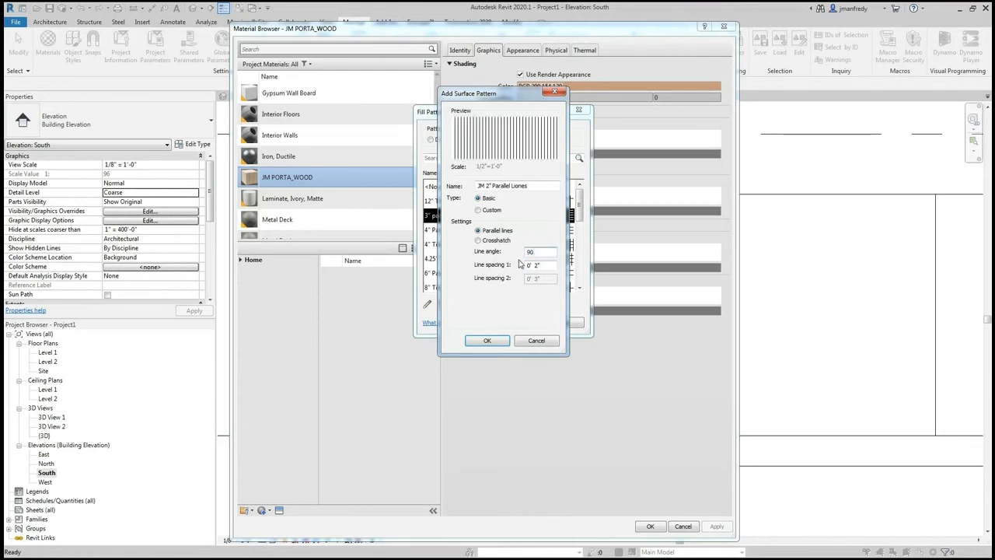
left_click(495, 343)
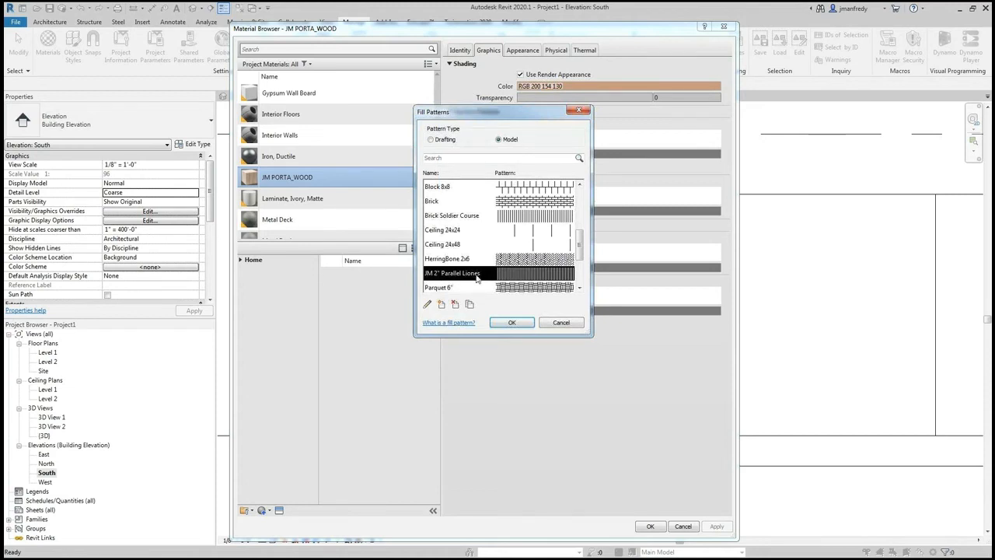
Step: Correct the pattern's name to JM 2" Parallel Lines and assign it as JM PORTA_WOOD's surface foreground pattern
left_click(427, 304)
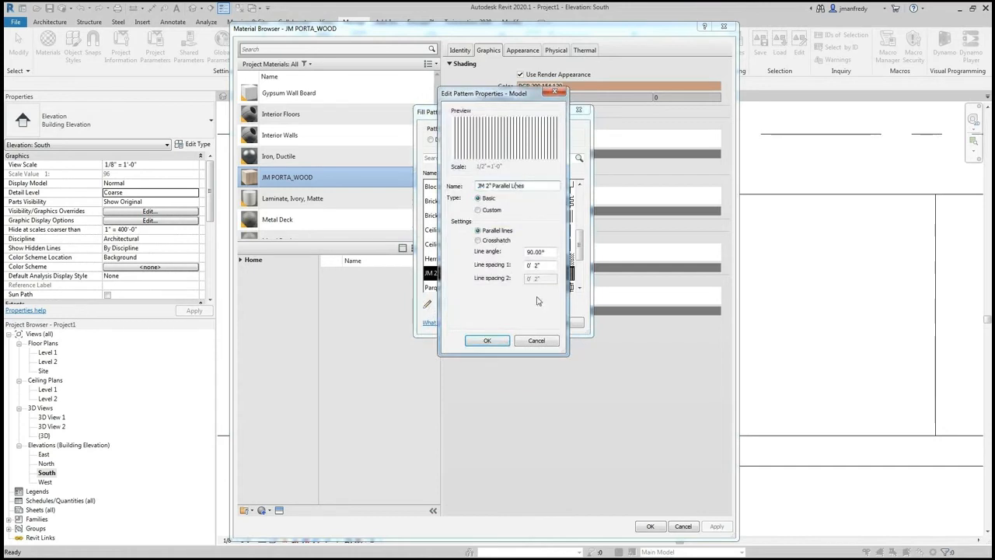
left_click(487, 341)
left_click(512, 322)
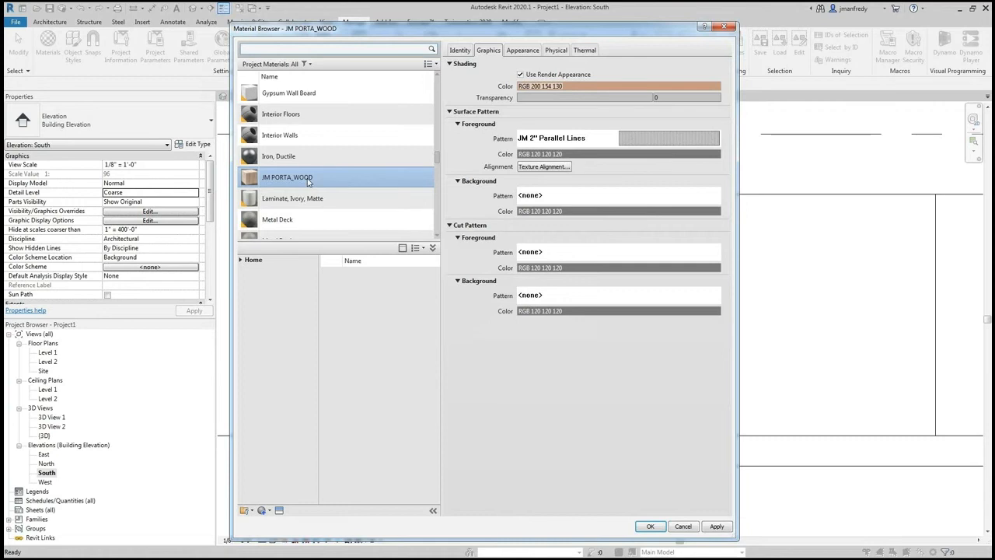
Step: Accept the JM PORTA_WOOD material changes and dismiss the save reminder without saving the project
left_click(523, 50)
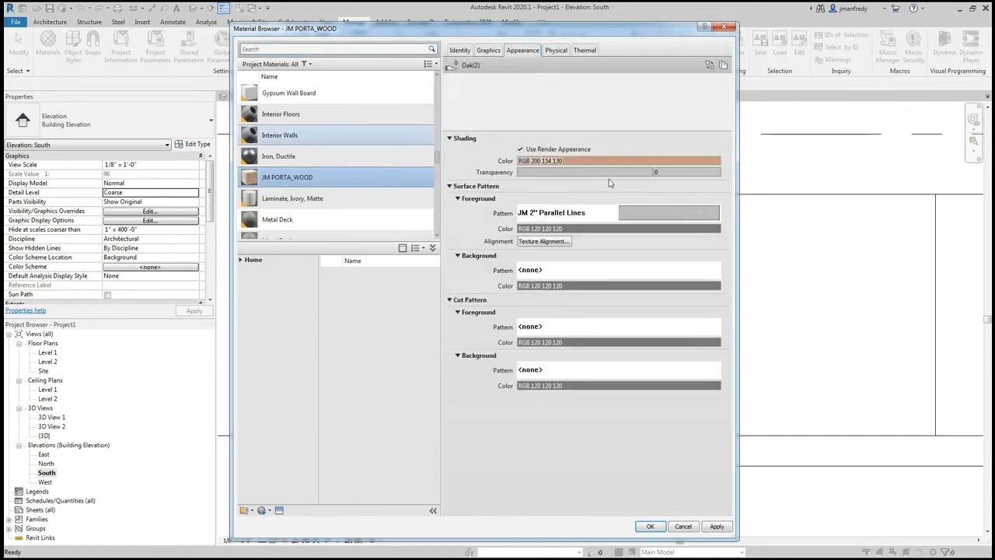
left_click(491, 51)
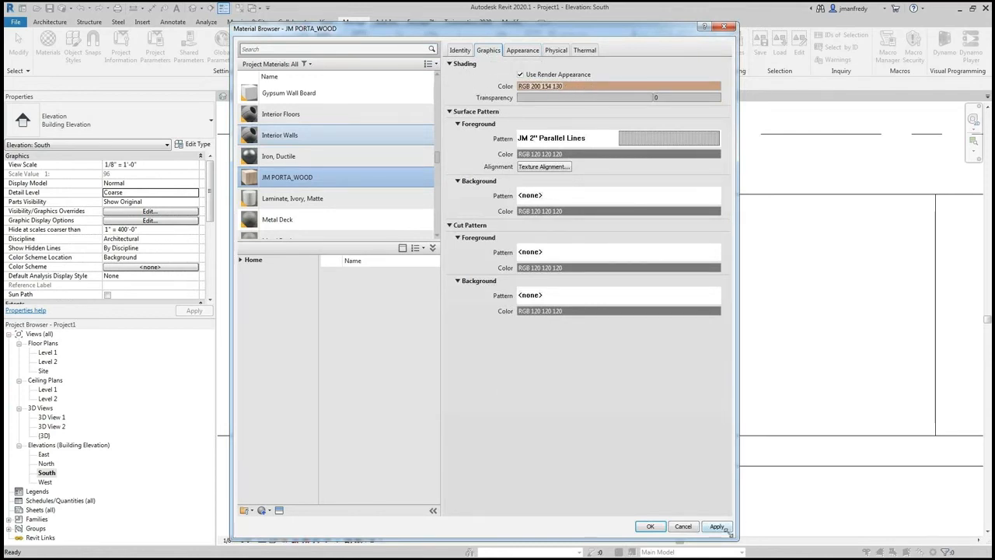
left_click(650, 526)
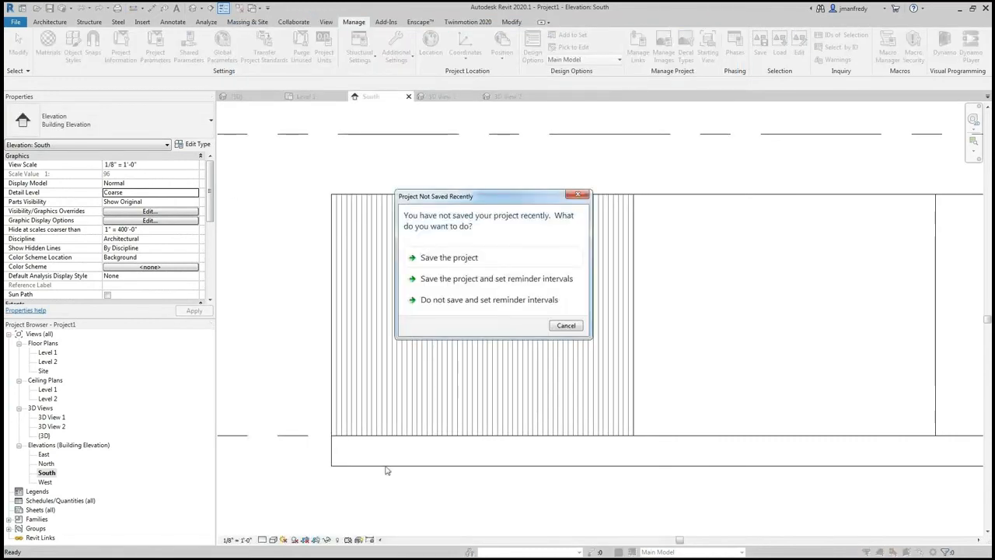
left_click(566, 325)
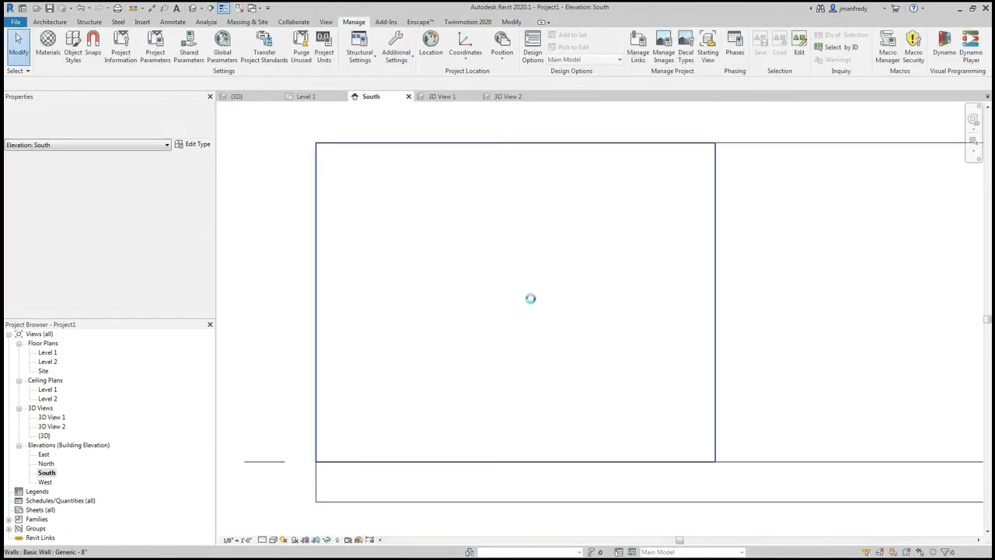
Step: Compare the South elevation in the Shaded and Consistent Colors visual styles and leave it set to Realistic
left_click(273, 539)
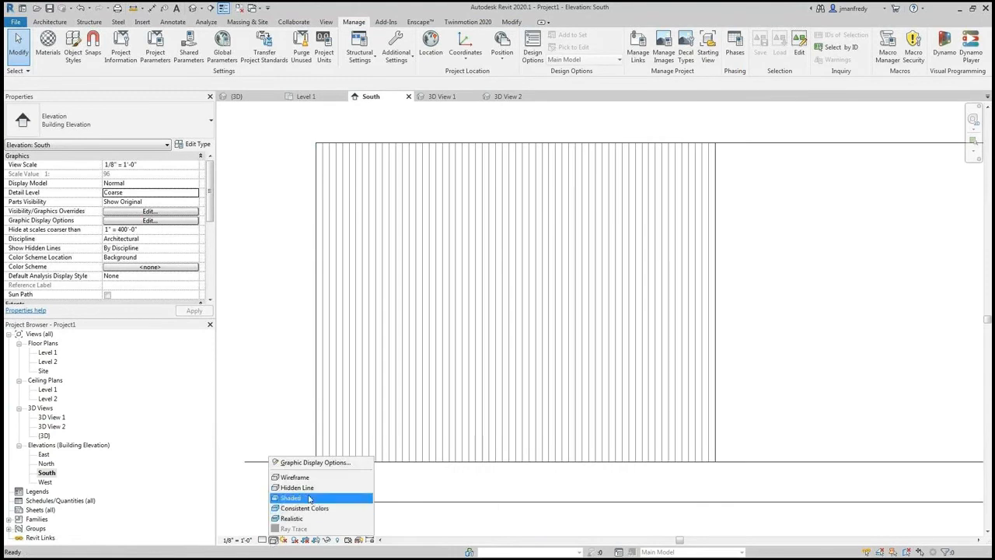
left_click(306, 497)
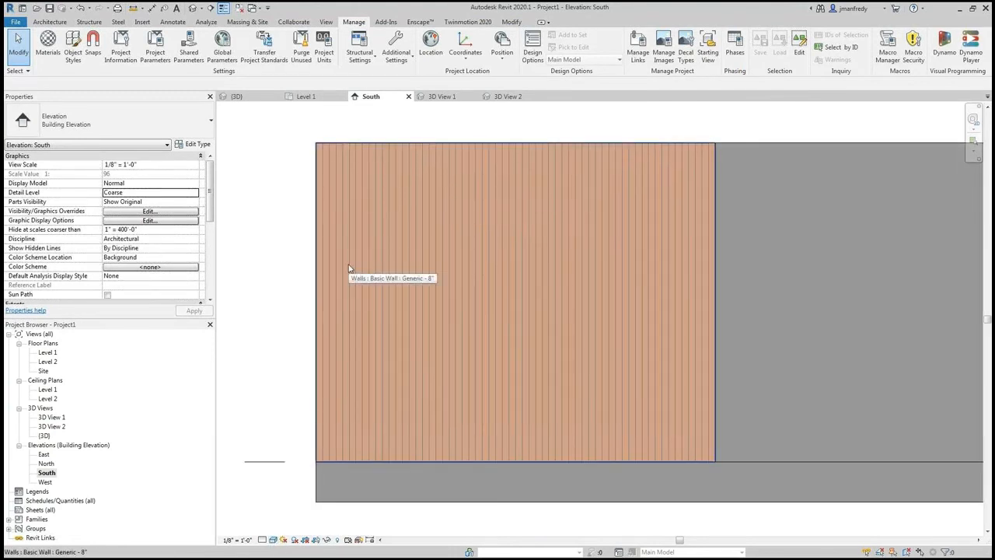
left_click(272, 540)
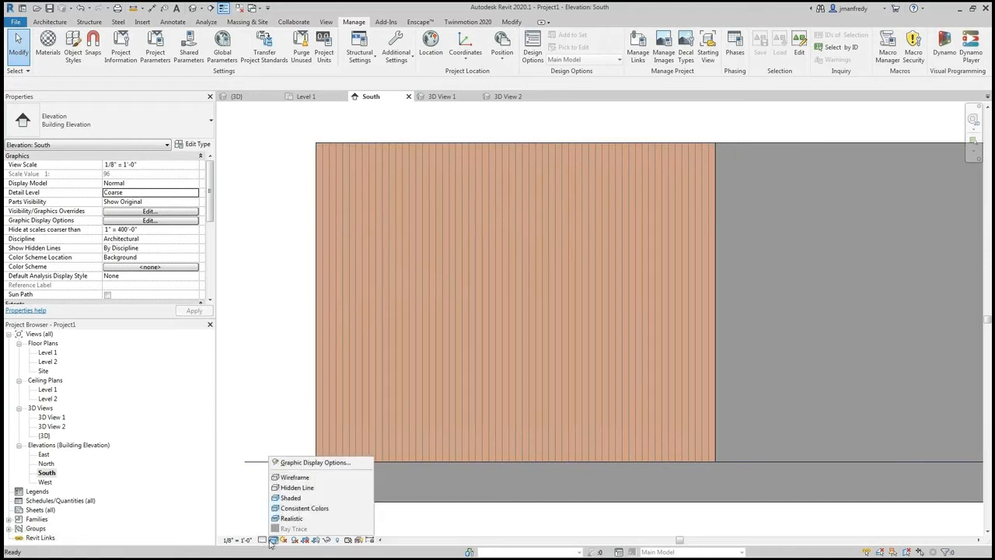
left_click(299, 509)
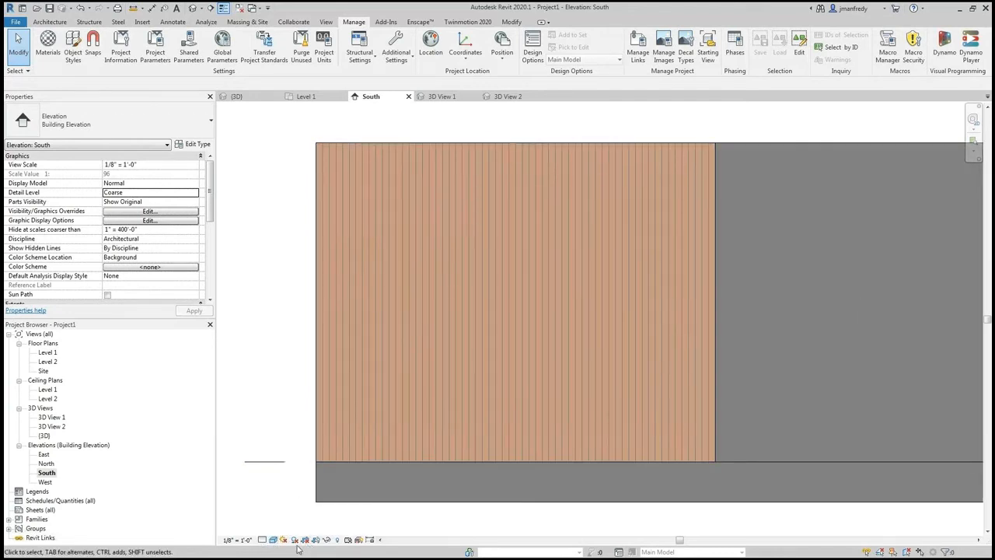
left_click(273, 540)
left_click(300, 519)
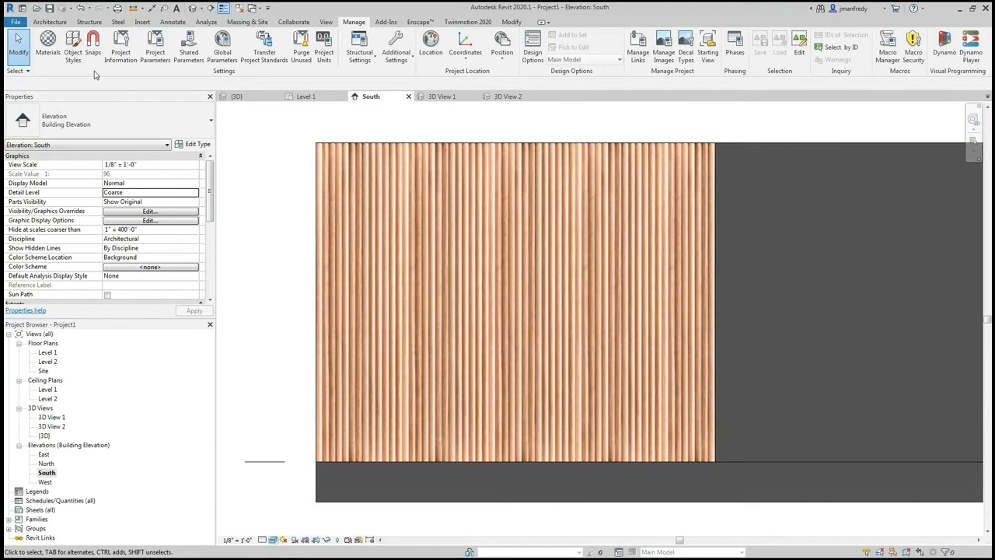
Step: Review the appearance settings and image maps of JM PORTA_WOOD, and close the material browser without changes
left_click(48, 45)
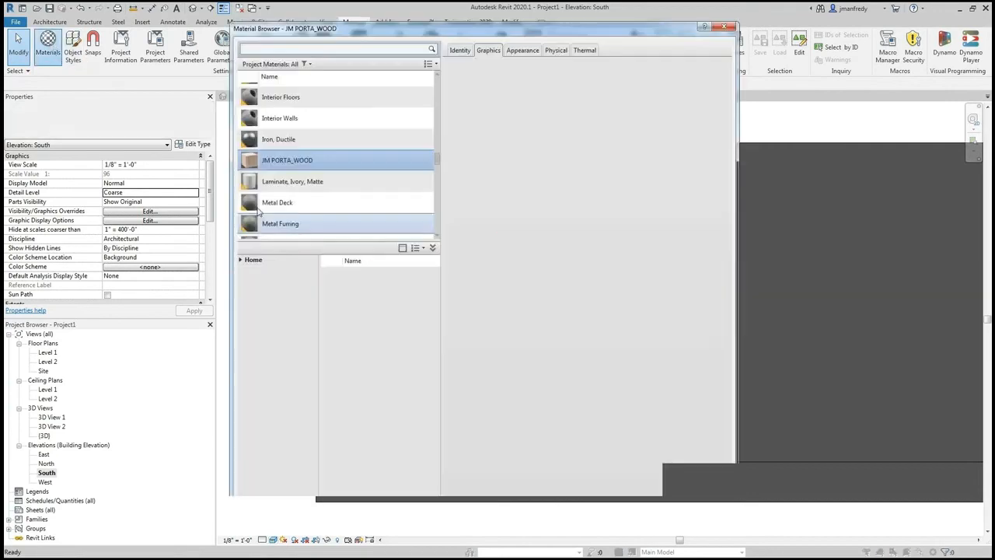
left_click(531, 50)
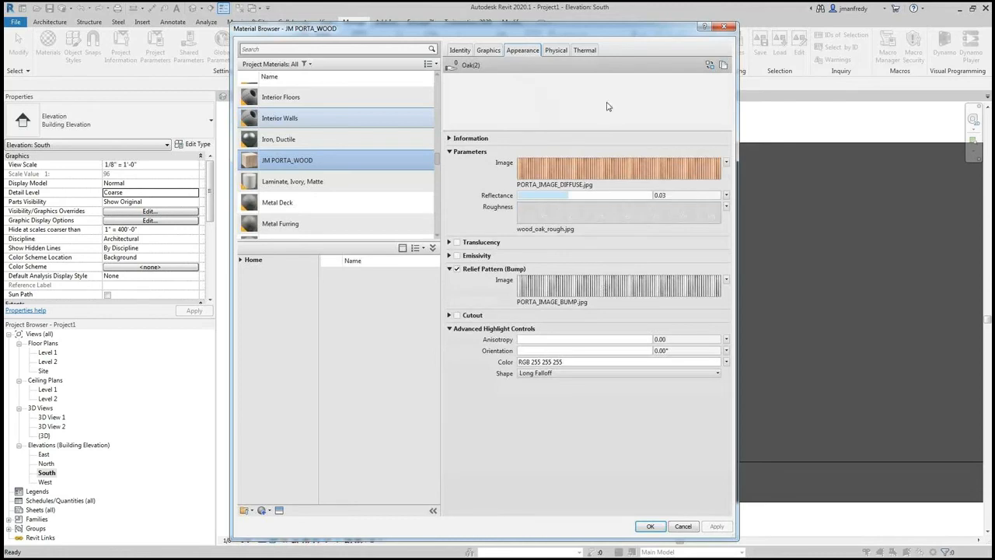
left_click_drag(597, 30, 531, 34)
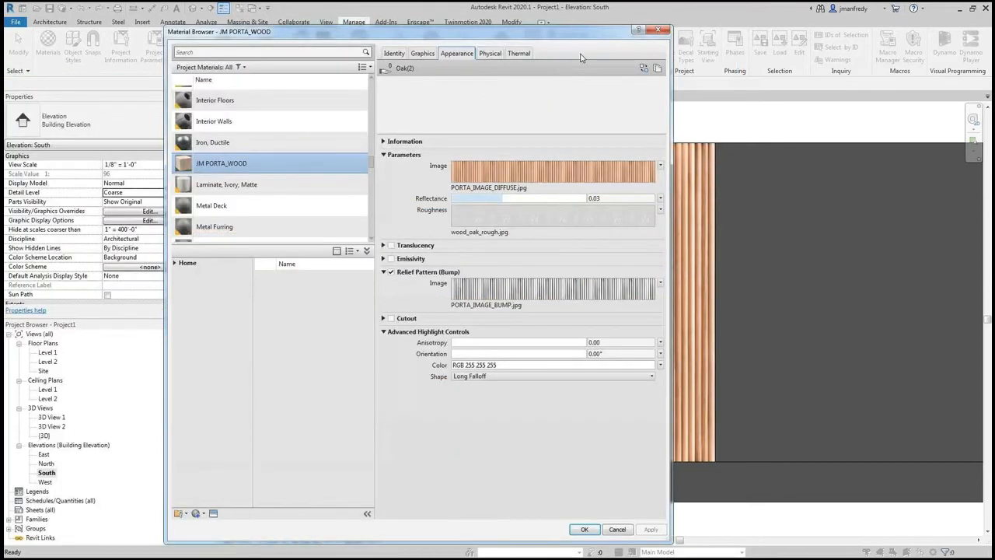
left_click(659, 29)
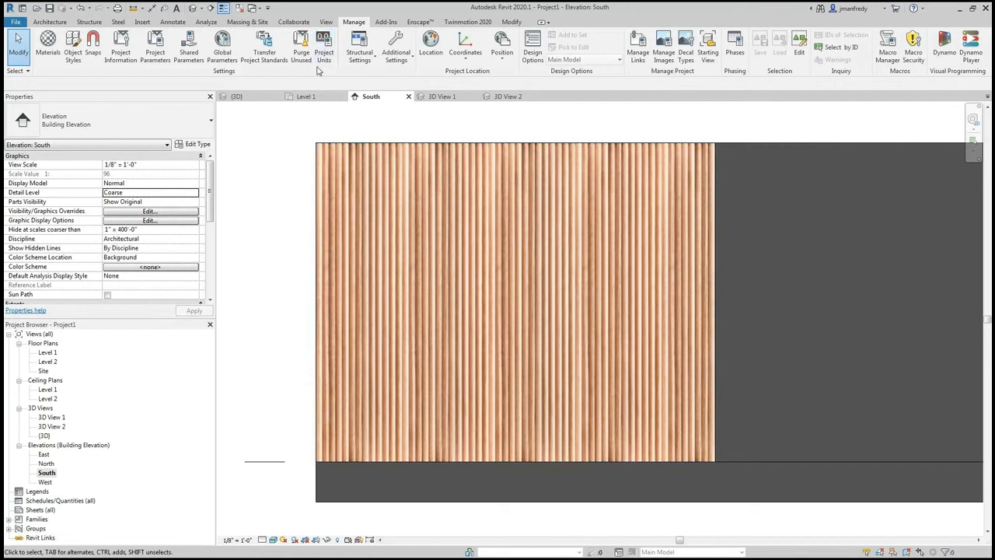
Step: In the default 3D view, duplicate the middle wall's Generic - 8" type as JM PORTA WALL
left_click(194, 8)
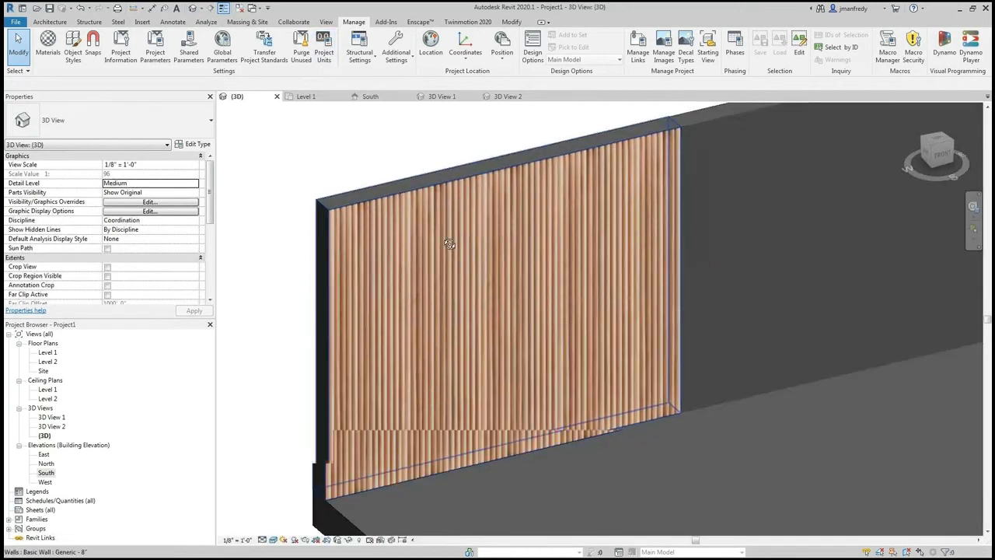
middle_click_drag(438, 173, 461, 198, "shift")
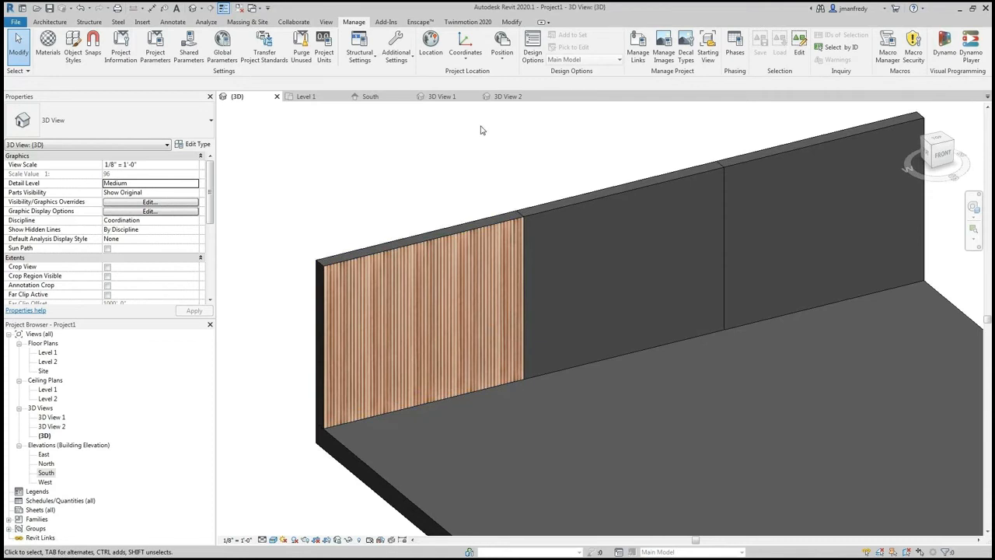
middle_click_drag(522, 164, 524, 183)
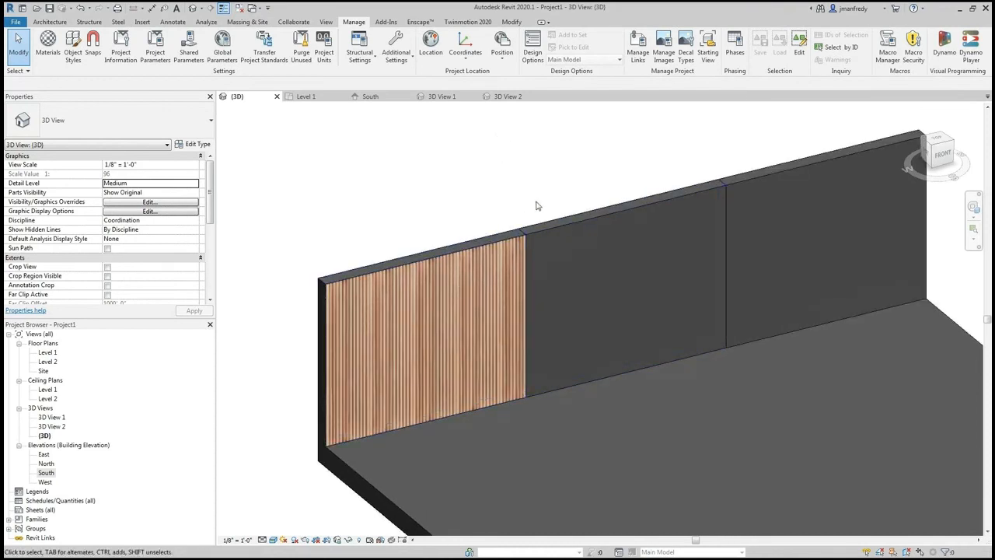
left_click(597, 222)
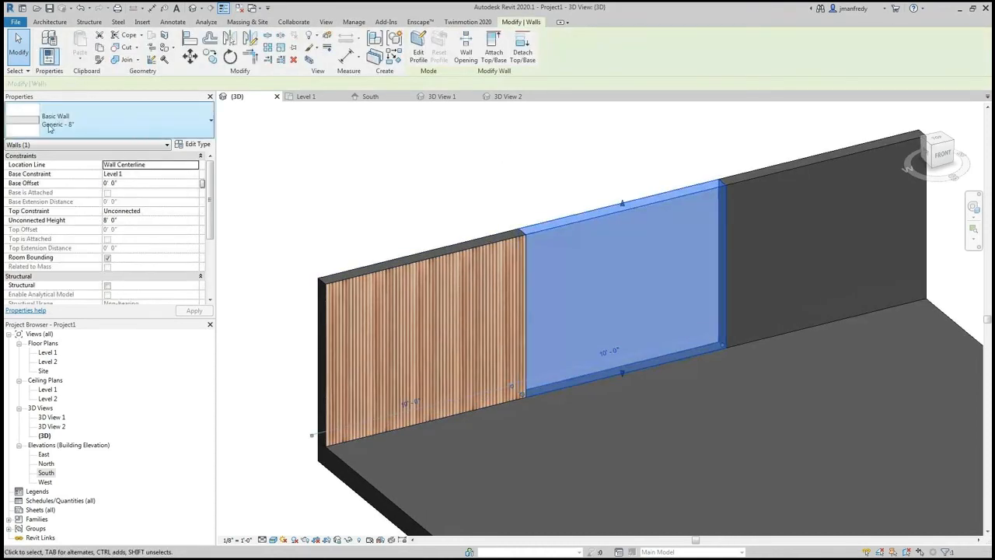
left_click(193, 143)
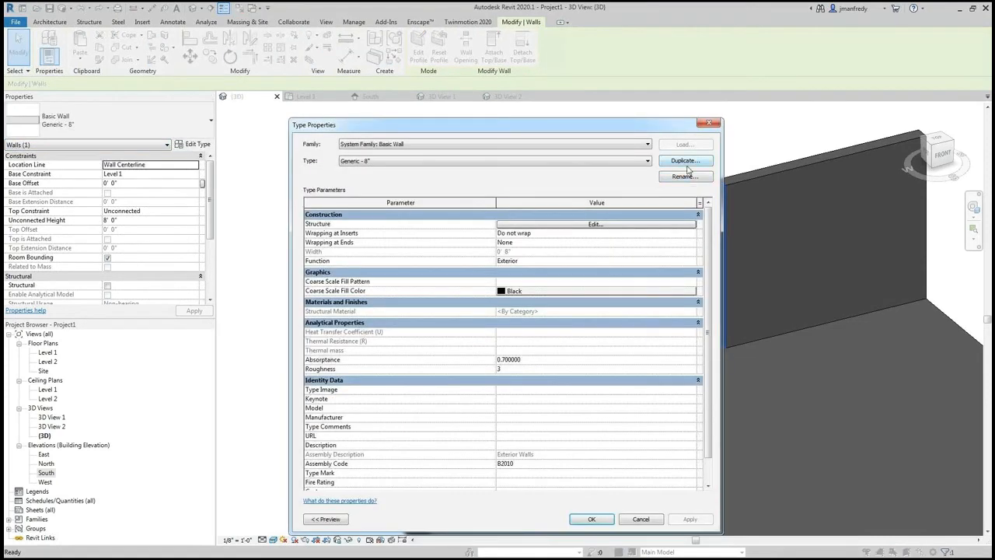
left_click(686, 162)
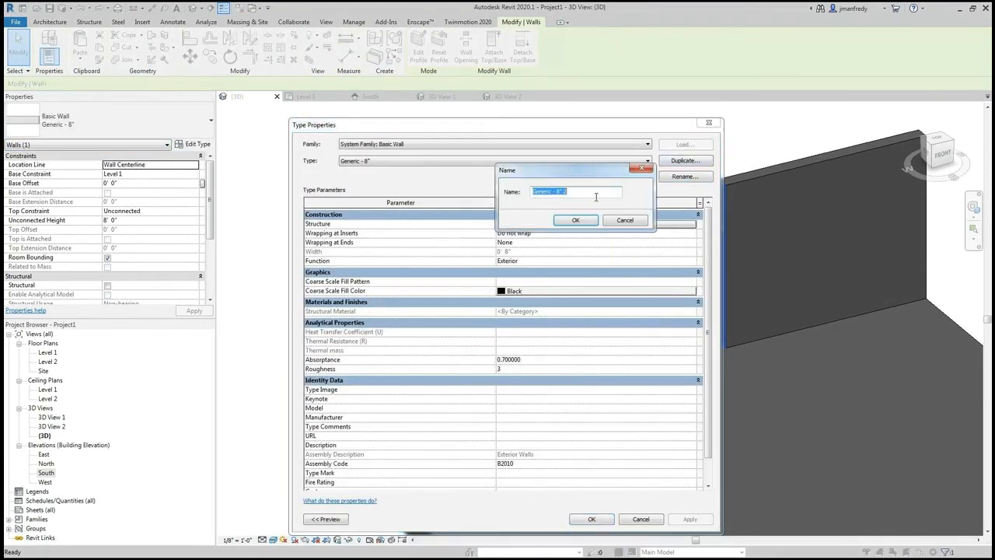
type("JM PORTA WALL")
key("Return")
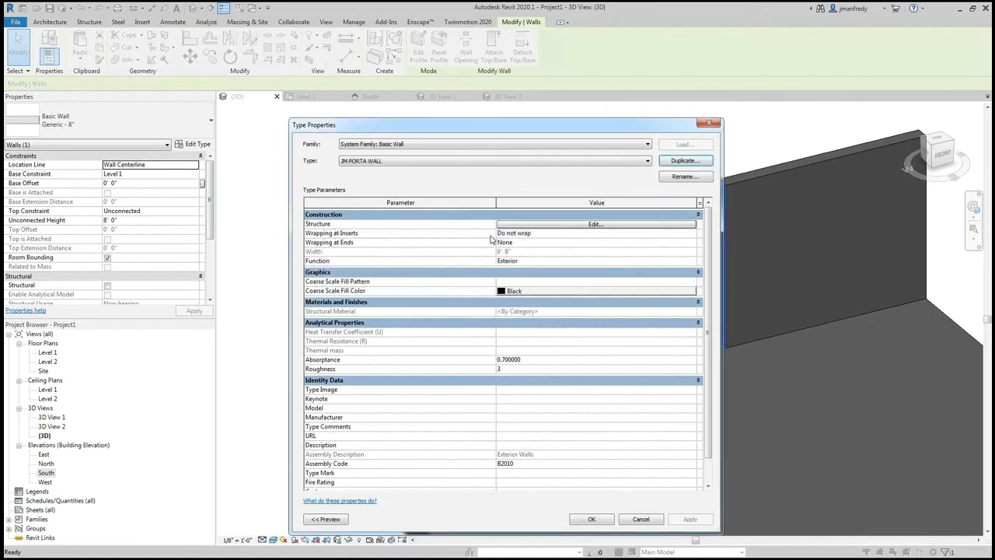
Step: Assign JM PORTA_WOOD as the material of JM PORTA WALL's structure layer and accept the wall type changes
left_click(509, 225)
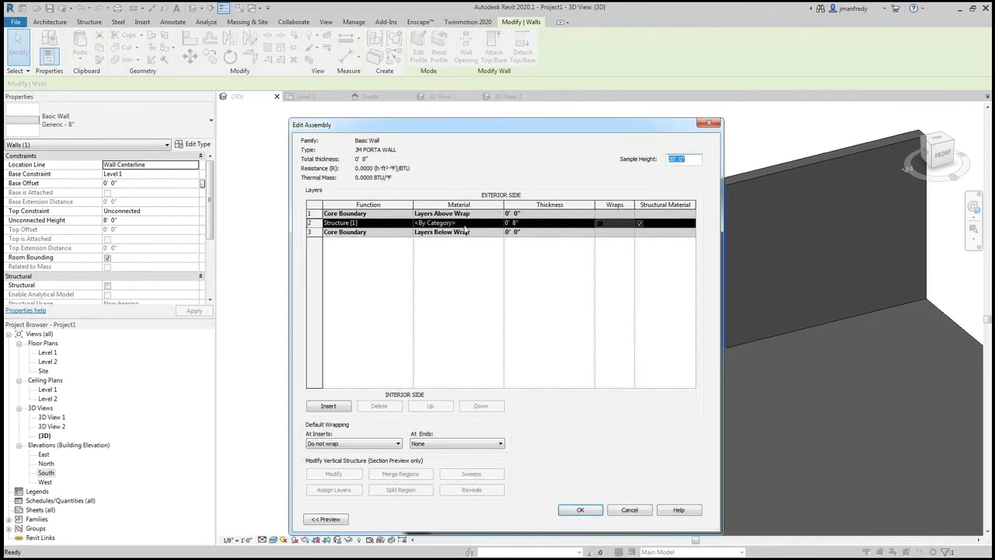
left_click(474, 223)
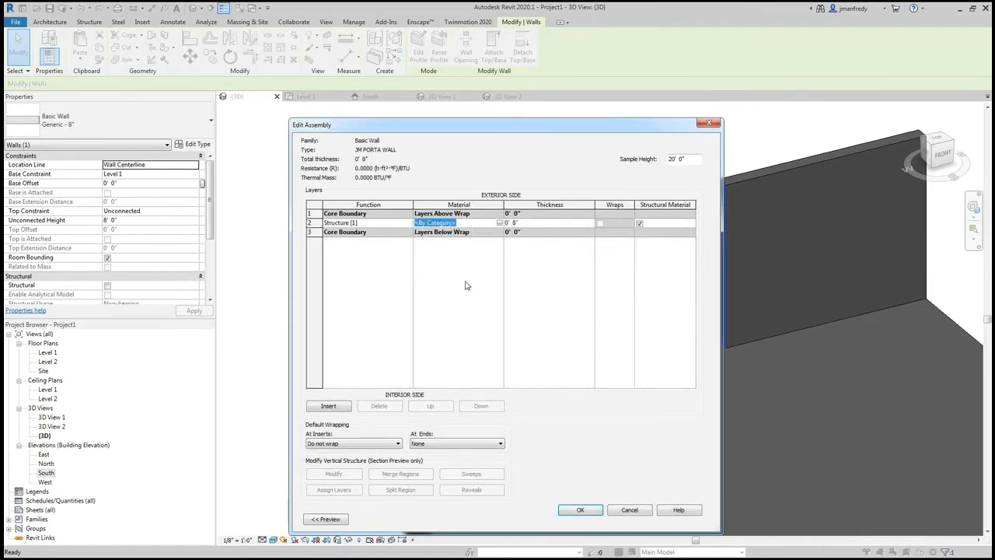
left_click(499, 223)
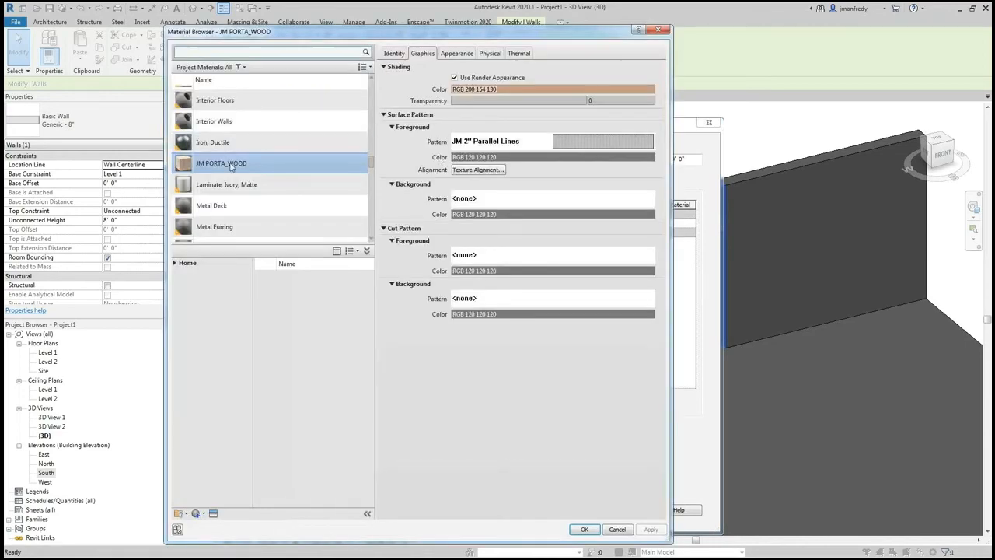
double_click(231, 164)
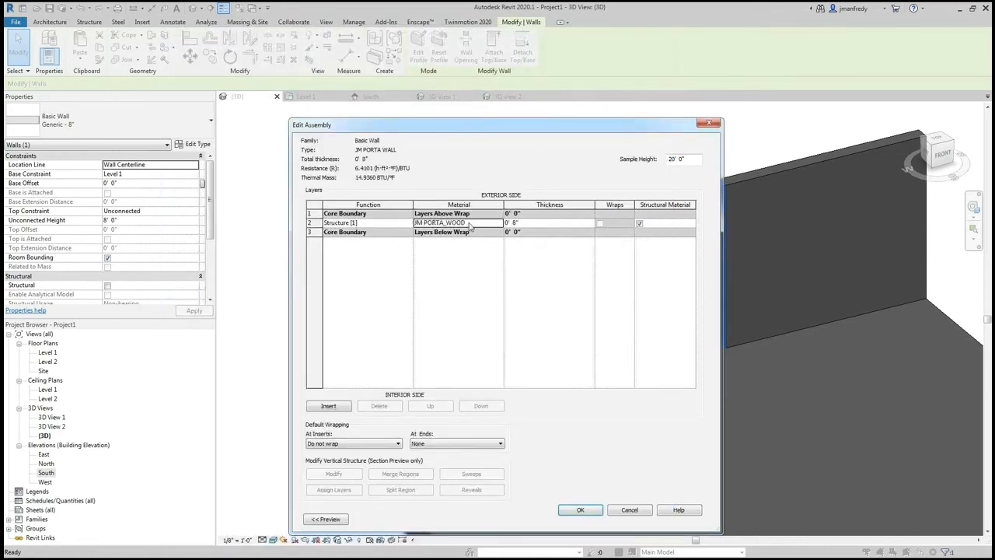
left_click(562, 223)
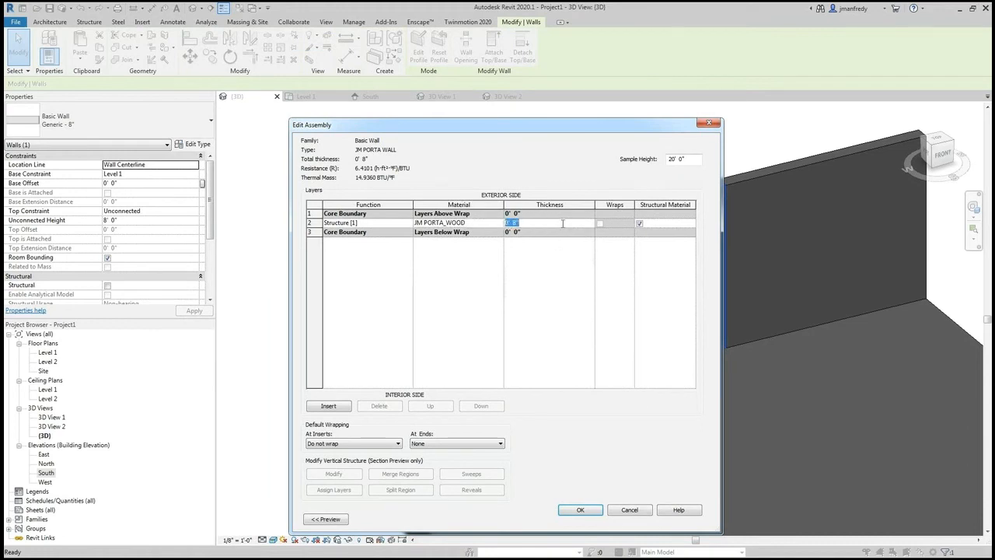
left_click(486, 221)
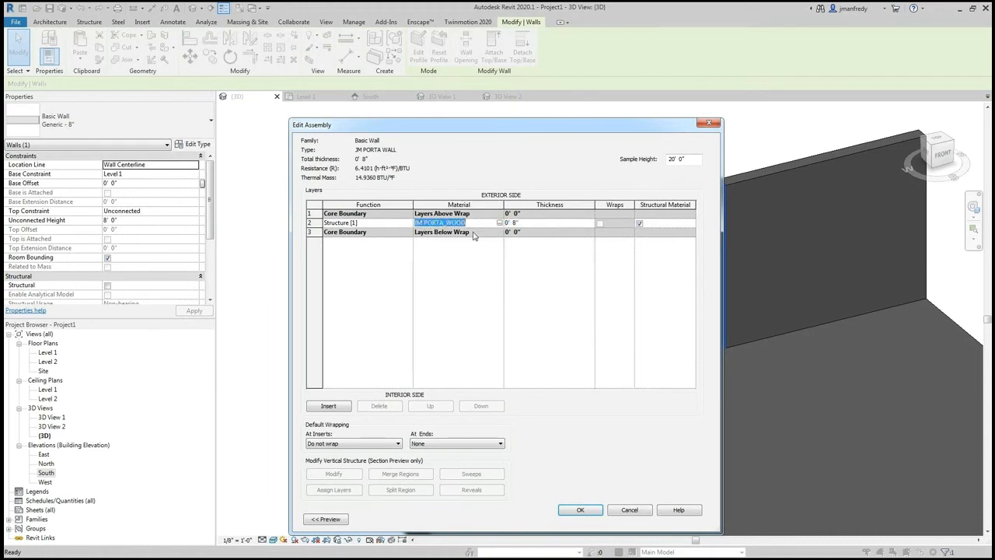
left_click(579, 509)
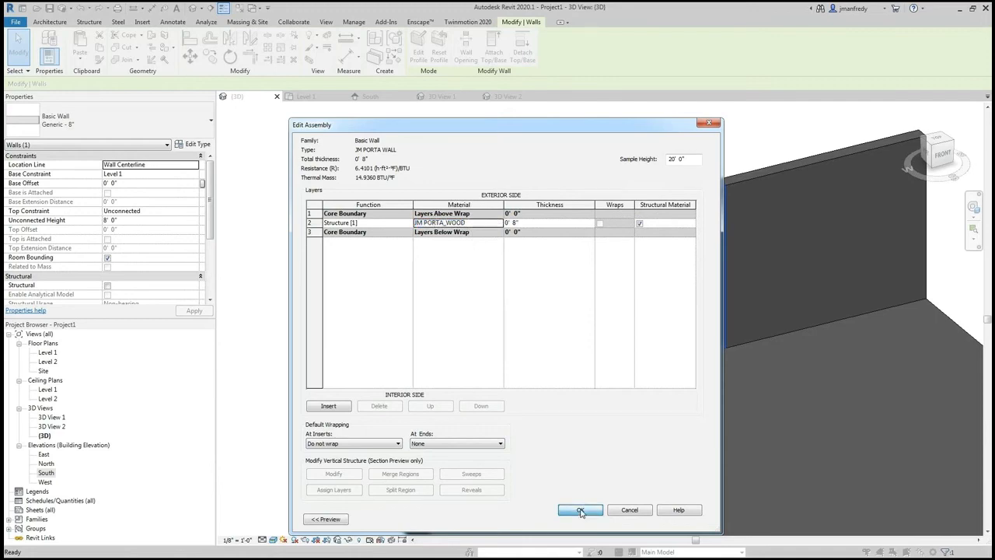
left_click(595, 520)
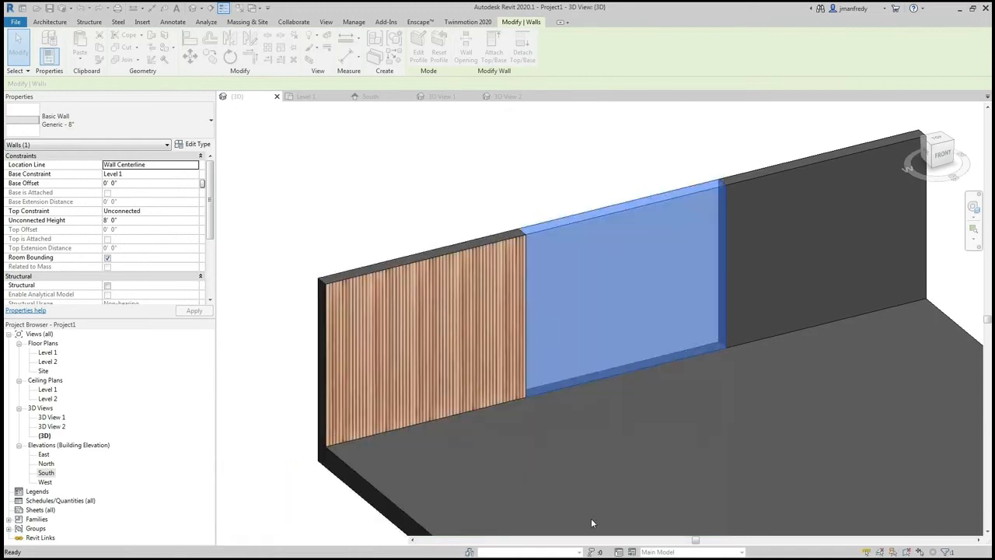
left_click(514, 162)
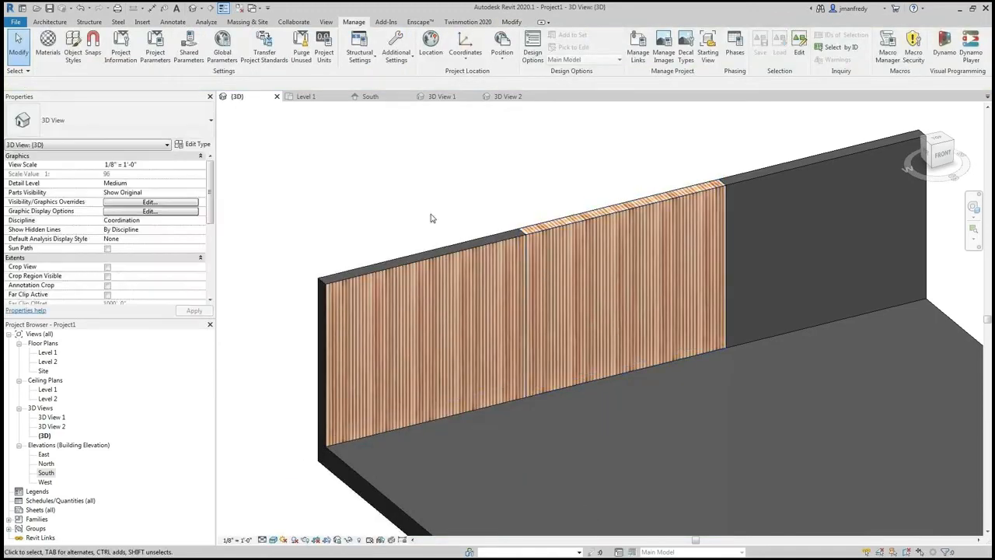
Step: Examine the middle wall's front, top and back faces in 3D and check its assigned wall type
scroll(592, 213, "up", 2)
middle_click_drag(586, 206, 536, 173)
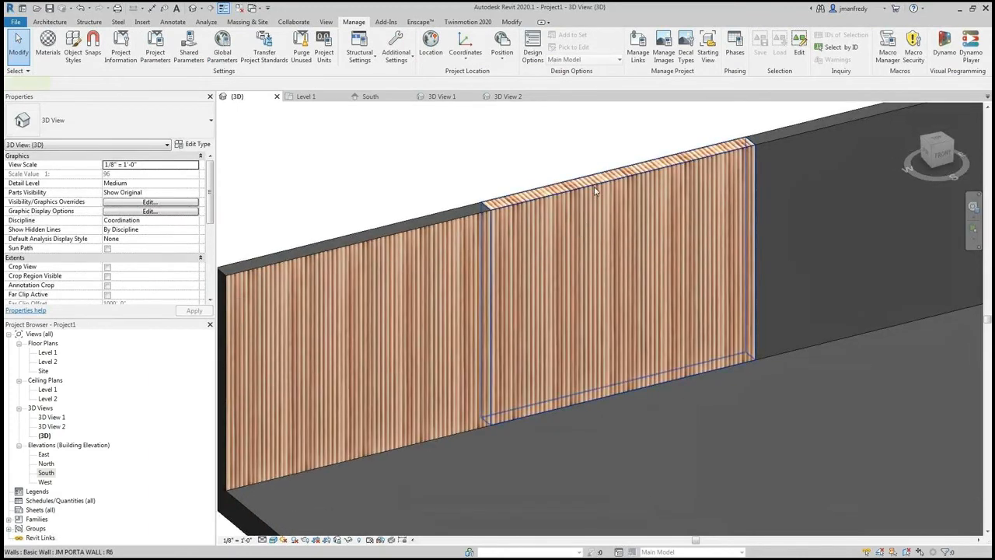
left_click(595, 191)
key("Escape")
left_click(628, 180)
middle_click_drag(628, 181, 695, 249, "shift")
left_click(524, 444)
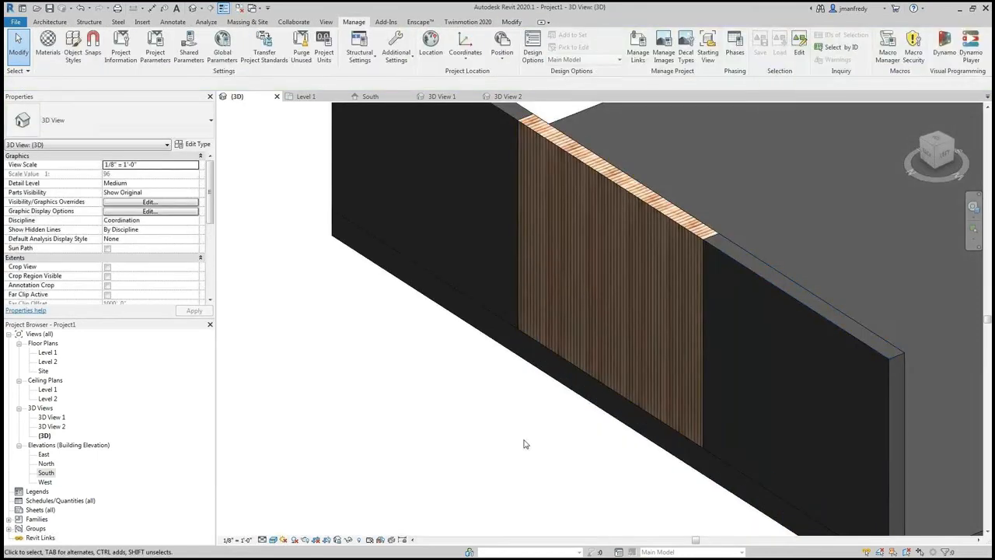
middle_click_drag(595, 226, 535, 253, "shift")
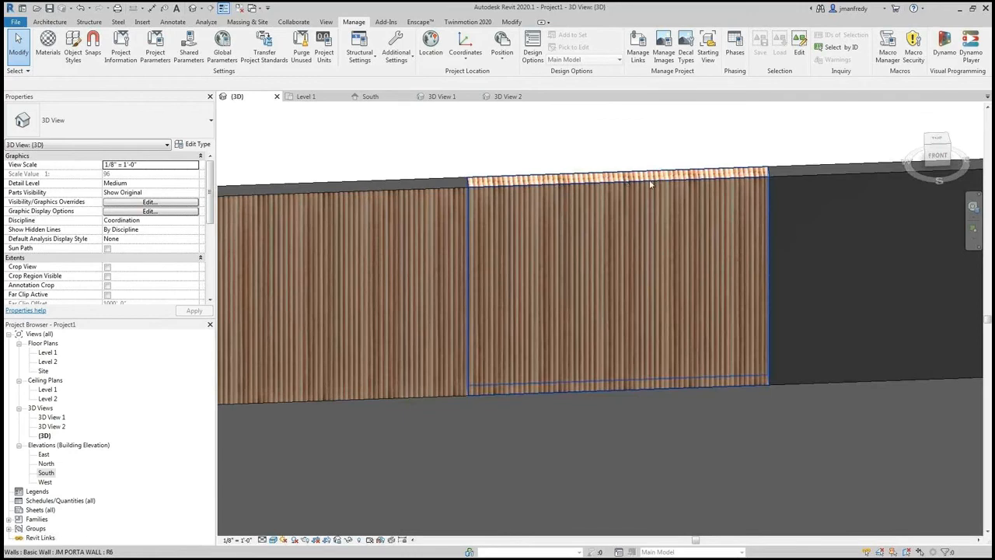
middle_click_drag(649, 179, 526, 194, "shift")
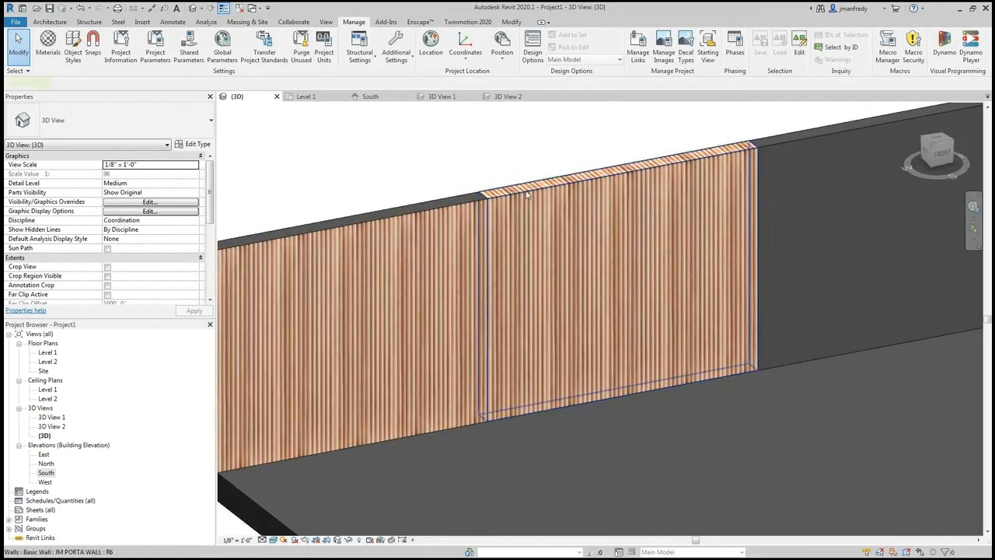
left_click(527, 195)
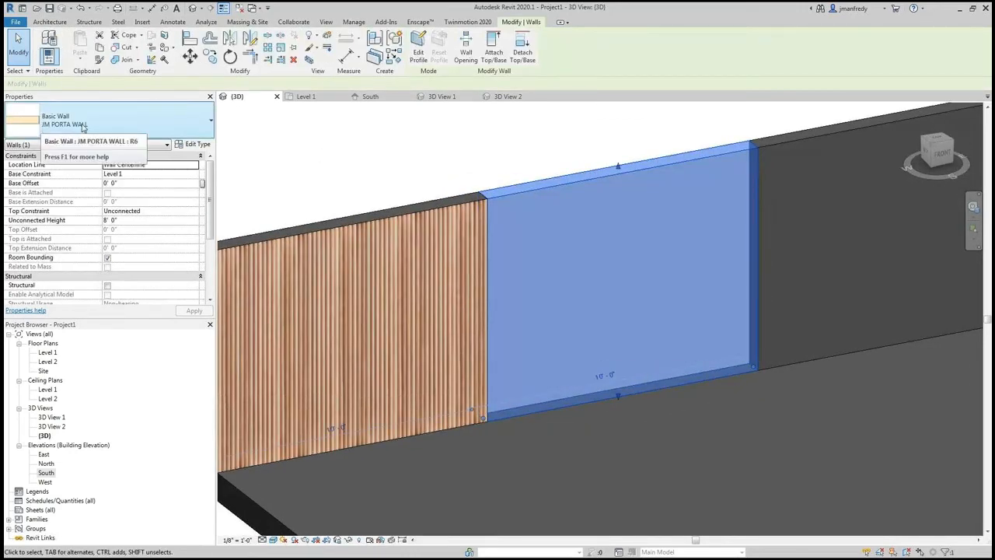
left_click(538, 140)
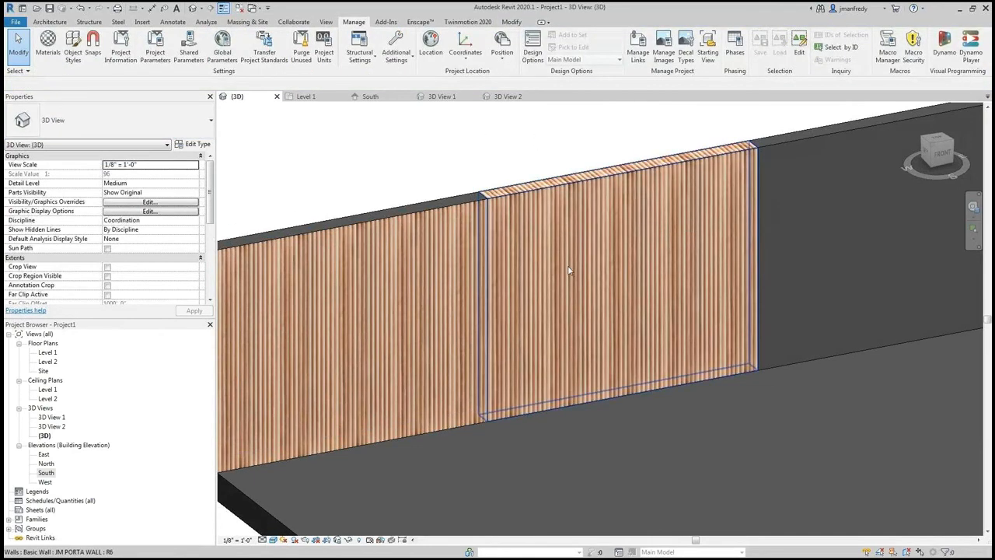
Step: Place a straight JM PORTA WALL wall about 11'-2" long and 20' high behind the existing row of walls
scroll(568, 270, "down", 2)
middle_click_drag(568, 270, 436, 358)
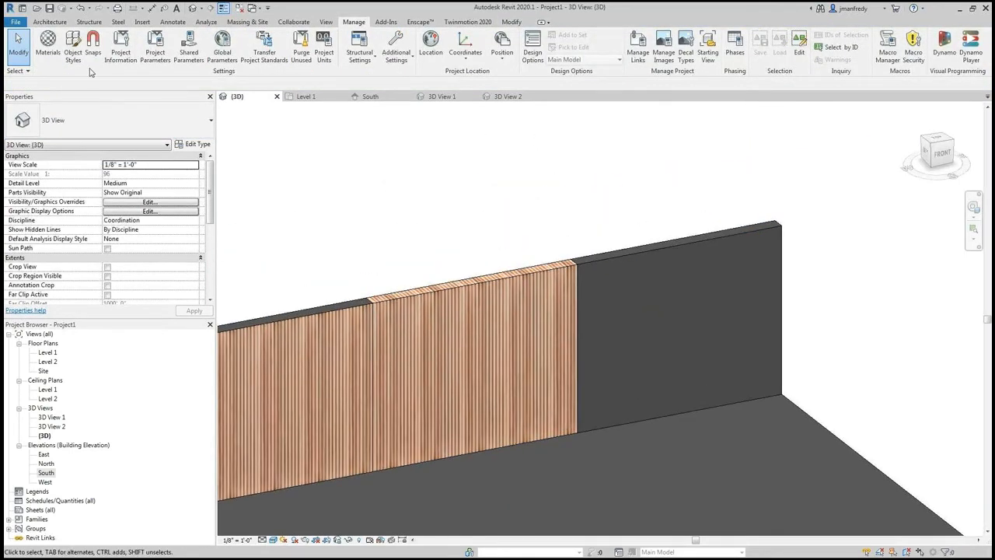
left_click(49, 22)
left_click(48, 42)
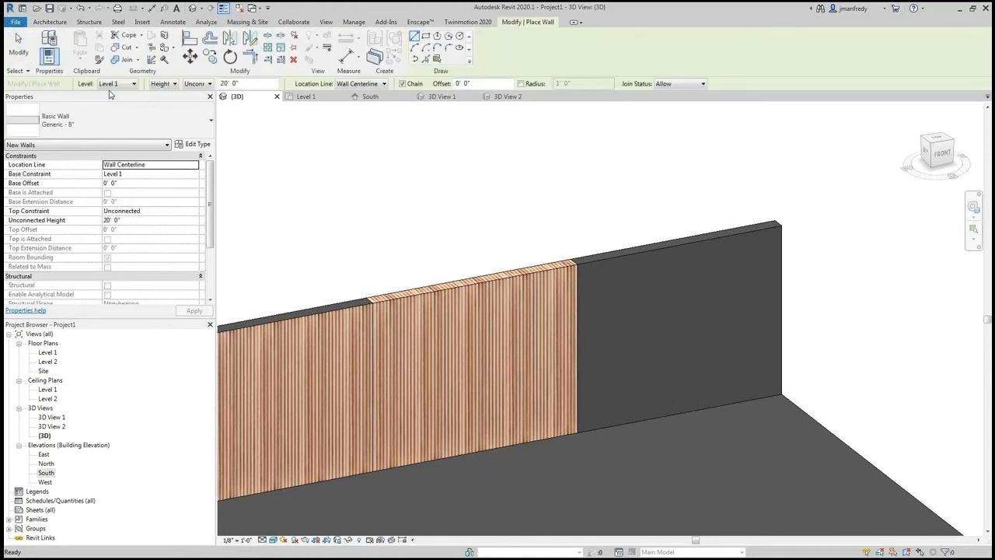
left_click(122, 118)
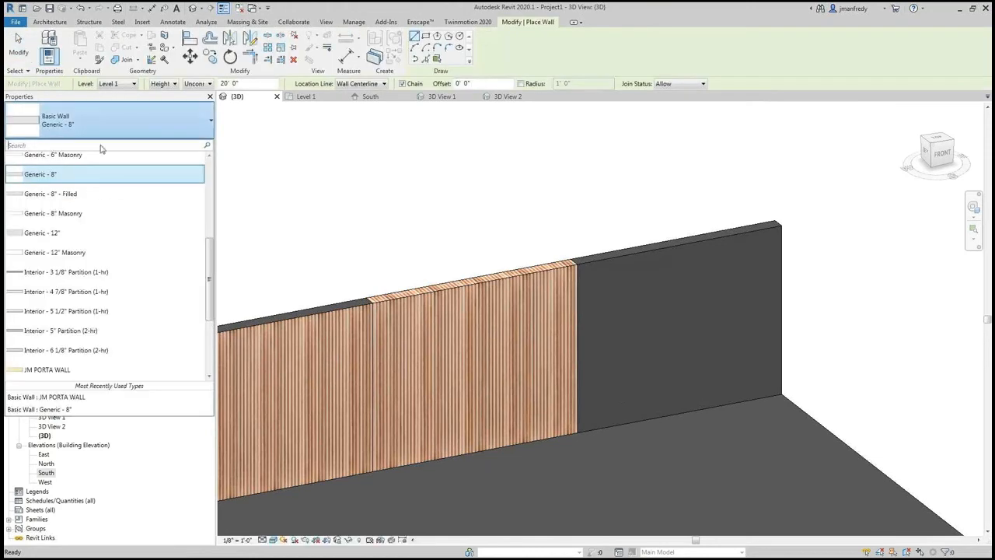
type("JM")
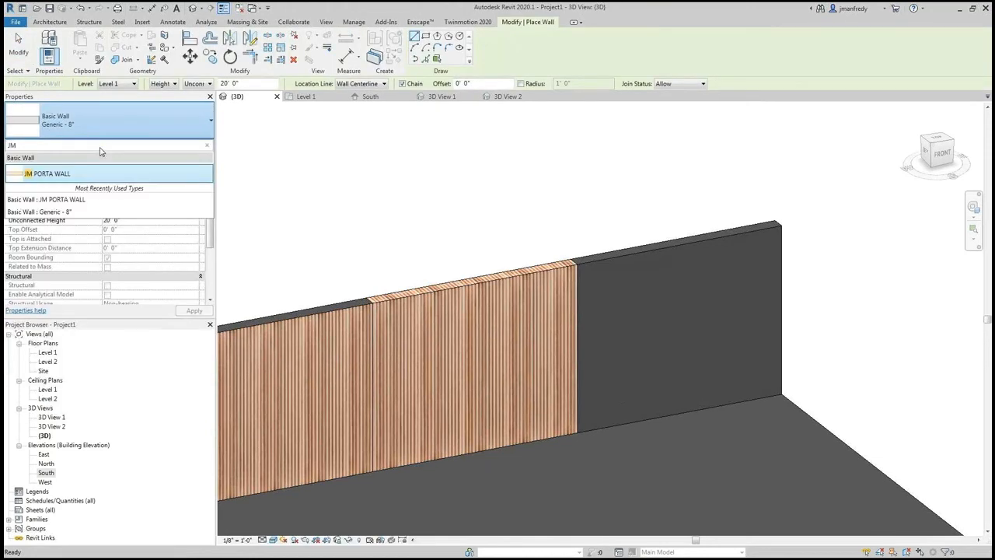
left_click(54, 174)
left_click(324, 232)
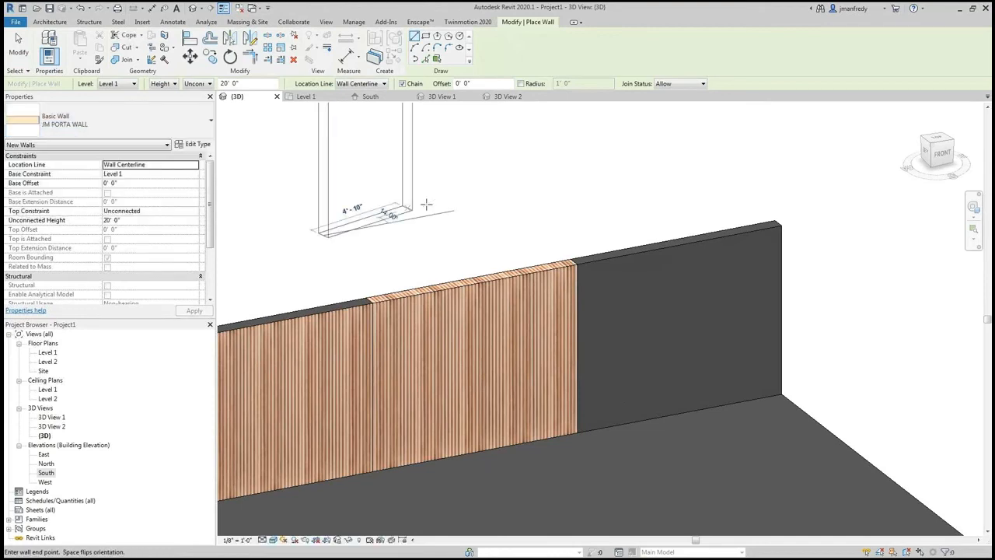
left_click(551, 192)
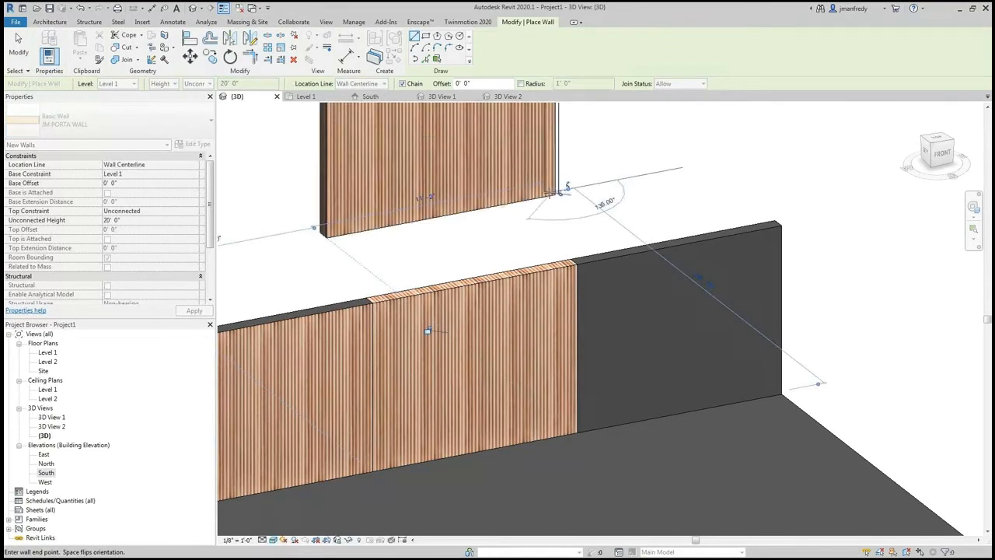
key("Escape")
key("Escape")
Step: Delete the 20' high JM PORTA WALL wall standing behind the existing row of walls
middle_click_drag(619, 193, 614, 290)
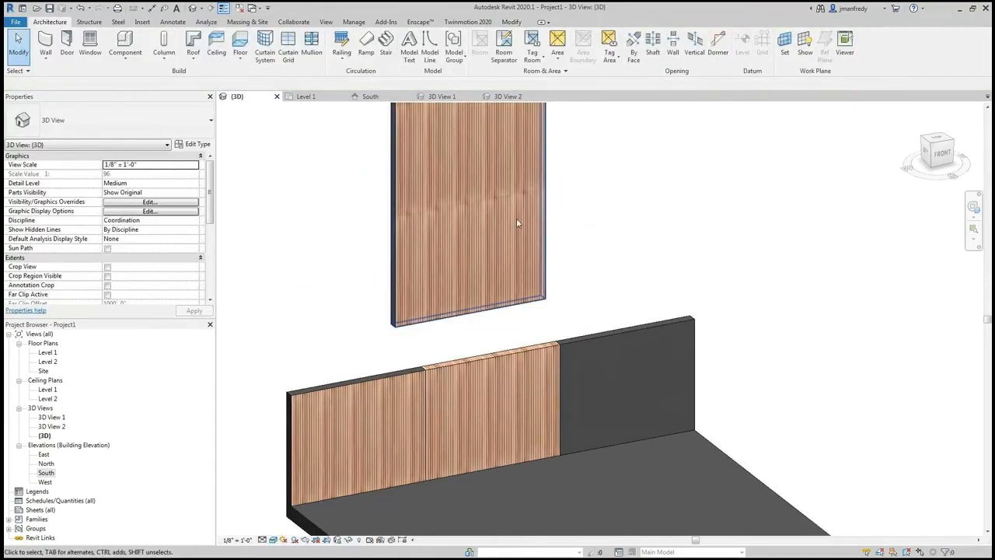
scroll(517, 247, "down", 1)
mouse_move(577, 235)
middle_mouse_down()
mouse_move(550, 317)
mouse_move(586, 260)
mouse_move(594, 225)
middle_mouse_up()
left_click(485, 272)
left_click(584, 273)
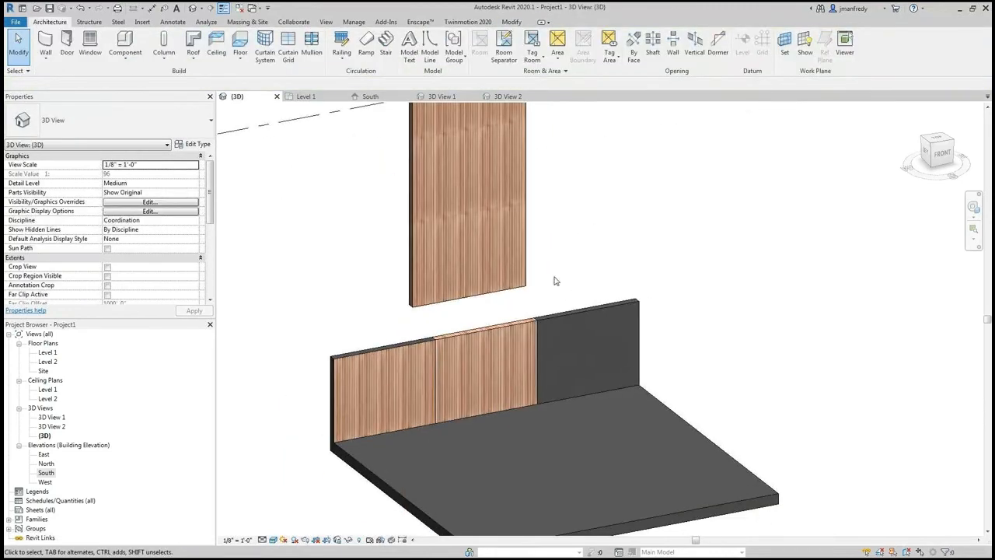
left_click(526, 287)
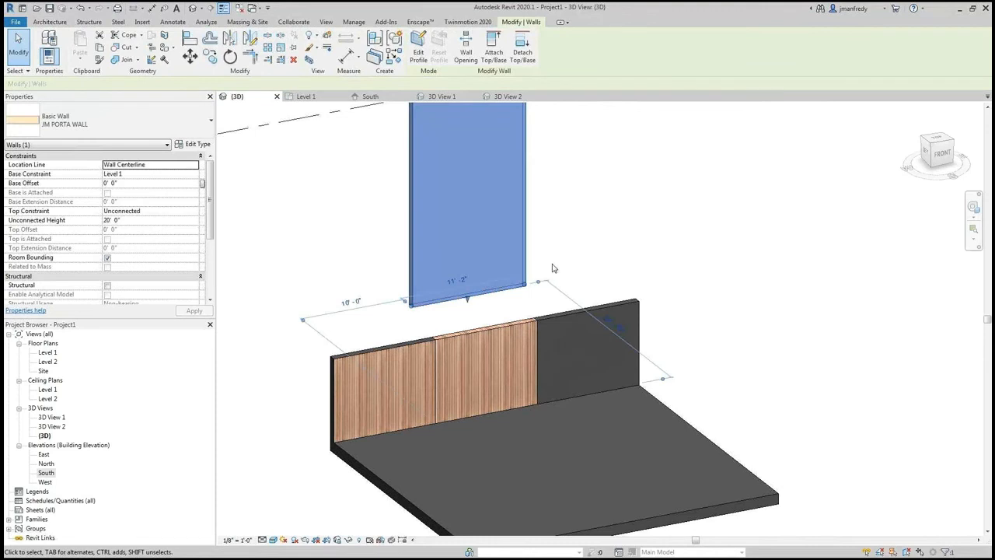
key("Delete")
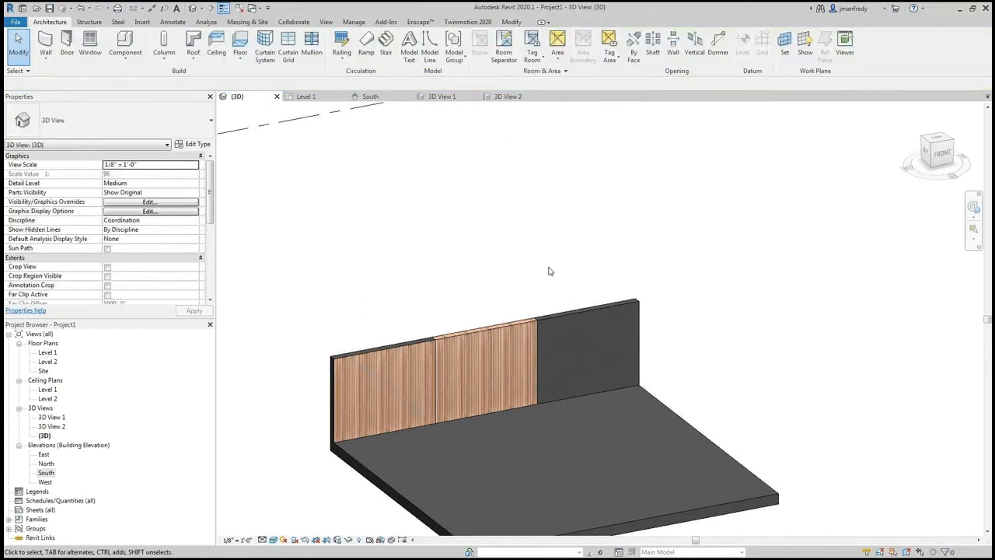
Step: Change the unpainted dark wall at the right end of the row to the JM PORTA WALL type
left_click(556, 319)
left_click(143, 132)
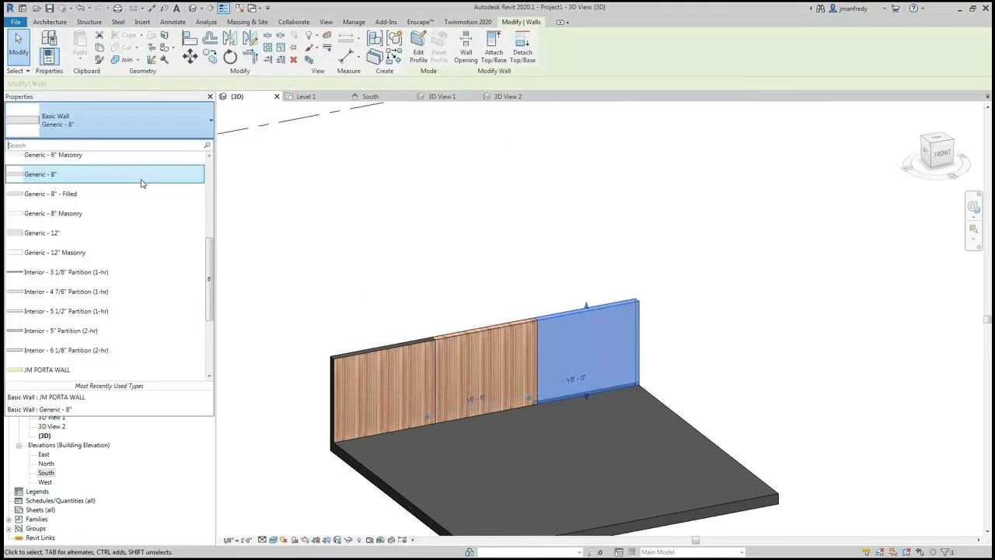
scroll(70, 150, "up", 1)
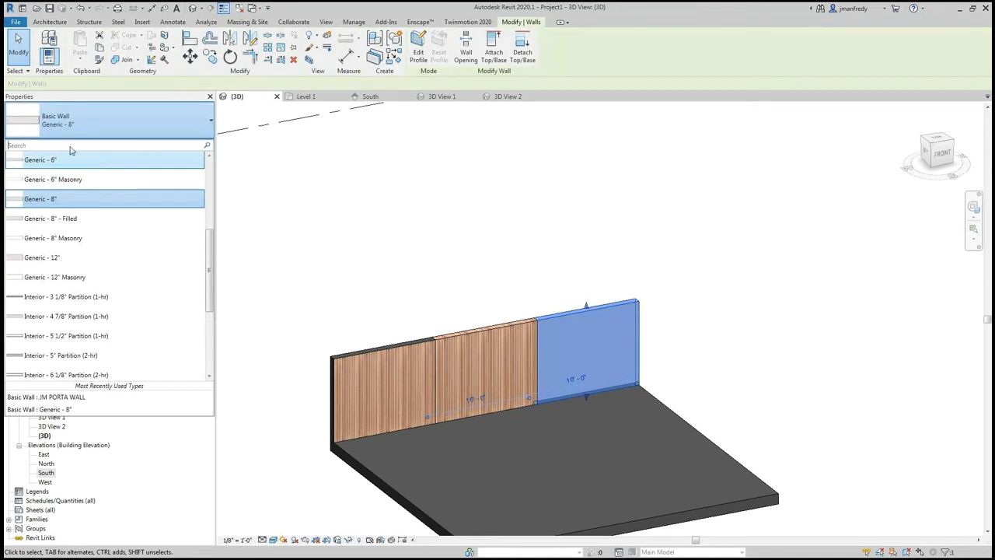
type("JM")
left_click(43, 173)
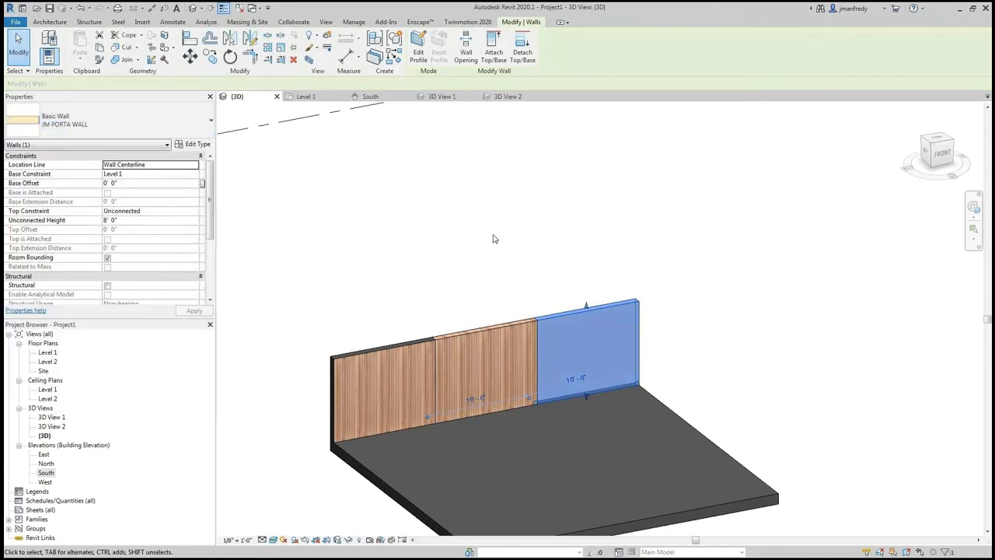
left_click(493, 238)
Step: Remove the paint from the front face of the Generic - 8" wall at the left end of the row
scroll(534, 476, "up", 3)
middle_click_drag(531, 319, 685, 277)
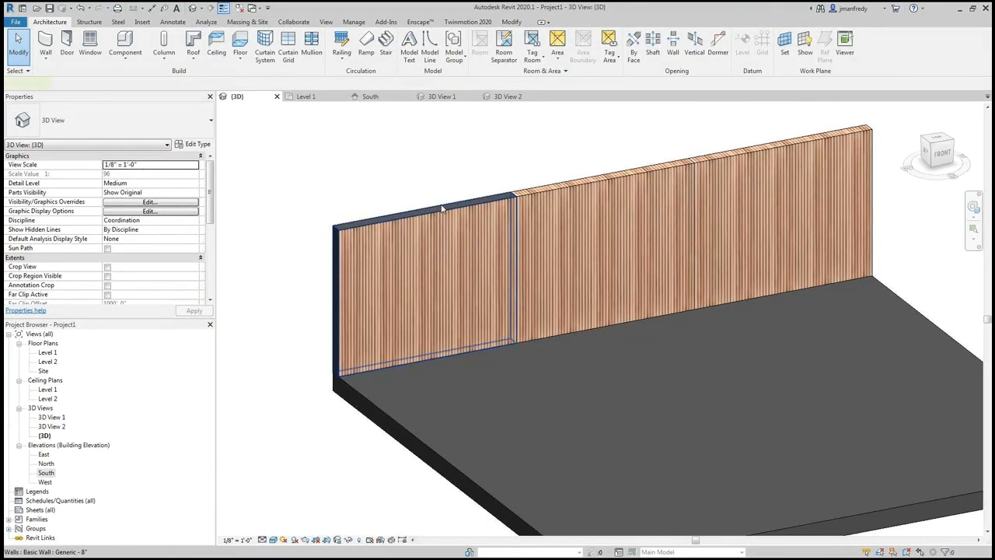
left_click(442, 205)
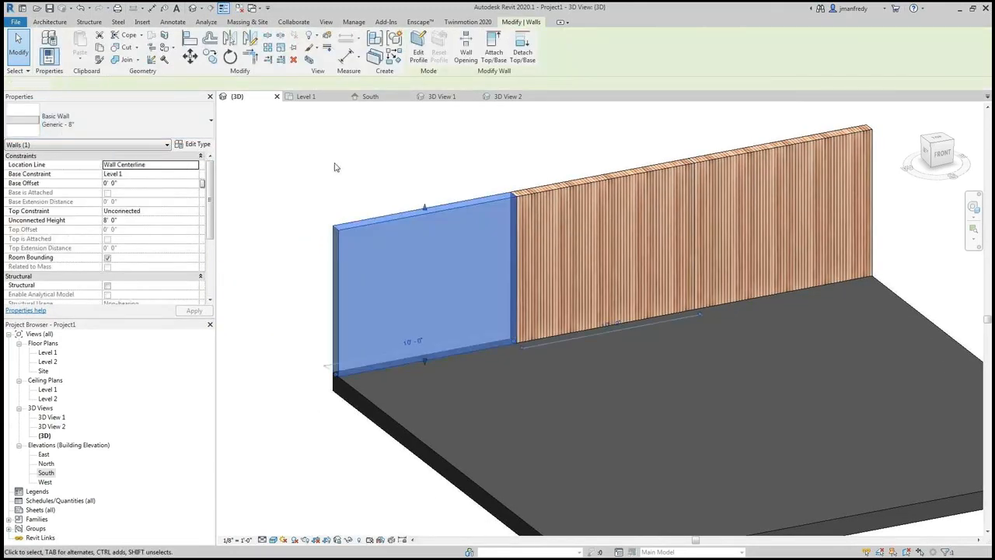
left_click(366, 200)
scroll(366, 200, "up", 1)
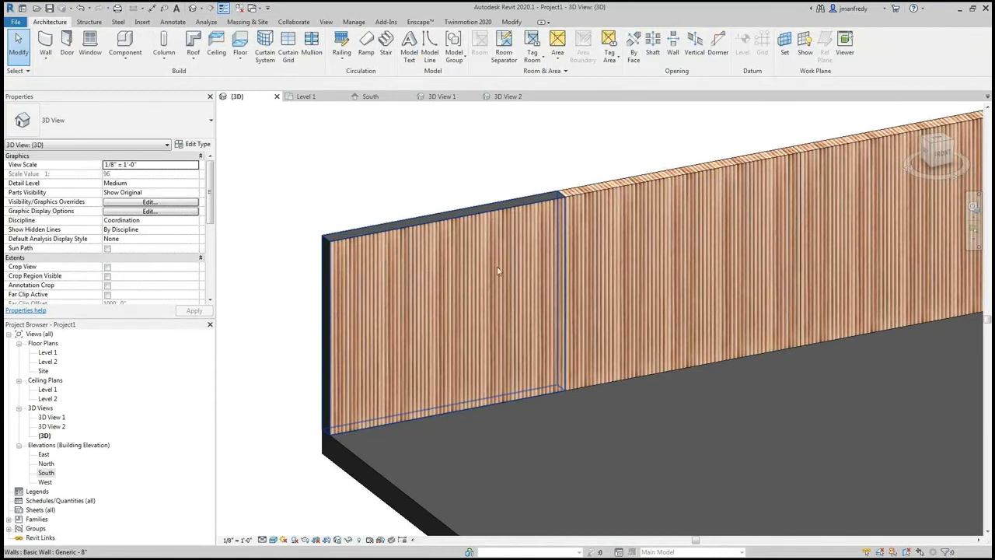
left_click(510, 22)
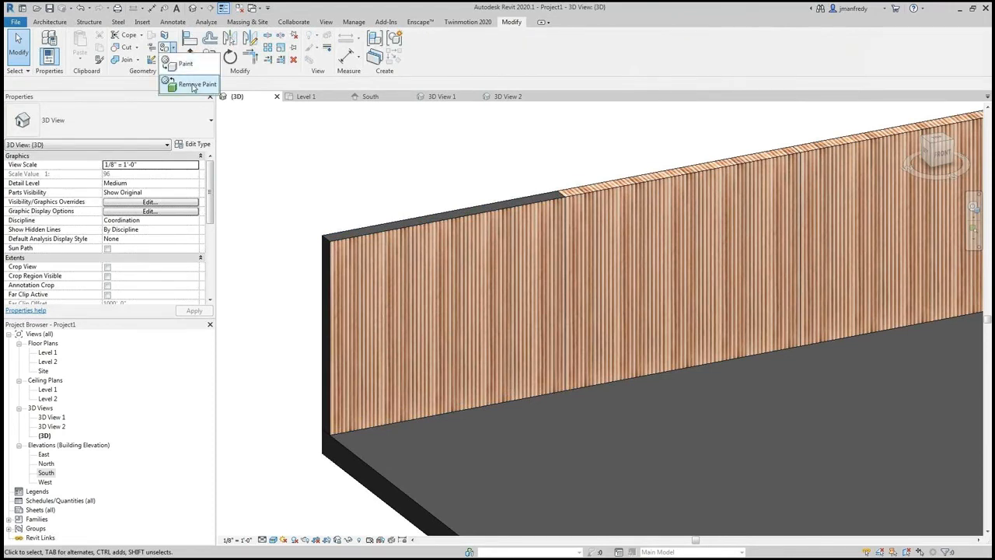
left_click(397, 303)
key("Escape")
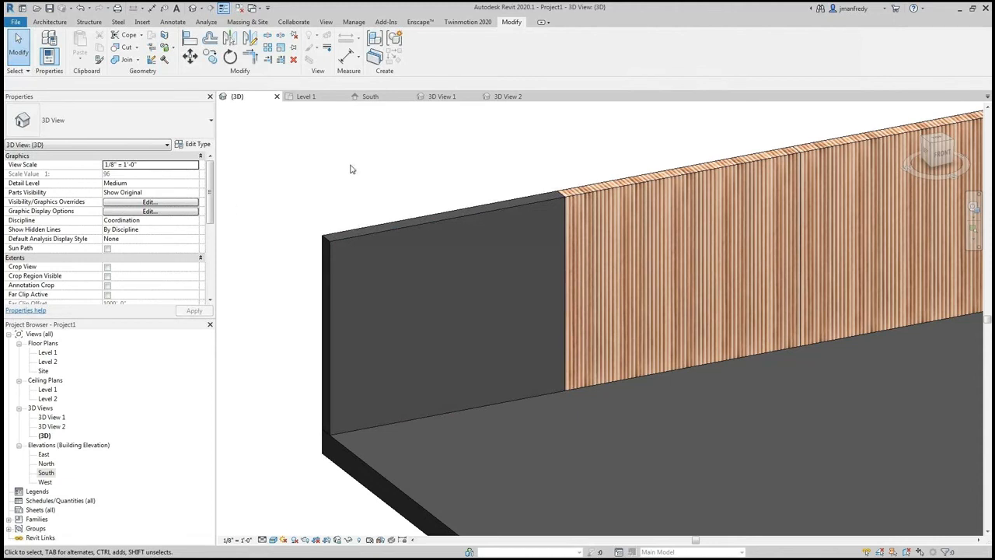
Step: Change the wall at the left end of the row to the JM PORTA WALL type
left_click(392, 233)
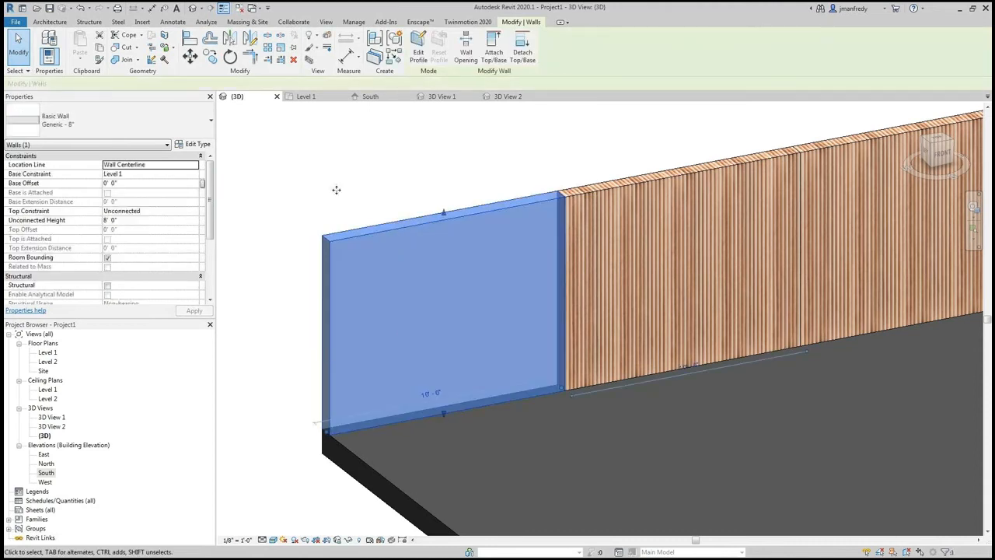
left_click(173, 124)
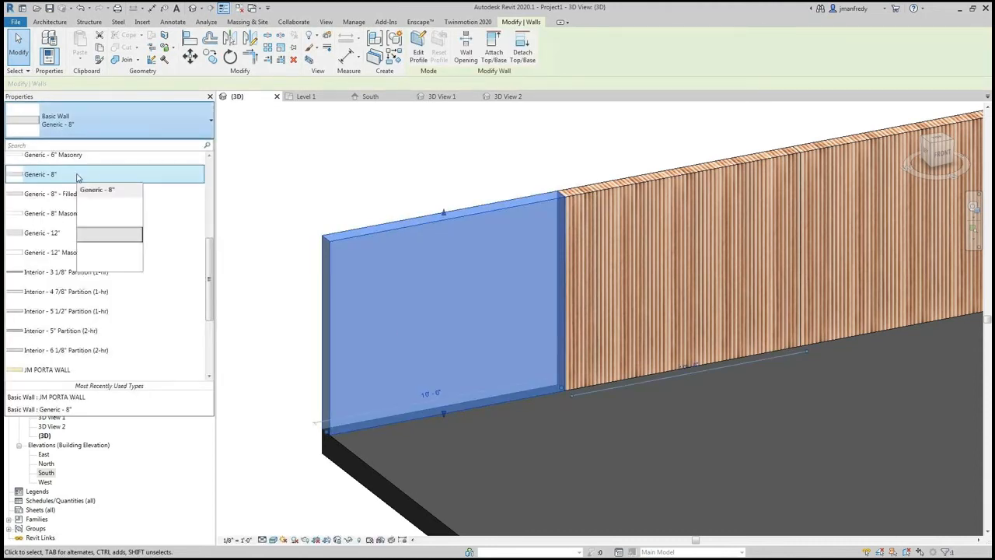
type("JM")
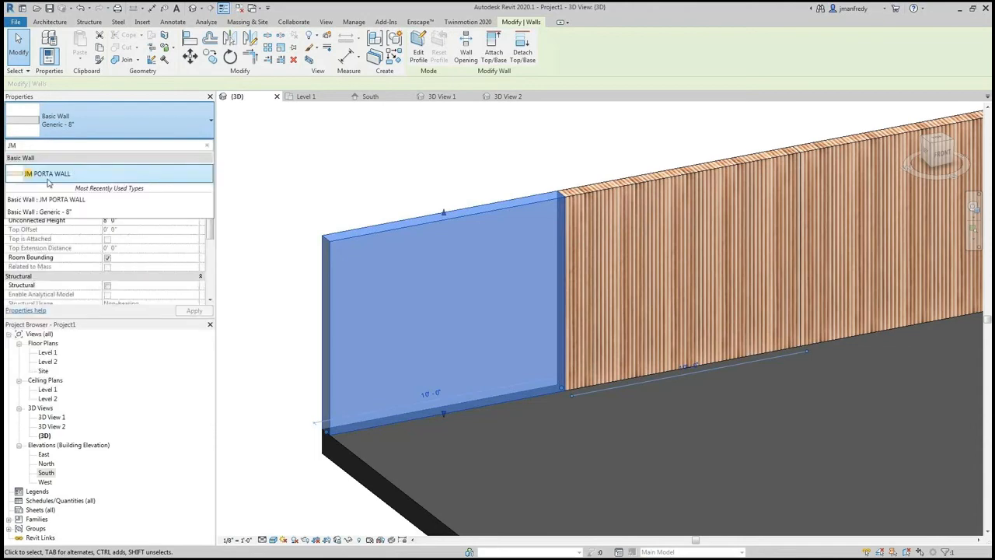
left_click(50, 178)
left_click(349, 204)
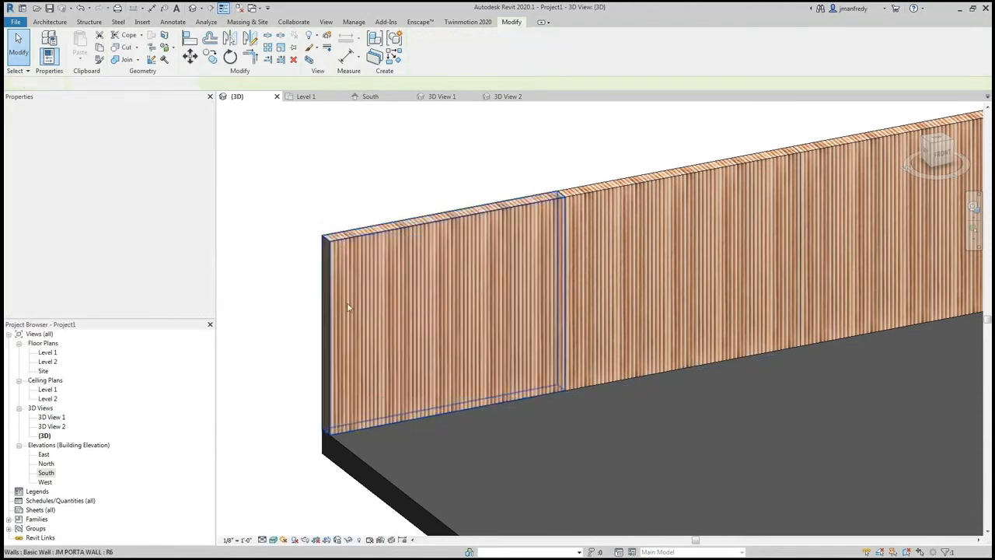
Step: Display the 3D view as Hidden Line to examine the walls' vertical surface pattern, and return it to Realistic
scroll(320, 205, "down", 2)
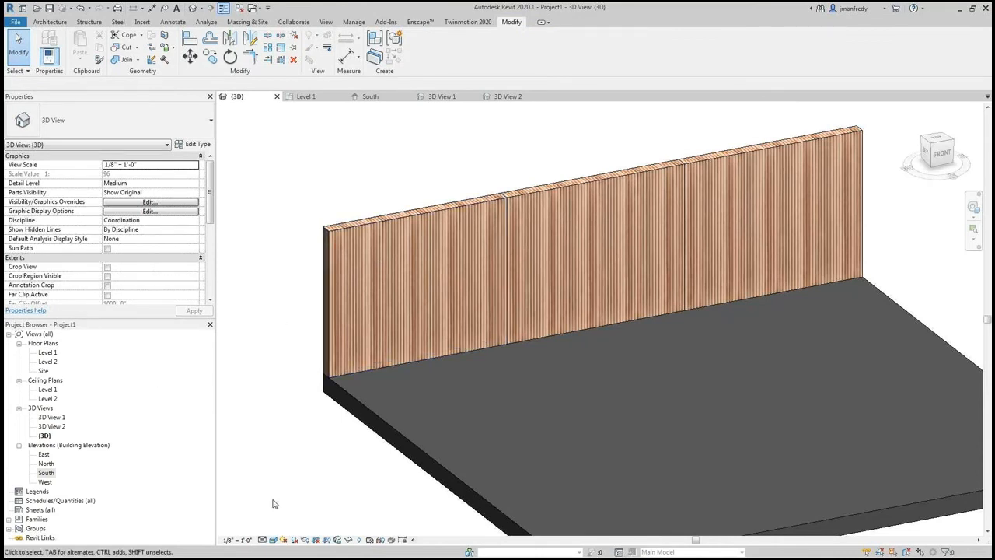
left_click(273, 539)
left_click(296, 487)
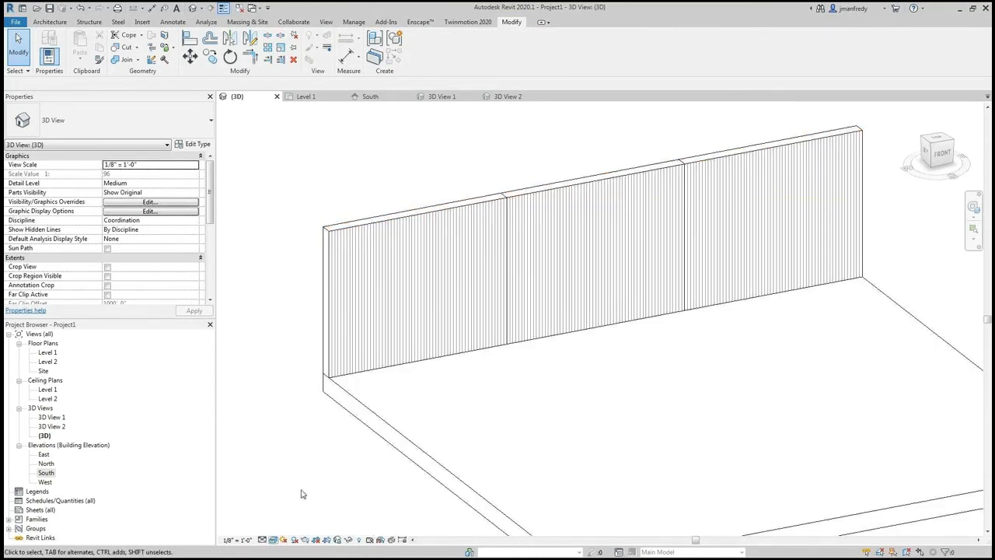
scroll(317, 293, "up", 5)
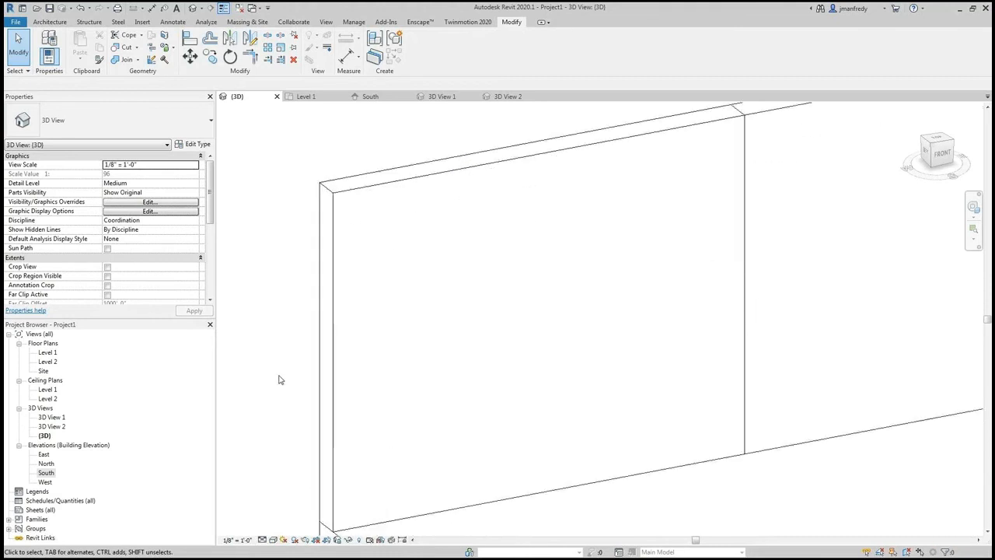
scroll(285, 370, "down", 1)
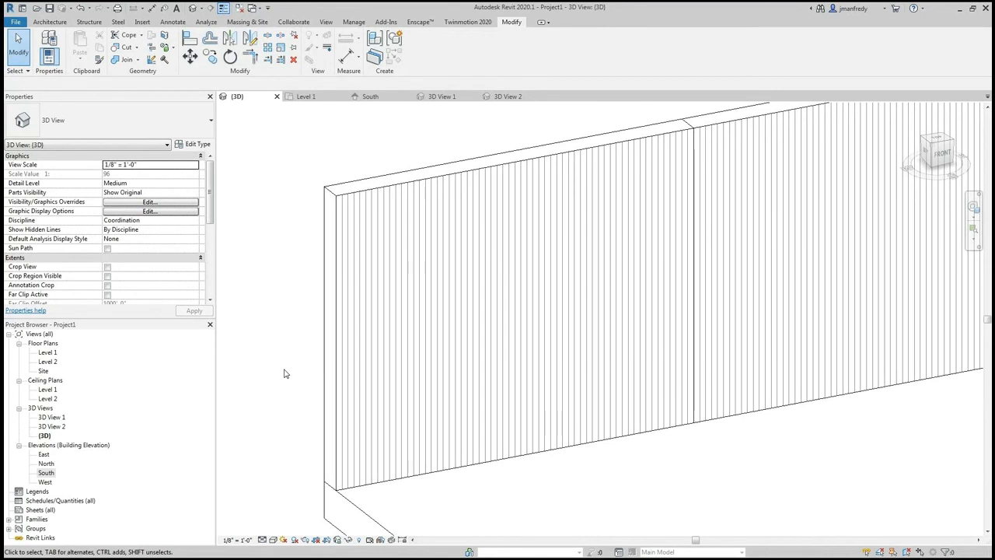
middle_click_drag(422, 367, 422, 326)
left_click(273, 540)
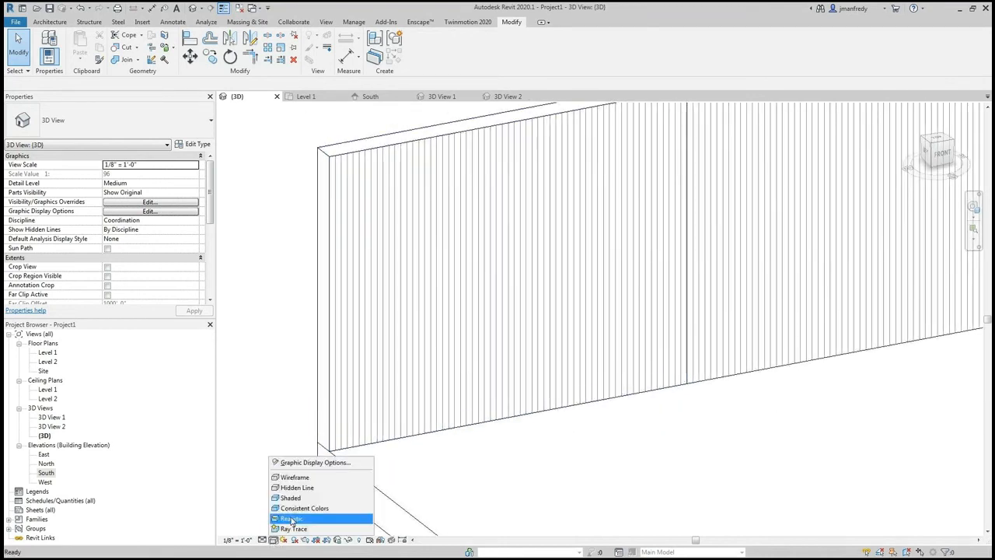
left_click(299, 519)
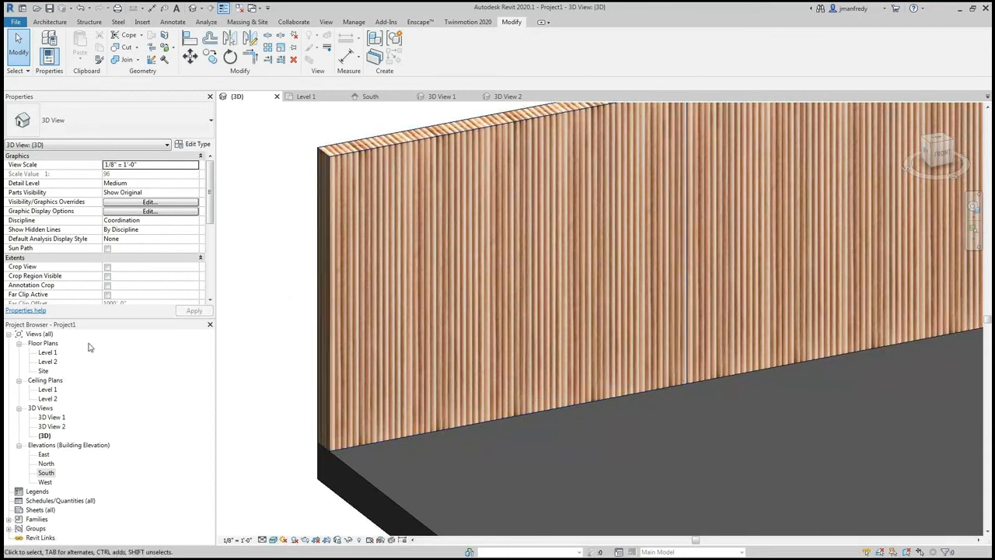
Step: In the Level 1 floor plan, examine how the JM PORTA WALL walls appear in plan and where their ends meet
double_click(48, 352)
scroll(420, 264, "up", 3)
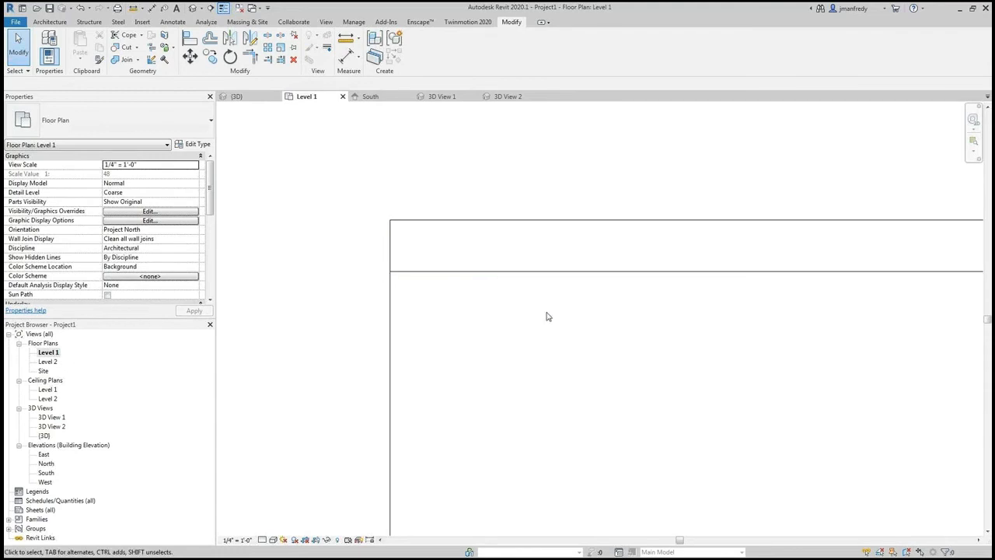
scroll(409, 309, "up", 2)
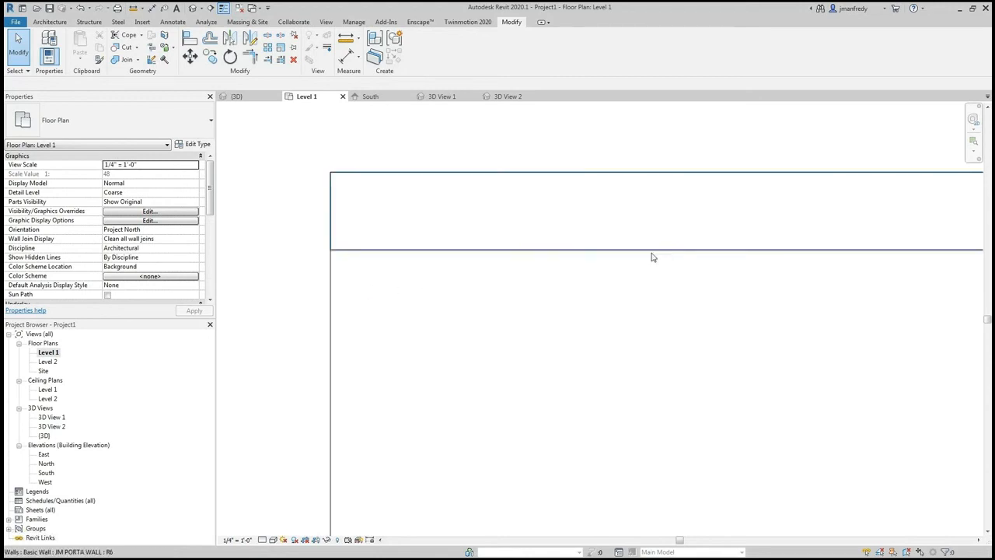
scroll(426, 269, "down", 3)
left_click(441, 264)
scroll(439, 280, "up", 4)
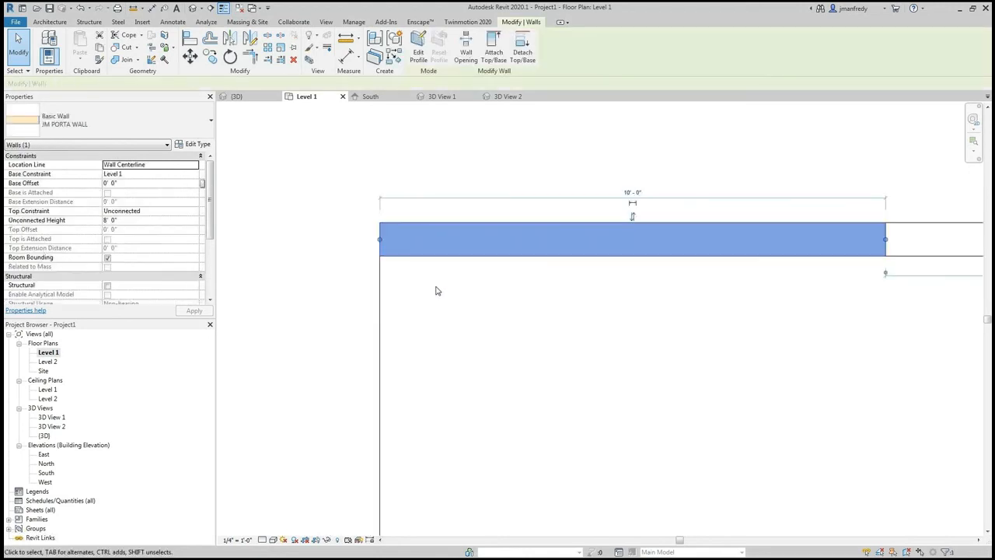
left_click(431, 283)
scroll(450, 277, "down", 3)
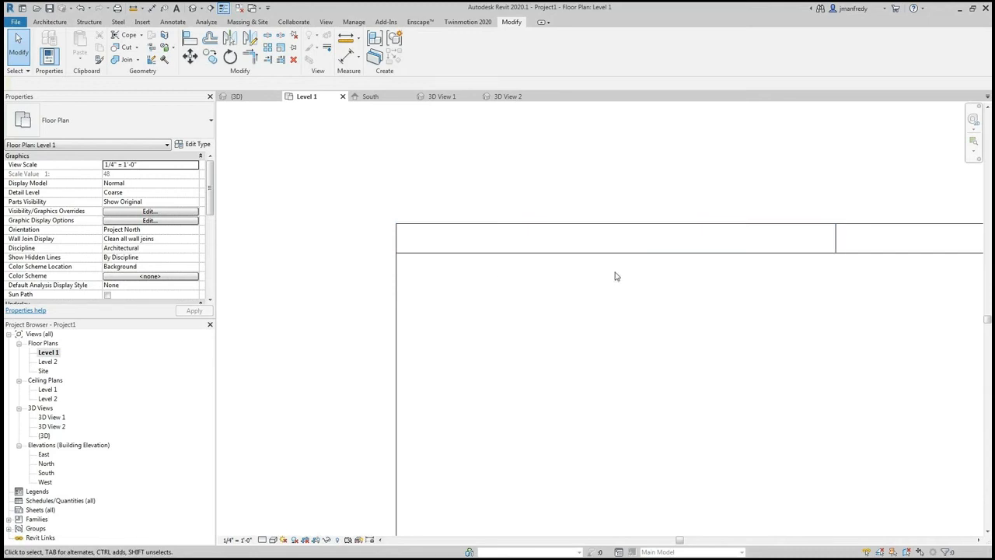
scroll(622, 287, "down", 3)
middle_click_drag(642, 344, 477, 254)
scroll(477, 256, "down", 1)
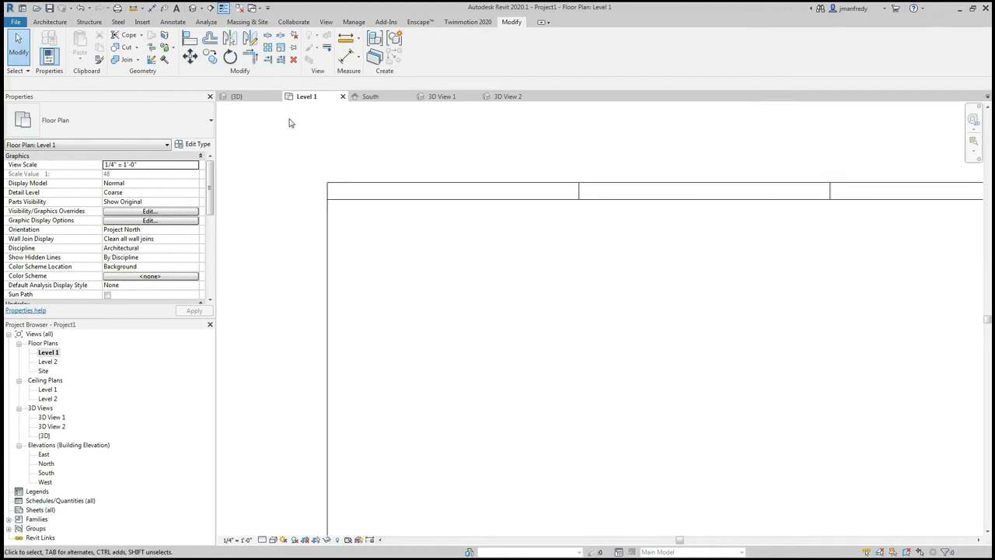
Step: Place a callout around the left end of the wall row in the Level 1 plan, referencing a new drafting view
left_click(50, 22)
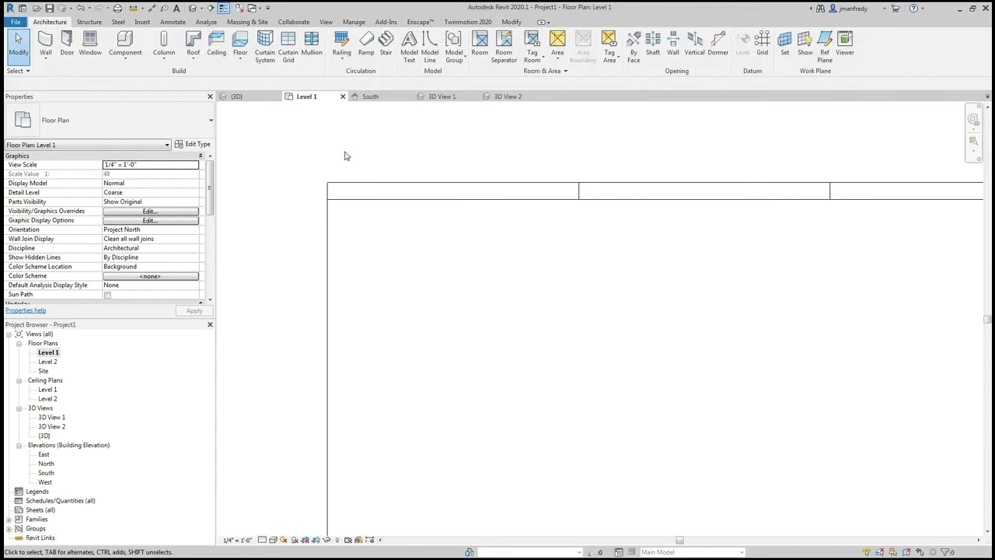
left_click(327, 22)
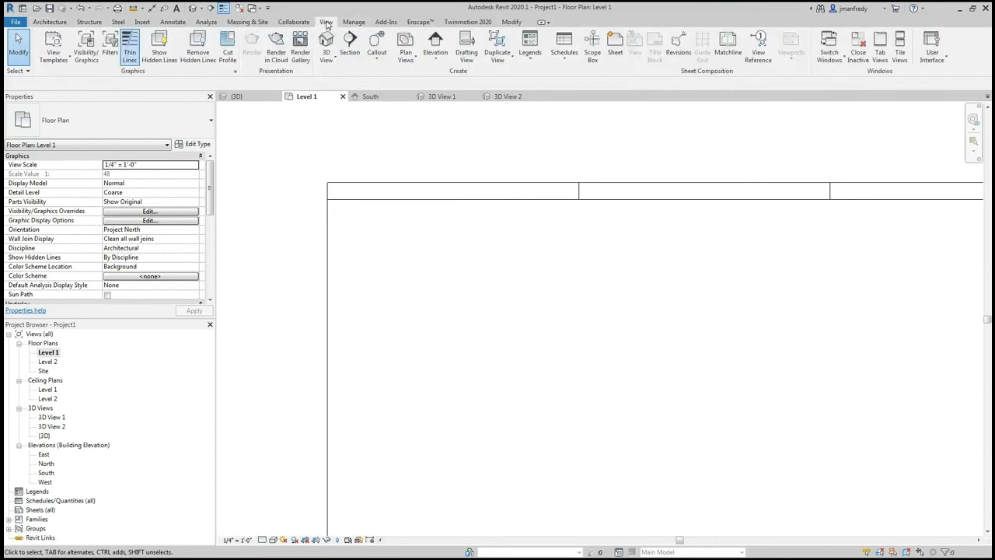
left_click(378, 45)
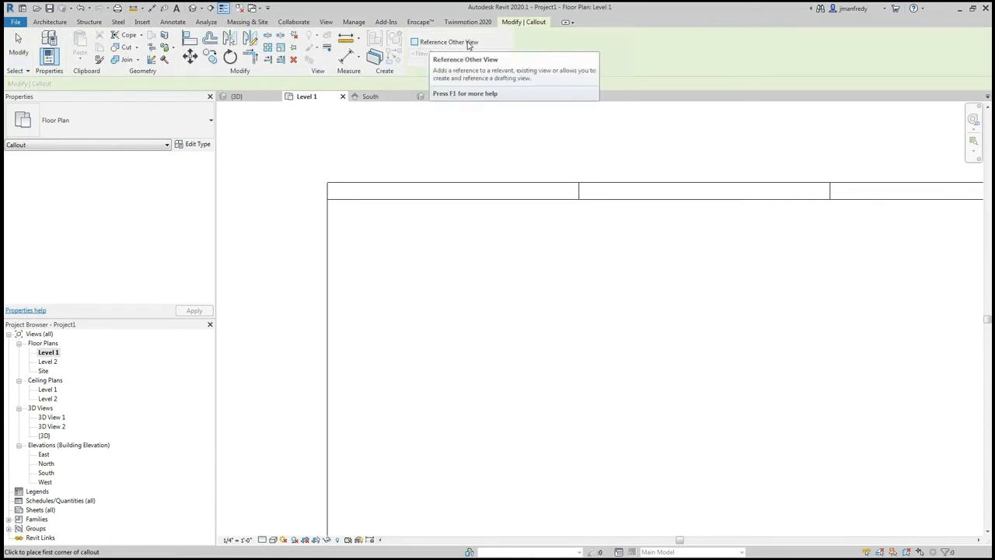
left_click(415, 42)
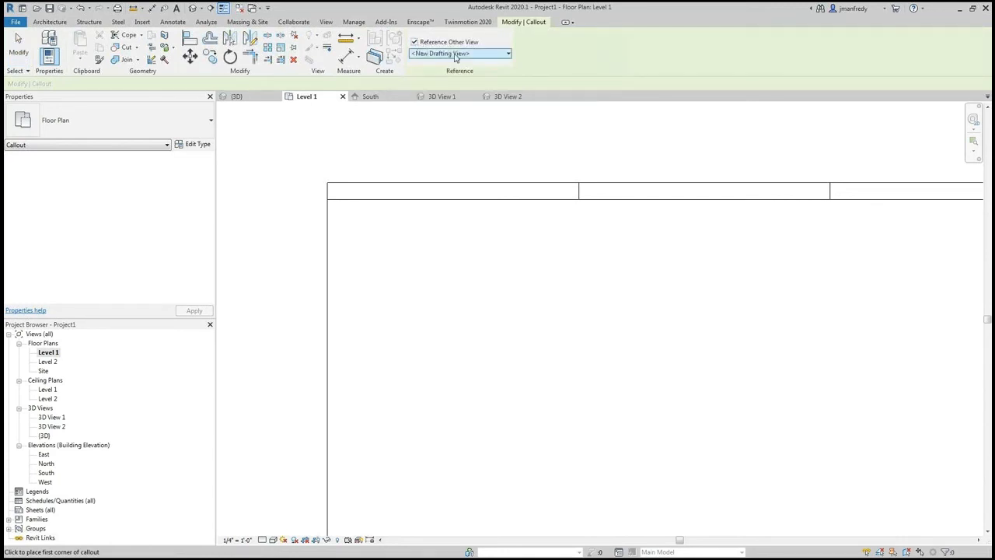
left_click(455, 54)
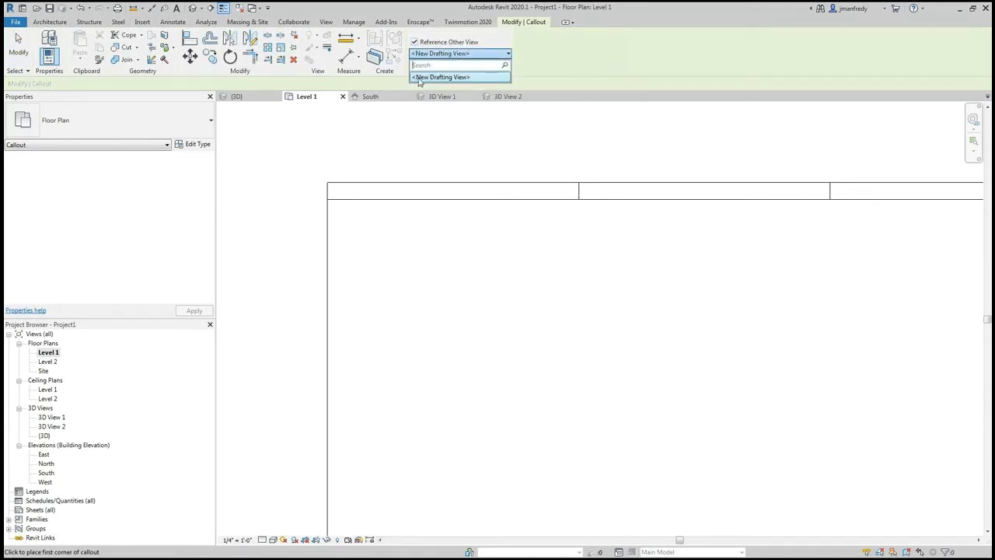
left_click(451, 77)
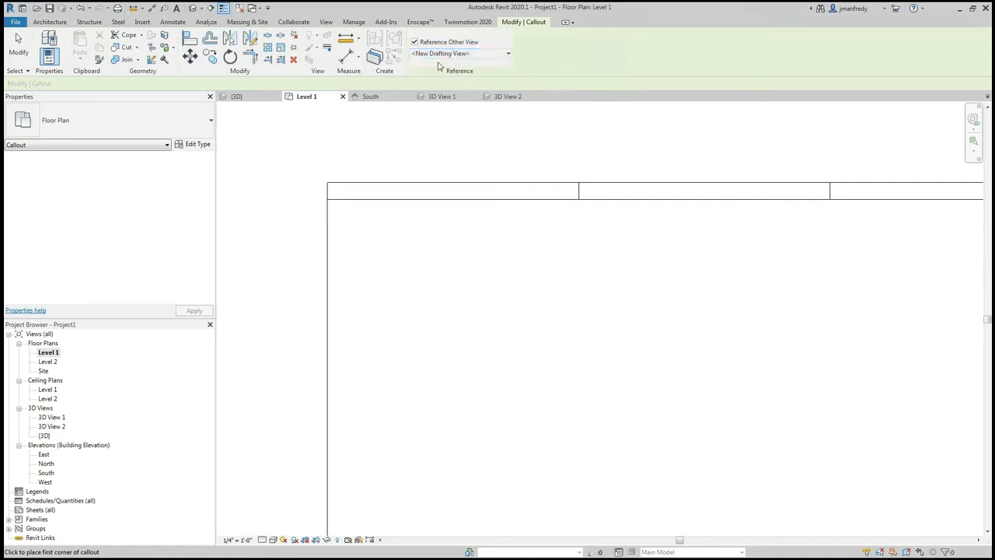
left_click(296, 155)
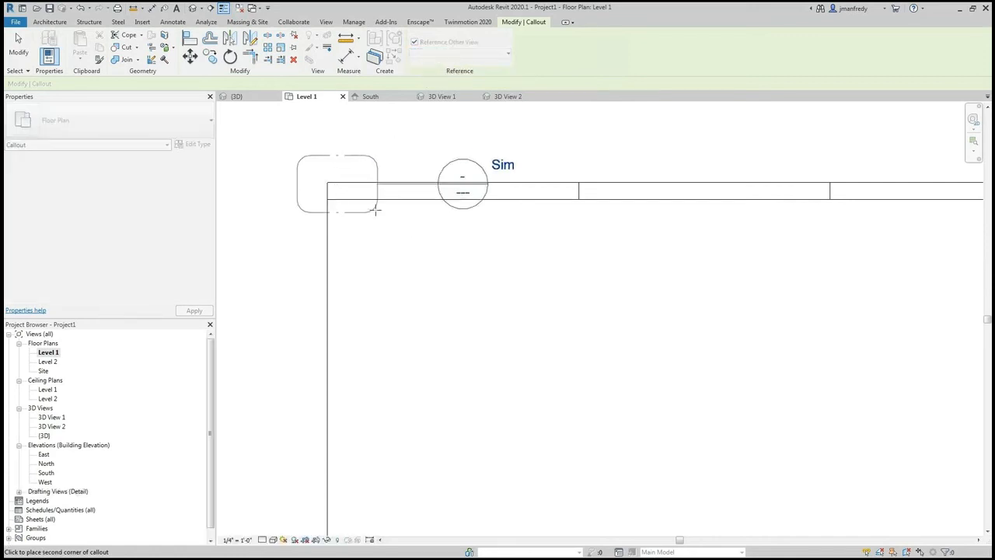
left_click(370, 235)
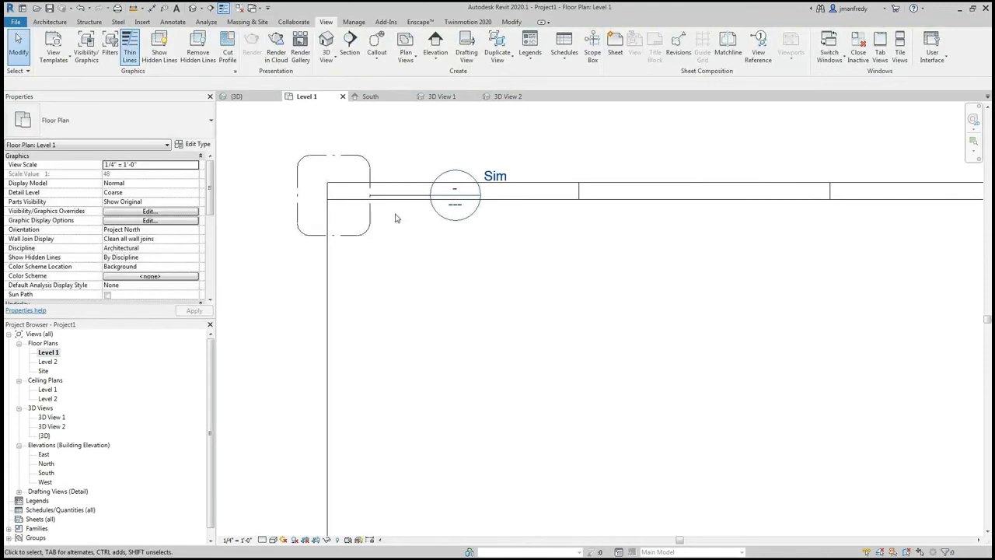
Step: Move the callout's head bubble so it sits diagonally below and to the right of the callout boundary in the Level 1 plan
scroll(395, 216, "up", 1)
left_click(424, 192)
left_click_drag(424, 192, 382, 244)
key("Escape")
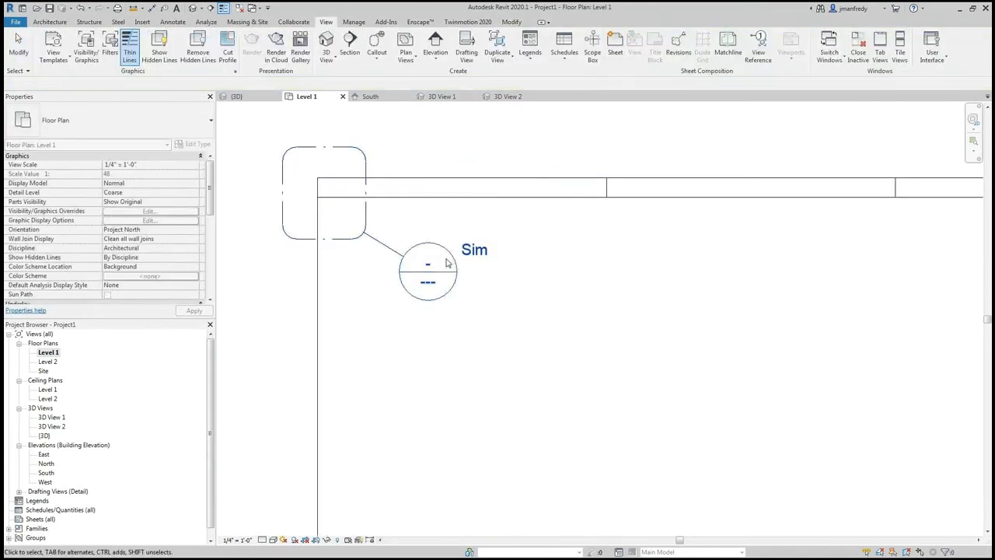
middle_click_drag(444, 349, 458, 334)
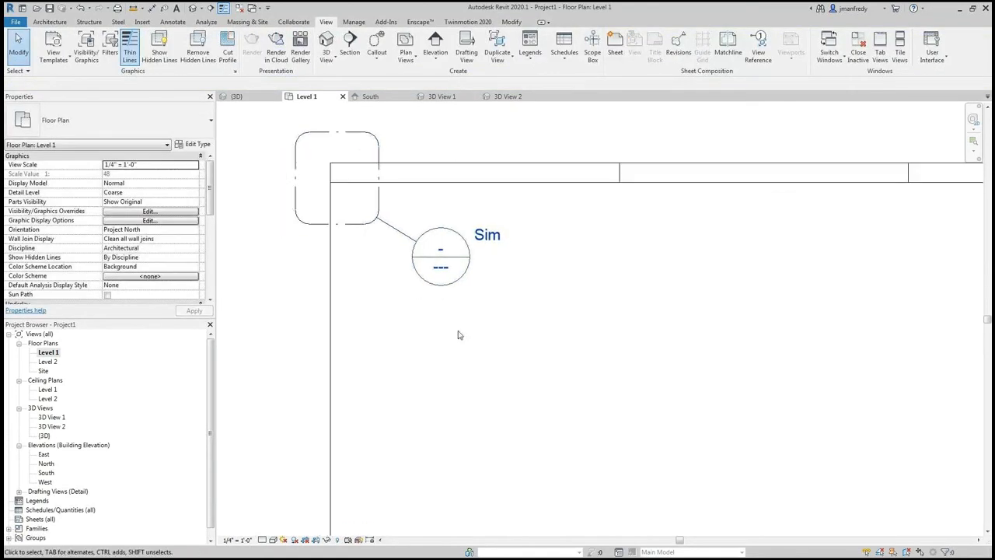
Step: Open the drafting view Level 1 - Callout 1
left_click(19, 491)
left_click(69, 501)
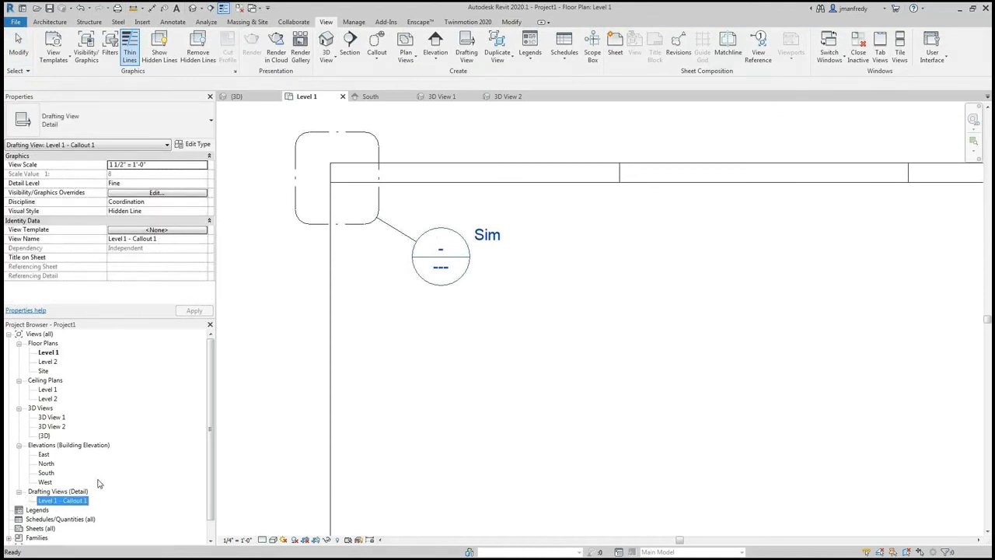
double_click(76, 502)
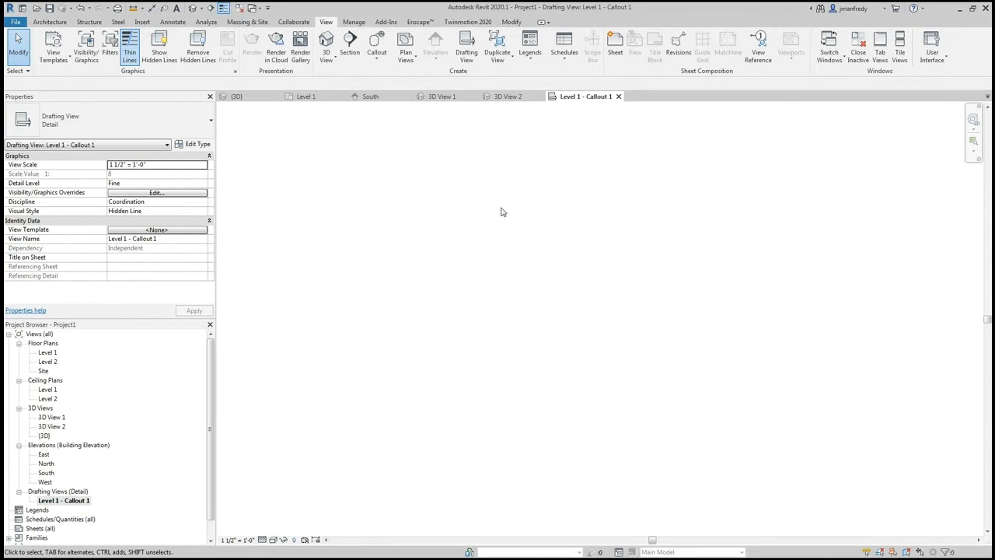
Step: Draw a detail-line rectangle about 5'-9" wide and 2'-2" high in thin lines in the drafting view
left_click(172, 22)
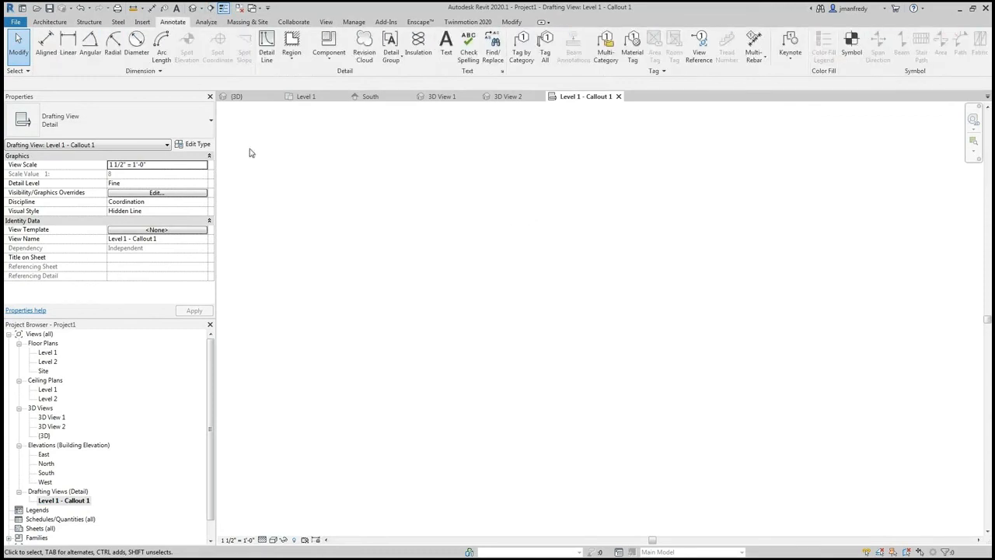
left_click(266, 46)
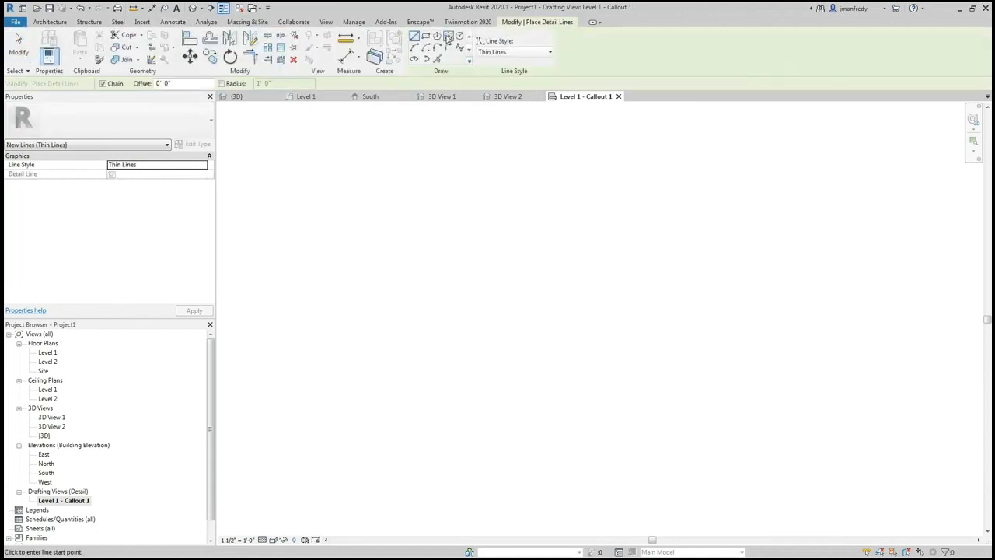
left_click(369, 231)
left_click(425, 37)
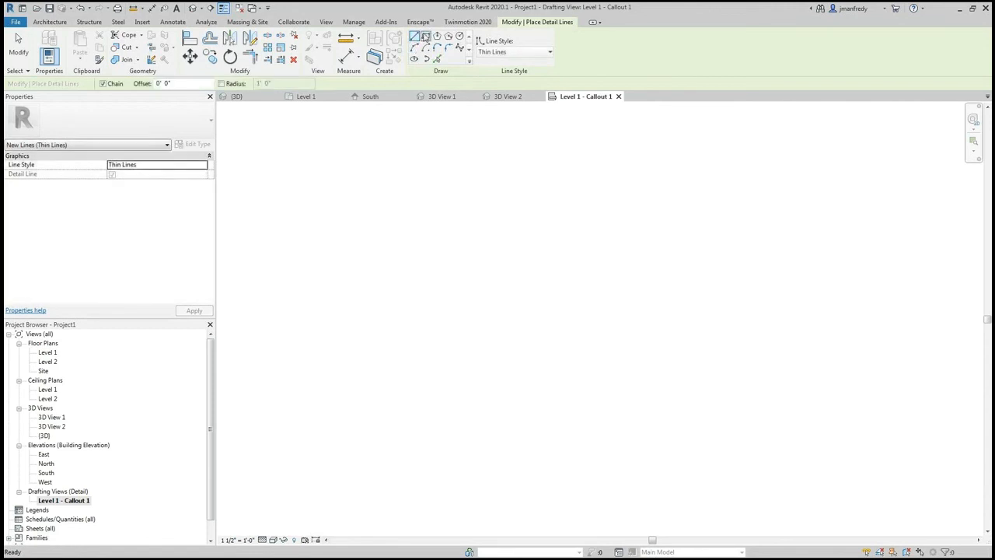
left_click(388, 269)
left_click(533, 321)
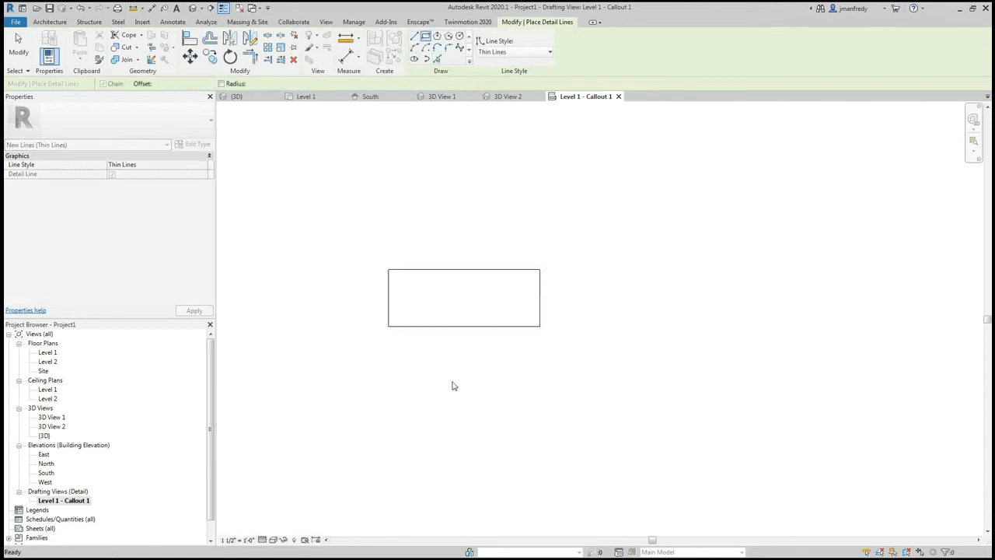
scroll(451, 383, "up", 2)
key("Escape")
Step: Set the rectangle's width to 2" by repositioning its right edge
left_click(600, 259)
left_click(466, 299)
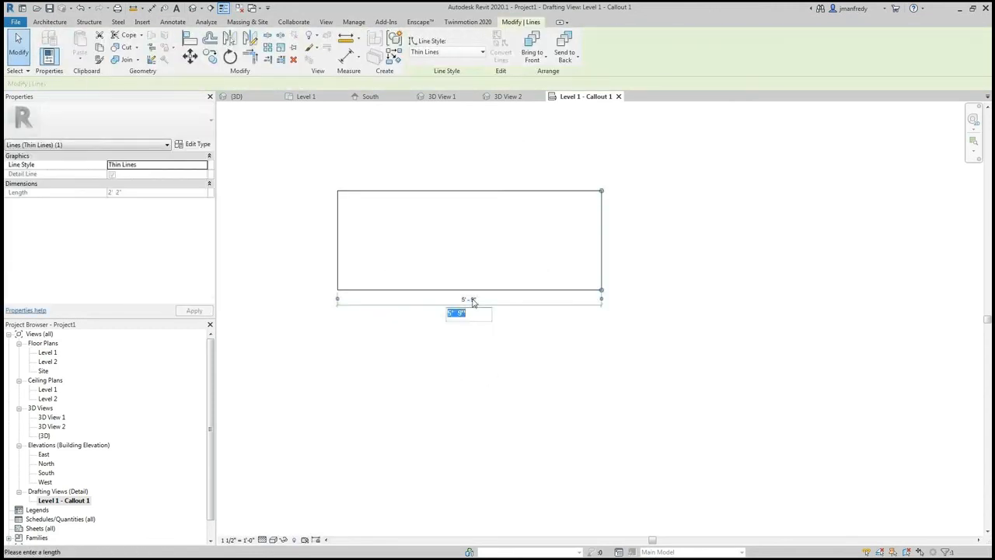
type("2\"")
key("Return")
left_click(421, 306)
scroll(361, 260, "up", 2)
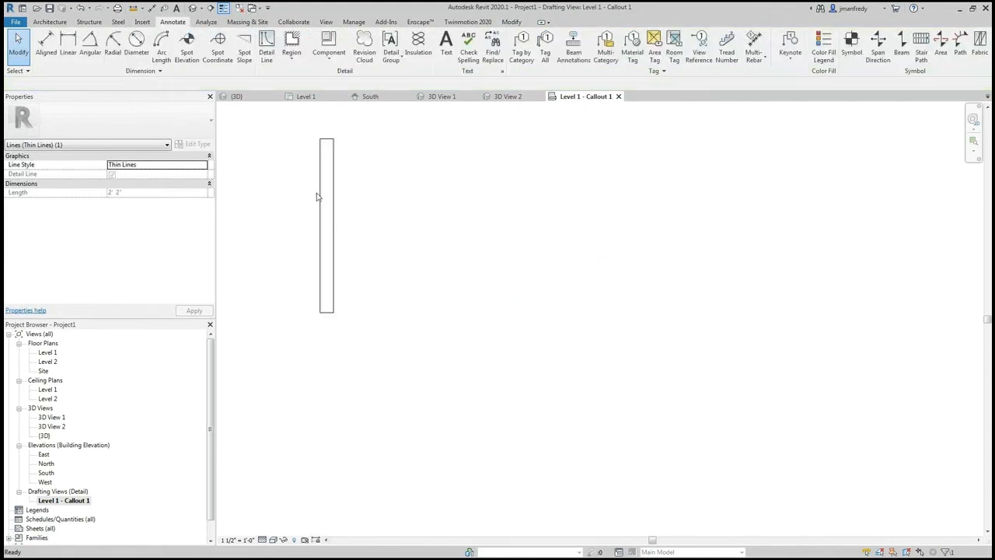
Step: Set the rectangle's height to 1/2" by repositioning its top edge
left_click(328, 139)
left_click(333, 300)
left_click(342, 226)
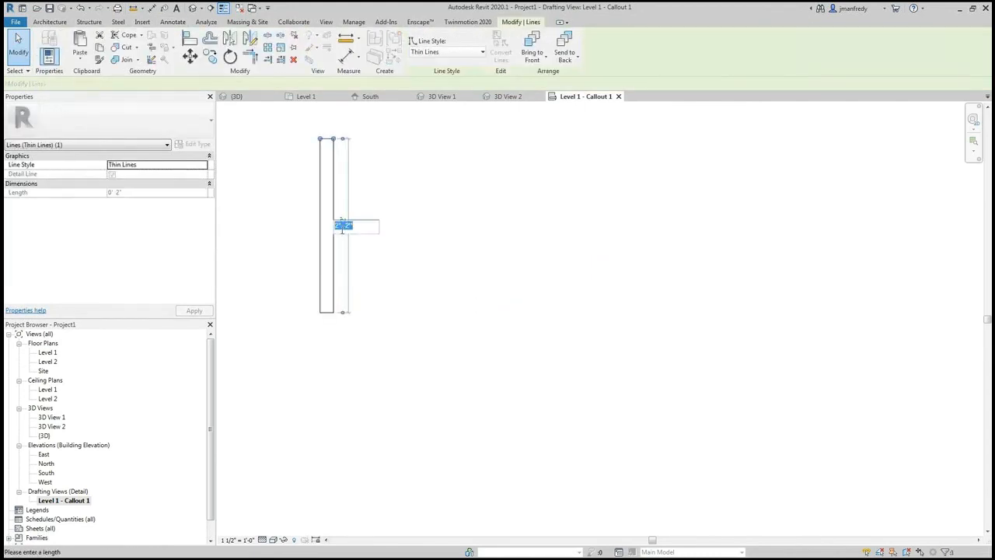
key("Return")
left_click(348, 315)
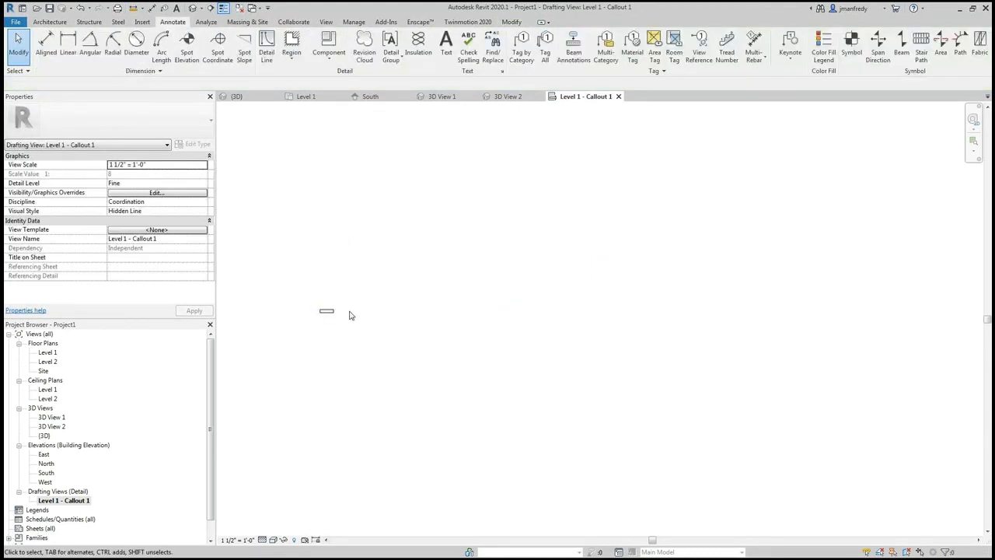
scroll(317, 307, "up", 3)
scroll(303, 280, "up", 4)
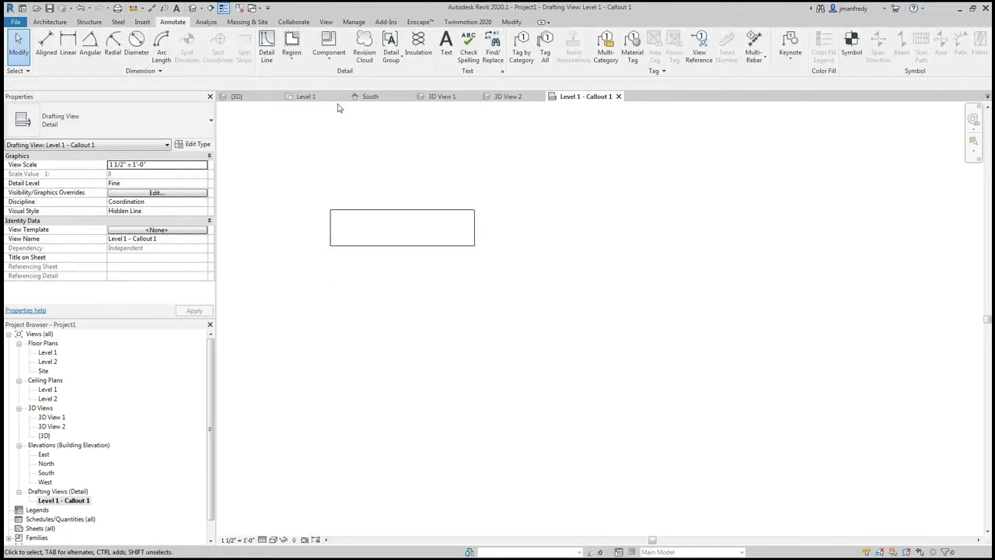
Step: Draw a 1" radius semicircular detail arc below the rectangle between its bottom corners, and delete the rectangle's bottom line
left_click(267, 45)
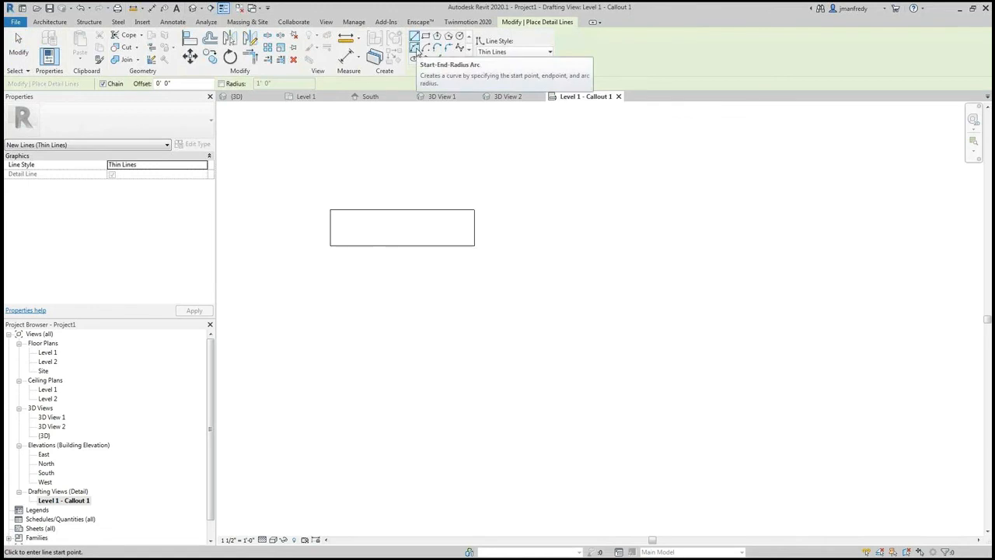
left_click(416, 50)
left_click(331, 246)
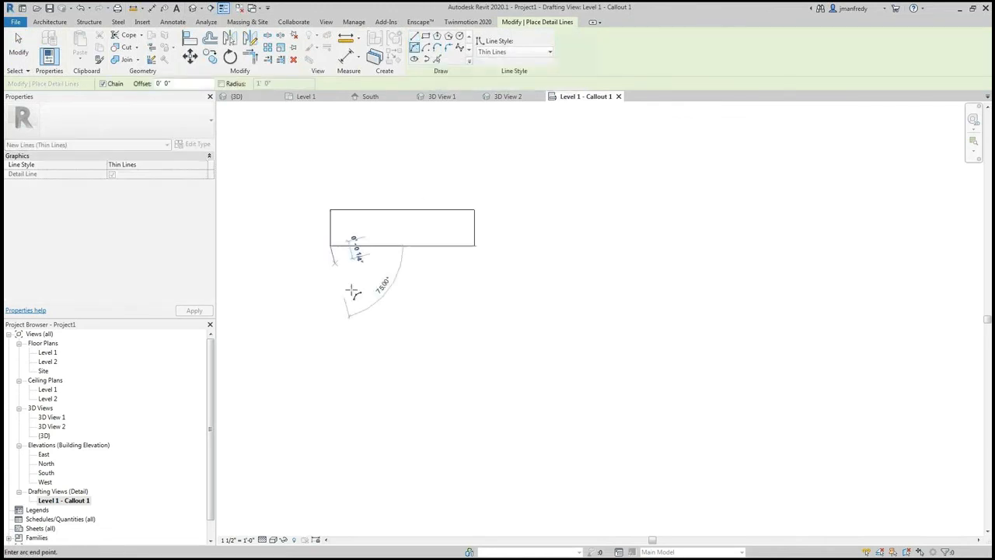
left_click(474, 245)
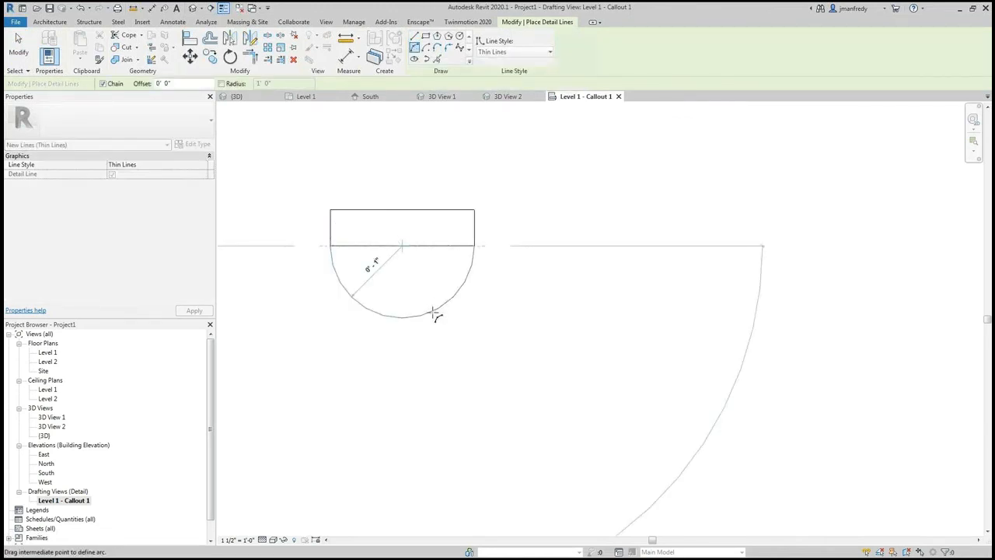
left_click(433, 315)
key("Escape")
key("Escape")
left_click(428, 245)
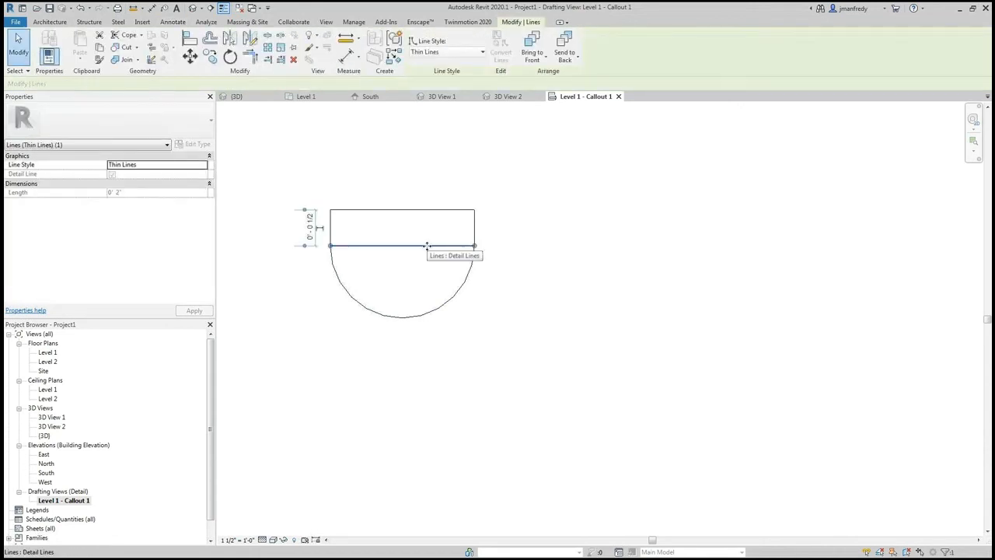
key("Delete")
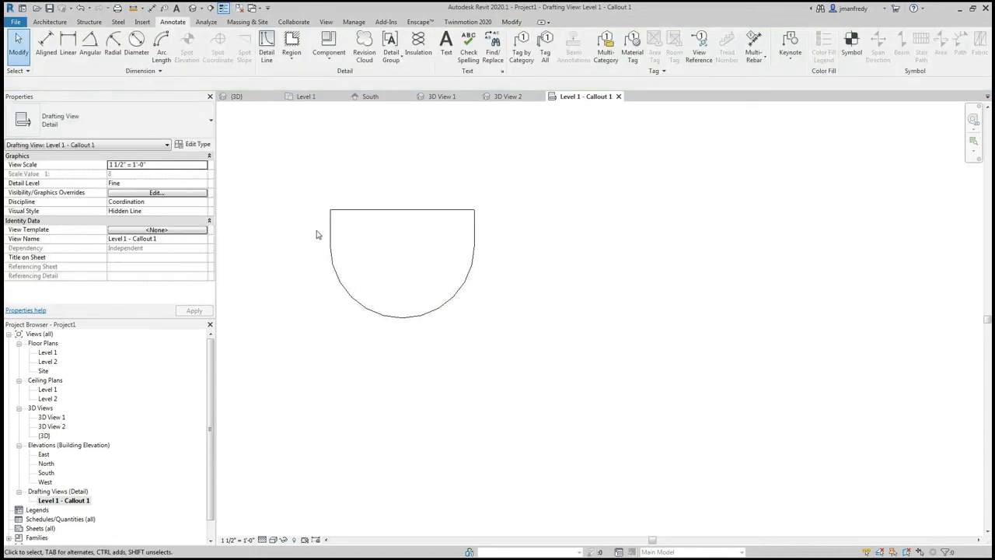
Step: Copy the semicircular arc twice to the right, placing each copy end to end at 2" spacing
left_click_drag(316, 235, 517, 360)
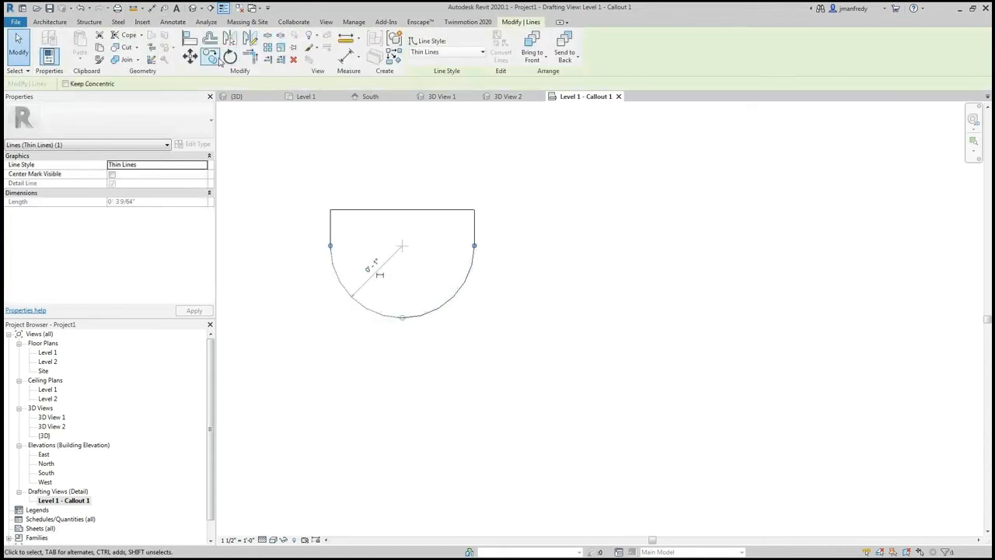
left_click(210, 57)
left_click(330, 246)
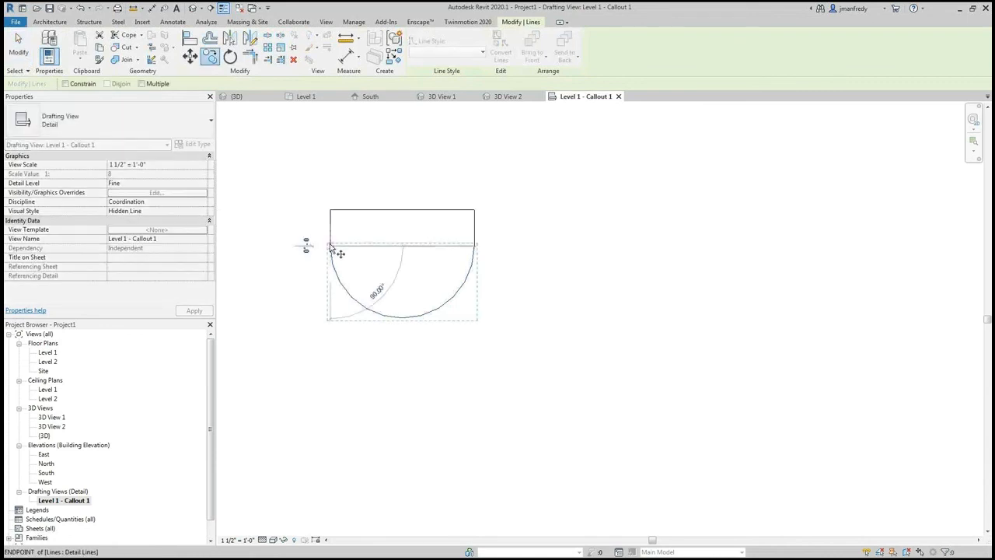
left_click(474, 246)
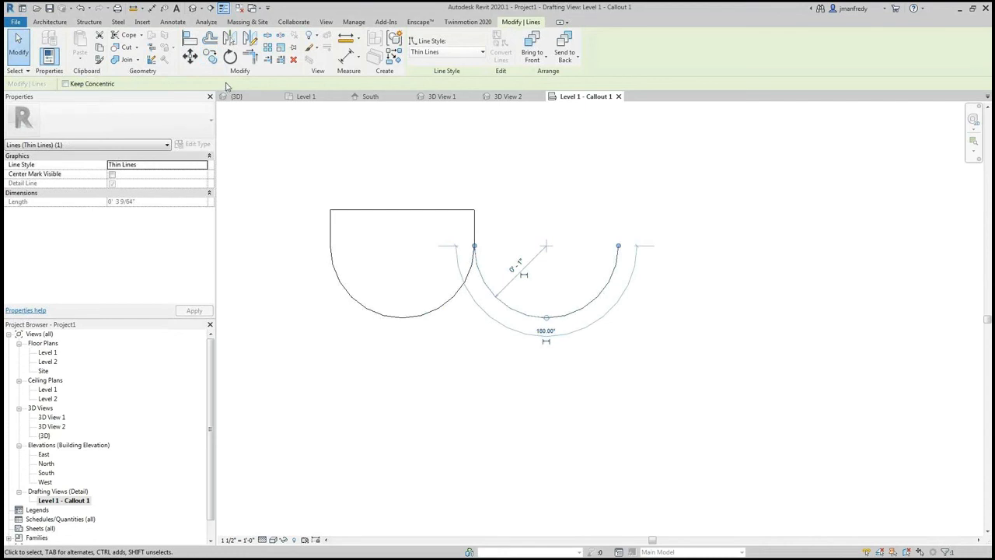
left_click(210, 56)
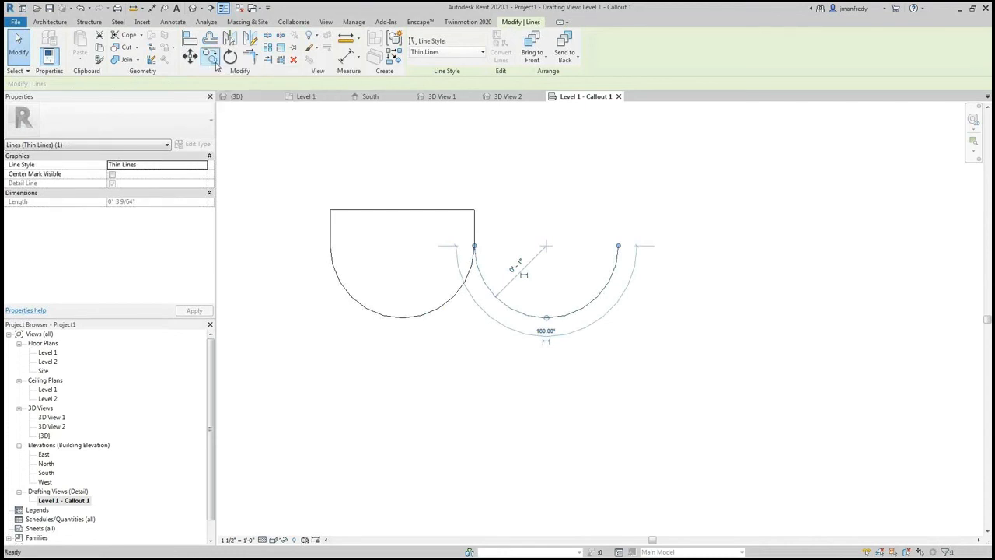
left_click(474, 246)
left_click(618, 246)
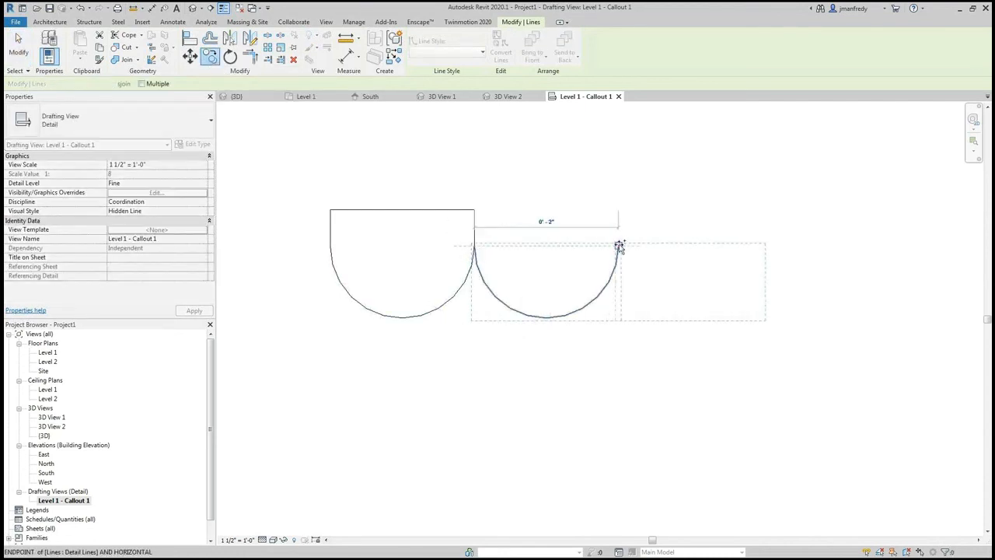
key("Escape")
key("Escape")
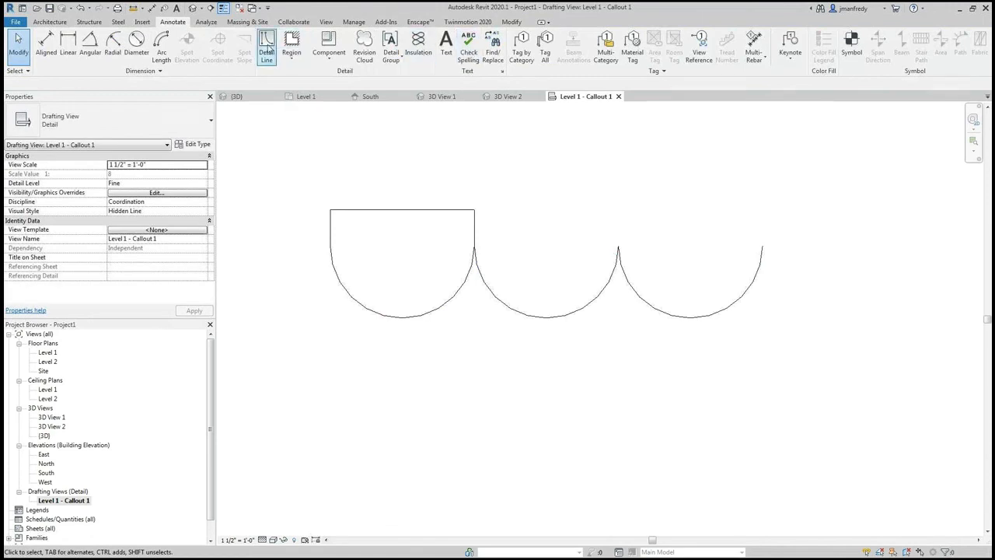
Step: Draw a vertical detail line upward from the right end of the last arc, past the height of the top line
left_click(267, 48)
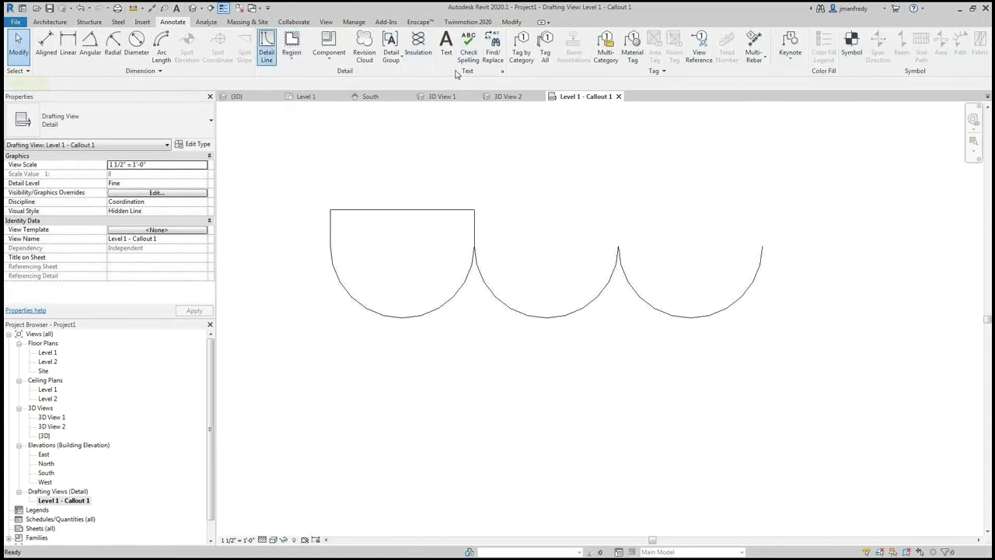
left_click(762, 245)
left_click(762, 184)
key("Escape")
key("Escape")
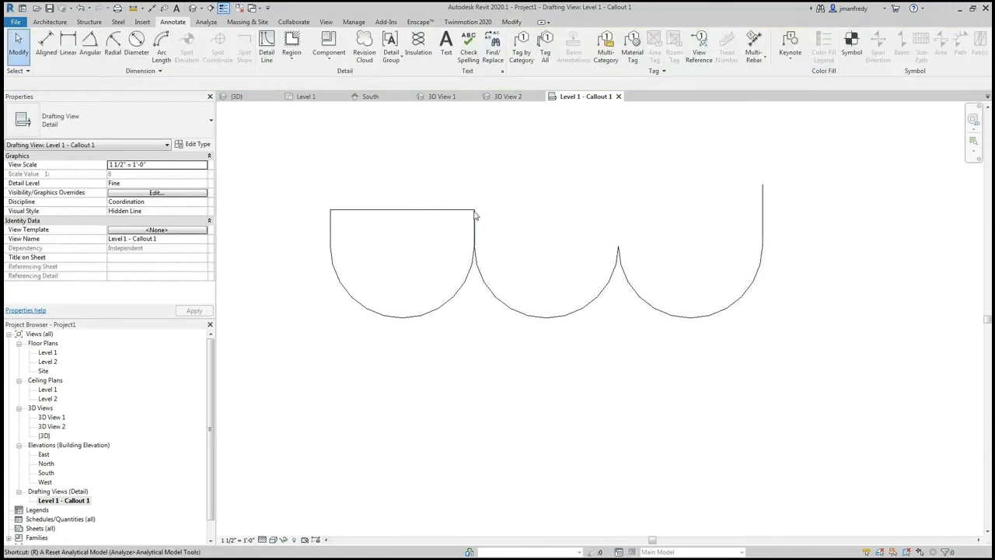
Step: Trim and extend the top line and the right vertical line to a corner, and delete the leftover inner vertical line
key("r")
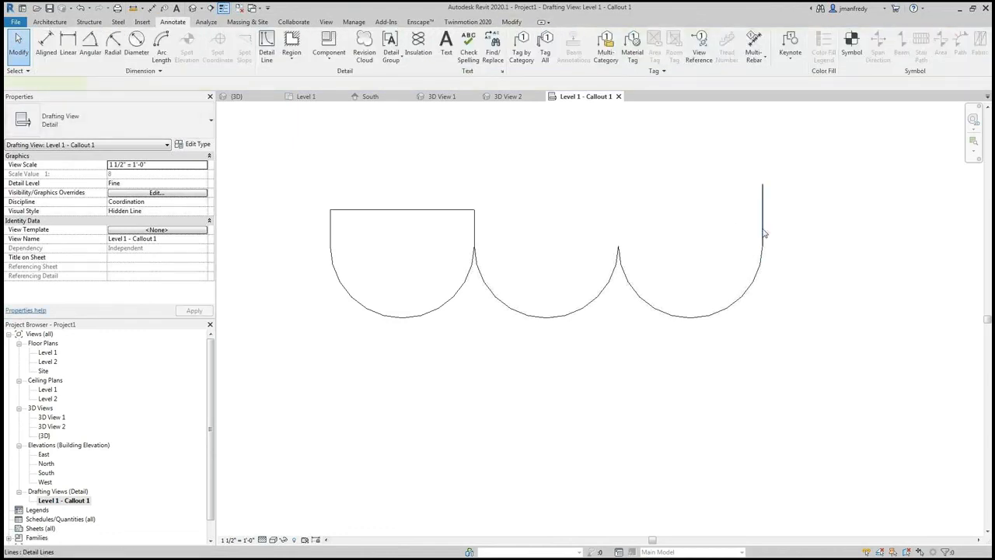
left_click(762, 222)
key("t")
key("r")
left_click(762, 221)
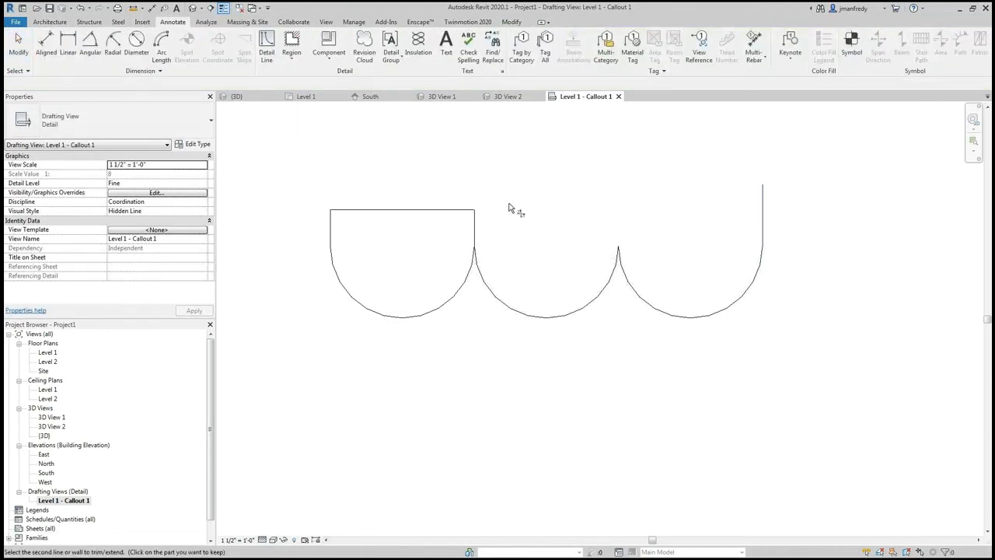
left_click(465, 211)
key("Escape")
key("Escape")
left_click(472, 231)
key("Delete")
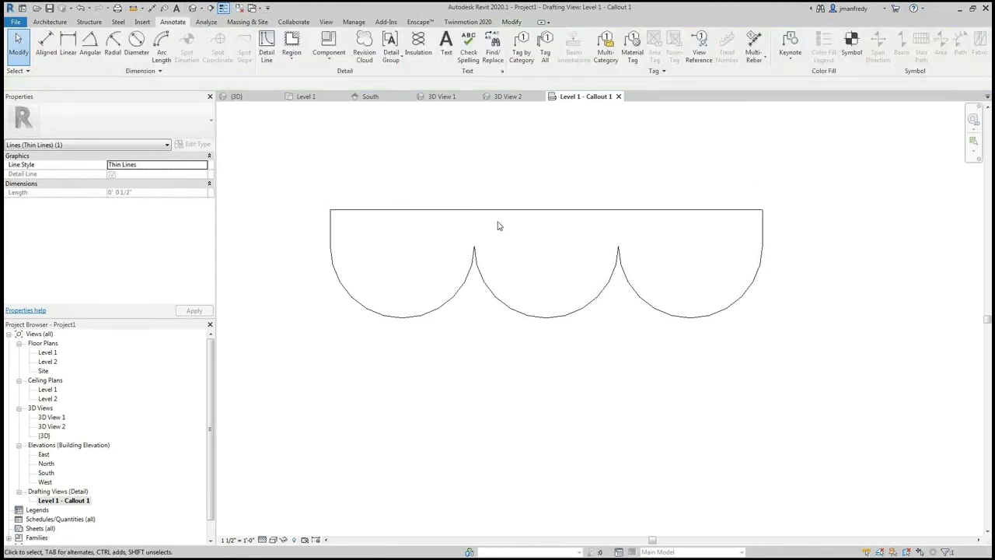
Step: Add an aligned dimension below the scalloped profile for its overall width between the two vertical ends
scroll(497, 223, "down", 1)
key("d")
key("i")
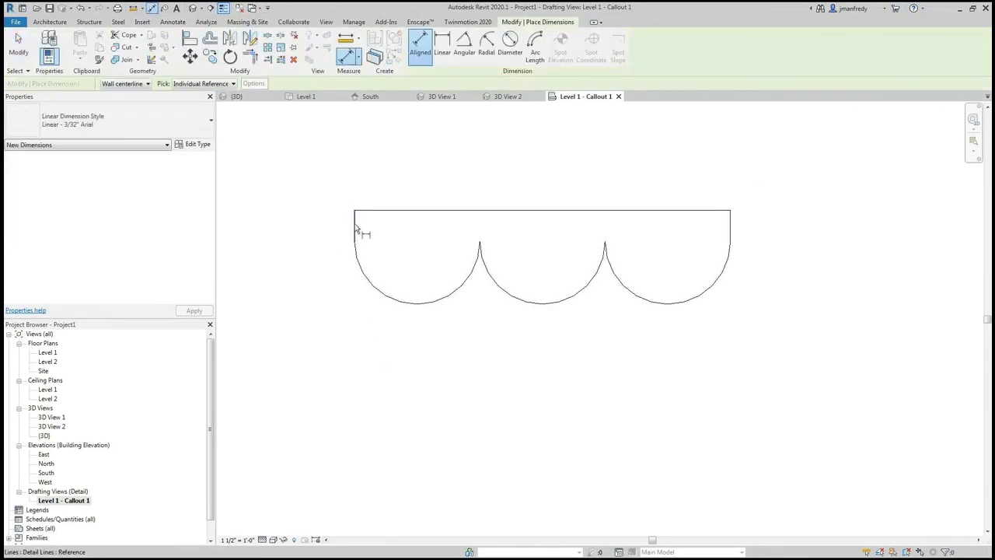
left_click(354, 226)
left_click(731, 231)
left_click(738, 424)
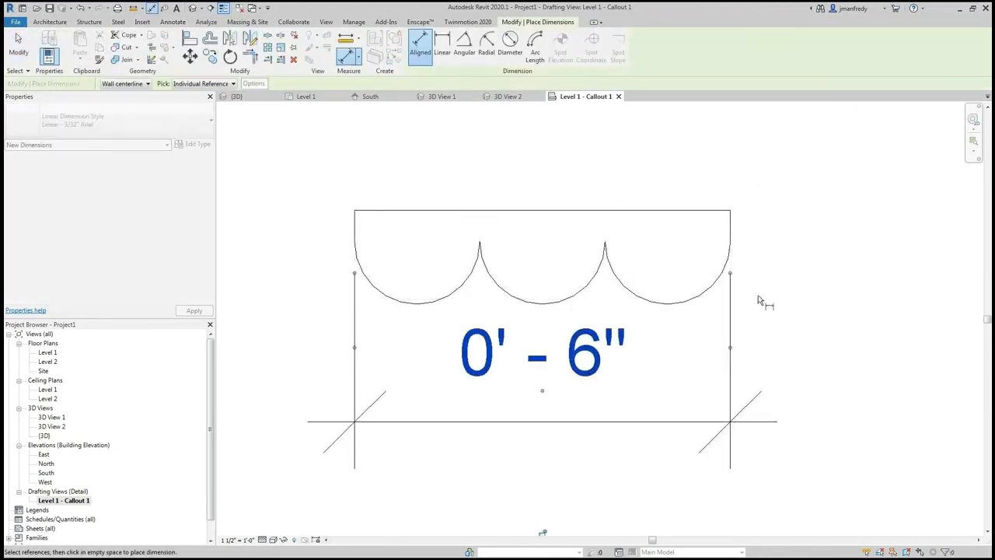
Step: Add an aligned dimension to the right of the profile for its depth from the top line to the arc's lowest point
left_click(688, 210)
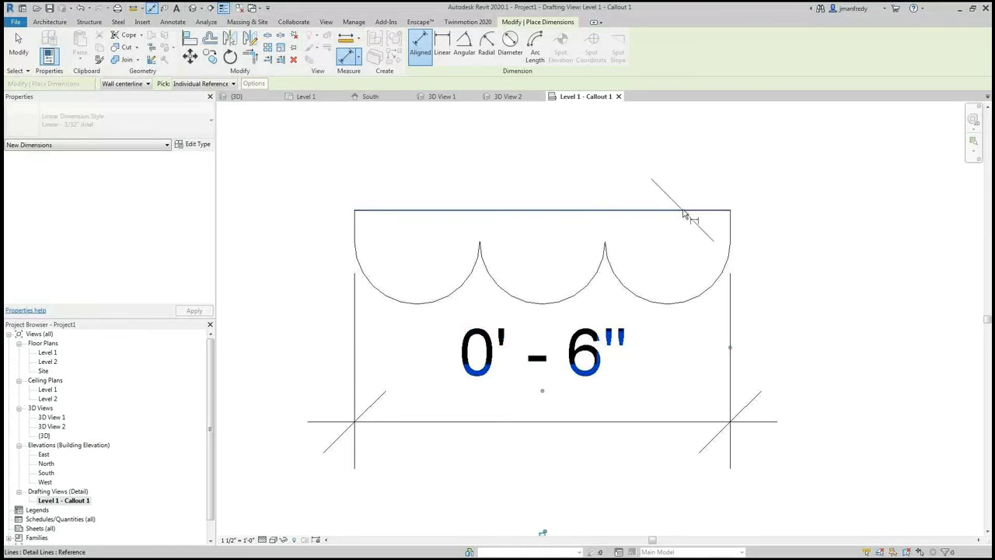
left_click(678, 306)
scroll(832, 300, "down", 2)
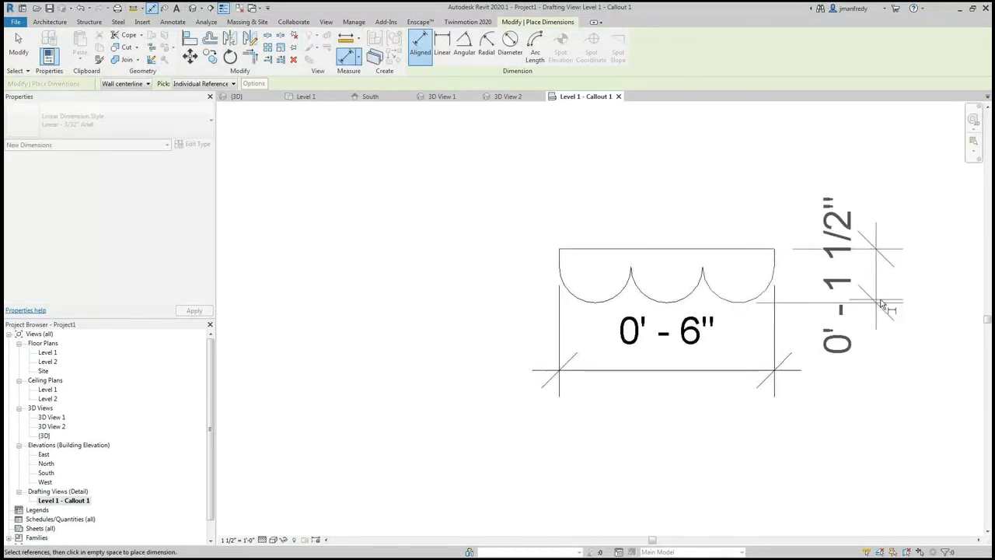
left_click(891, 284)
key("Escape")
key("Escape")
Step: Set the drafting view's scale to 1 1/2" = 1'-0"
left_click(237, 539)
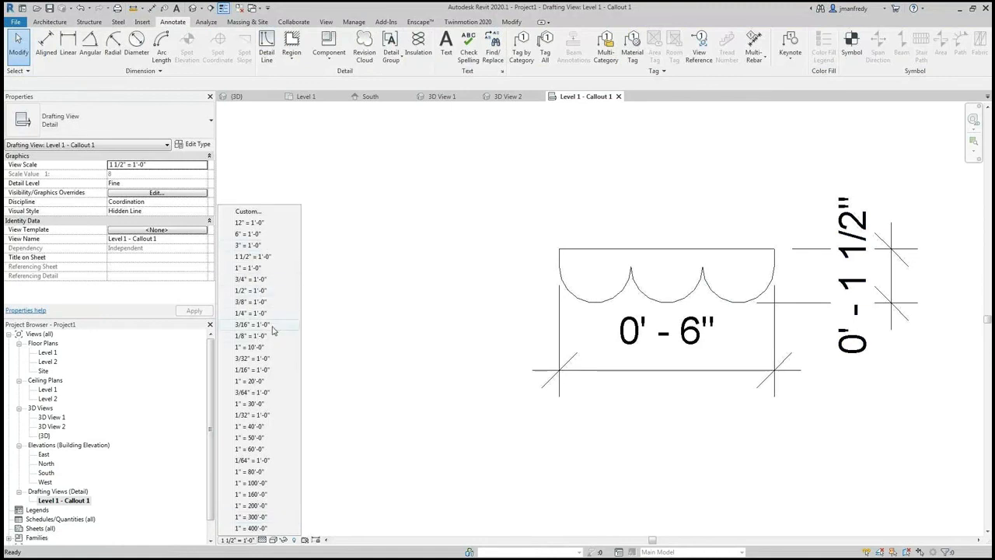
left_click(262, 258)
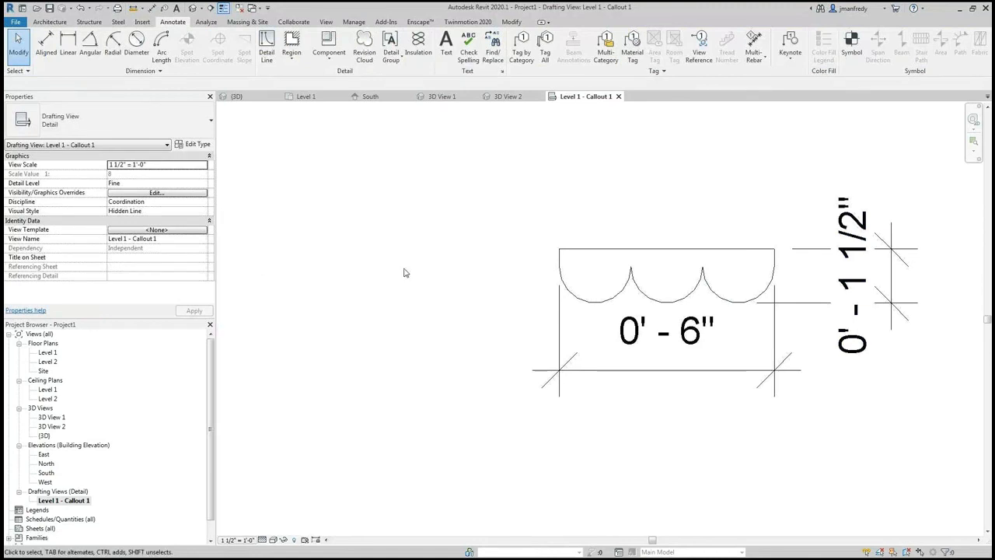
Step: Select all lines and arcs of the scalloped profile and set their line style to Wide Lines
middle_click_drag(503, 294, 317, 276)
scroll(318, 276, "down", 1)
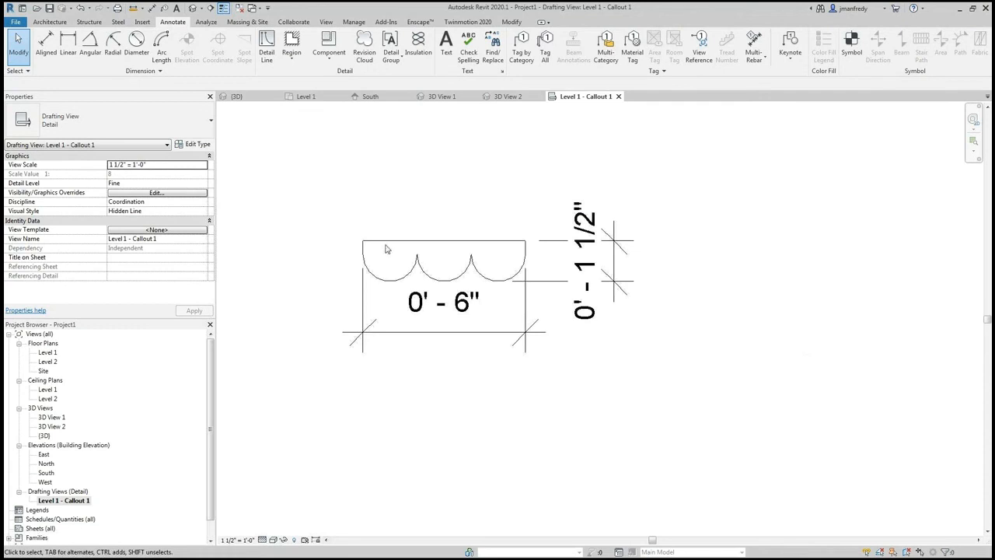
left_click(387, 244)
left_click_drag(332, 212, 550, 296)
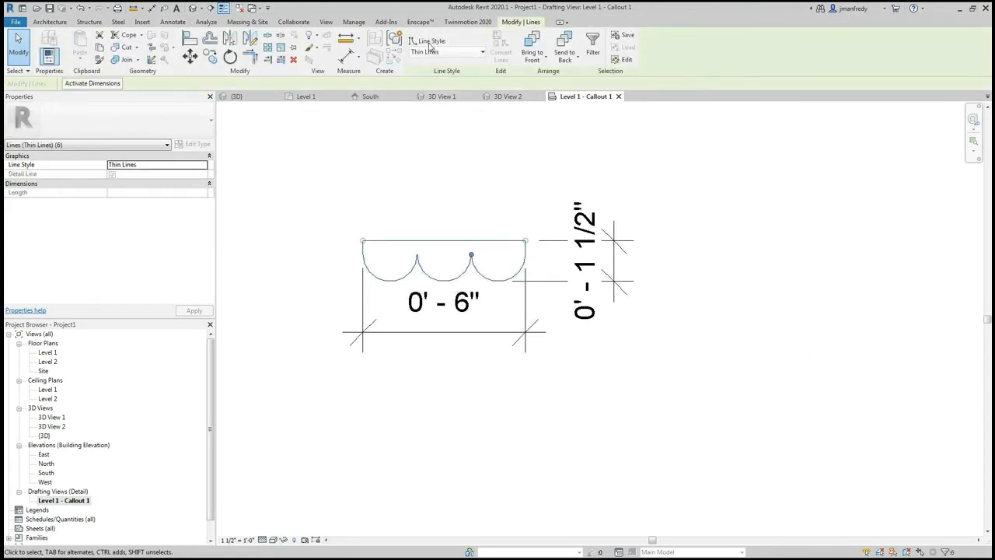
left_click(437, 52)
left_click(435, 178)
left_click(407, 202)
scroll(400, 221, "up", 2)
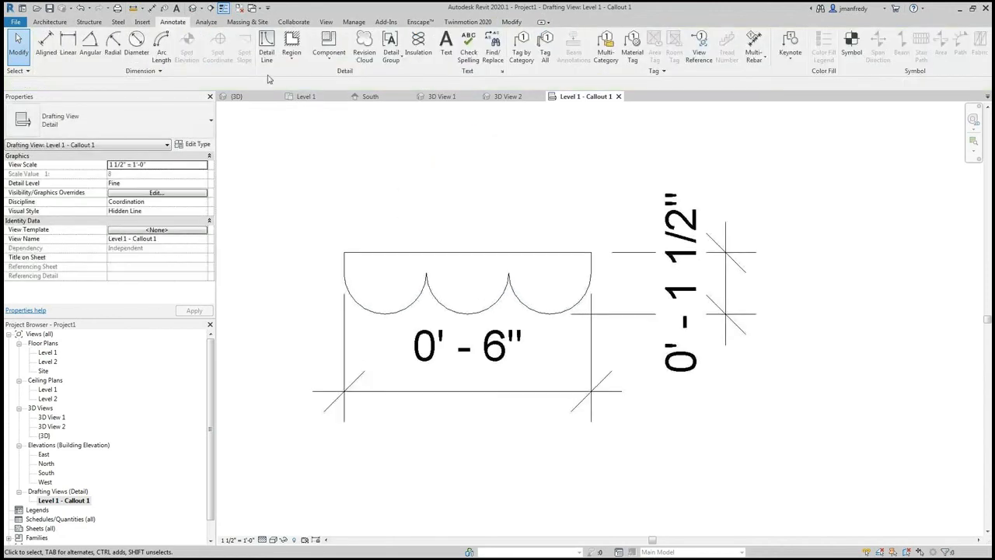
Step: Turn off the Thin Lines display so the drafting view shows true line weights
left_click(223, 8)
left_click(223, 8)
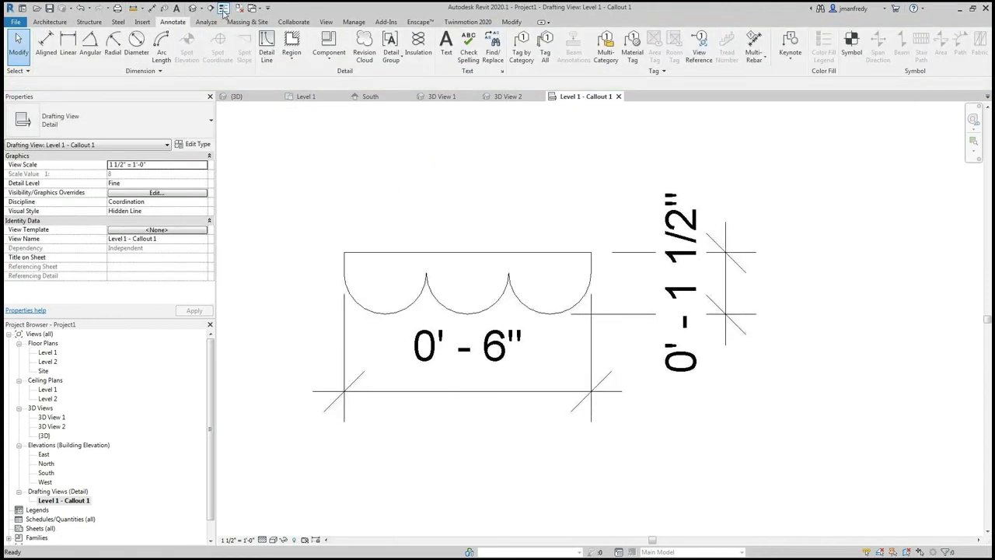
left_click(223, 9)
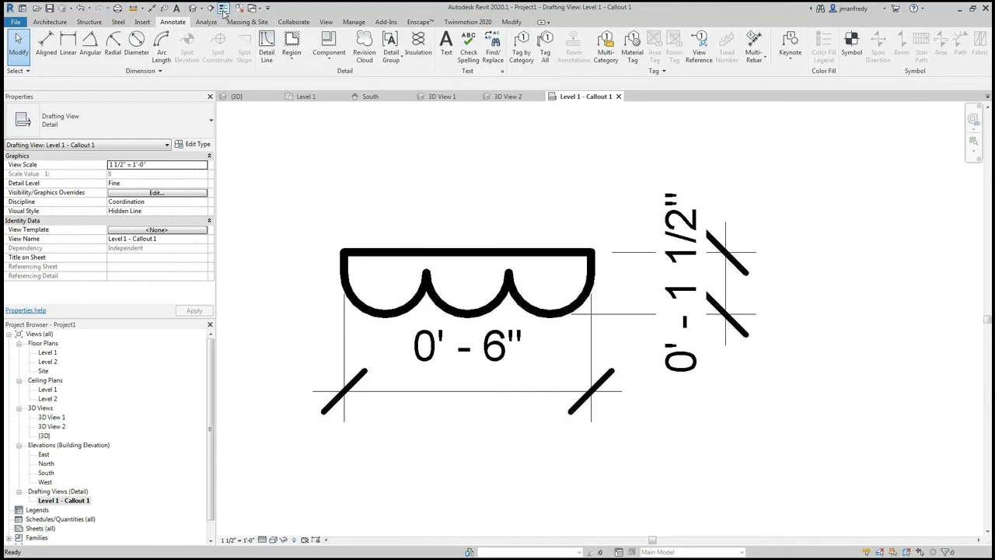
Step: Set the drafting view's scale to 3" = 1'-0"
left_click(236, 540)
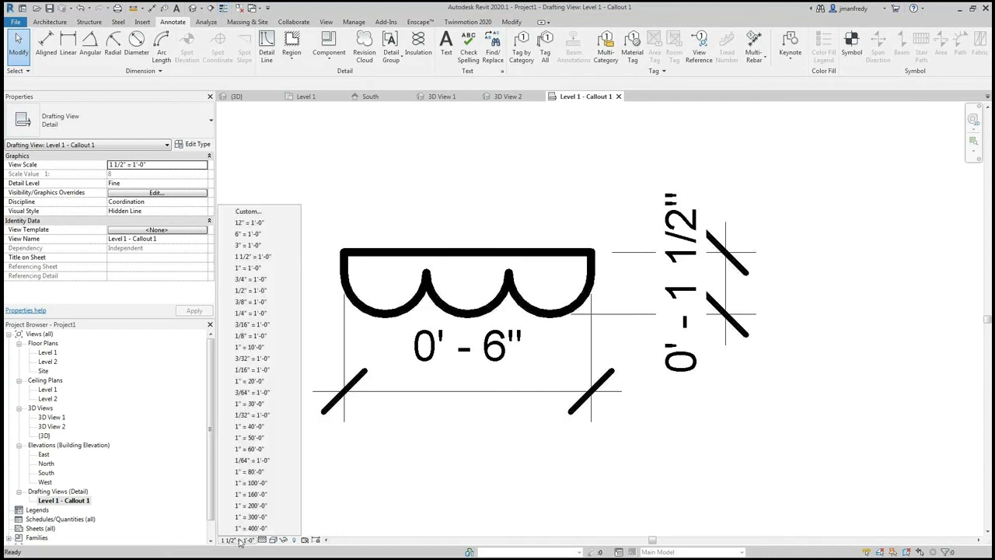
left_click(264, 245)
middle_click_drag(421, 494, 444, 466)
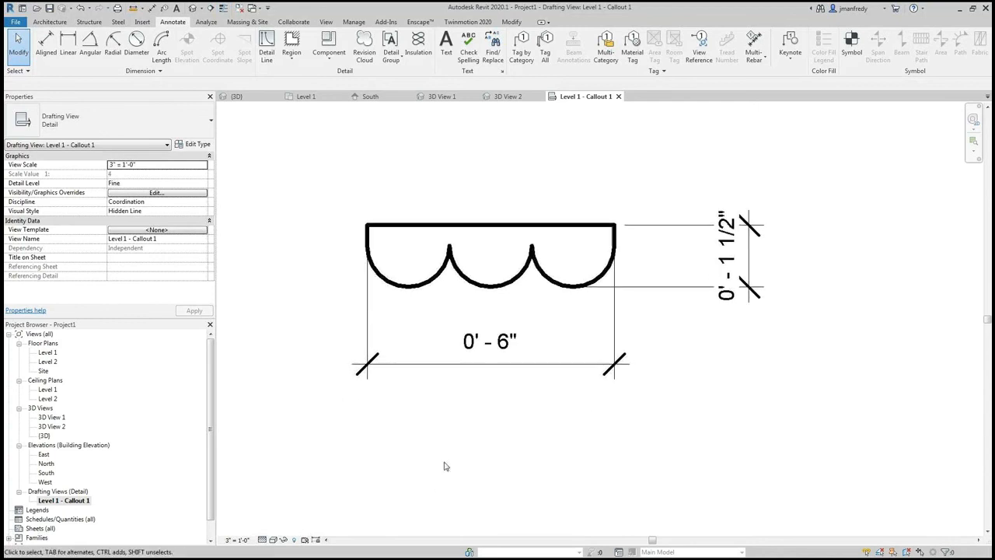
Step: Open the Level 1 floor plan and follow its callout reference back to the drafting view
middle_click_drag(722, 321, 720, 349)
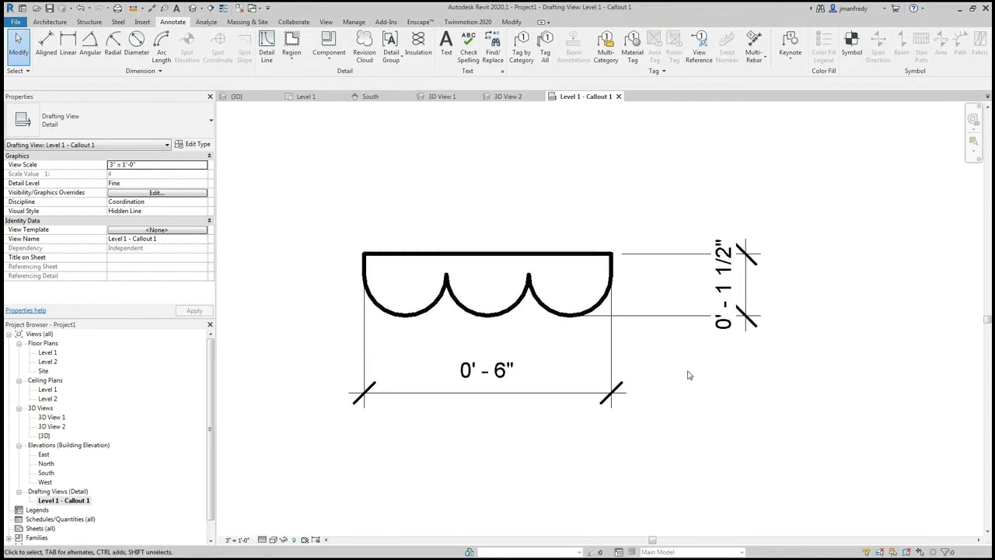
scroll(690, 373, "down", 1)
middle_click_drag(716, 414, 664, 403)
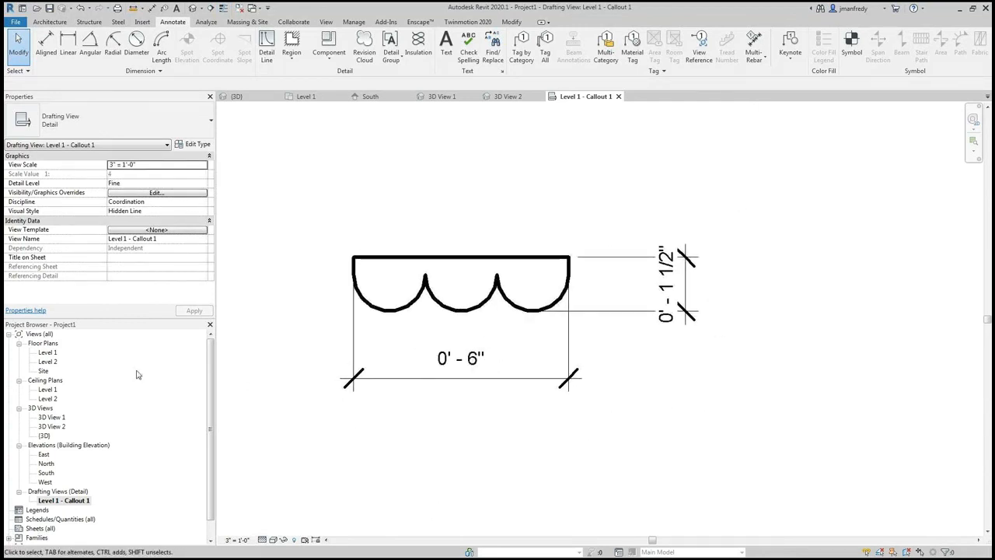
double_click(55, 354)
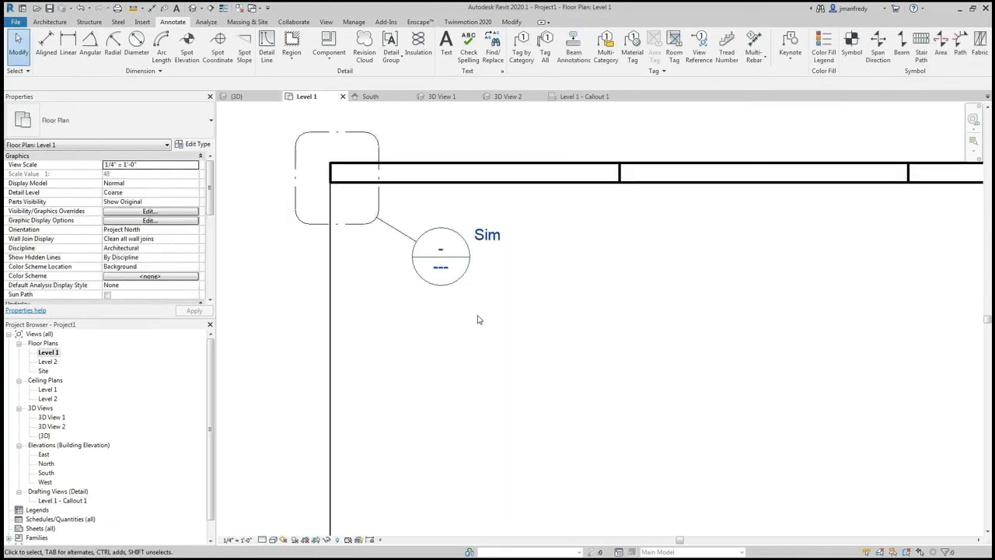
double_click(455, 246)
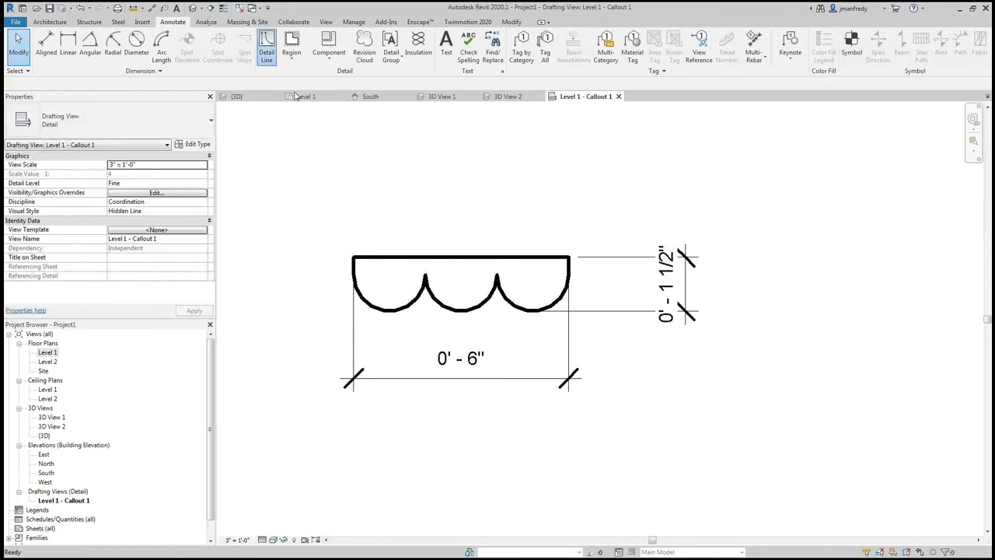
Step: Draw a vertical detail line about 5 1/4" long upward from the left end of the profile's top line
left_click(267, 45)
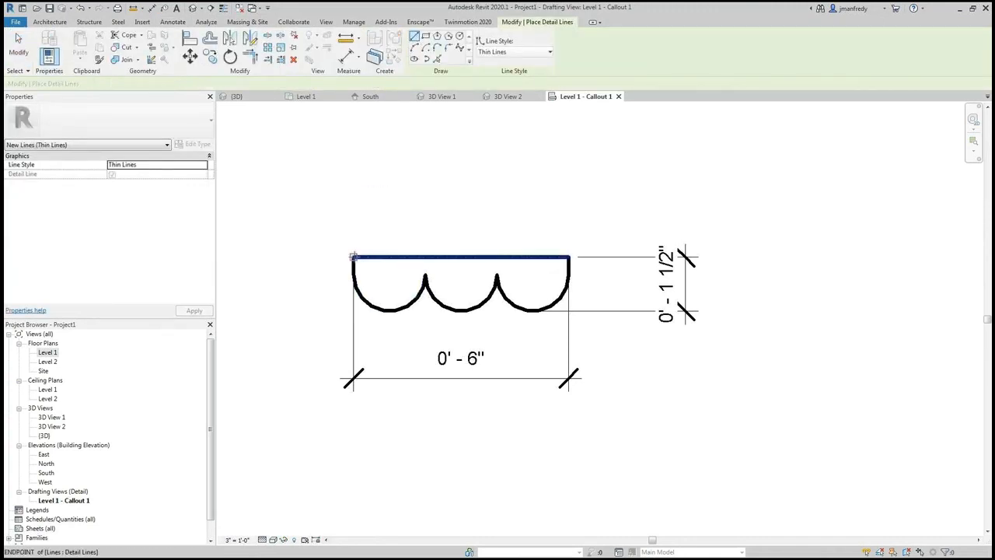
left_click(354, 249)
middle_click_drag(354, 178, 338, 287)
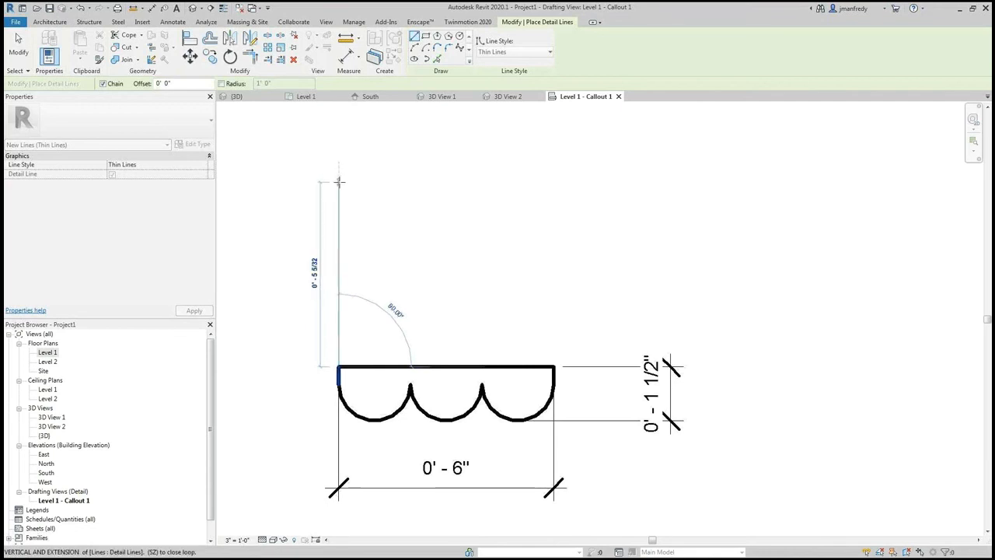
left_click(338, 179)
key("Escape")
key("Escape")
Step: Extend the right end of the profile's top line horizontally past the depth dimension
left_click(484, 365)
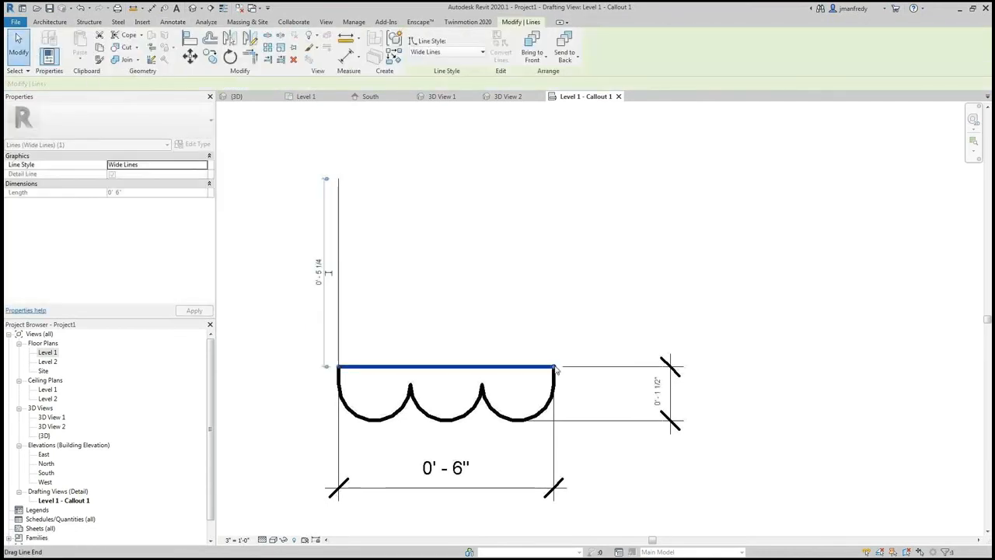
left_click_drag(554, 366, 824, 366)
key("Escape")
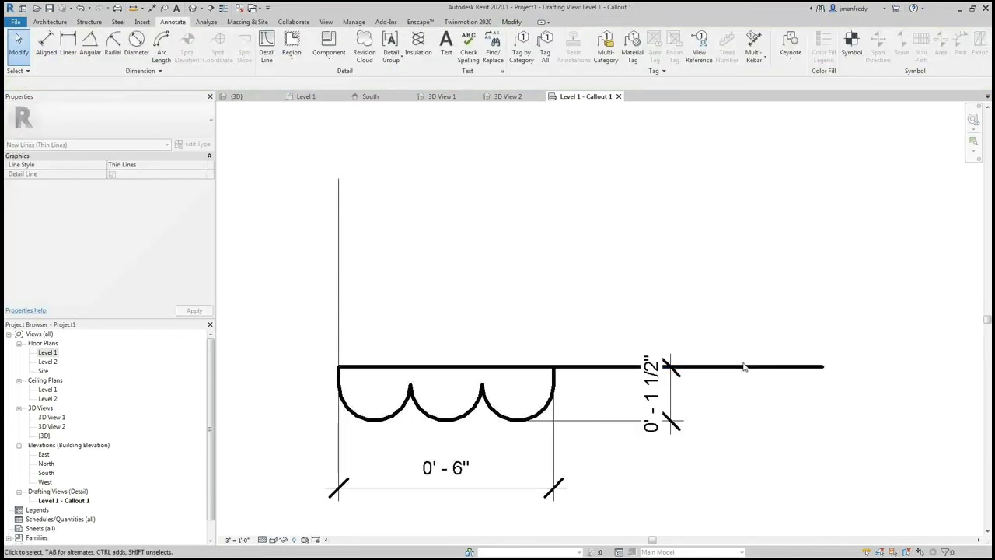
Step: Change the line style of the vertical detail line above the profile to Wide Lines
left_click(338, 257)
left_click(447, 52)
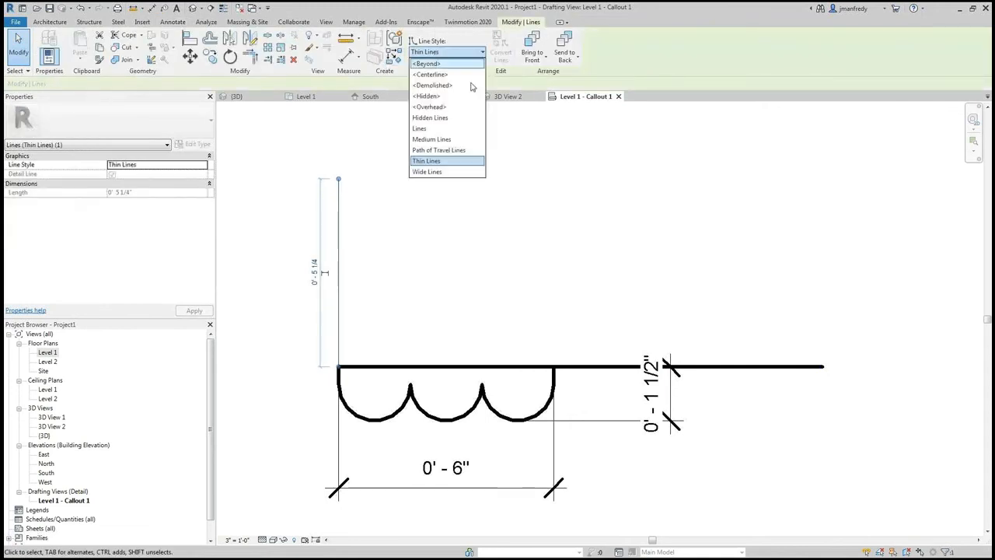
left_click(437, 172)
key("Escape")
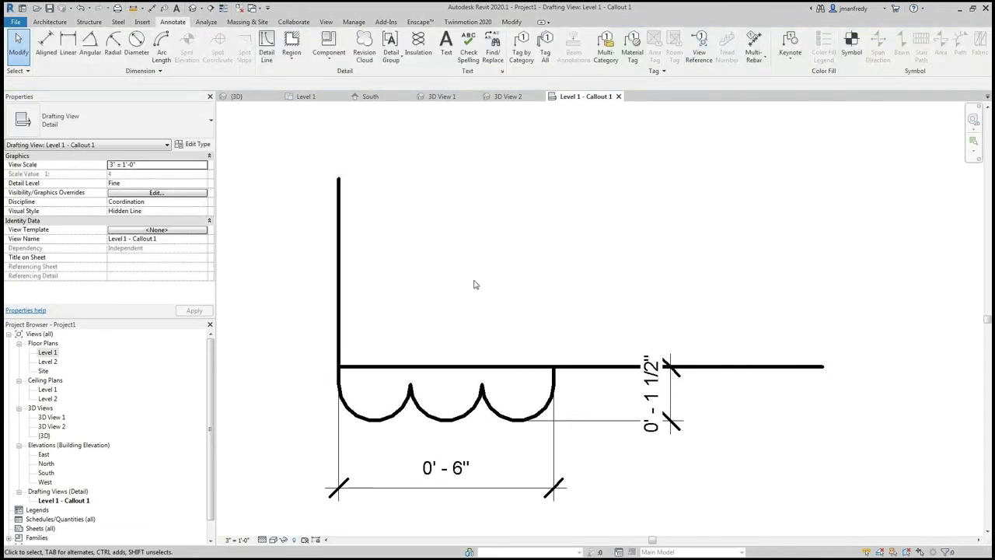
Step: Examine the detail and its depth dimension where it crosses the extended top line
middle_click_drag(474, 284, 485, 265)
scroll(485, 265, "up", 1)
scroll(509, 178, "down", 2)
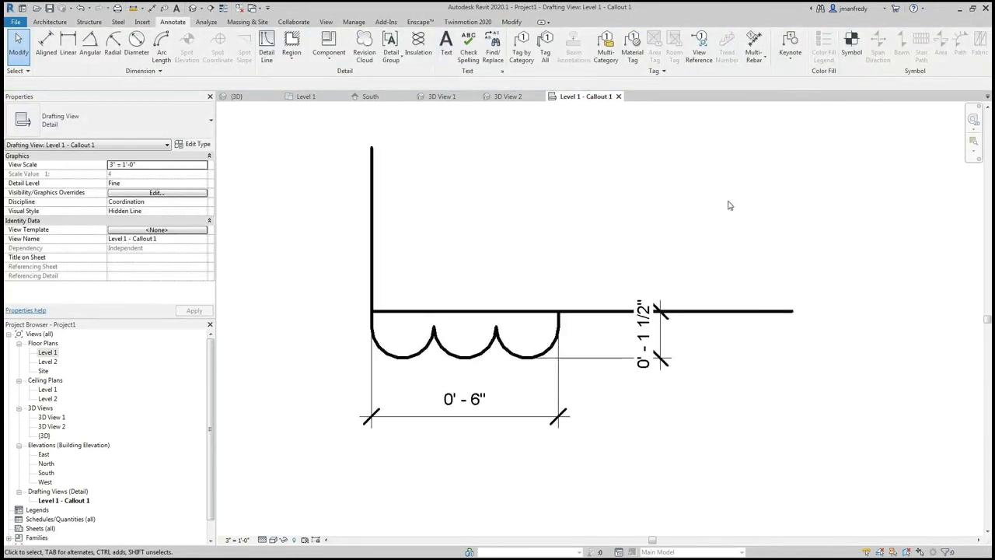
scroll(684, 400, "up", 2)
left_click(629, 350)
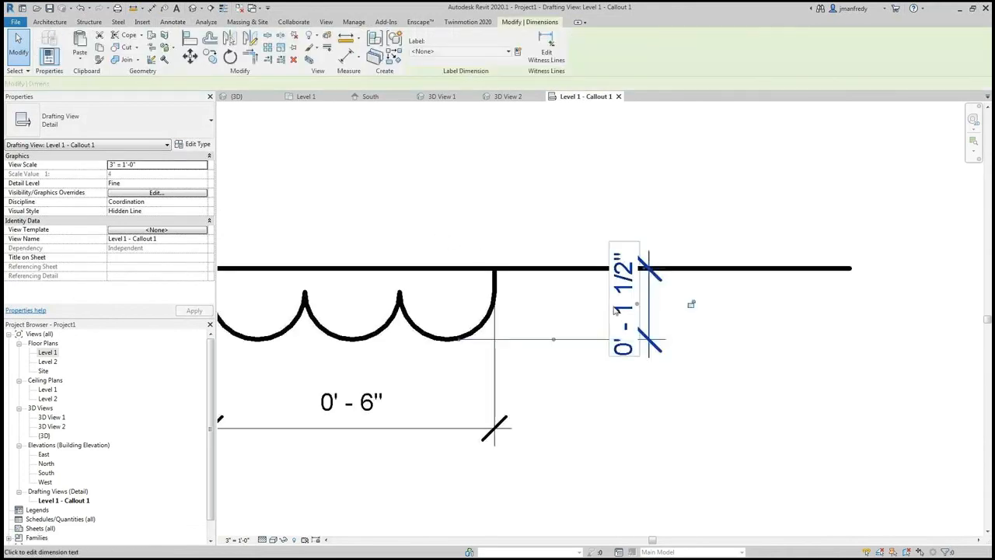
scroll(630, 351, "up", 2)
scroll(604, 336, "down", 3)
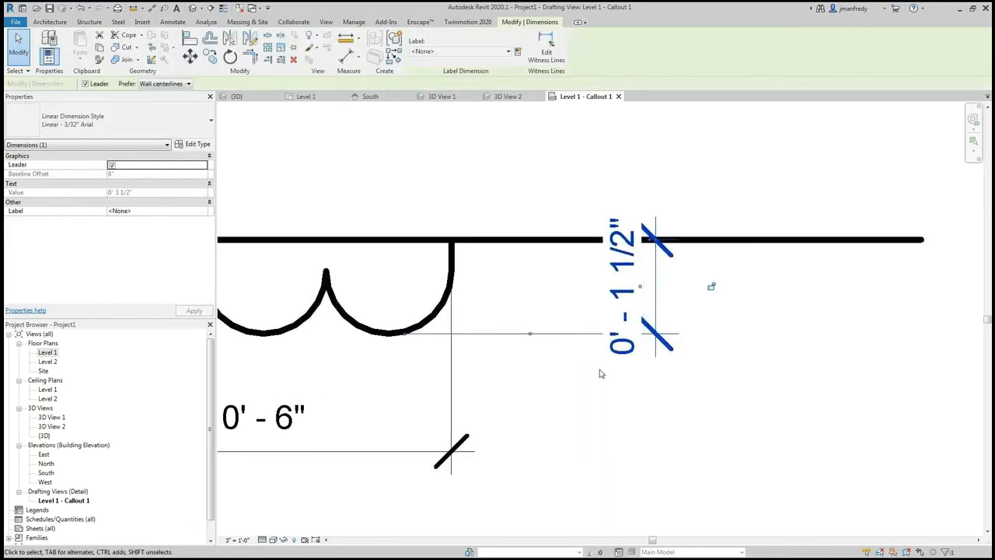
middle_click_drag(597, 406, 591, 373)
left_click(584, 373)
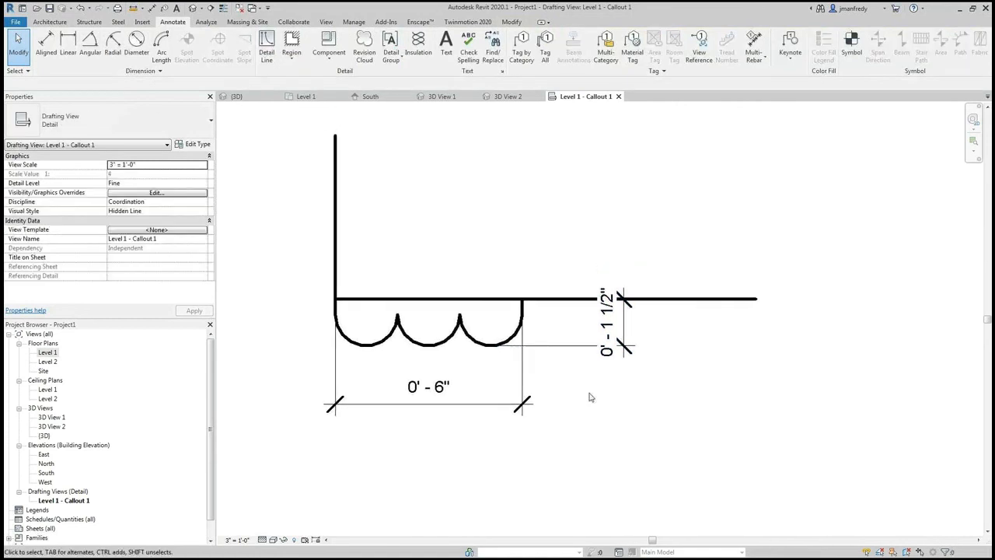
Step: Open the Level 1 floor plan and examine the callout around the end of the panel wall
left_click(45, 354)
double_click(44, 354)
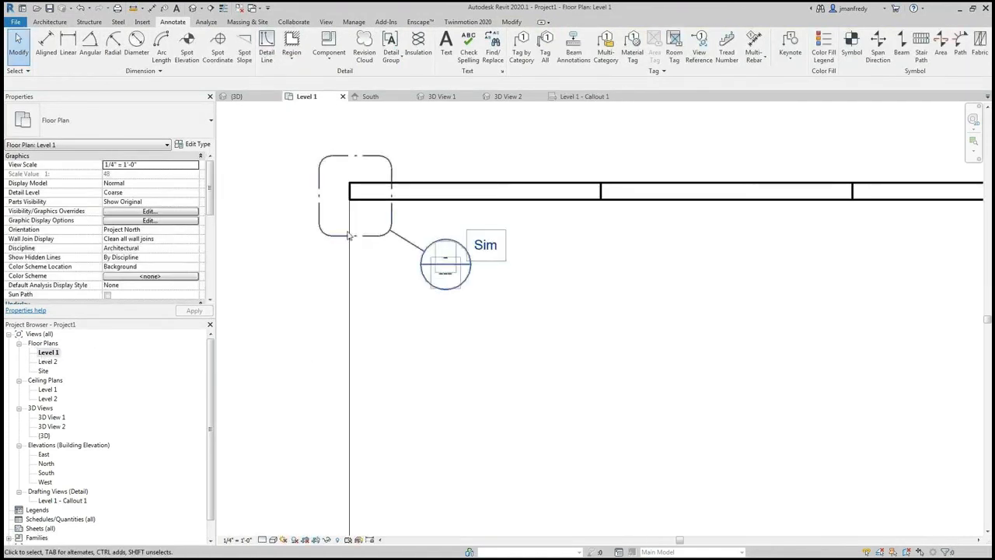
scroll(340, 194, "up", 4)
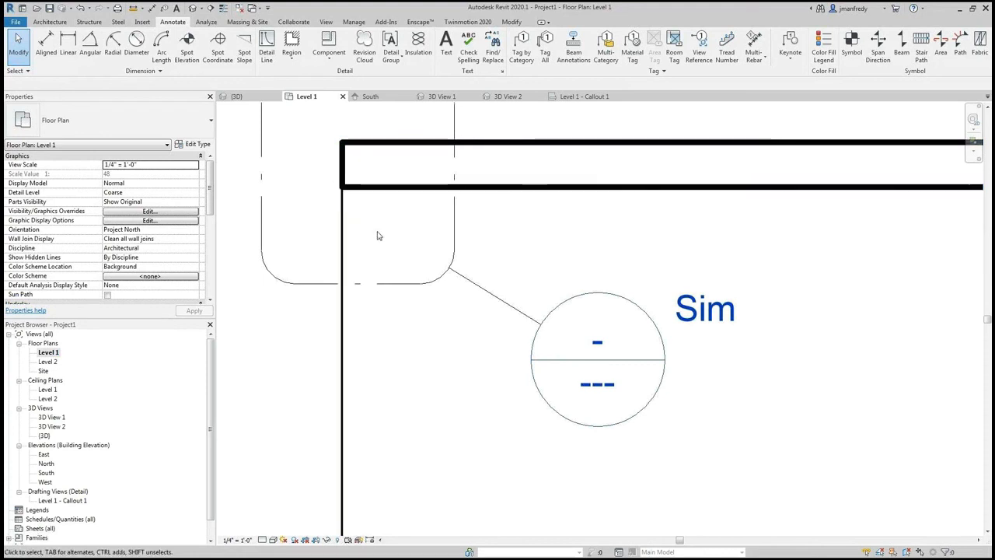
scroll(471, 313, "down", 3)
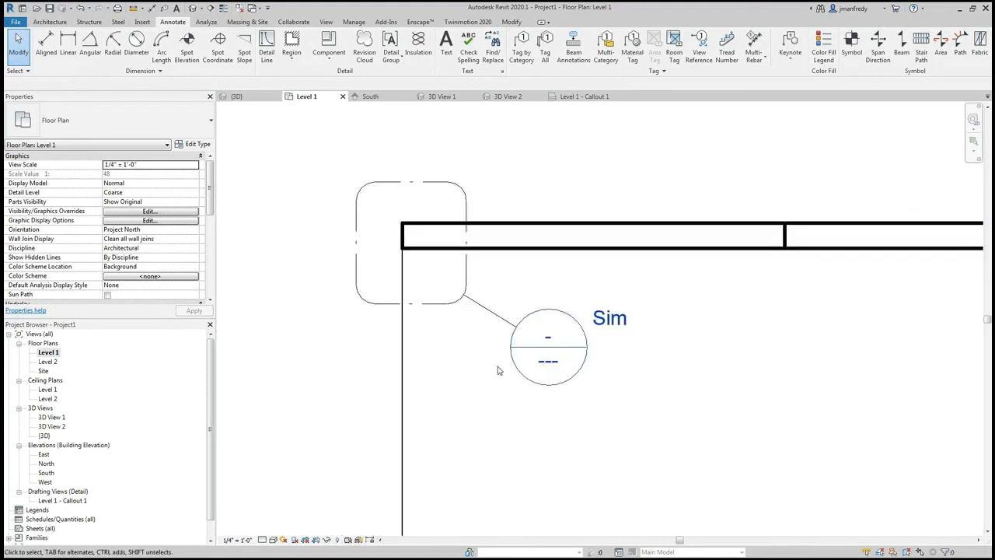
scroll(470, 359, "down", 5)
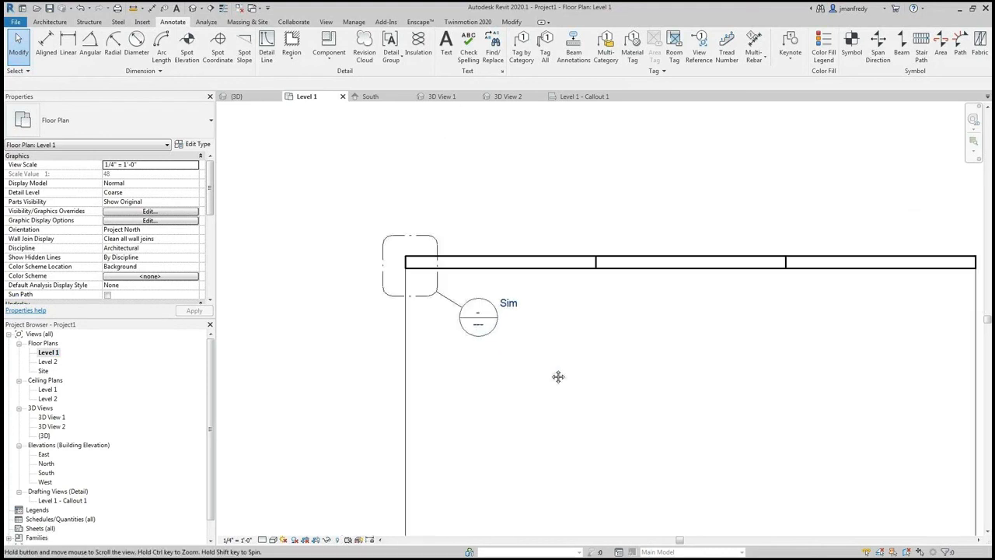
middle_click_drag(557, 376, 583, 293)
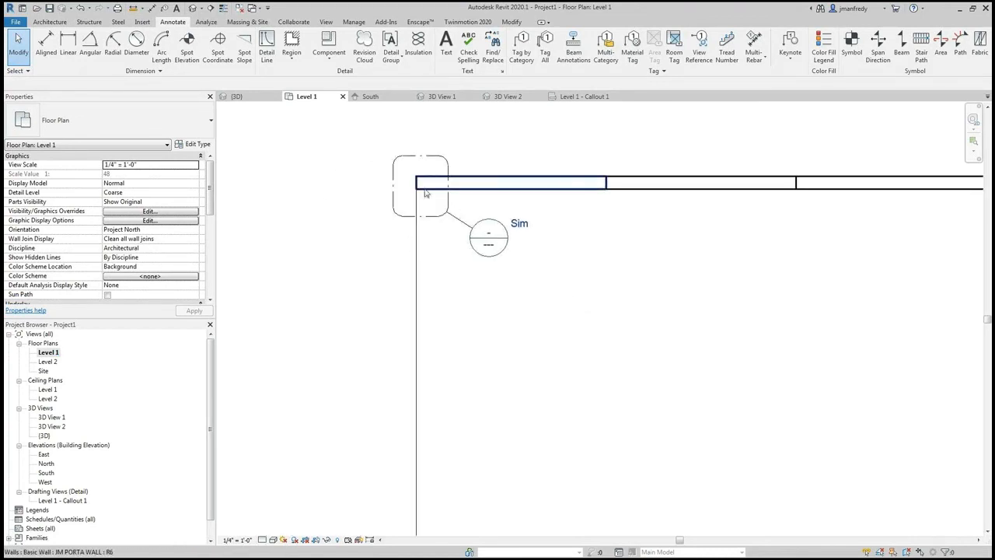
scroll(413, 303, "up", 1)
middle_click_drag(519, 282, 505, 346)
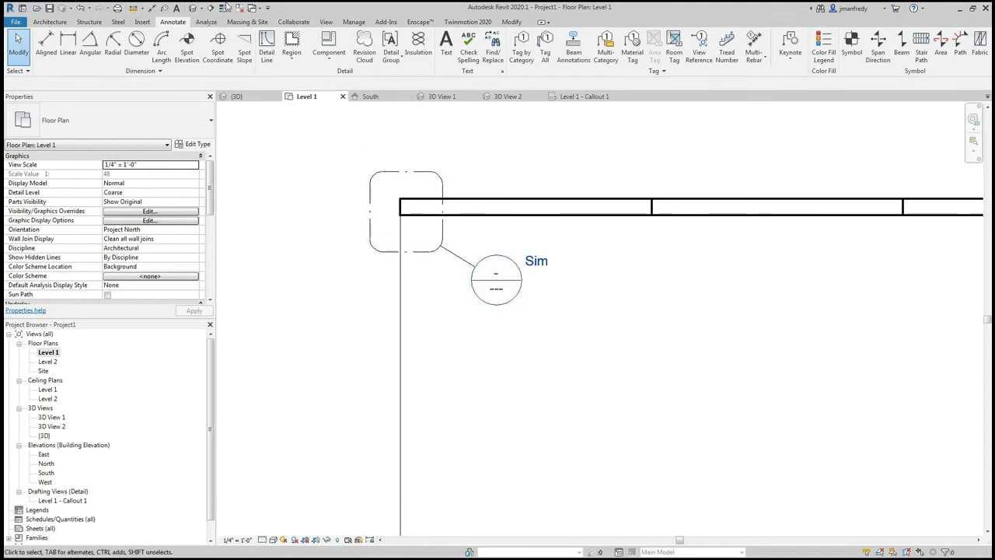
Step: Open the default 3D view and examine the wood-clad walls
left_click(193, 8)
mouse_move(492, 304)
middle_mouse_down()
mouse_move(502, 335)
mouse_move(539, 315)
mouse_move(480, 311)
middle_mouse_up()
scroll(486, 311, "down", 2)
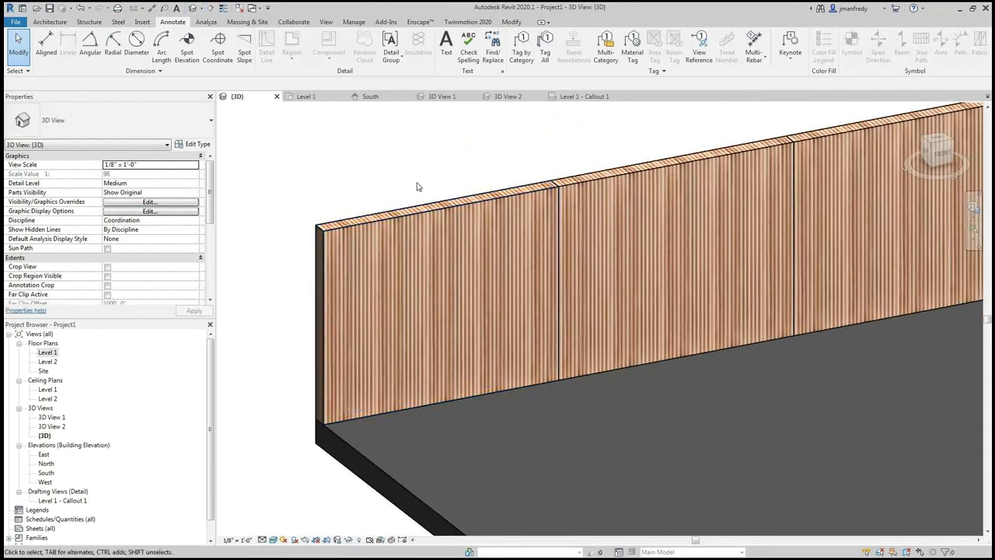